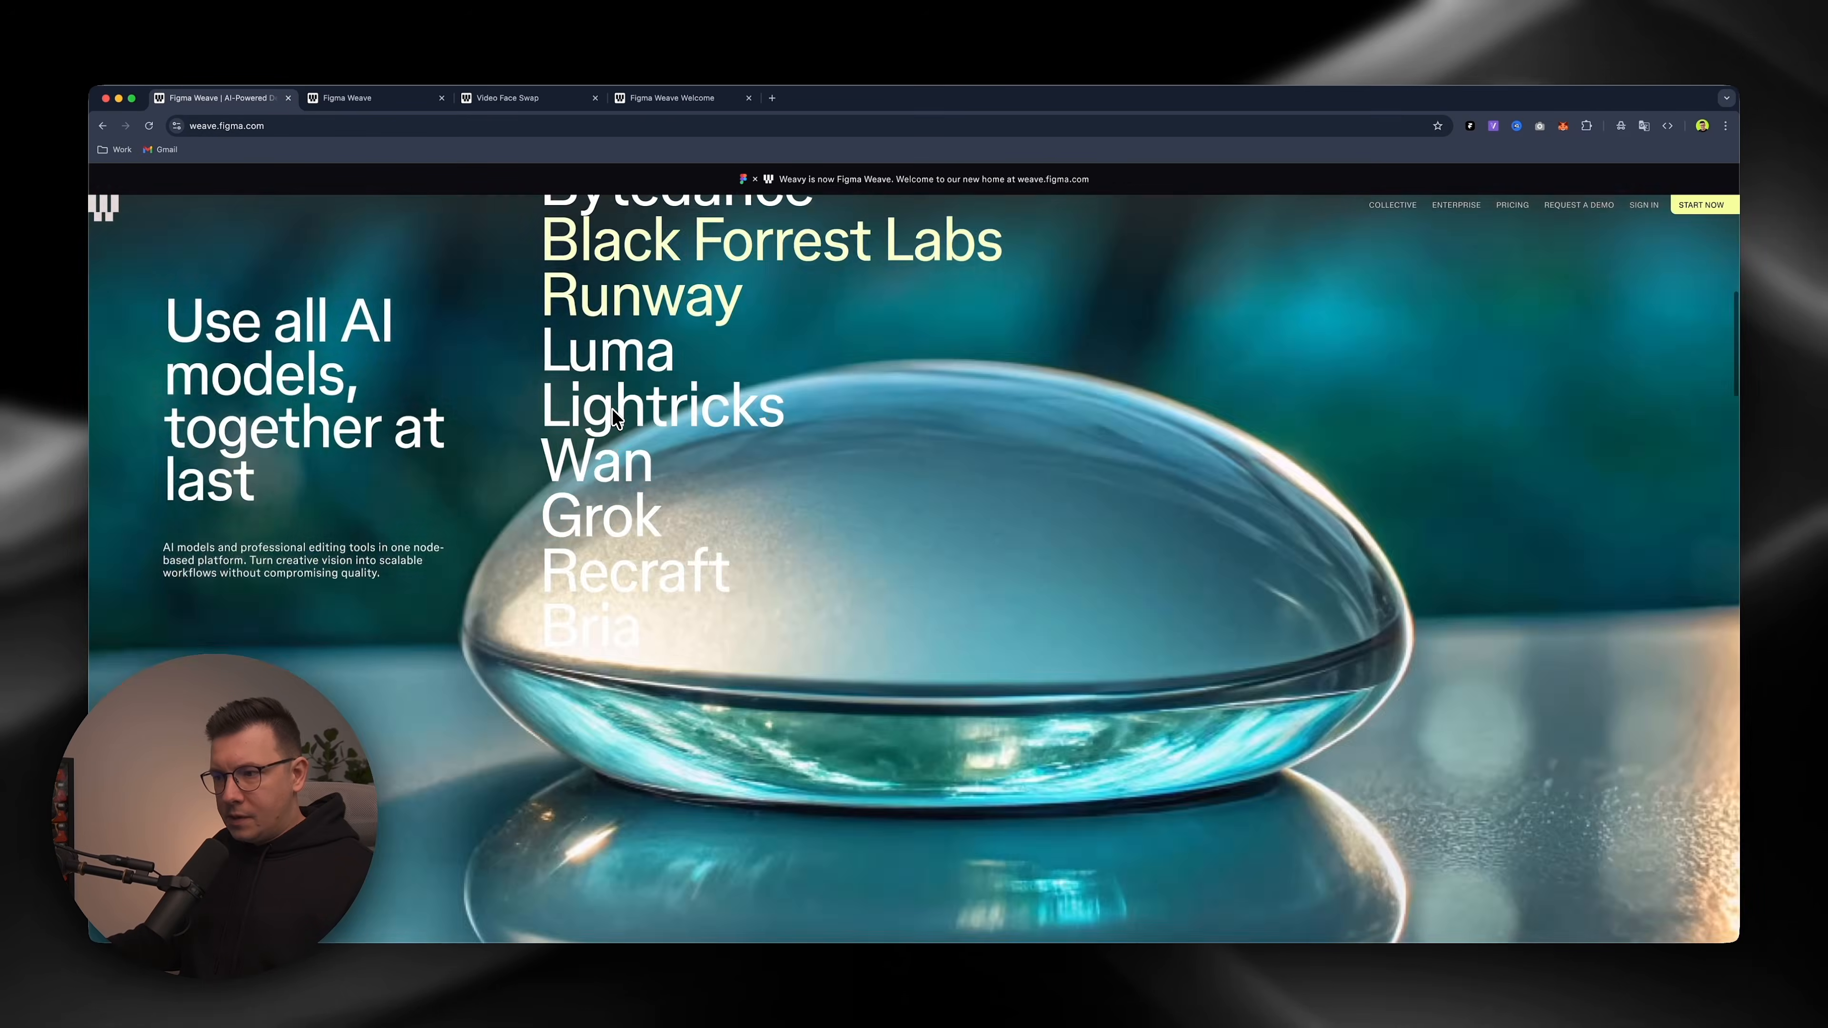
Look over the list of supported AI models on the Figma Weave homepage, and switch to the workspace's file dashboard.
scroll(648, 424, "down", 5)
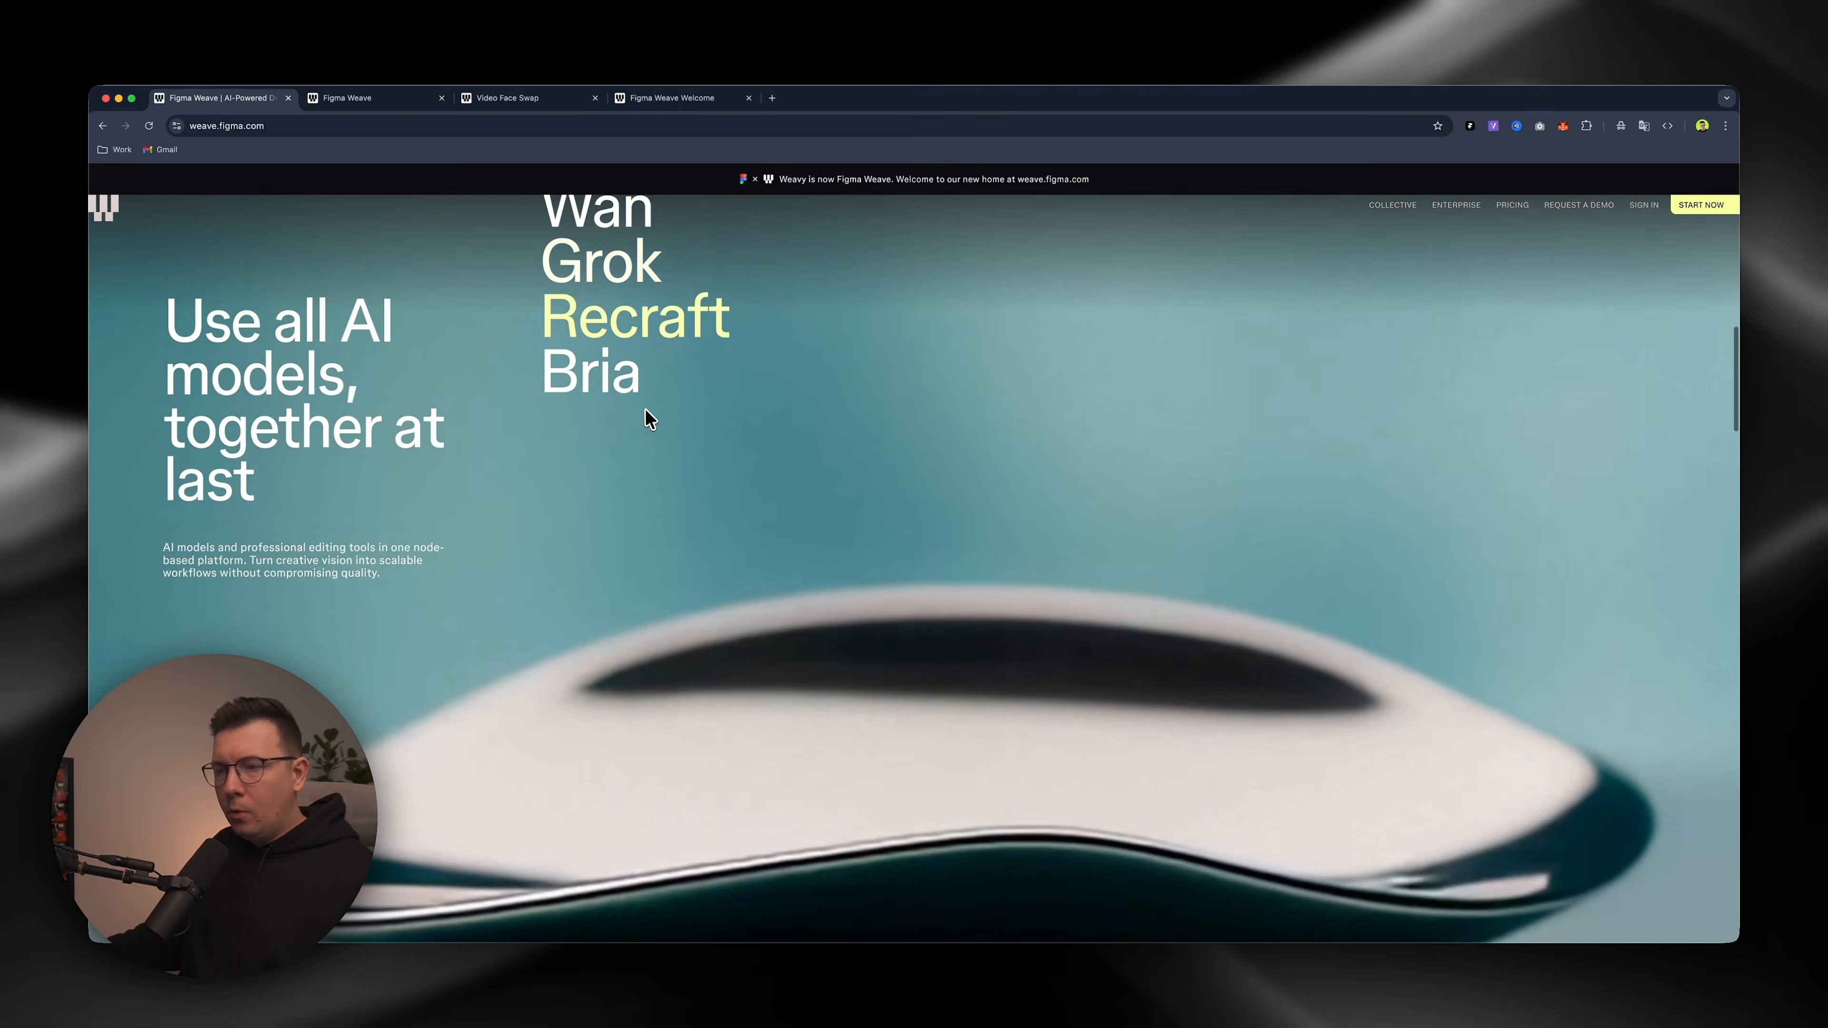
scroll(822, 430, "up", 15)
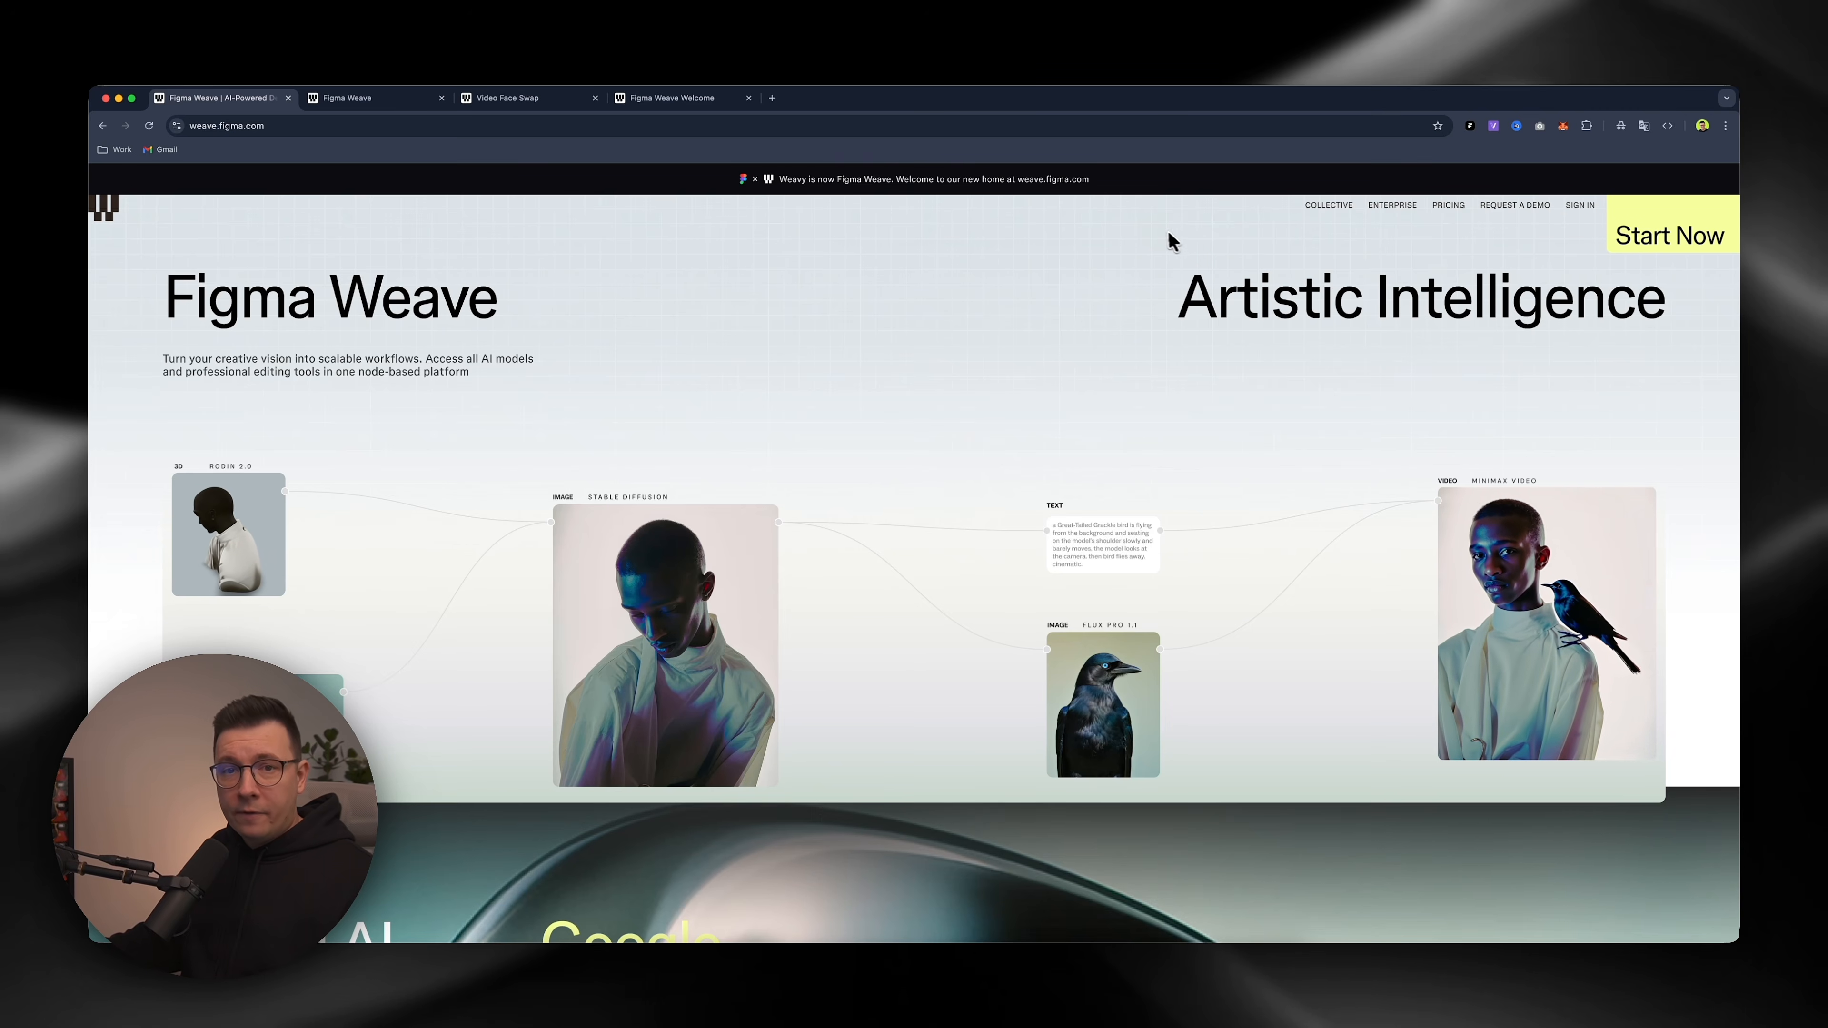
left_click(382, 101)
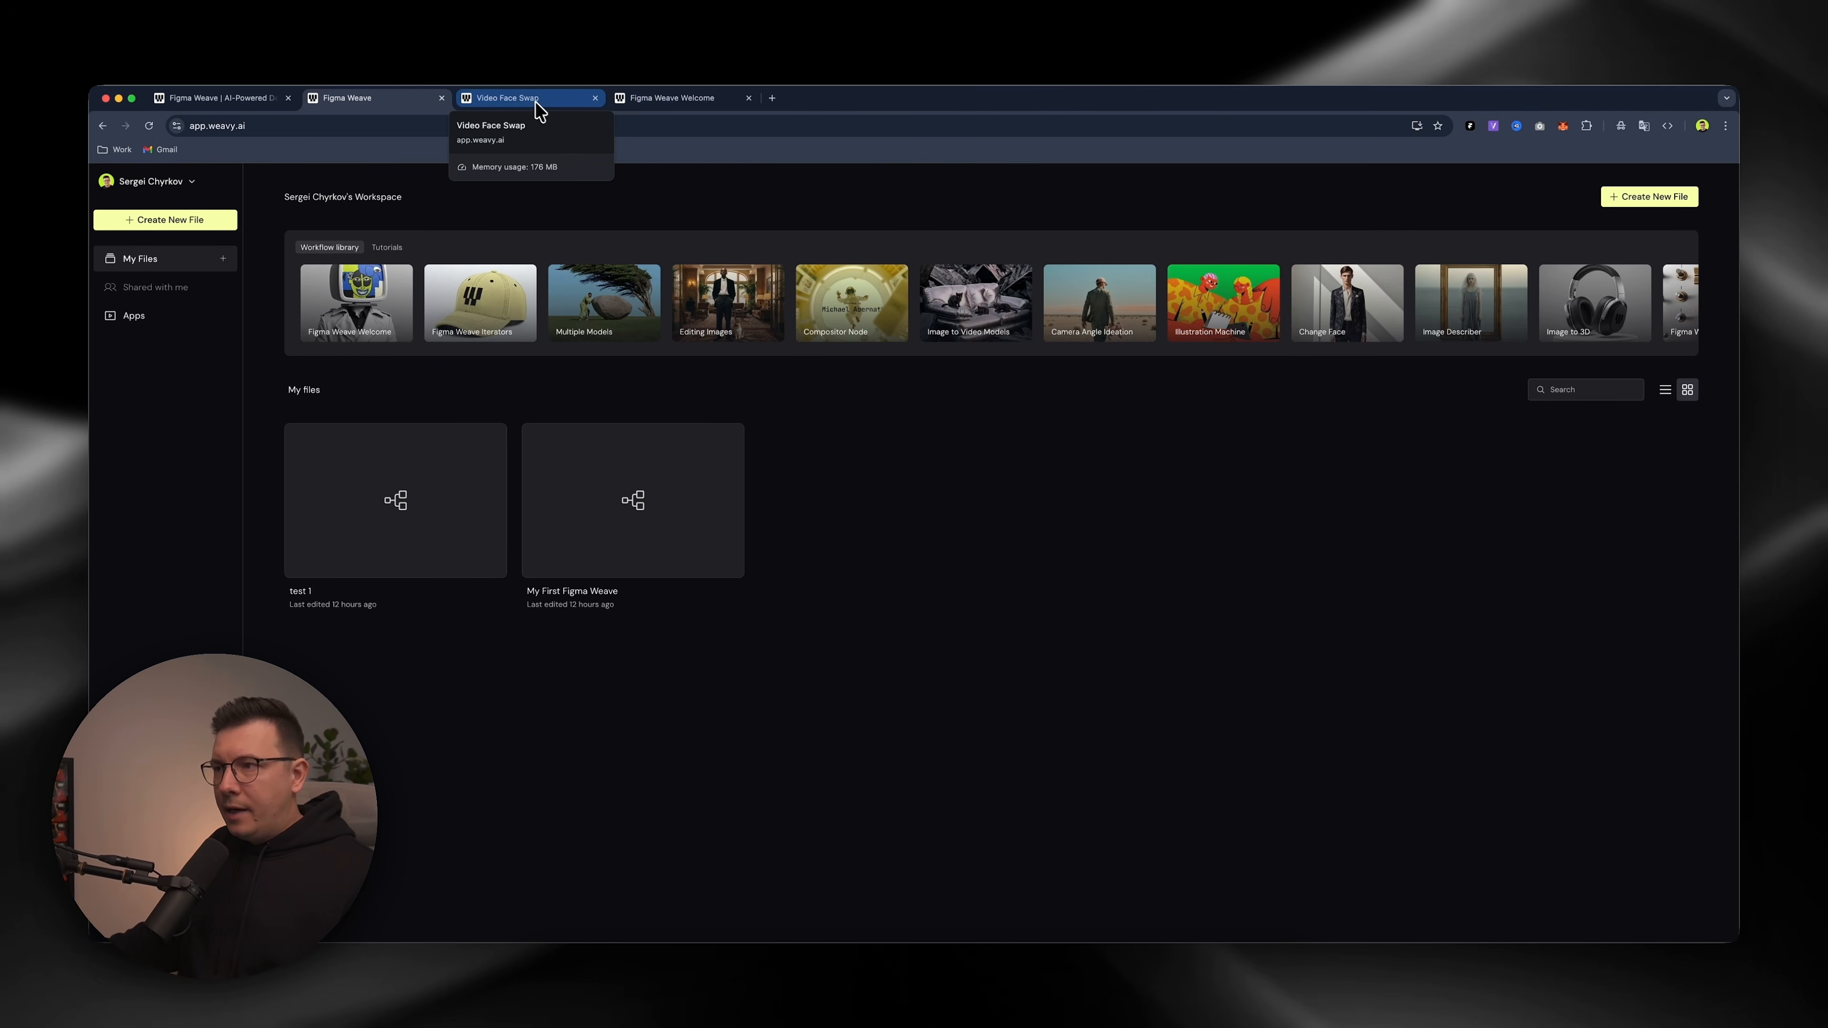
Open the Illustration Machine workflow from the workflow library, and switch to the Video Face Swap workflow, placing its browser tab before the new one.
left_click(1211, 315)
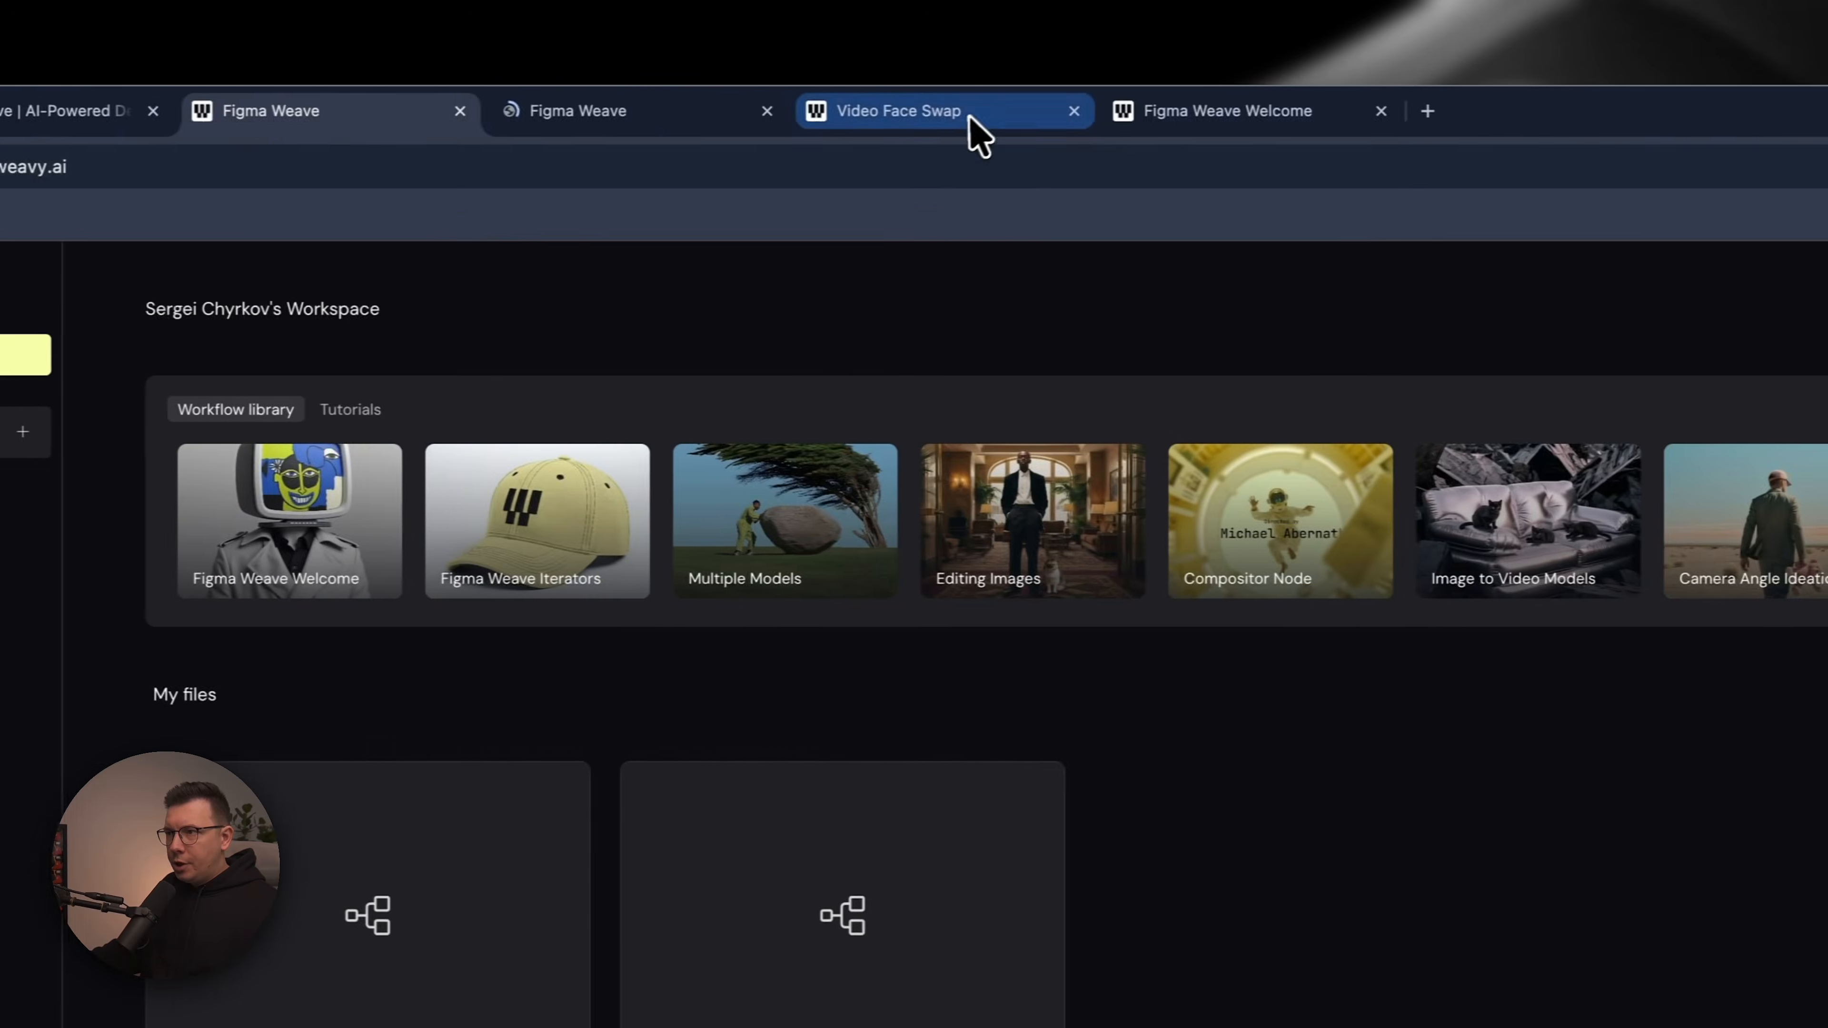
left_click(964, 119)
left_click_drag(938, 122, 694, 116)
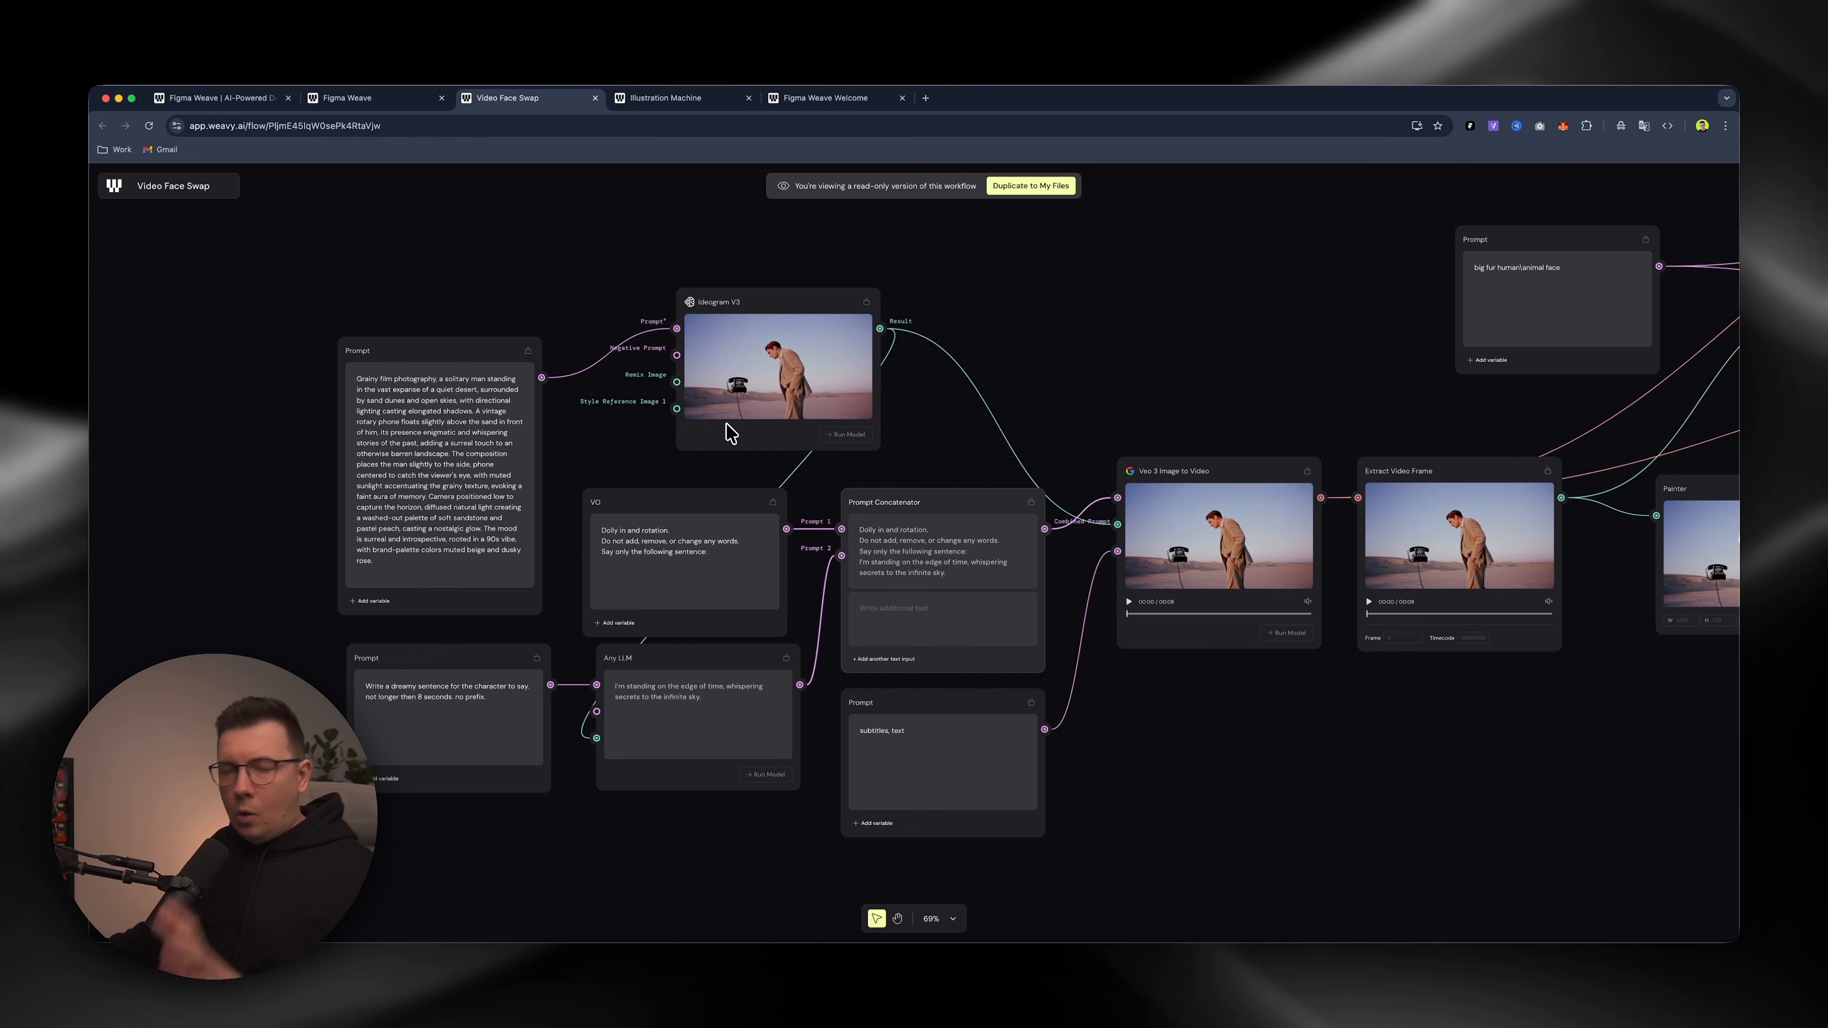
Browse backward through the images generated by the Ideogram V3 node from the desert scene prompt.
scroll(725, 437, "down", 2)
scroll(693, 441, "right", 3)
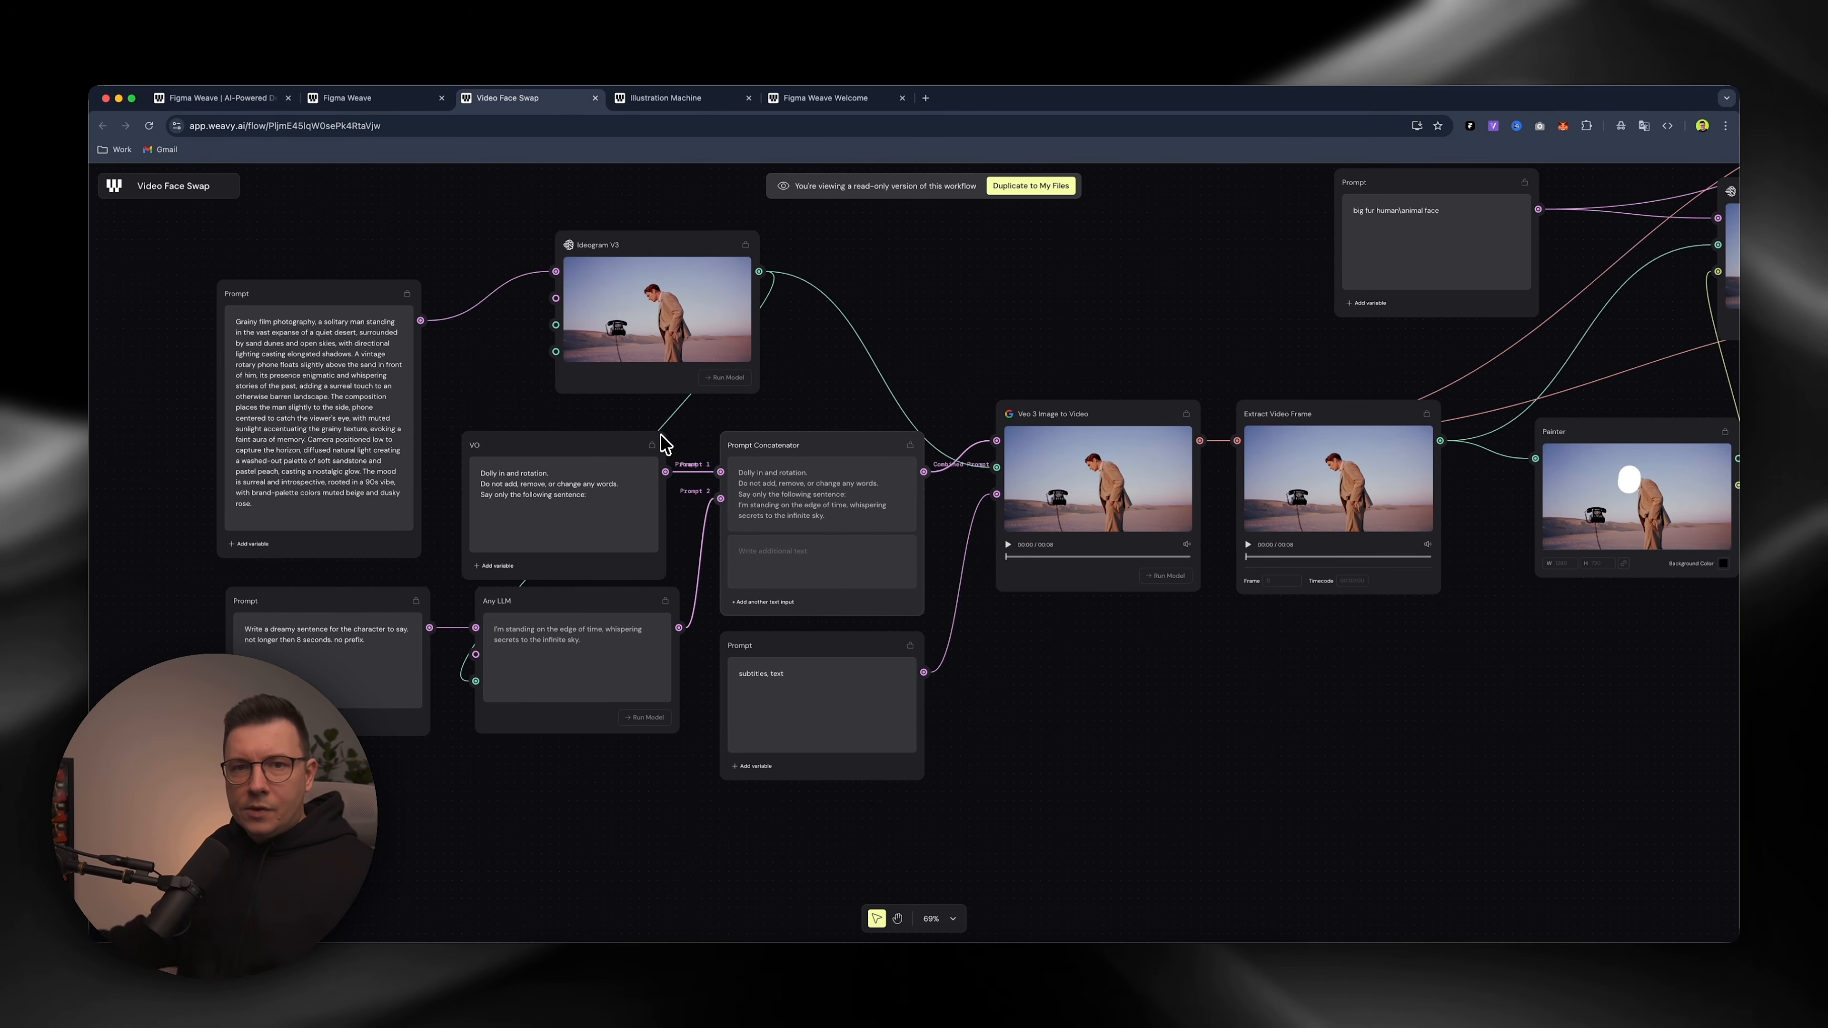
scroll(889, 453, "up", 2)
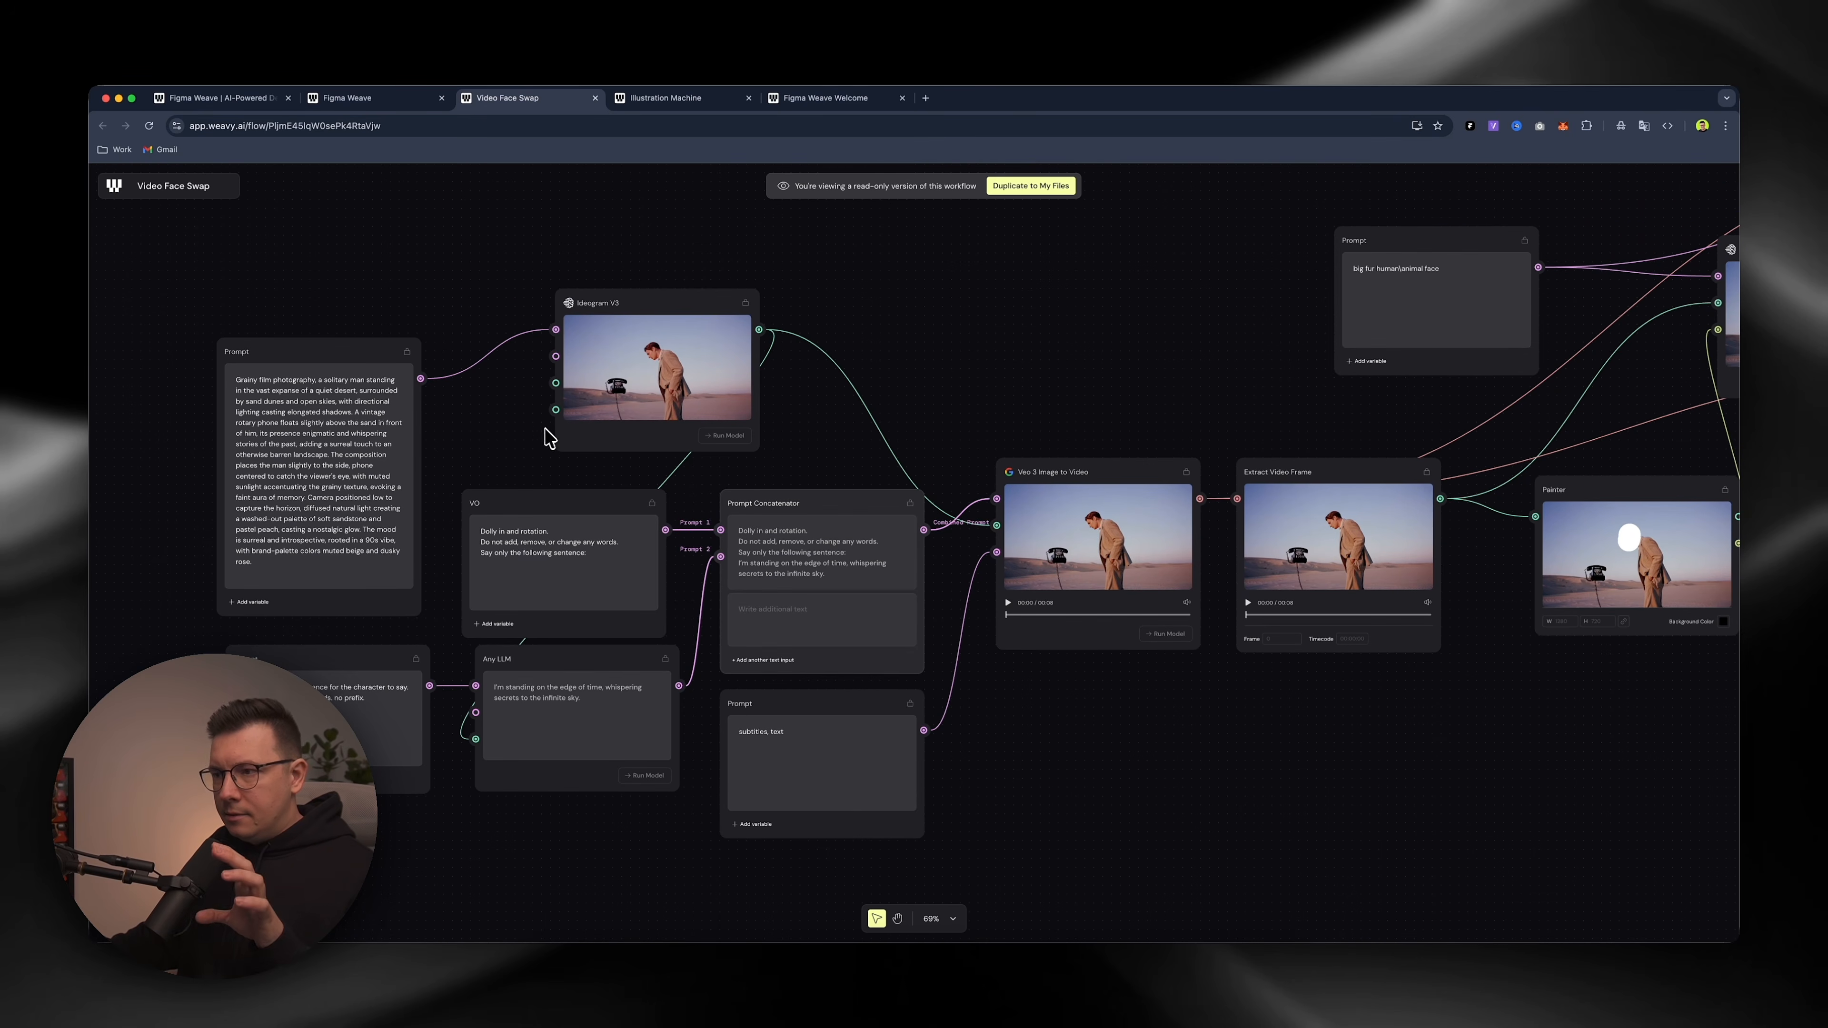
scroll(547, 437, "left", 2)
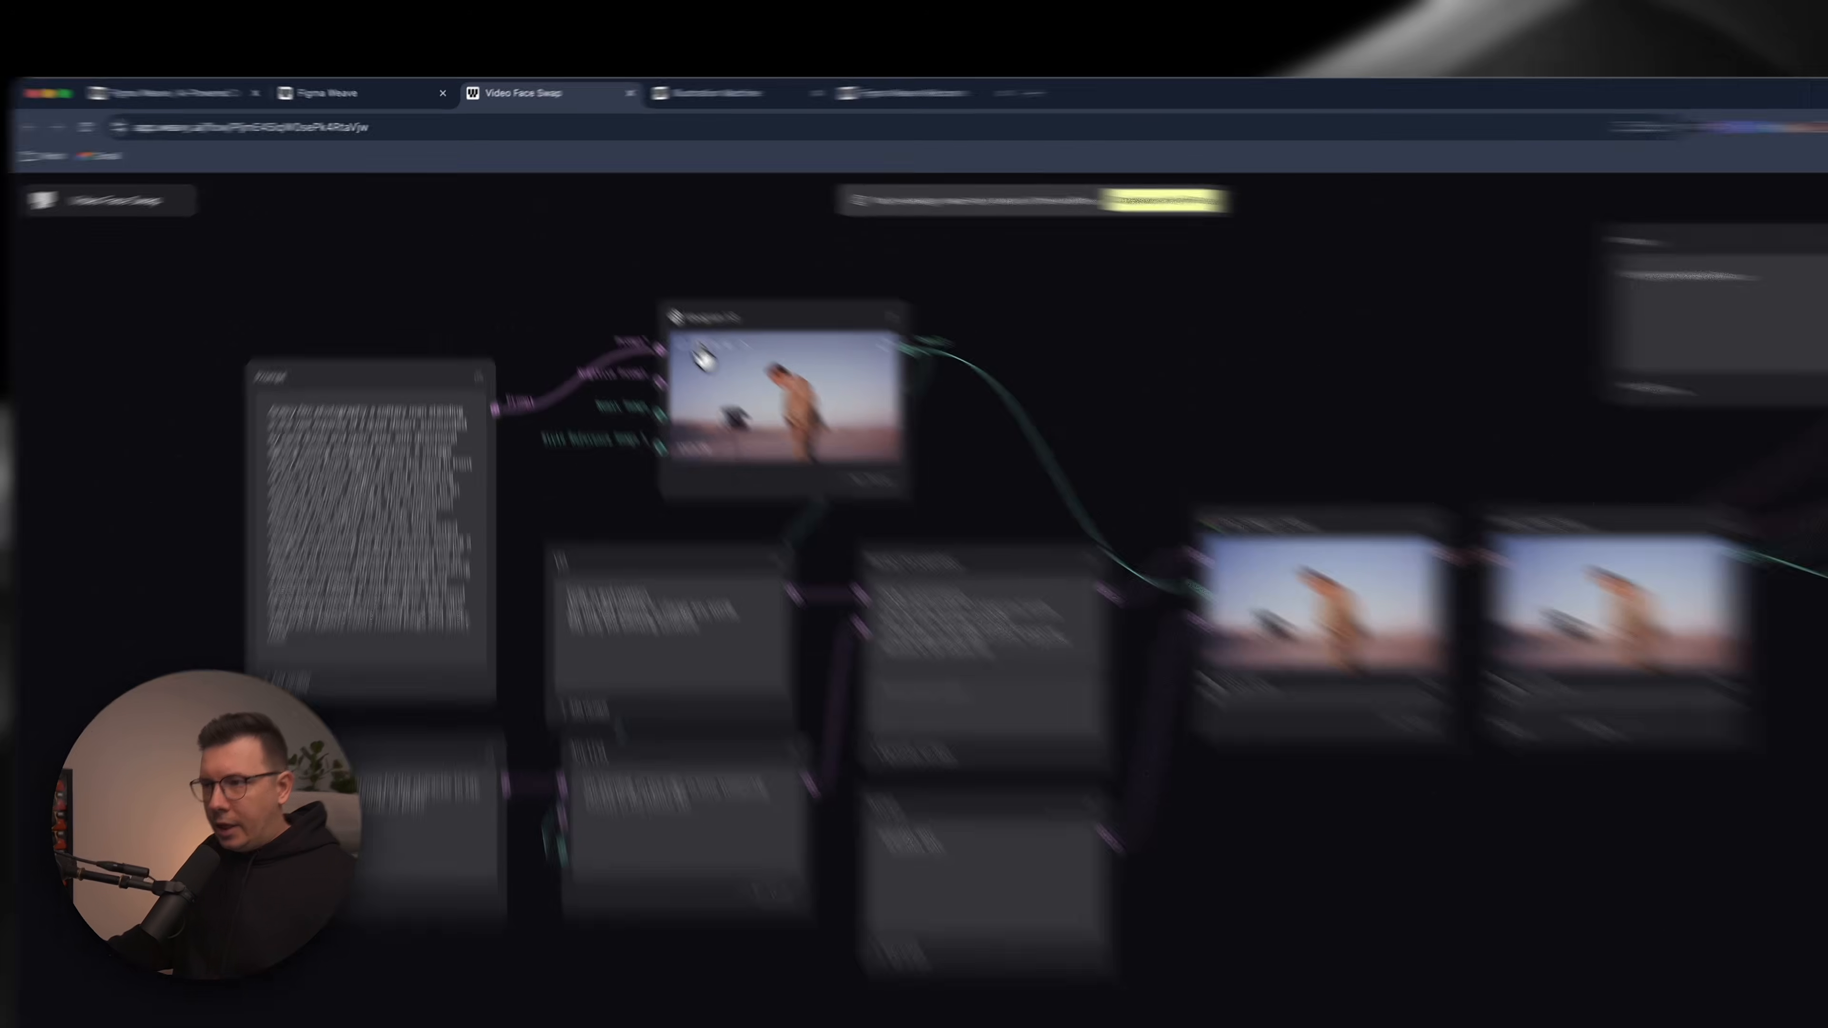
left_click(652, 304)
left_click(865, 485)
left_click(865, 484)
left_click(865, 485)
left_click(865, 485)
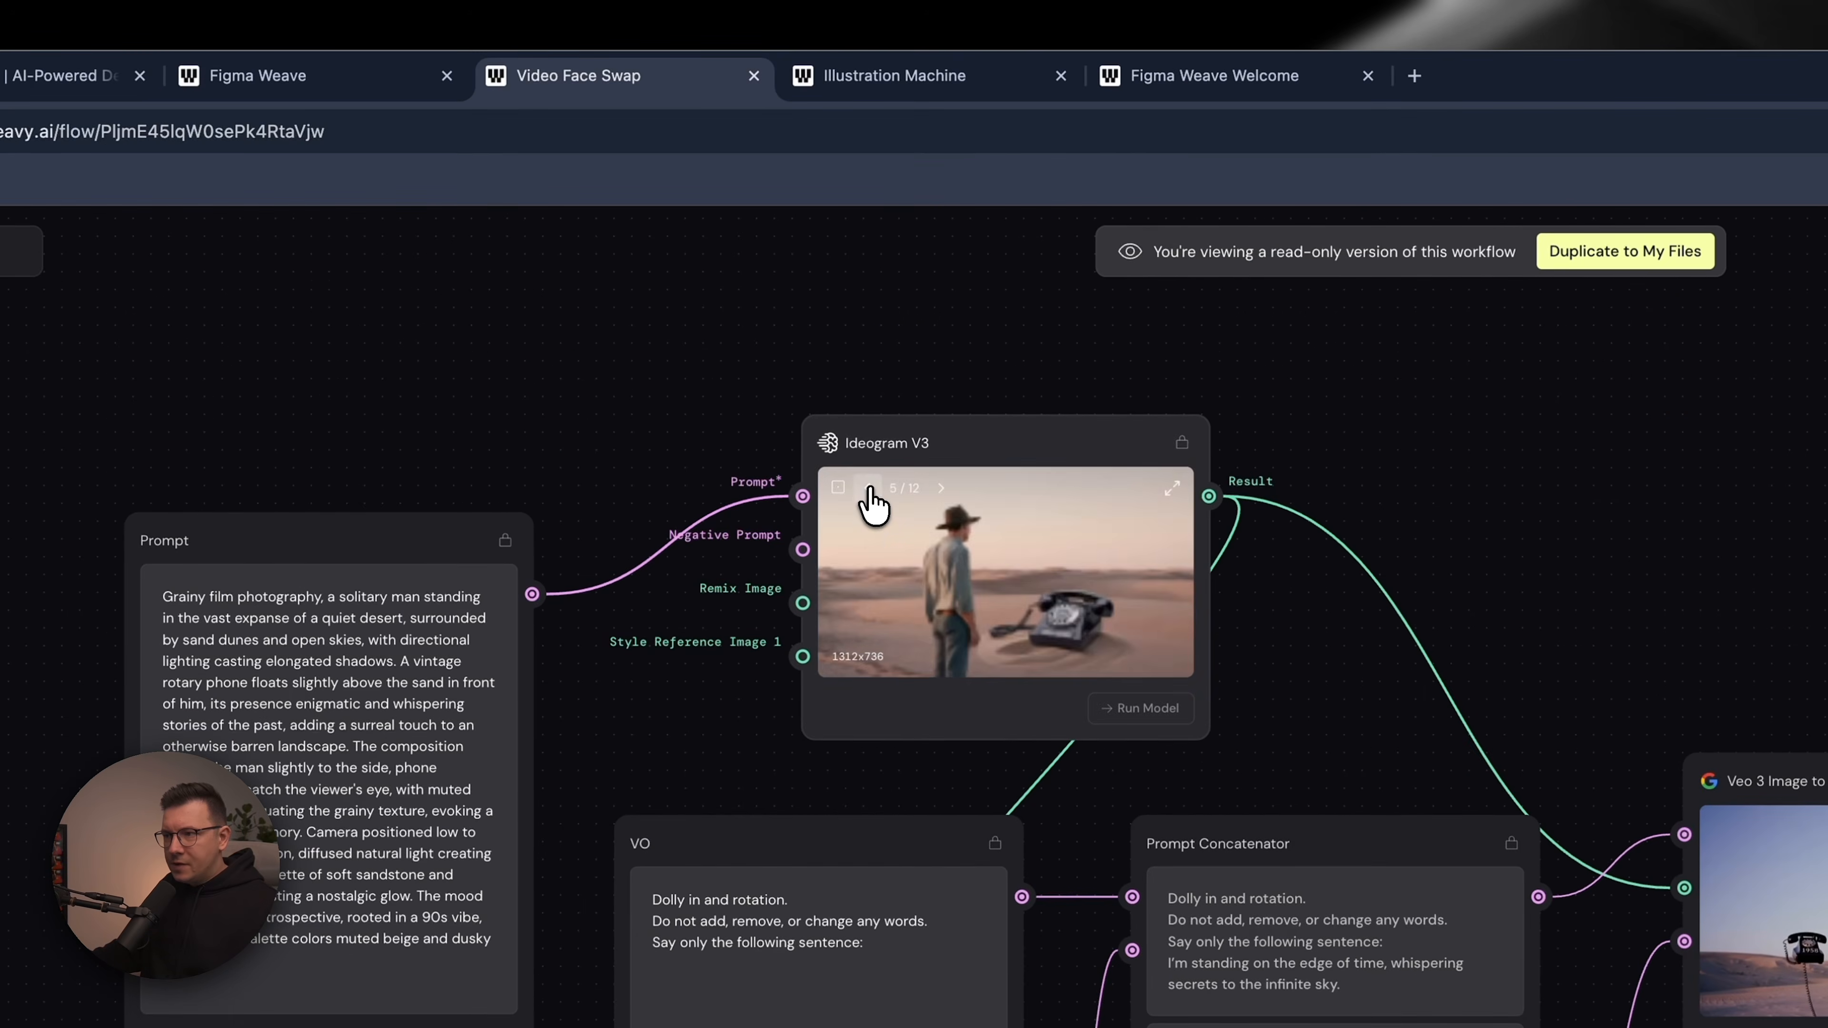
left_click(868, 489)
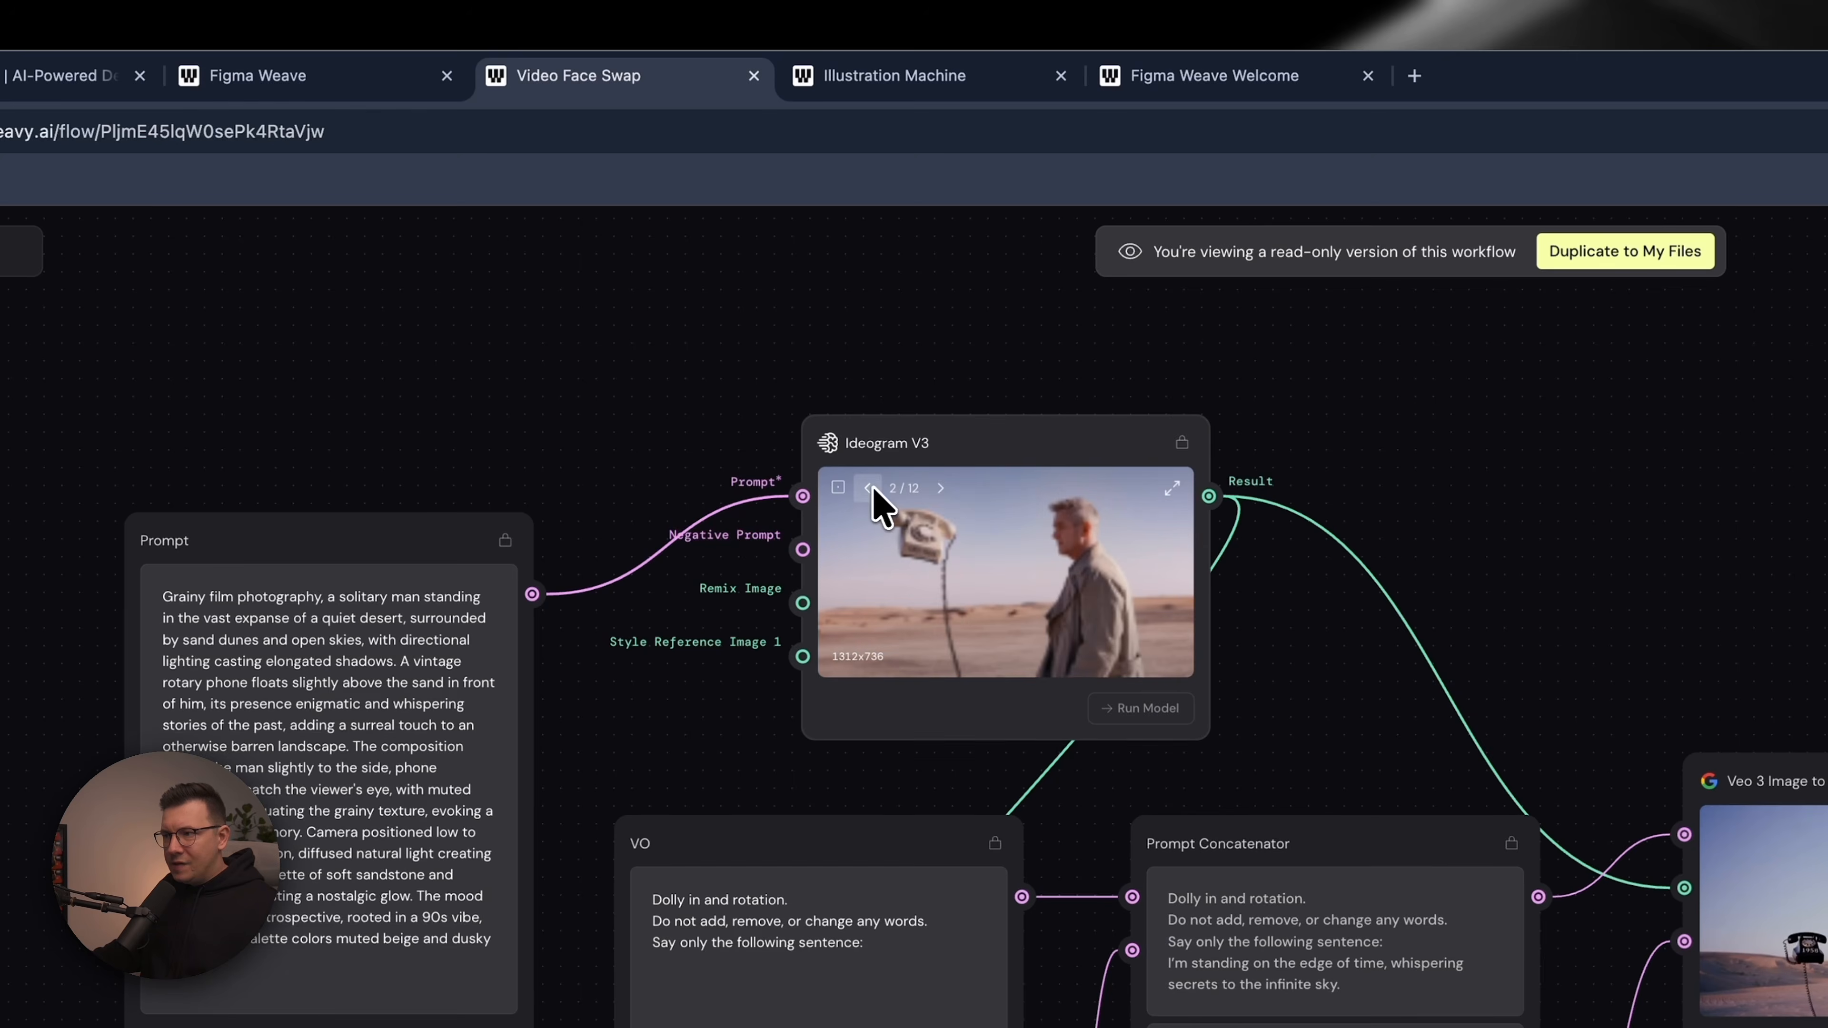
Browse forward through the Ideogram V3 node's generated images to image 8 of 12.
left_click(941, 489)
left_click(941, 489)
left_click(941, 489)
left_click(941, 489)
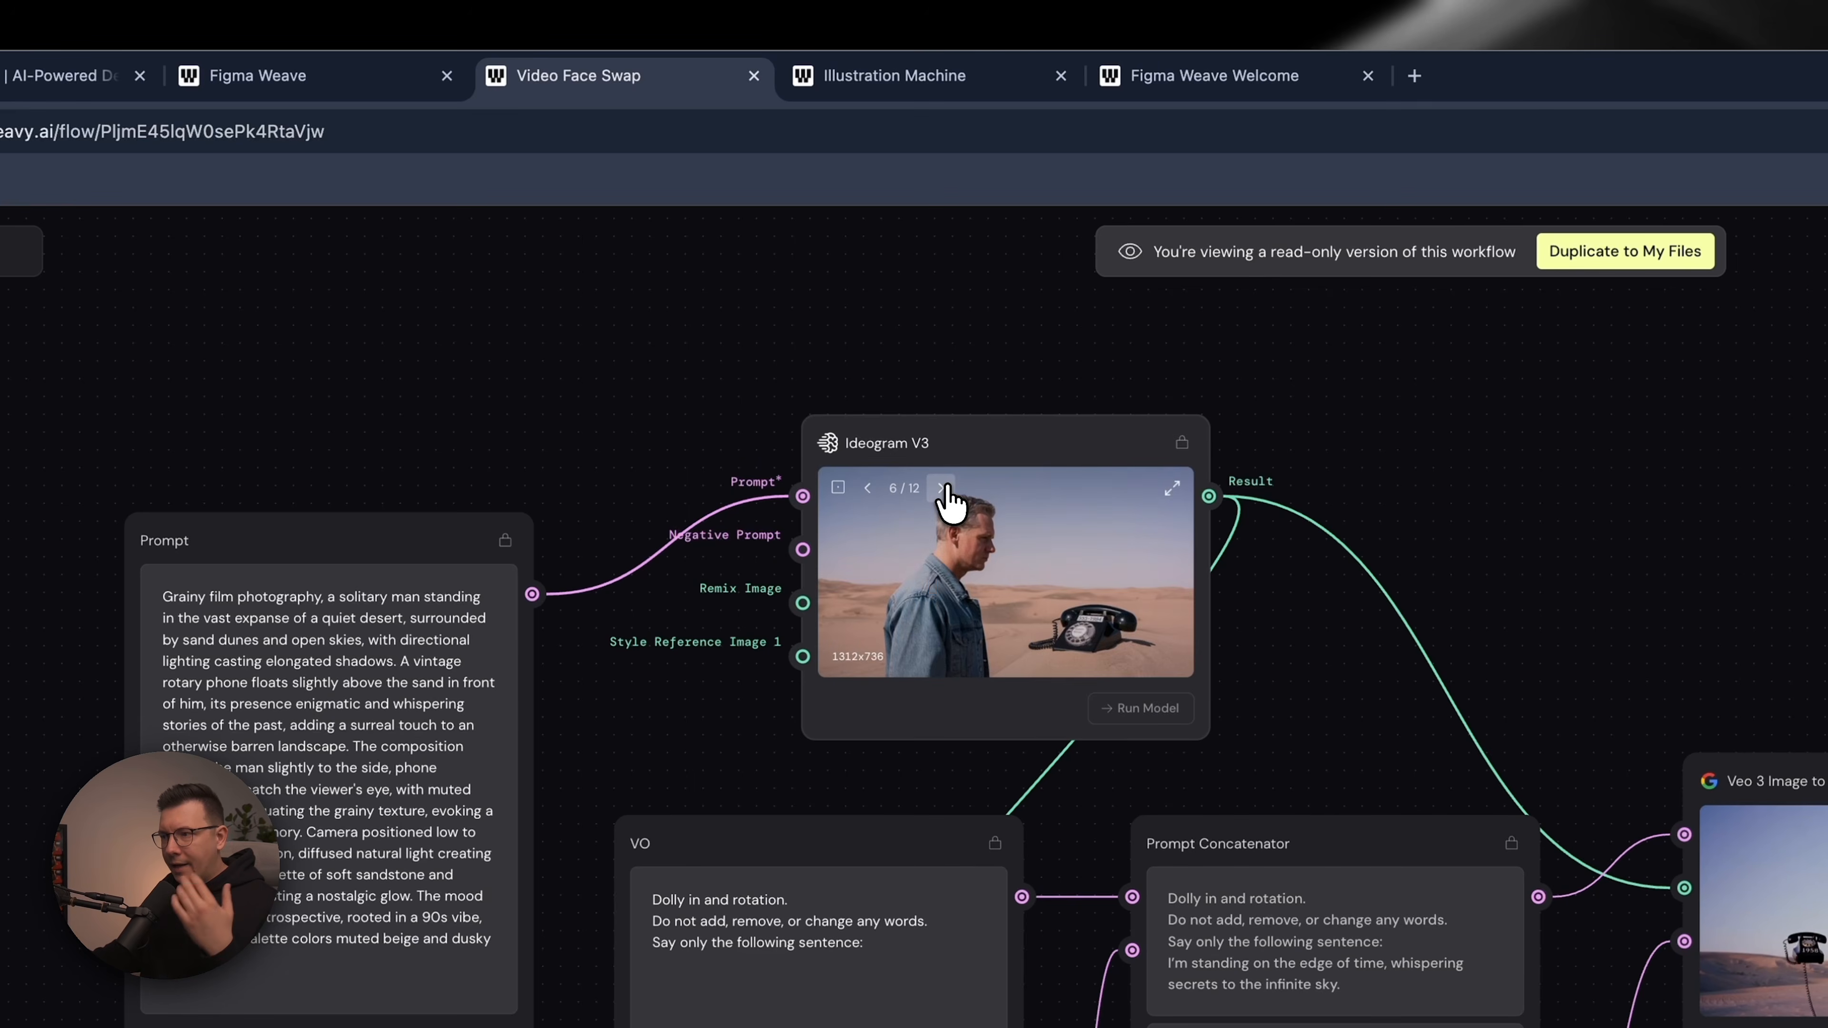
left_click(941, 489)
left_click(941, 489)
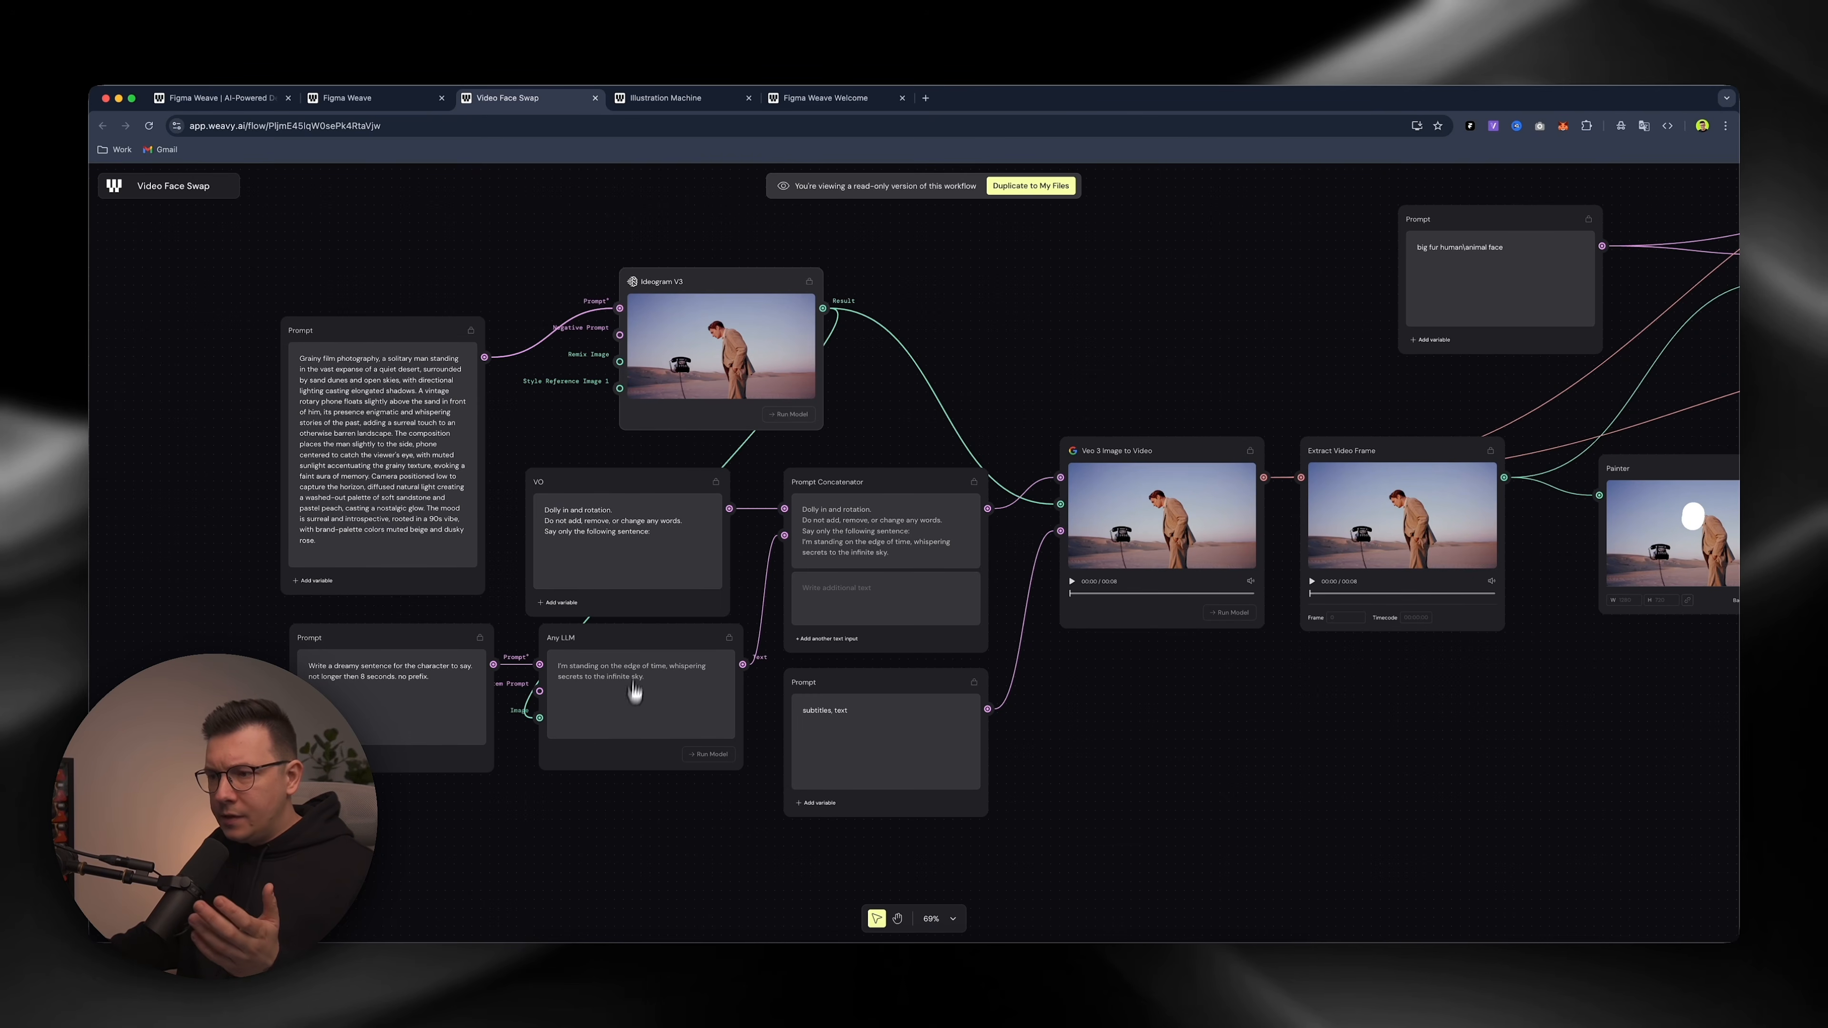
Follow the Any LLM and Prompt Concatenator nodes to Veo 3 Image to Video and play its generated clip.
scroll(662, 495, "right", 3)
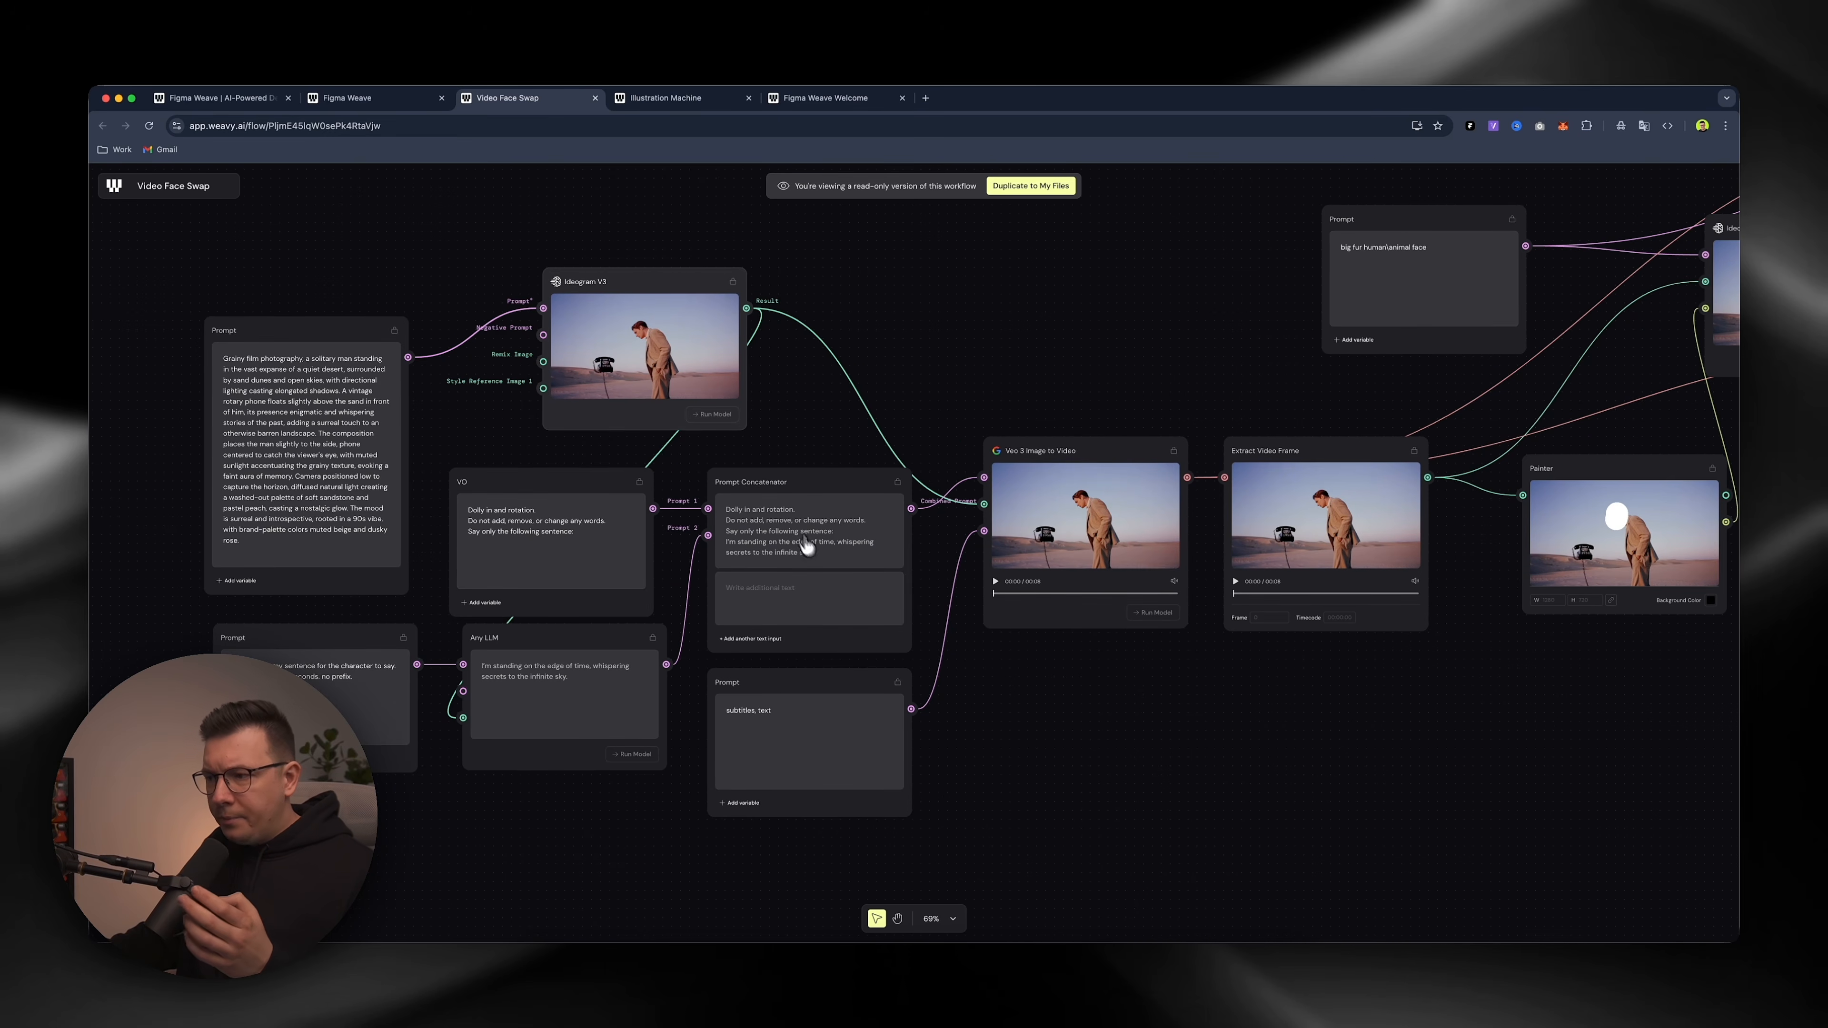
scroll(894, 482, "right", 1)
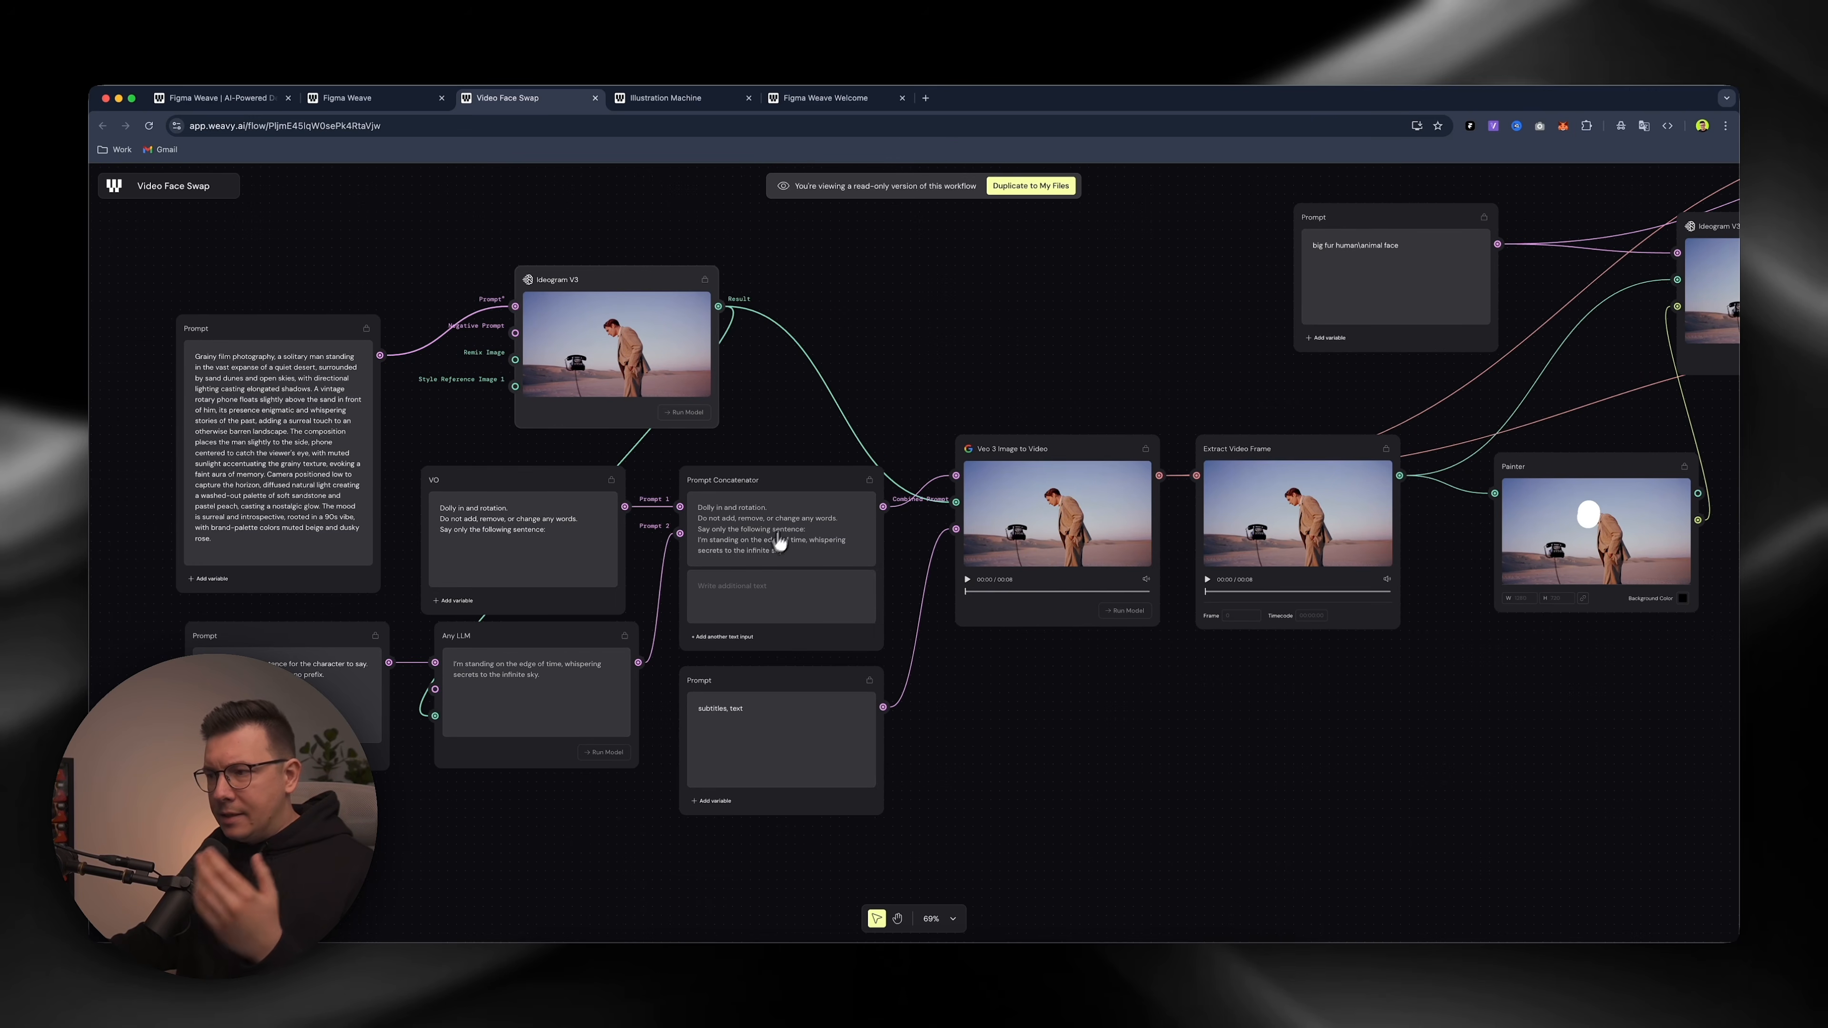
scroll(633, 692, "down", 1)
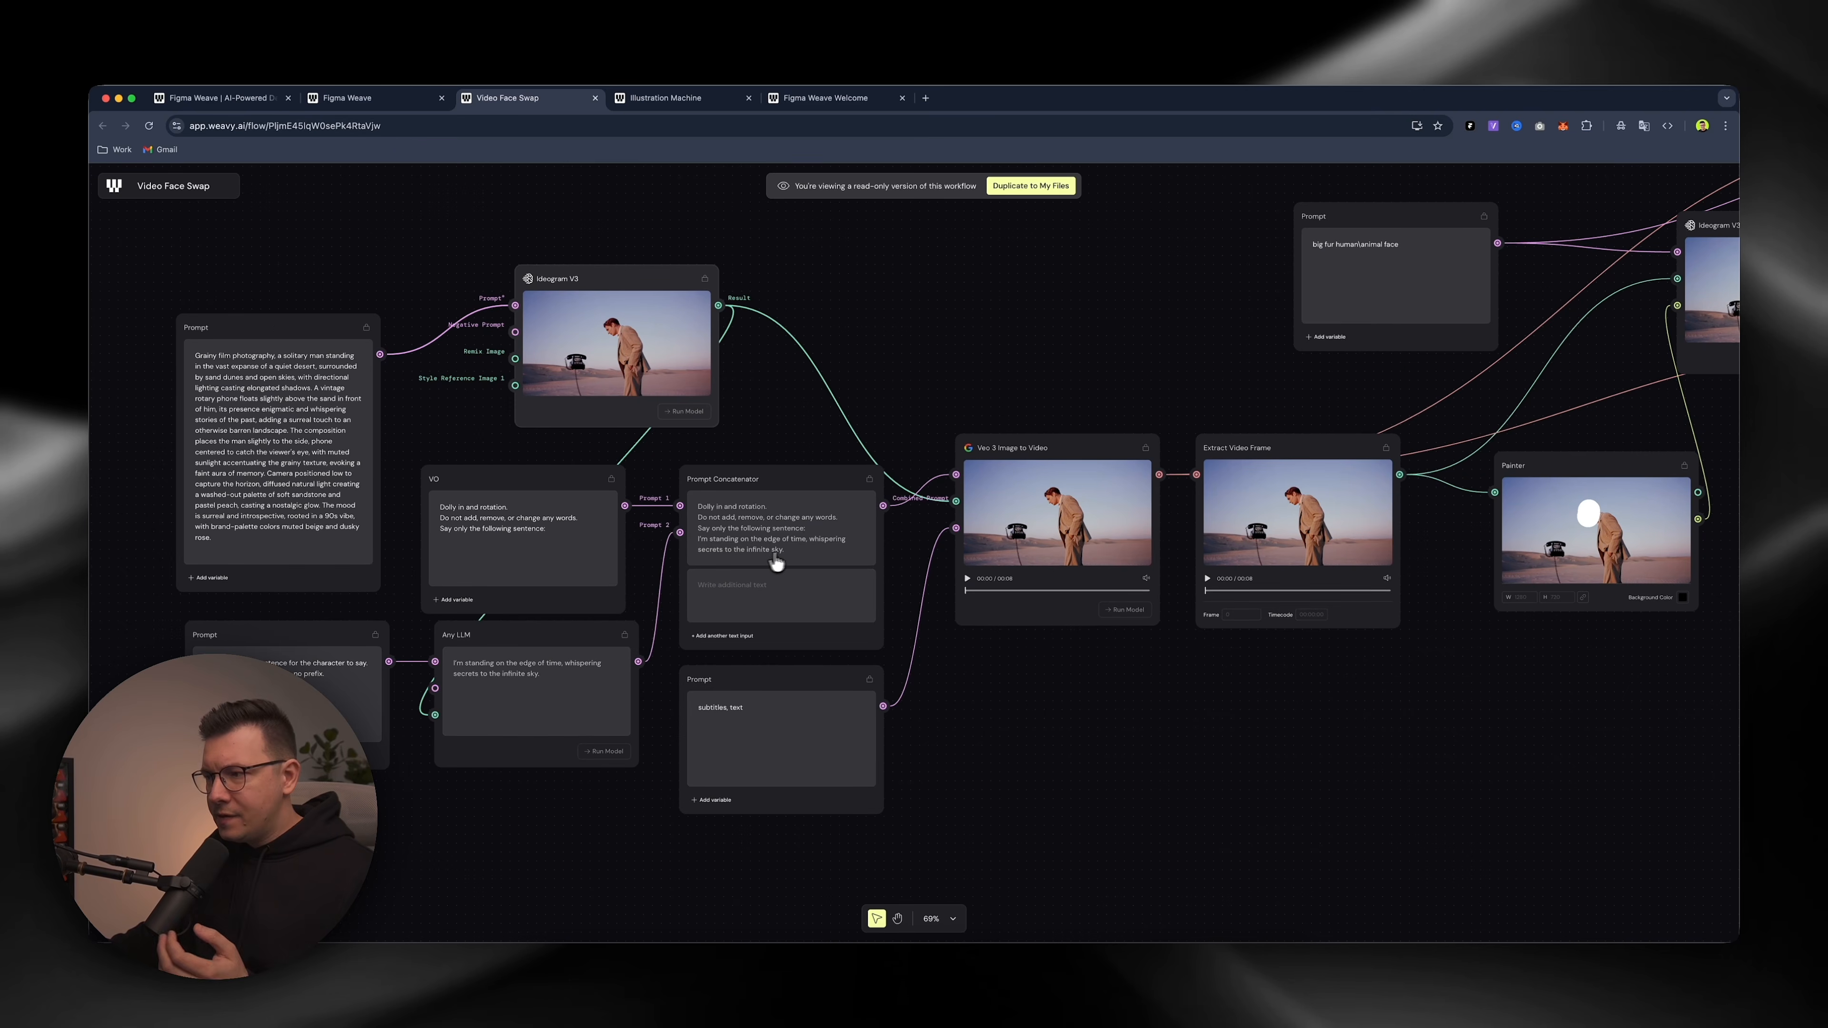
scroll(776, 563, "right", 3)
scroll(612, 316, "left", 1)
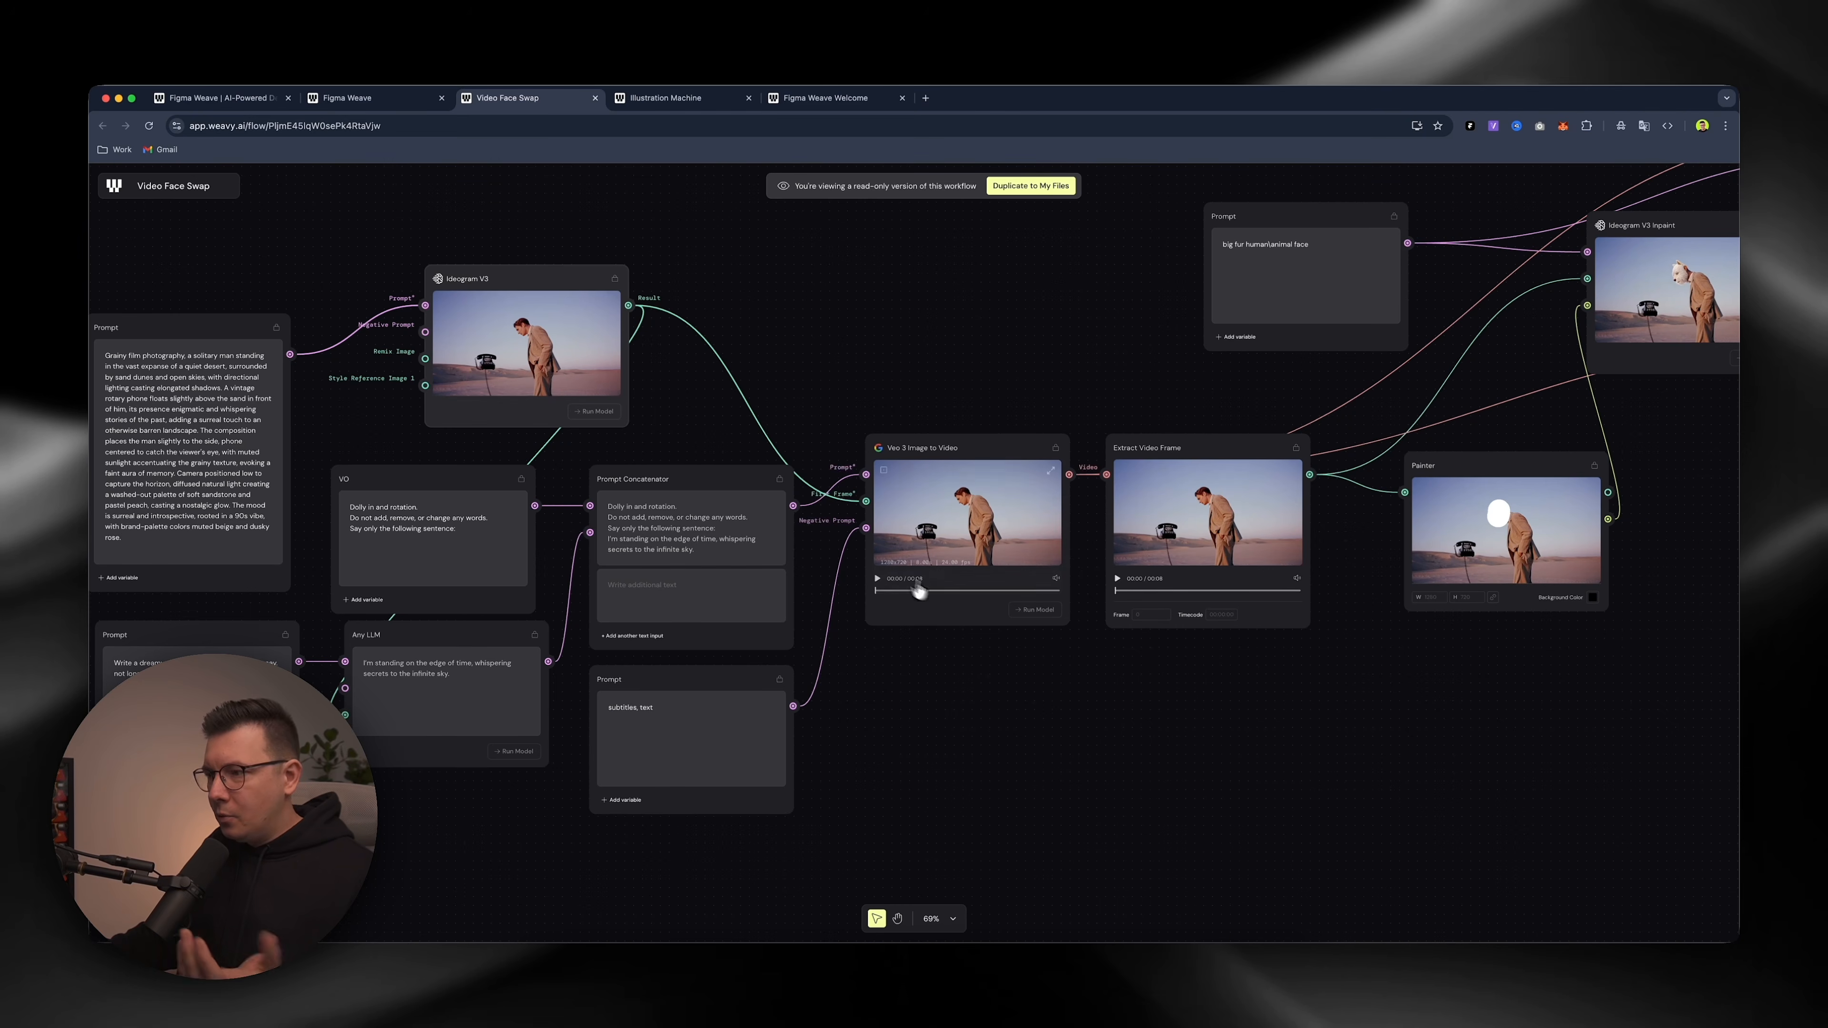
scroll(945, 559, "up", 5)
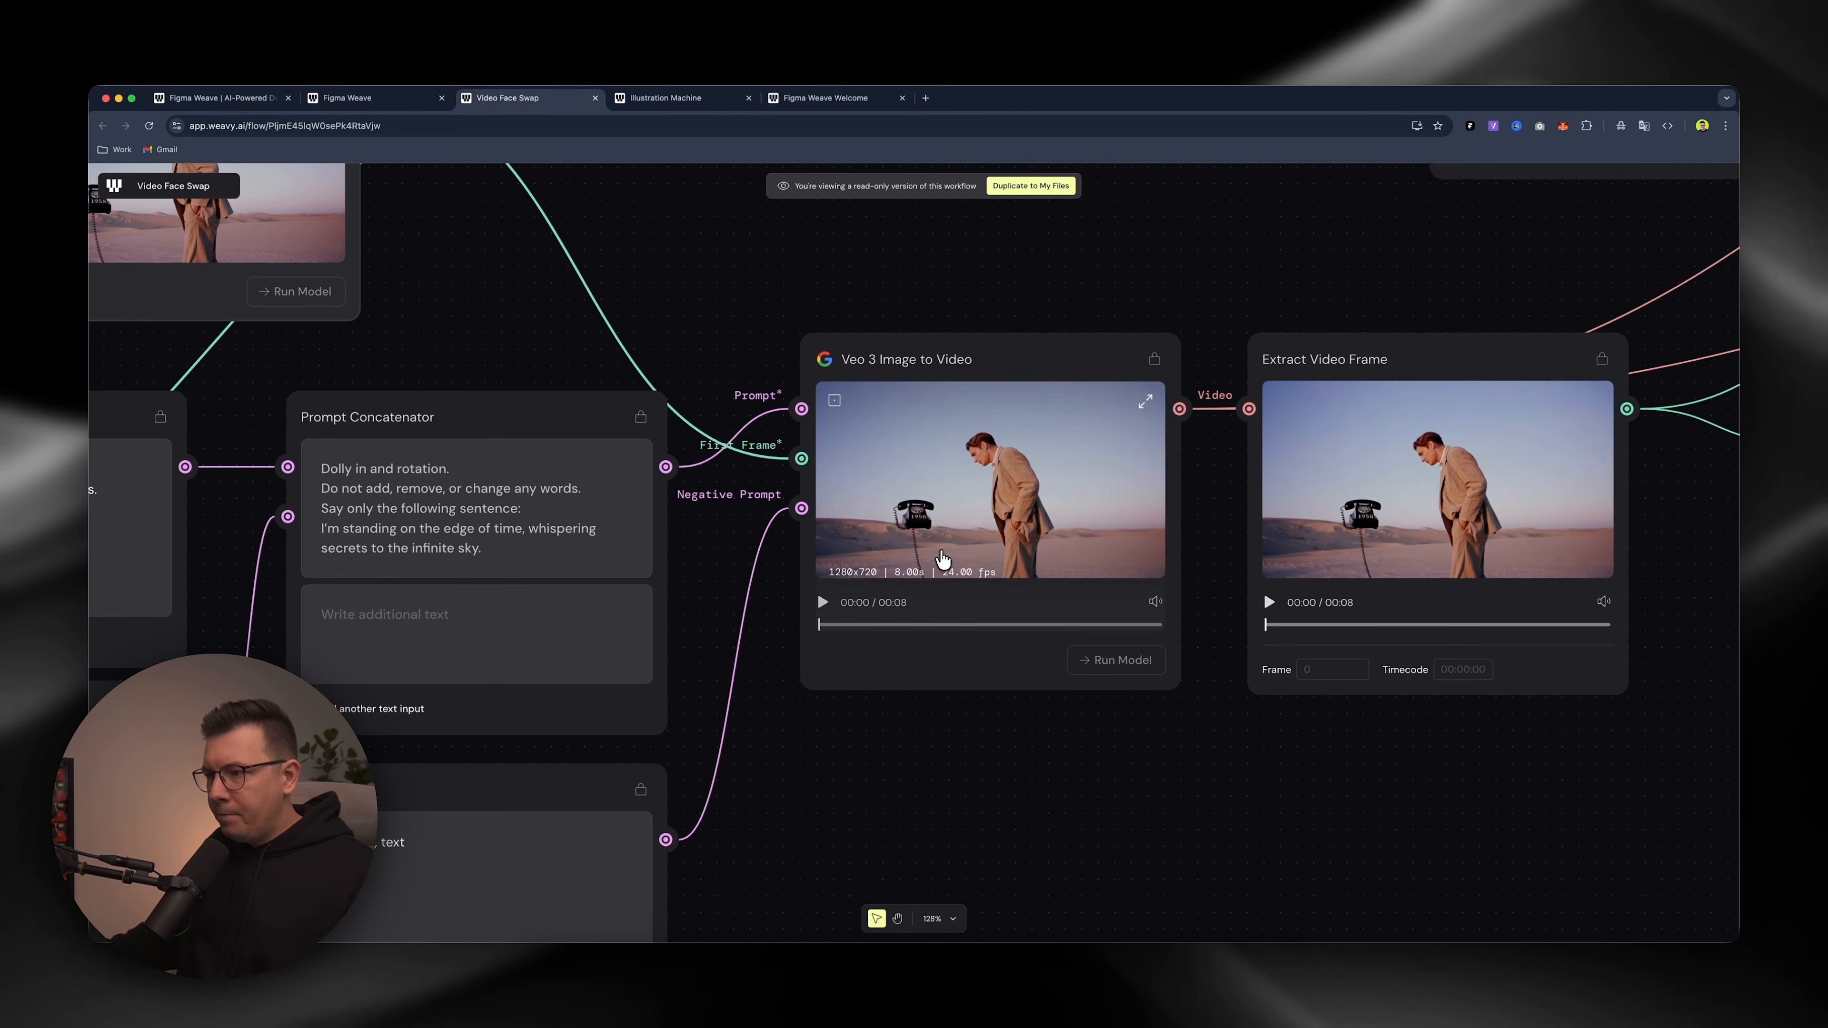
scroll(871, 471, "right", 2)
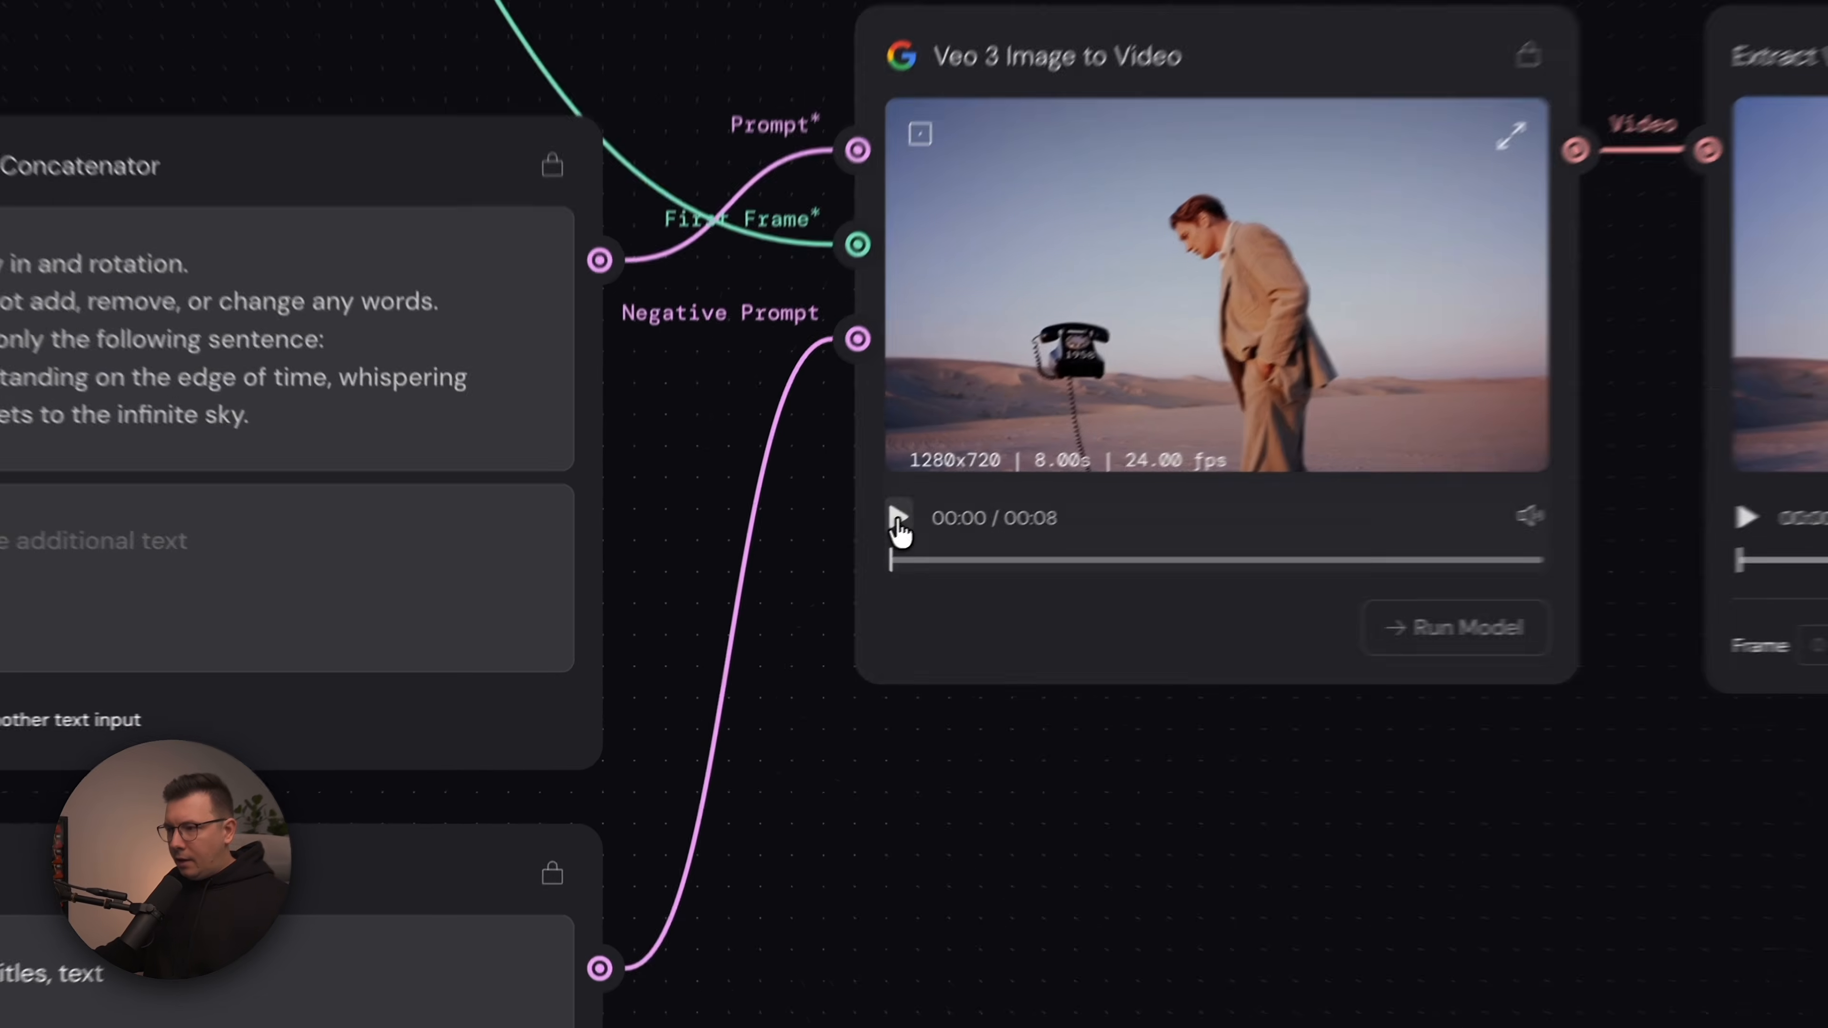
left_click(765, 605)
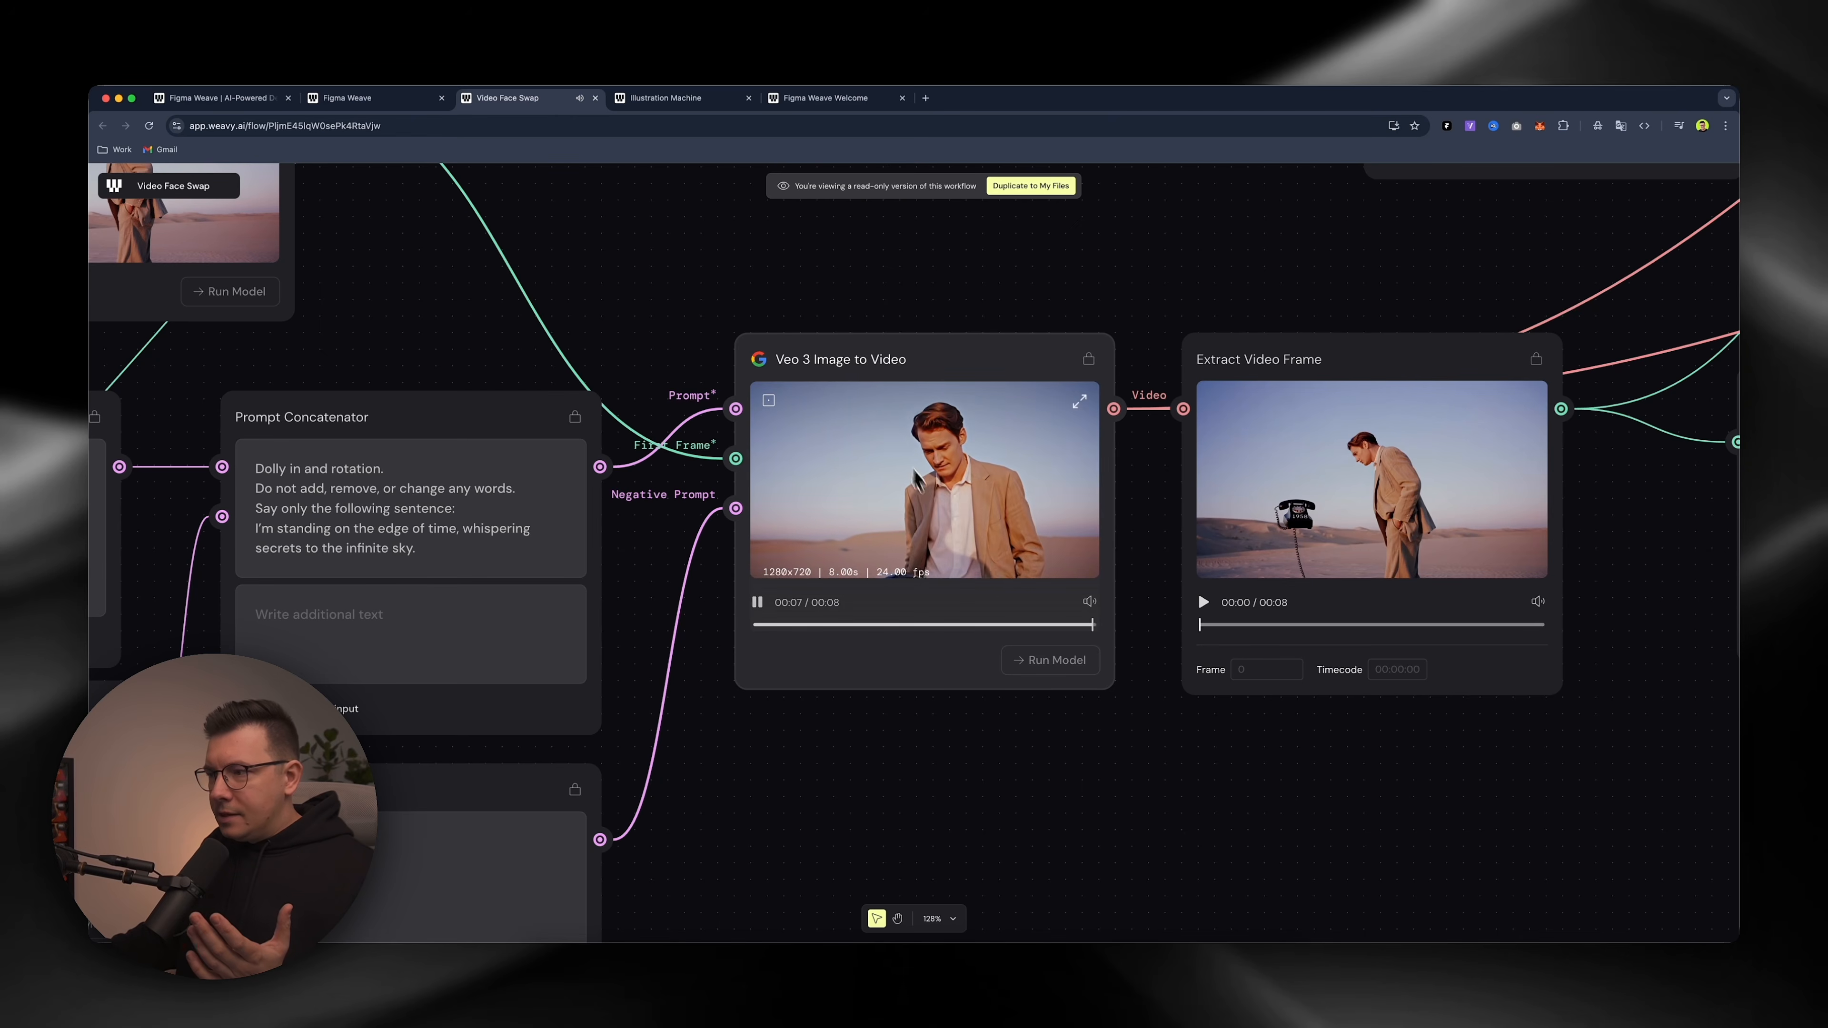
Compare the Ideogram V3 source image with the playing Veo 3 clip, and pause the clip.
scroll(870, 475, "left", 10)
scroll(806, 424, "up", 3)
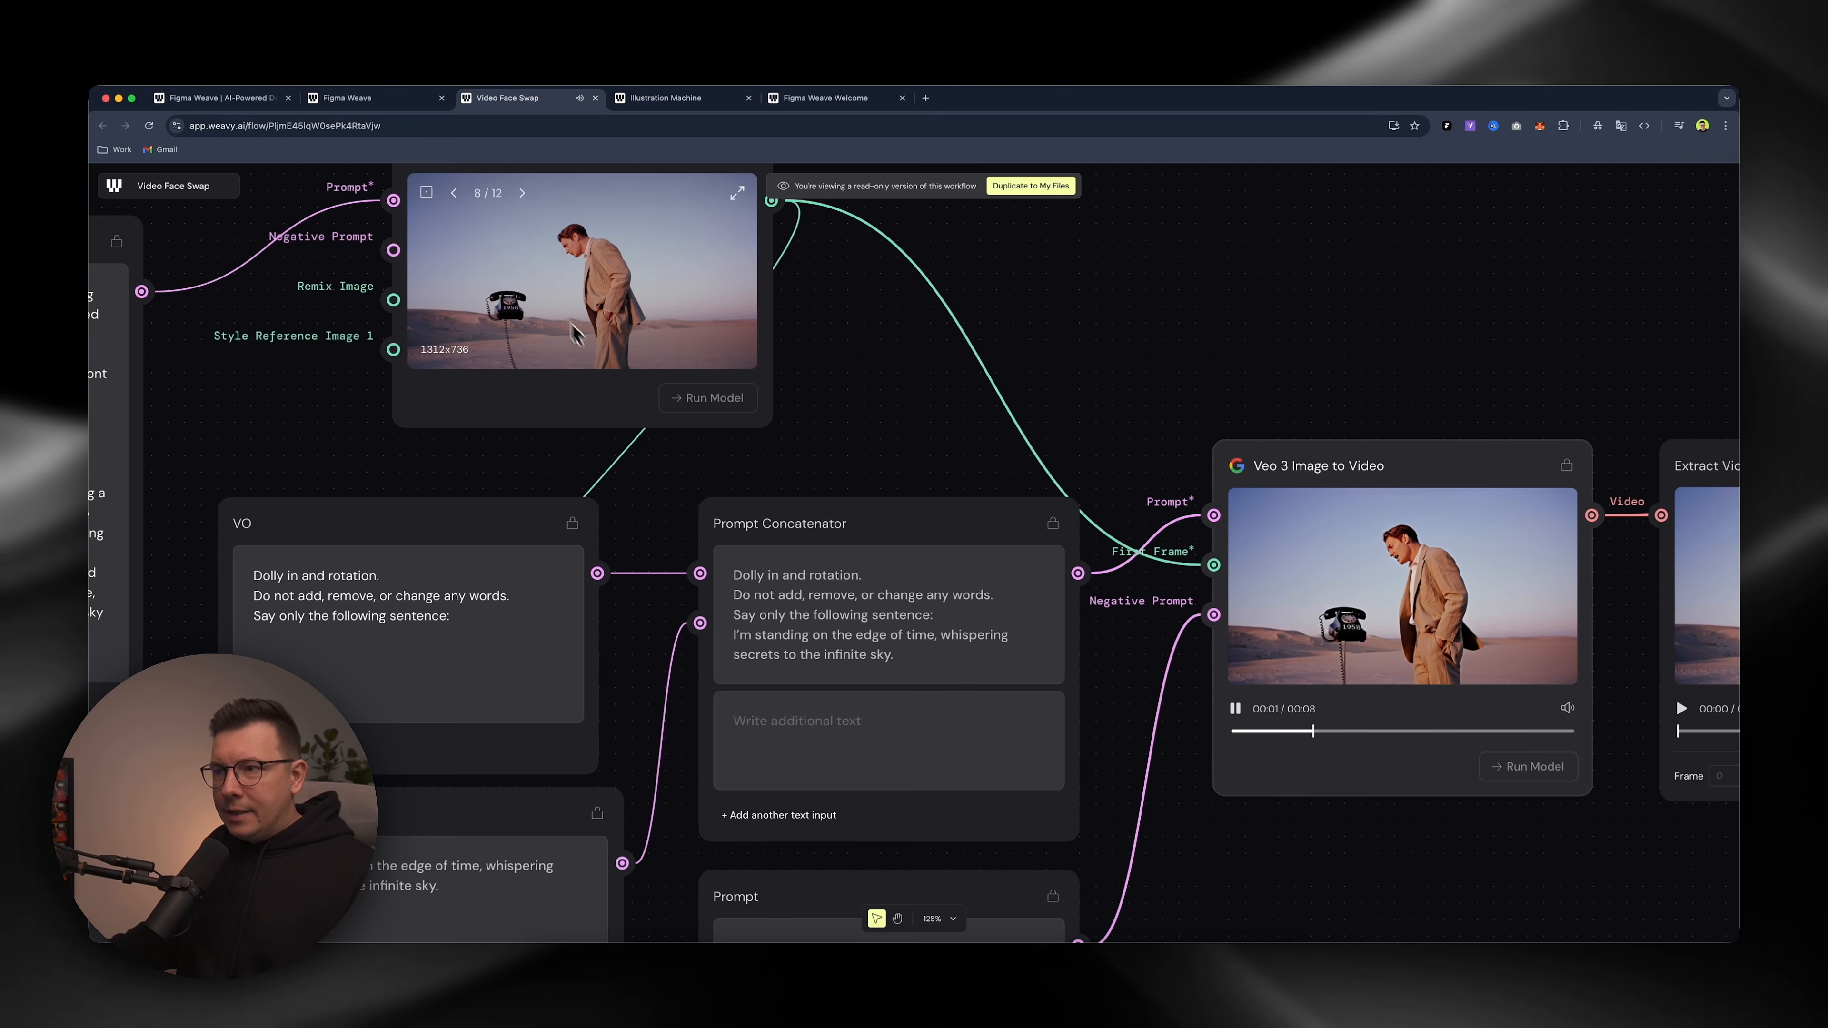
scroll(787, 428, "down", 5)
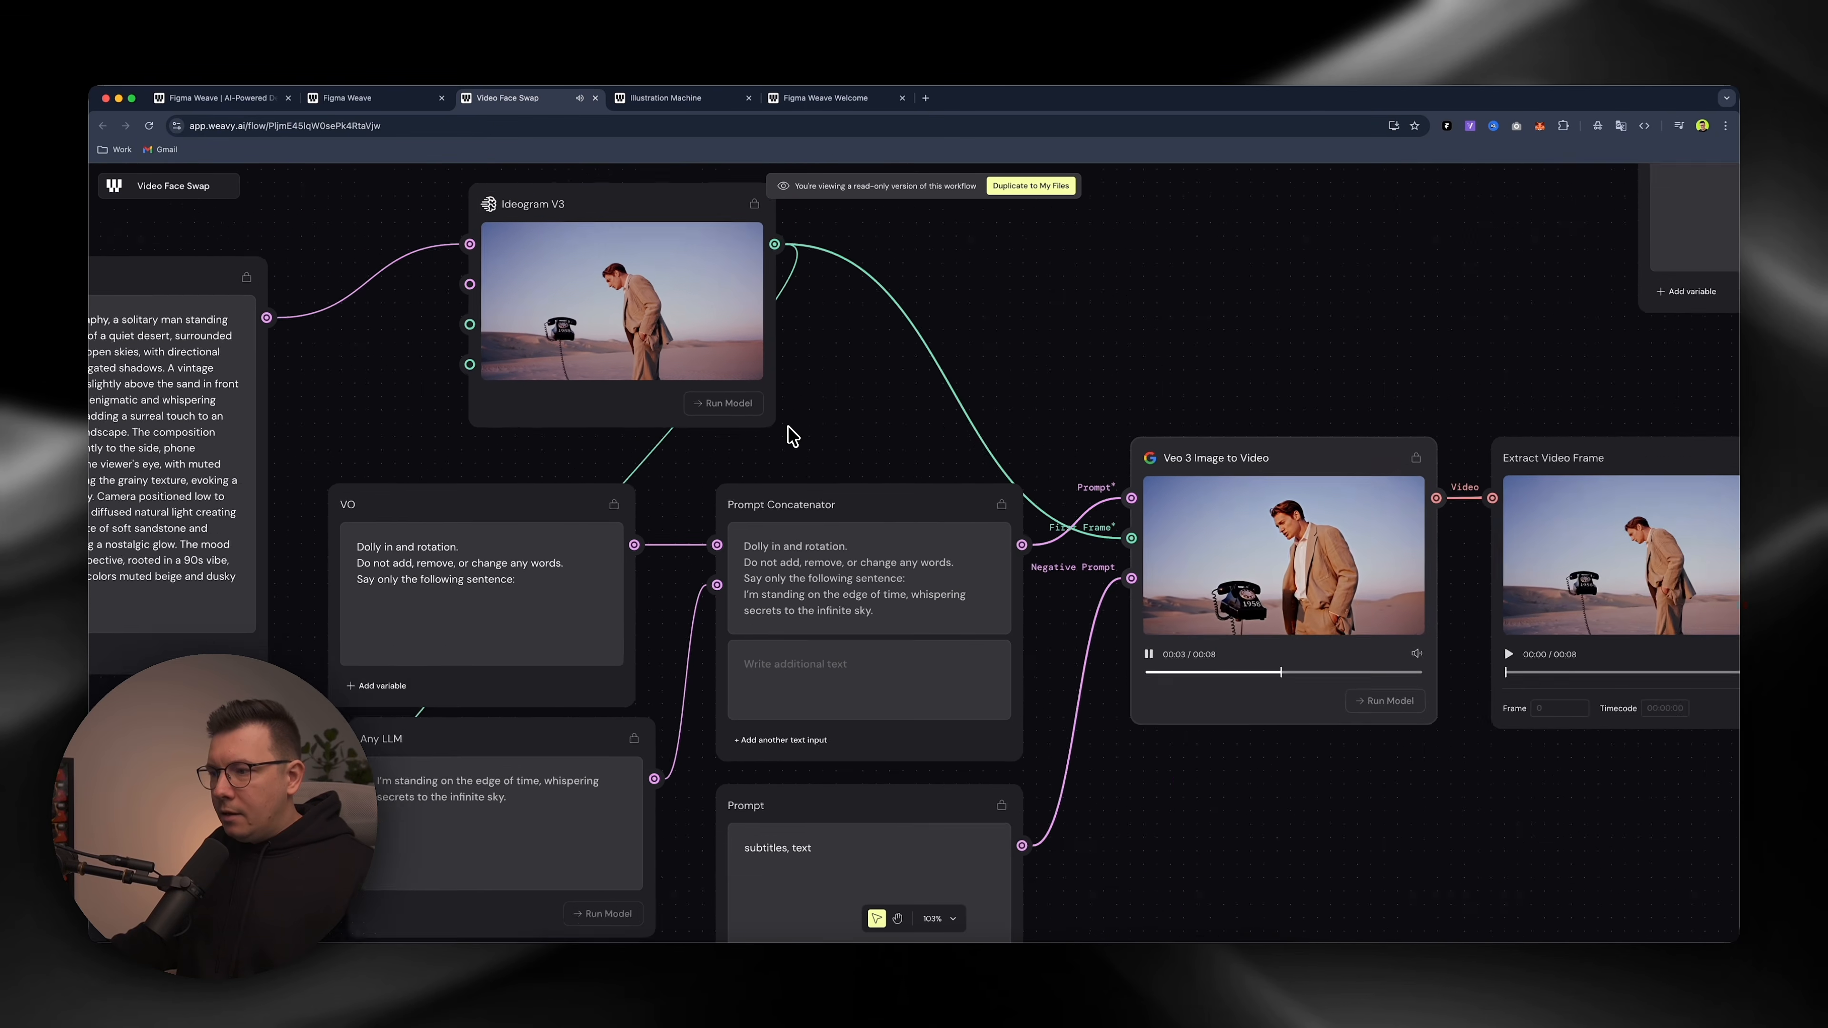
scroll(1056, 611, "right", 10)
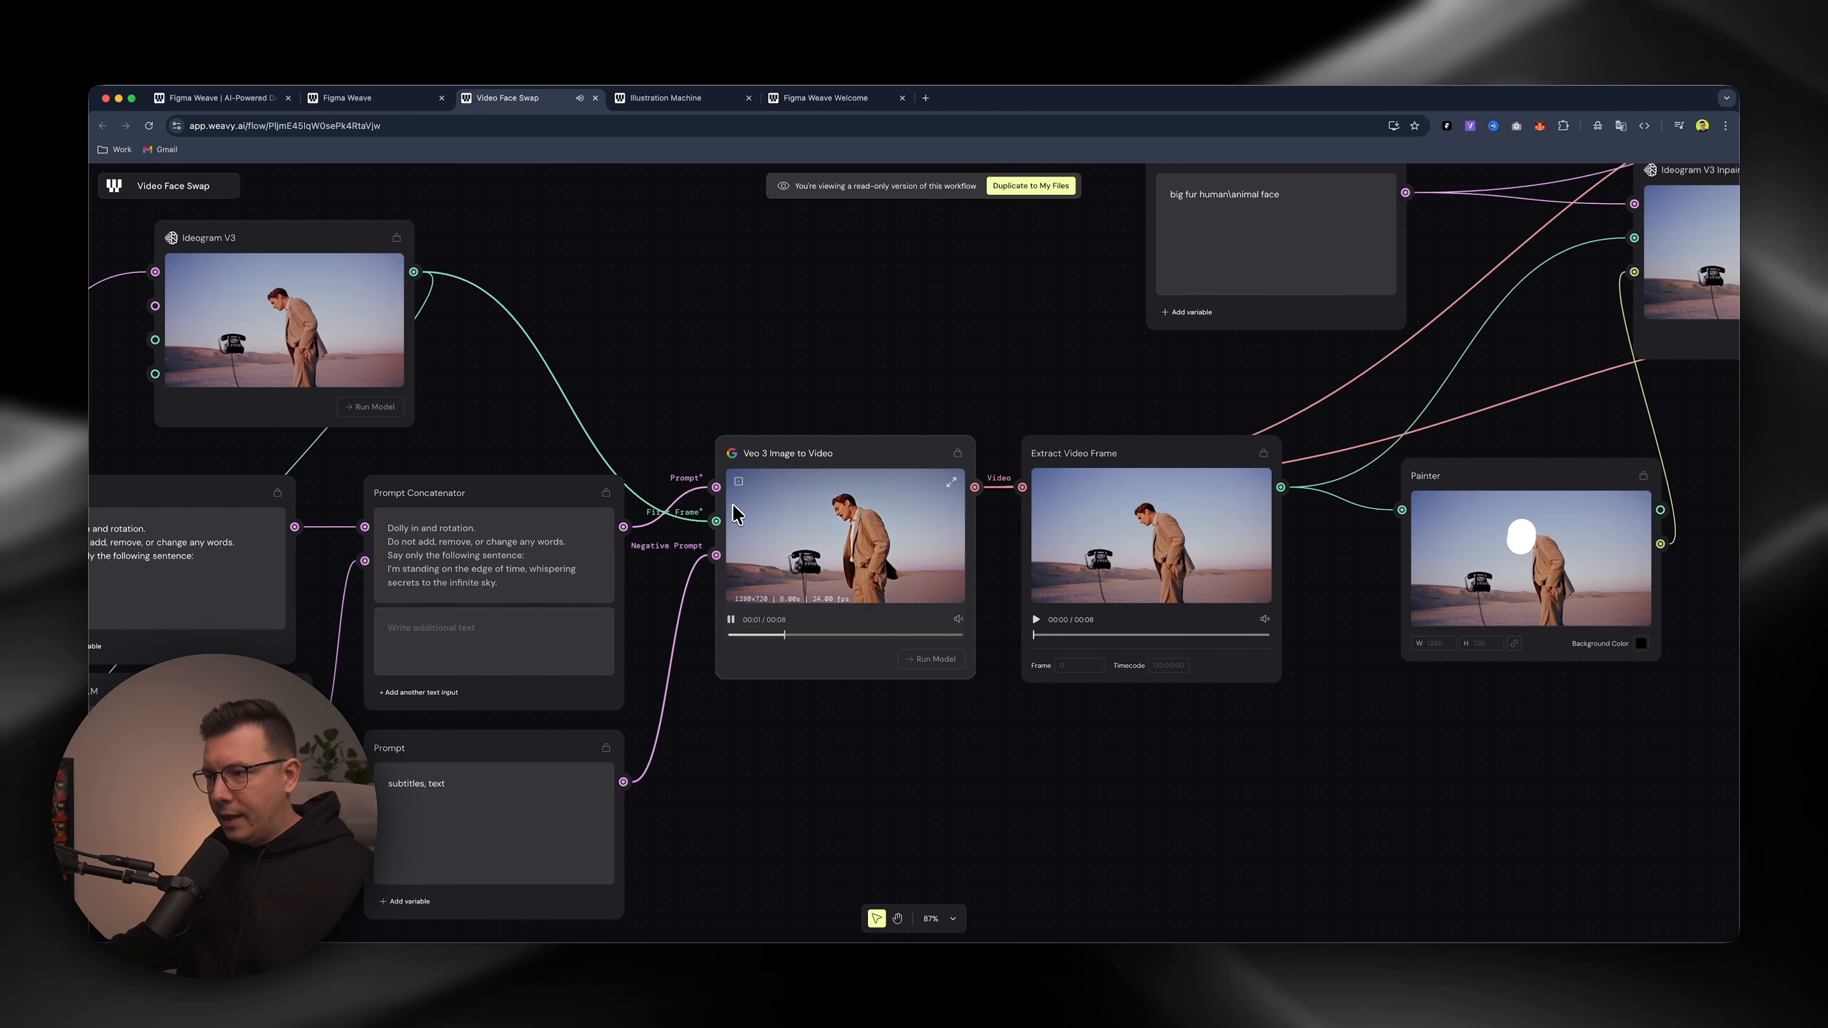
scroll(741, 517, "right", 3)
scroll(741, 517, "right", 5)
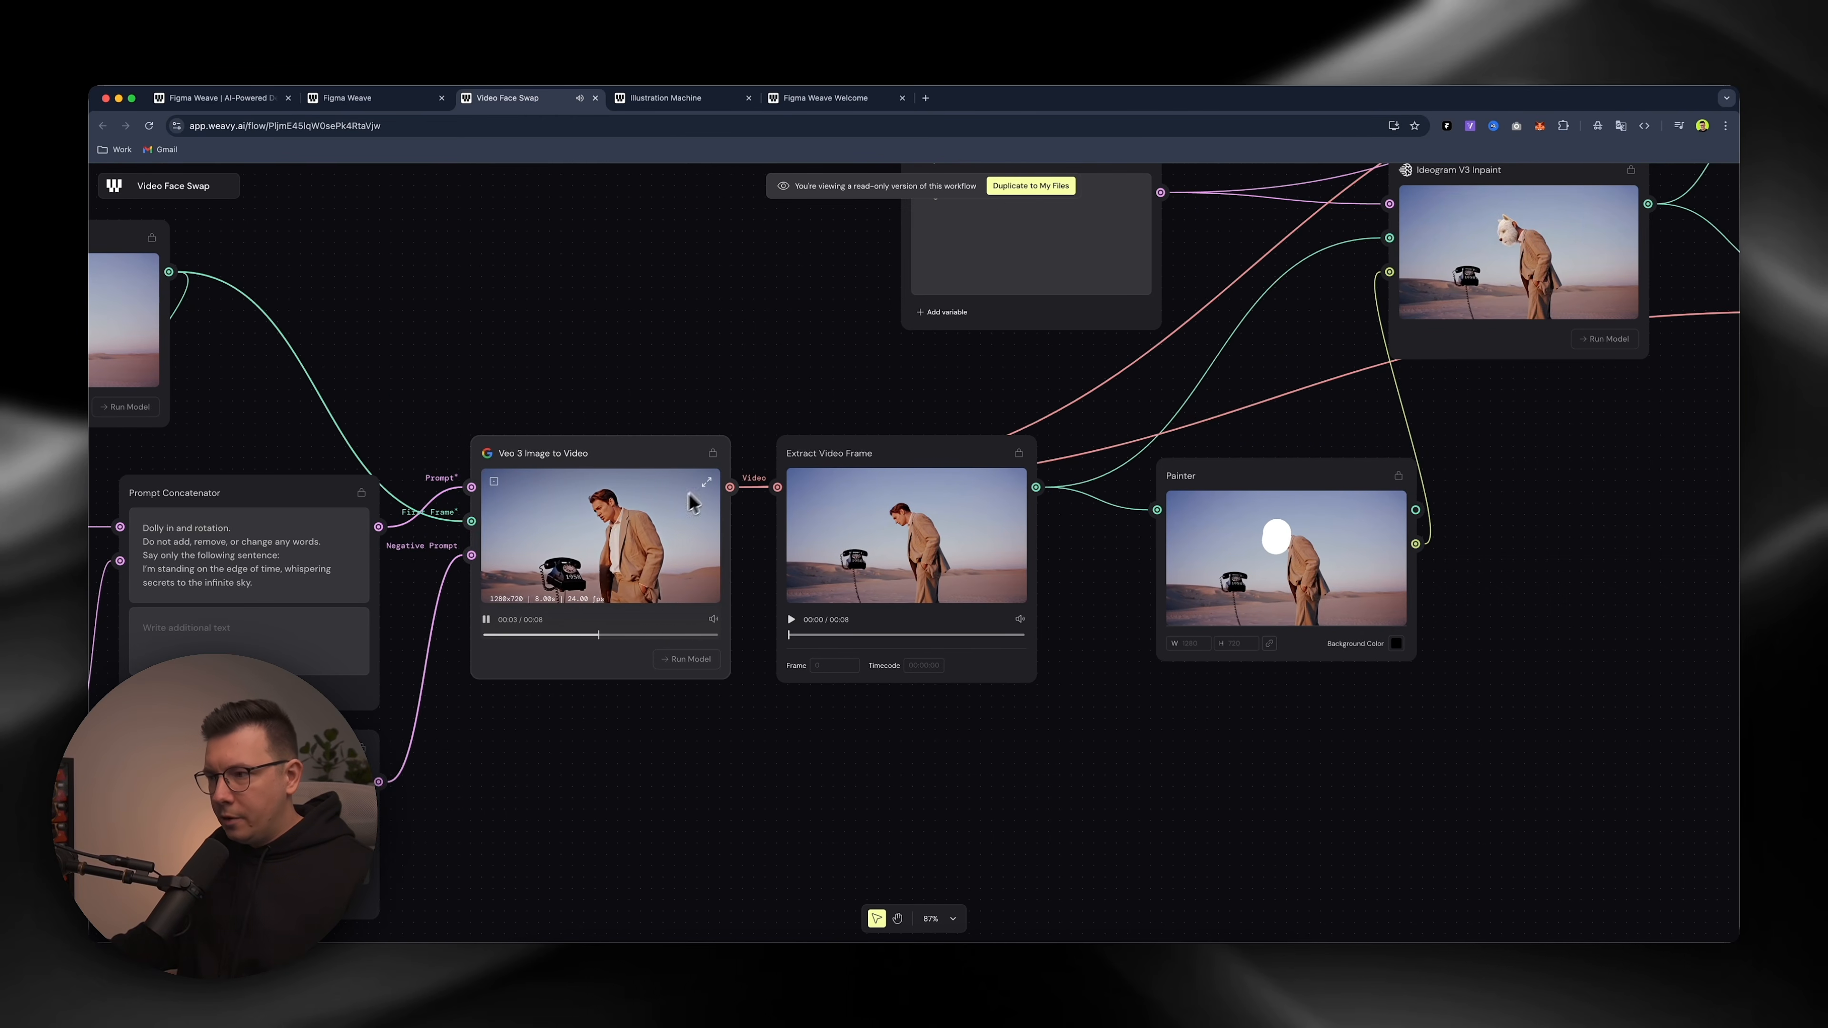
left_click(485, 619)
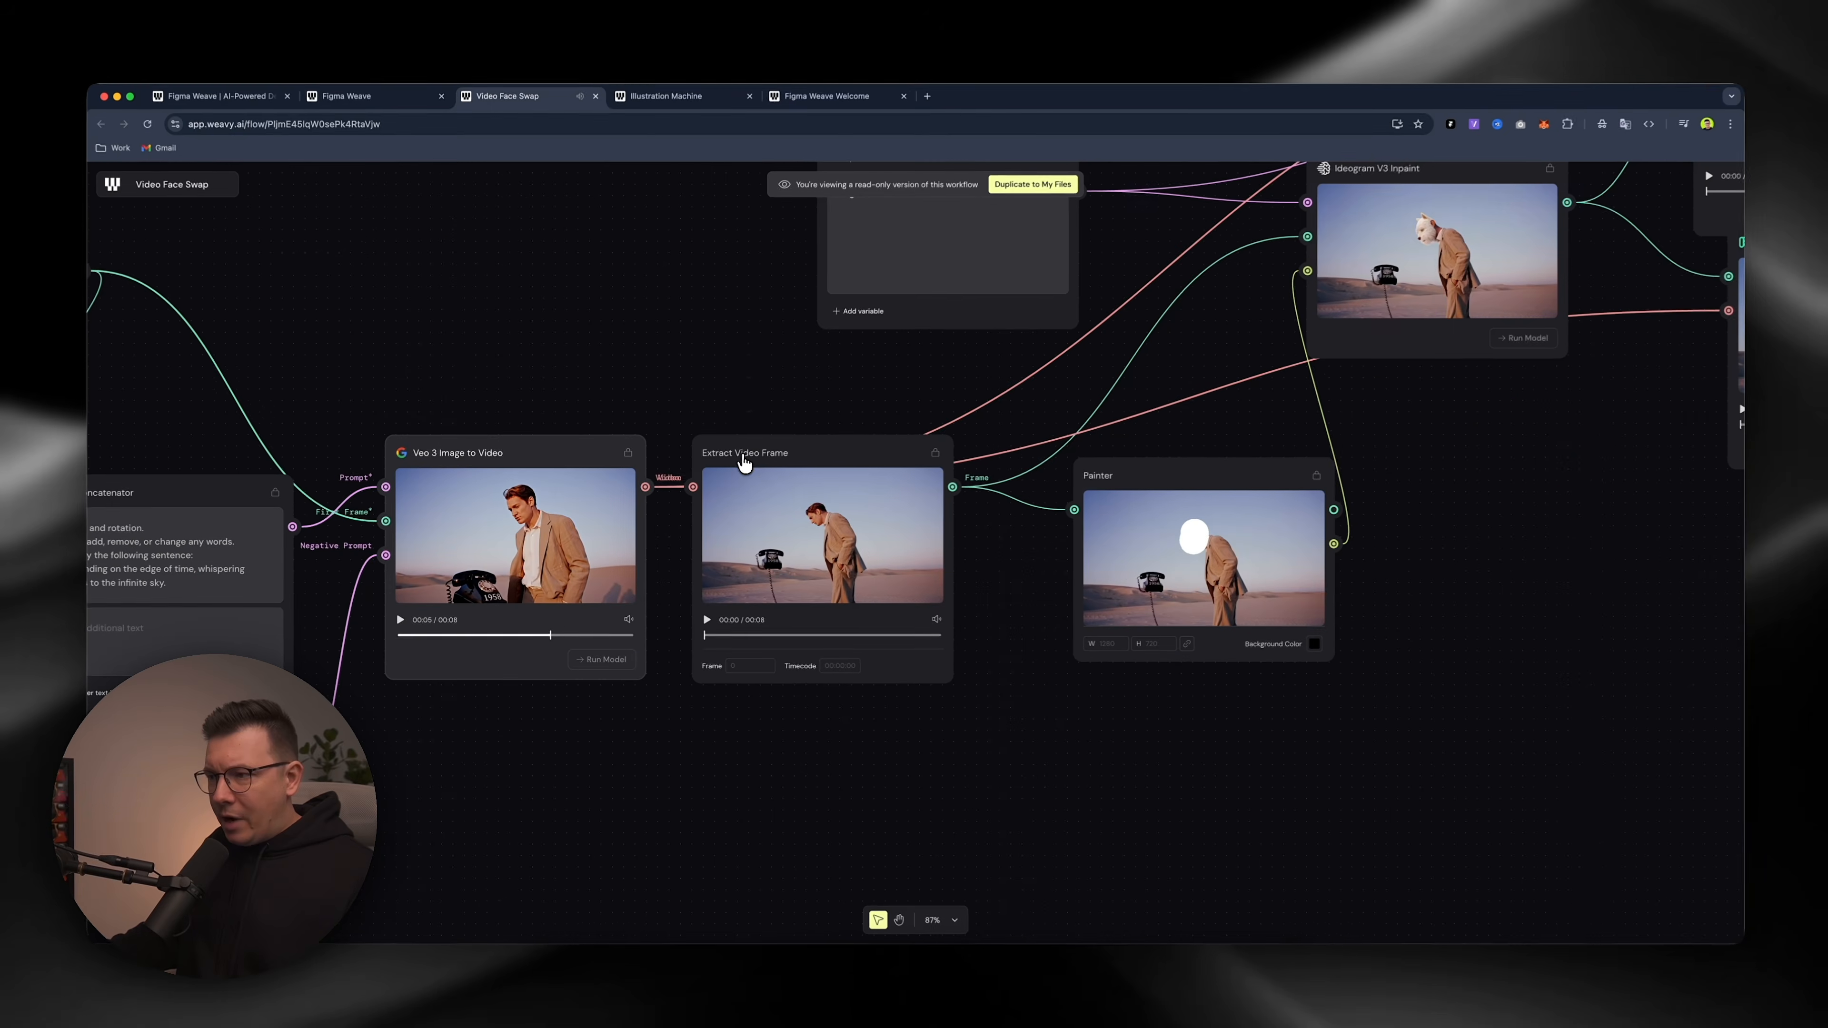
Examine how the Extract Video Frame, Painter mask and animal face prompt nodes feed into Ideogram V3 Inpaint.
scroll(868, 555, "right", 5)
scroll(868, 555, "up", 3)
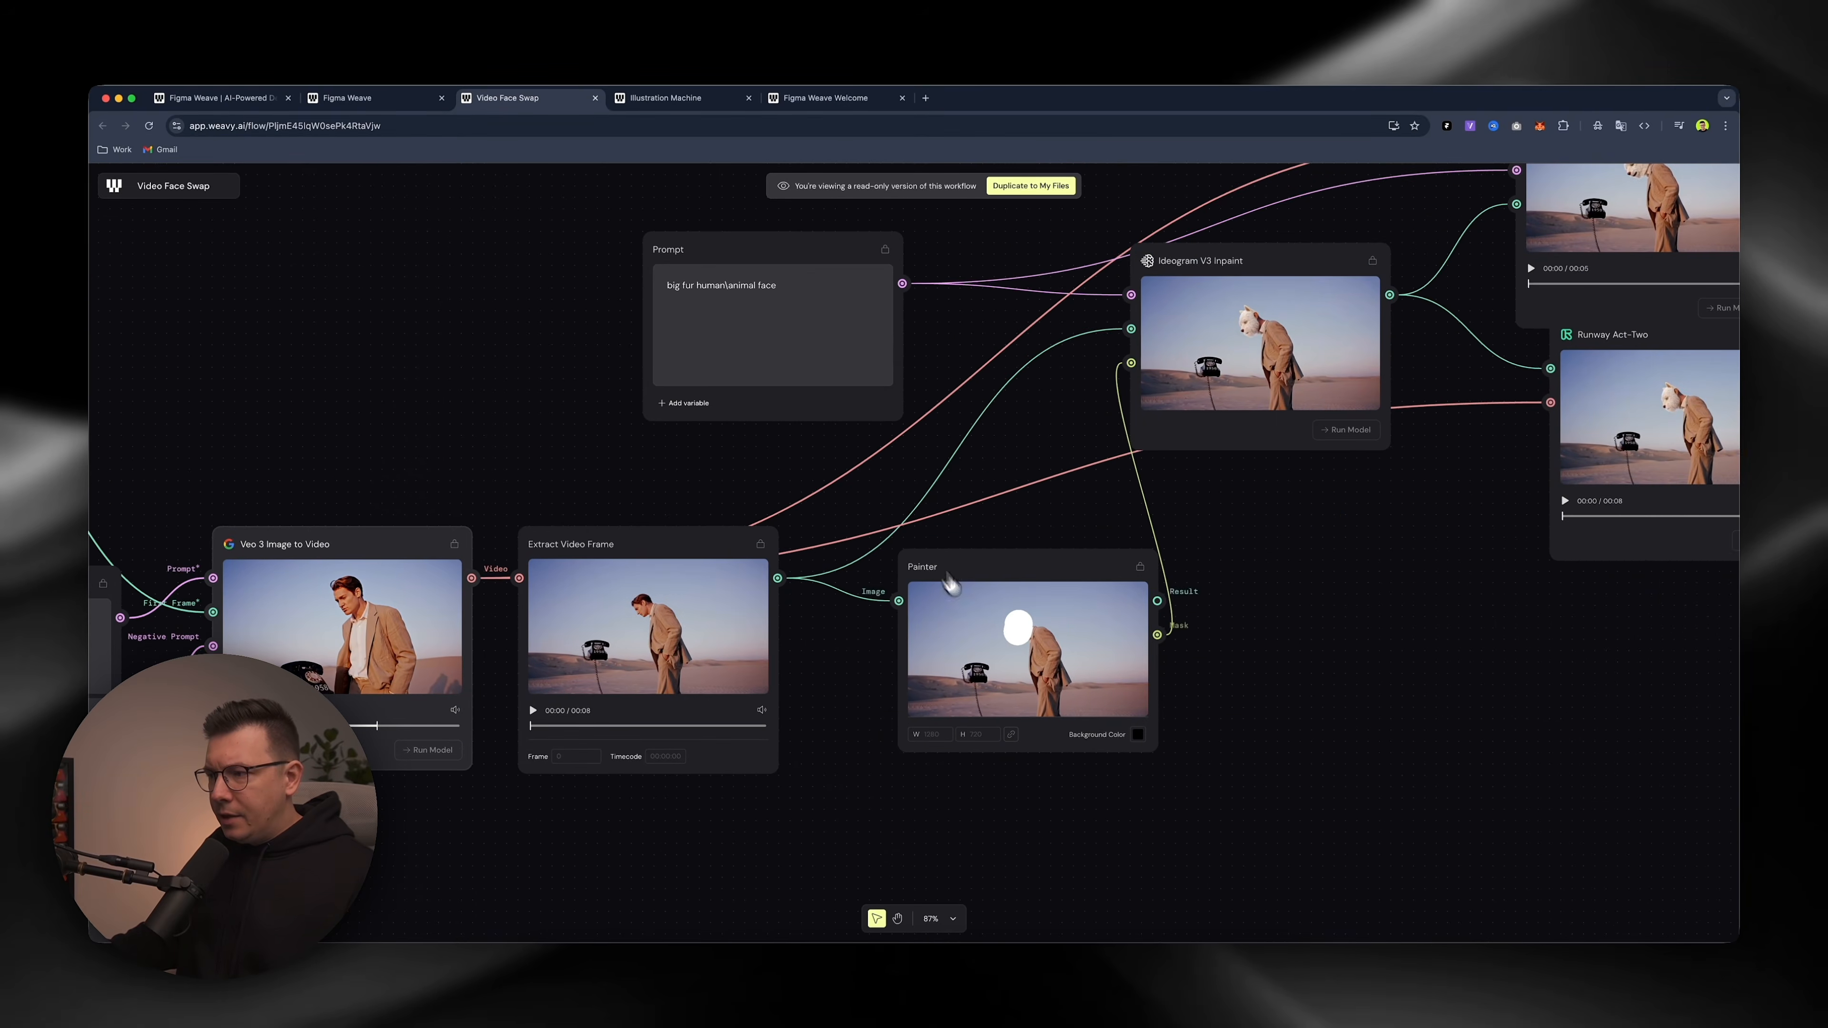
scroll(1025, 643, "right", 5)
scroll(1025, 643, "up", 3)
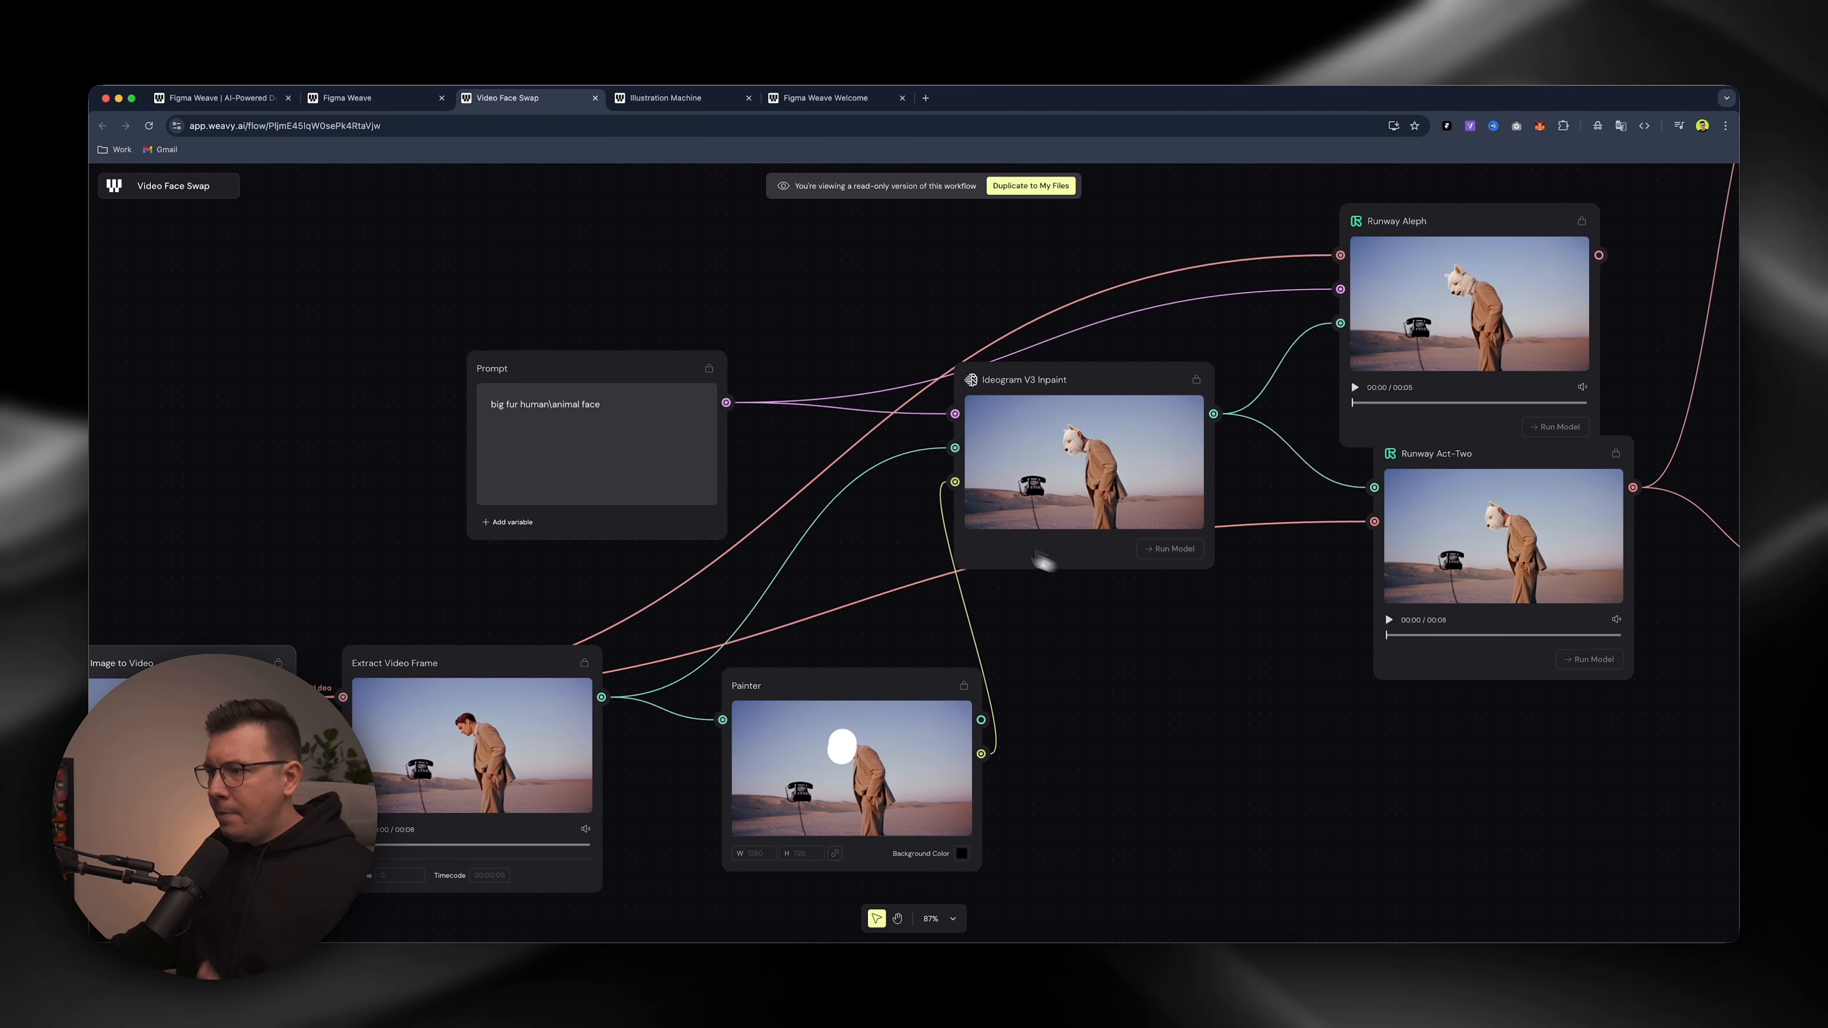
scroll(817, 576, "right", 5)
scroll(817, 575, "down", 3)
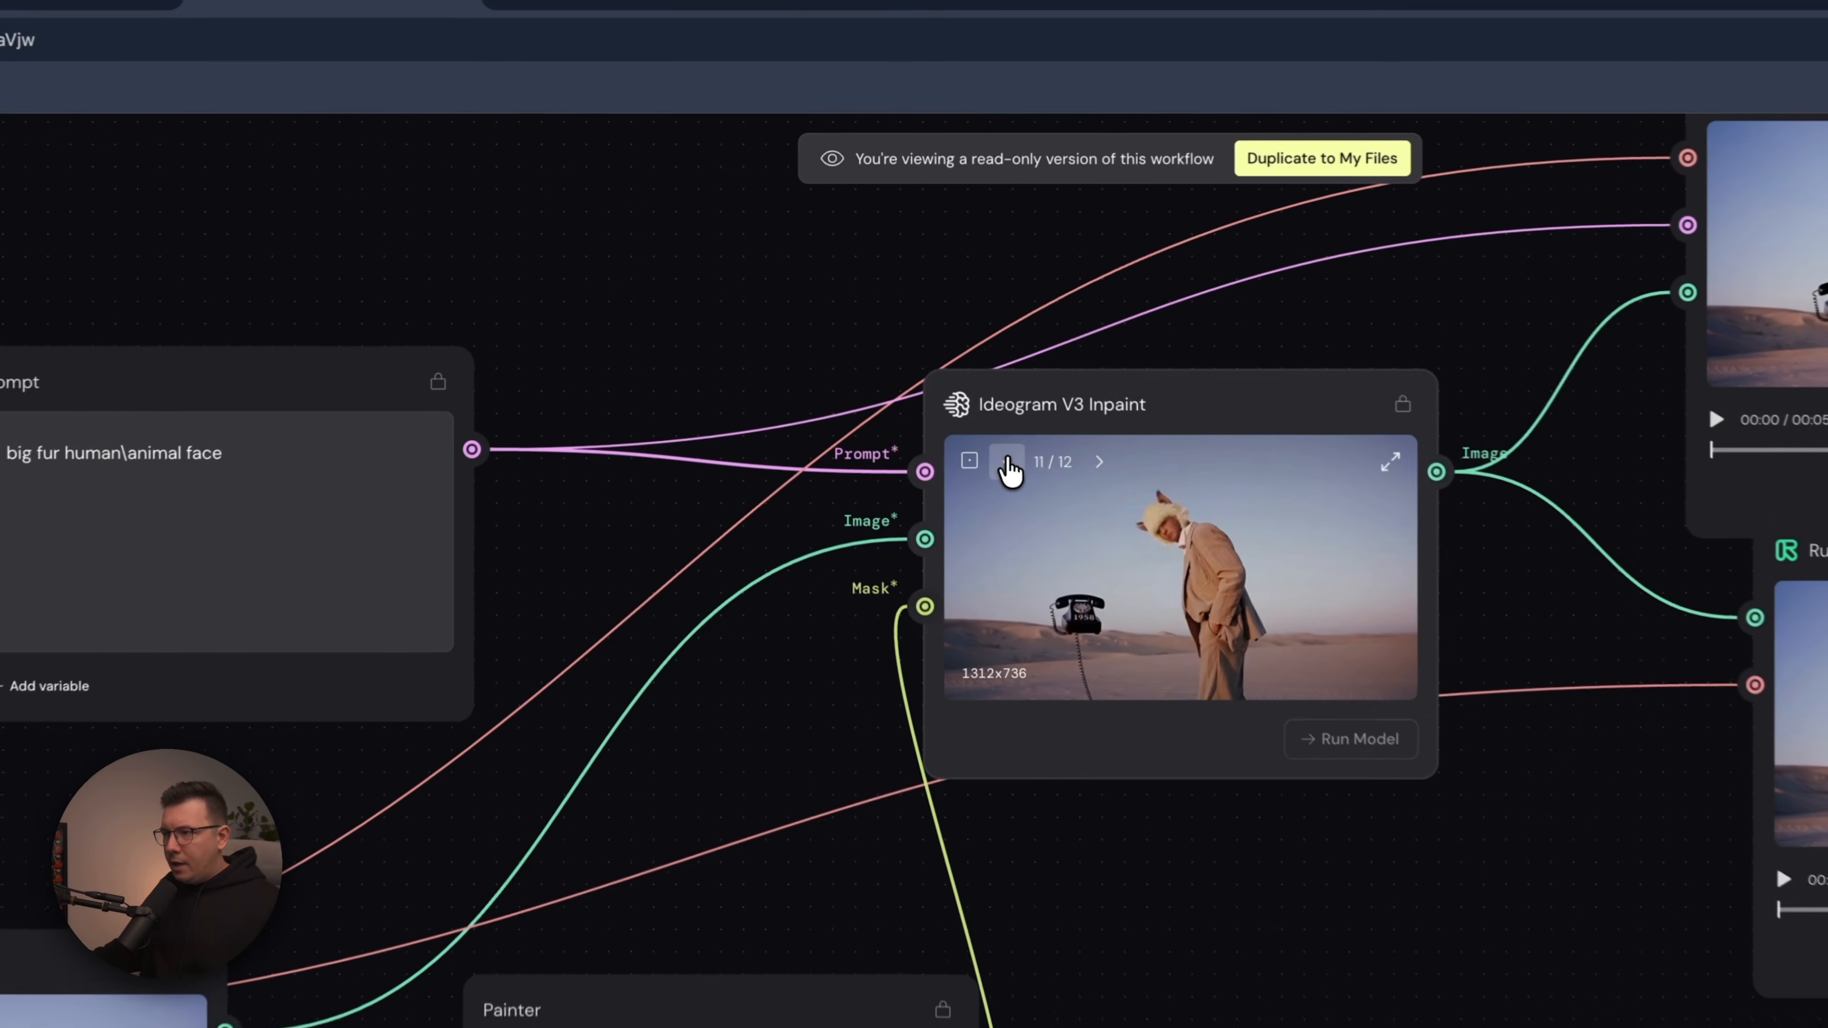
Browse the animal face variants generated by the Ideogram V3 Inpaint node, finishing on image 12 of 12.
left_click(870, 338)
left_click(870, 339)
left_click(871, 338)
left_click(870, 338)
left_click(870, 339)
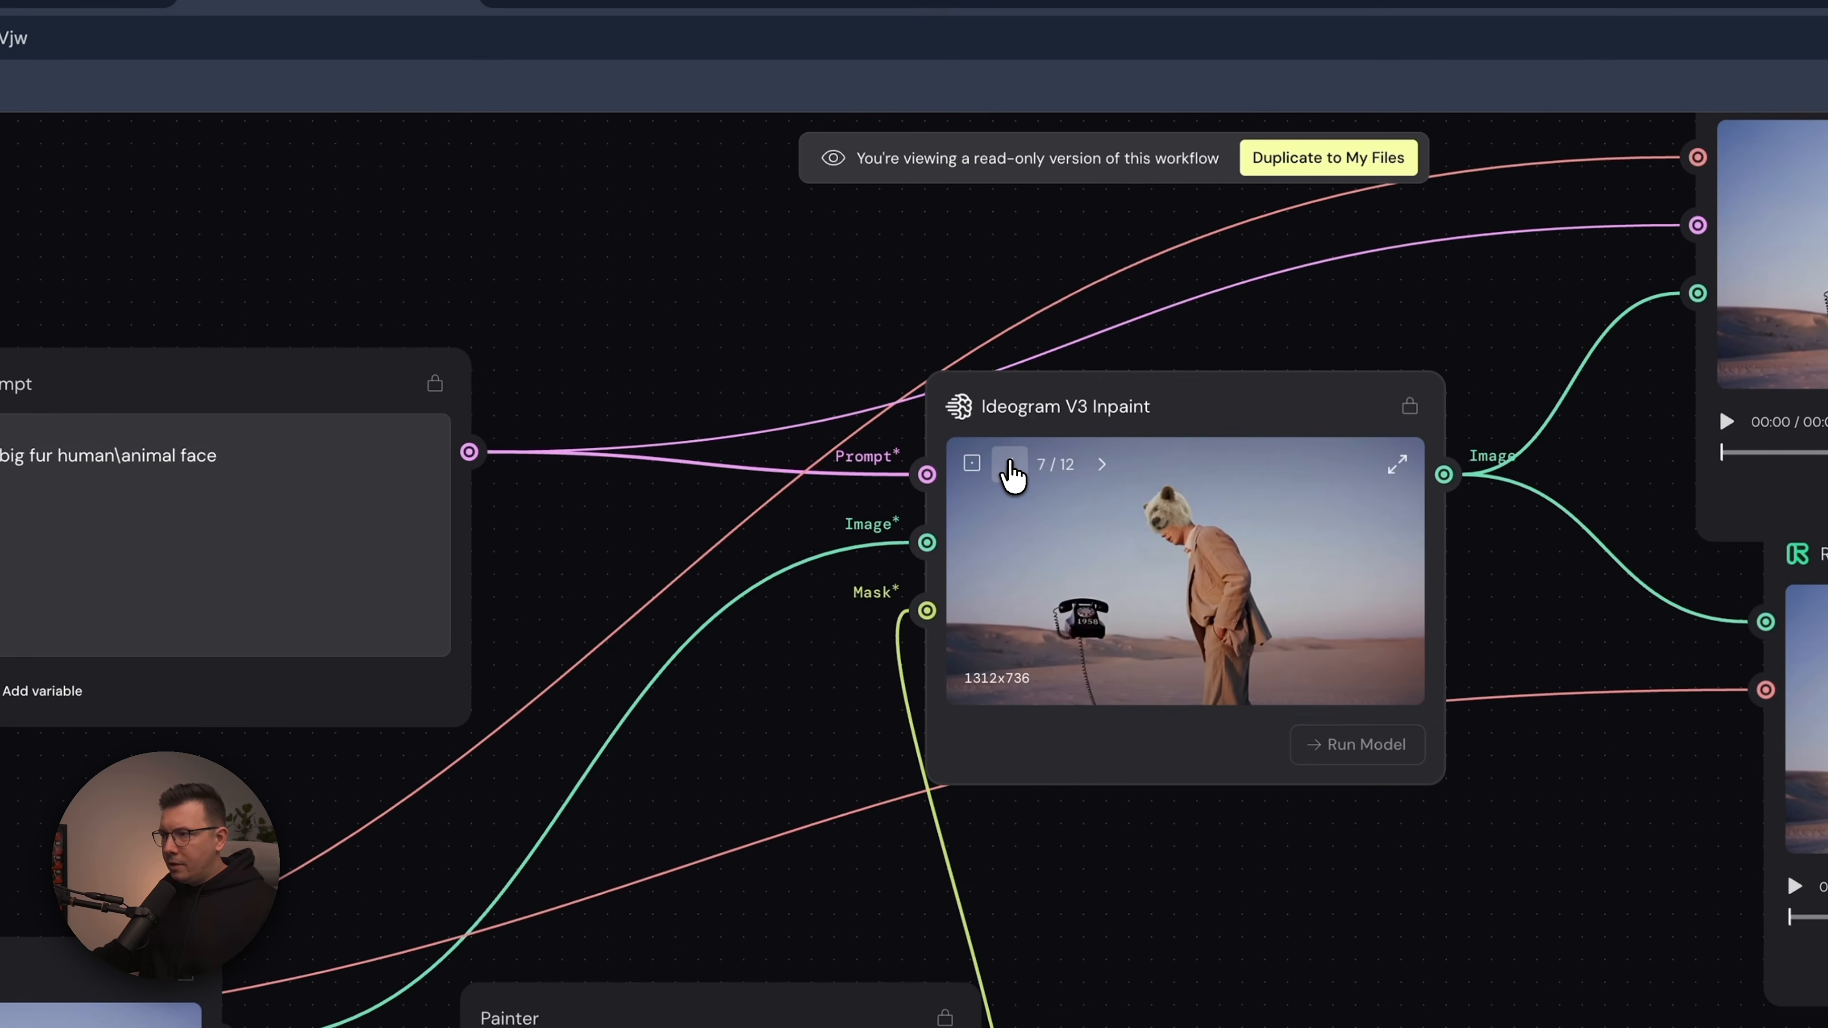
left_click(1010, 466)
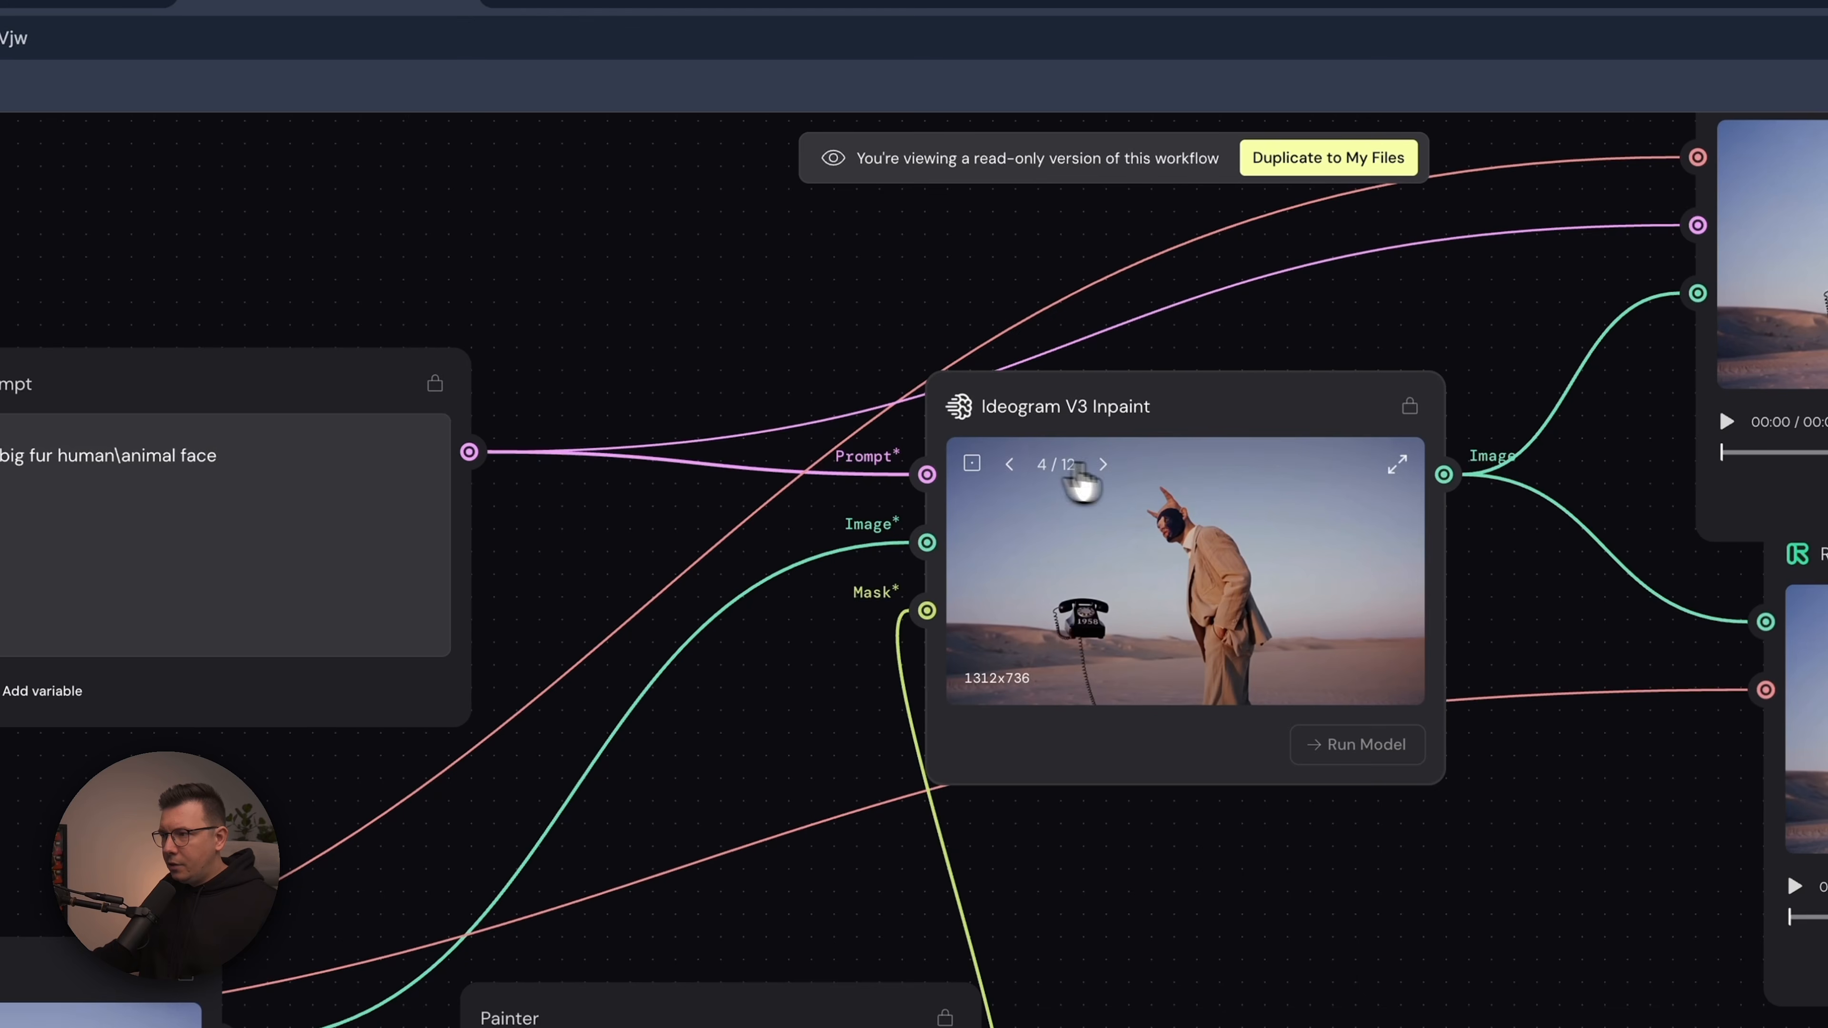
left_click(1011, 466)
left_click(1011, 466)
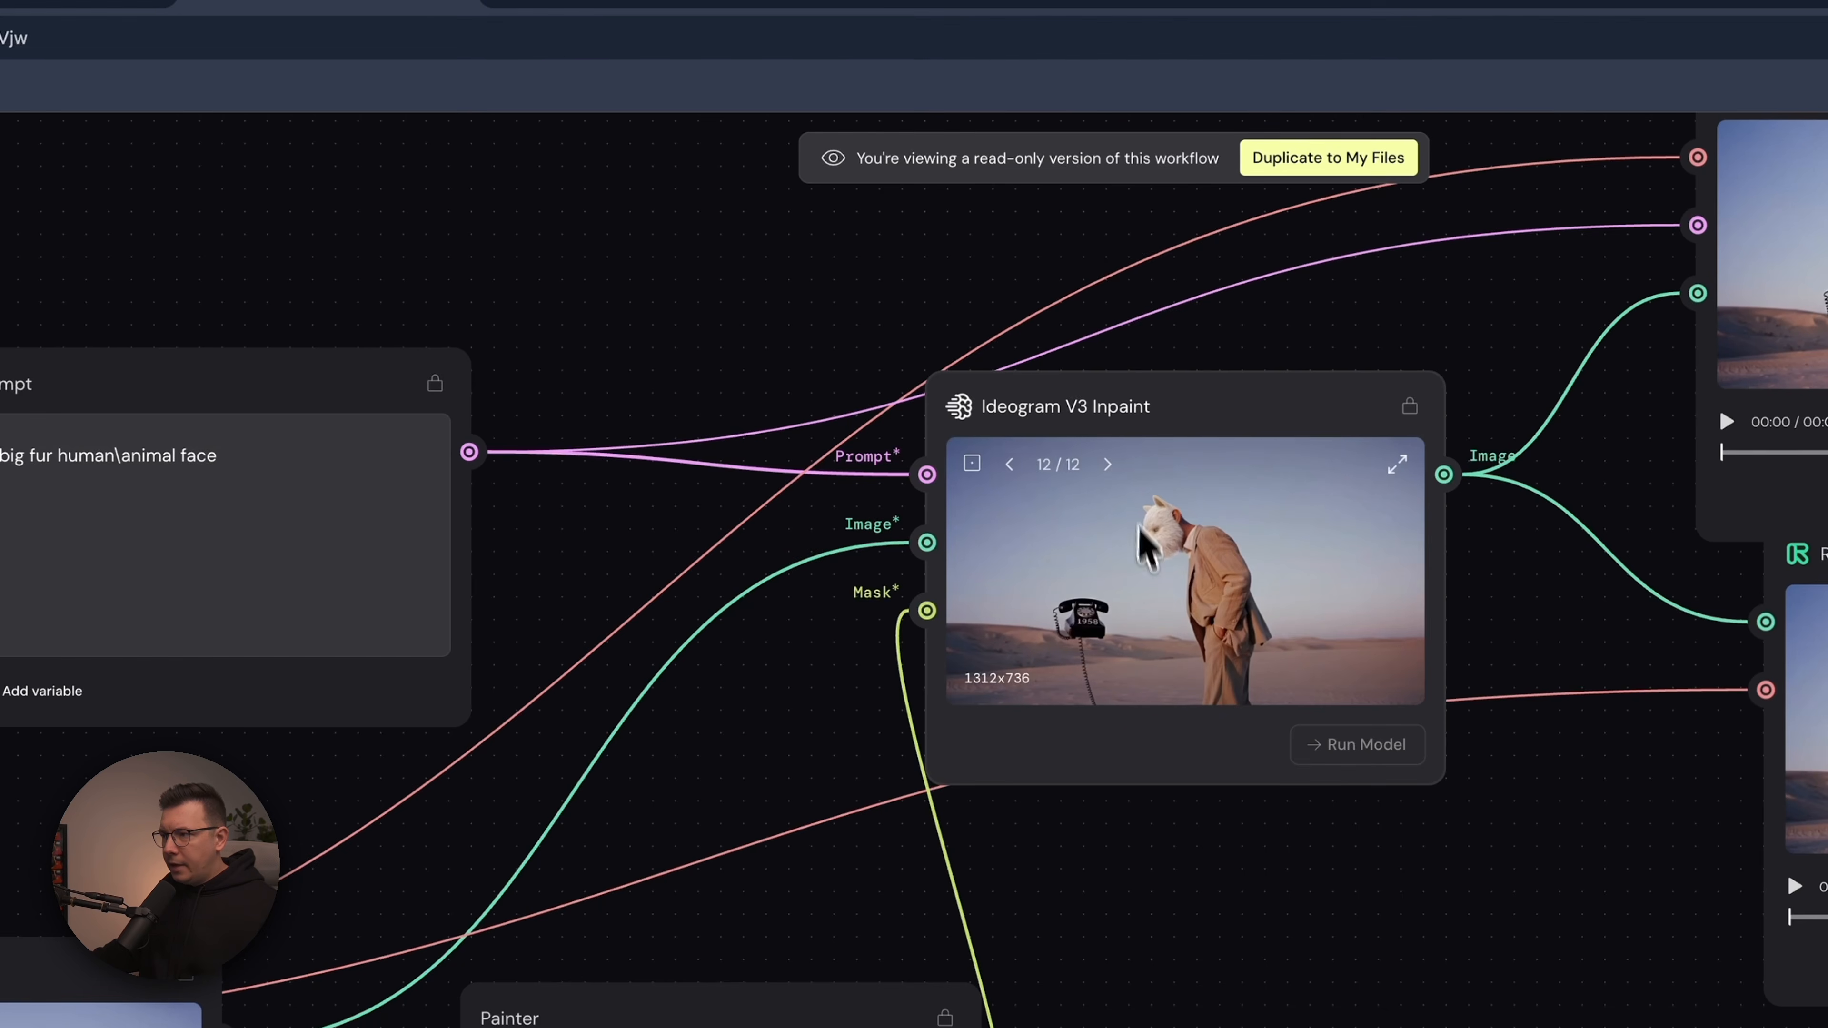
Examine how the inpainted image feeds the Runway Aleph and Runway Act-Two nodes, and how Act-Two's video continues to the two reframe nodes.
scroll(935, 505, "right", 7)
scroll(853, 509, "right", 1)
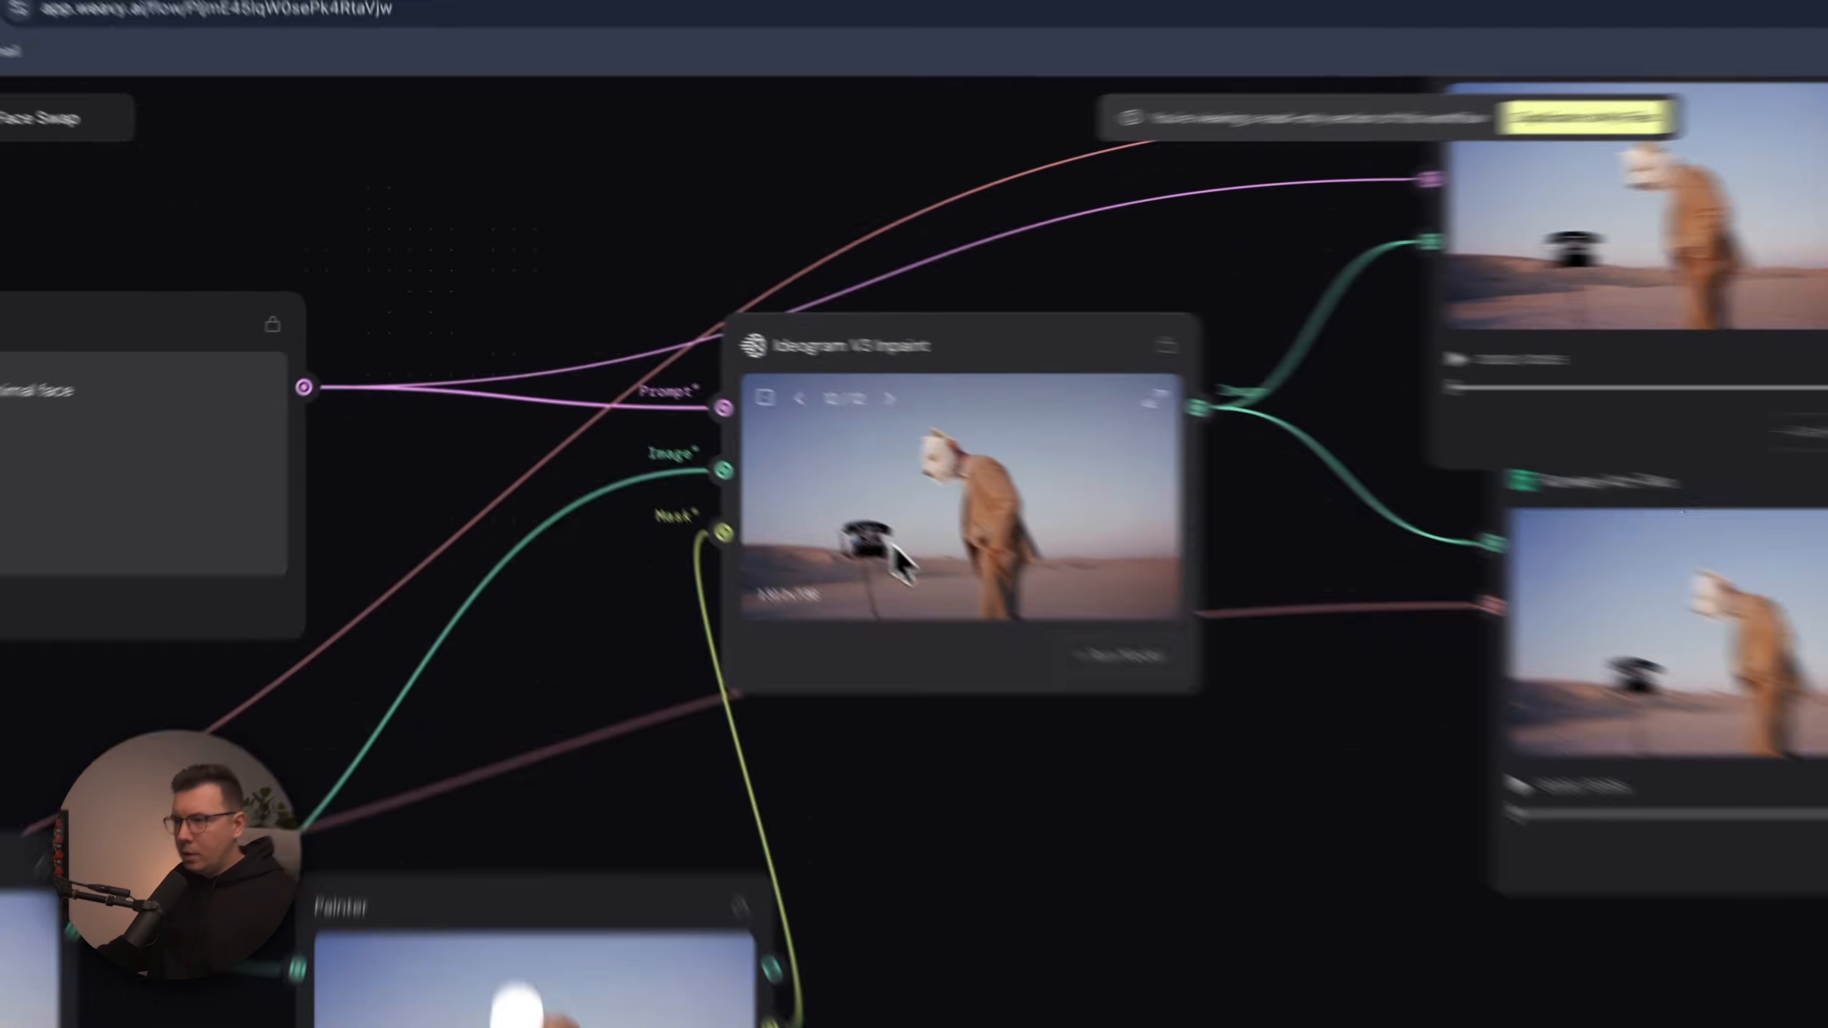
scroll(720, 655, "up", 2)
scroll(669, 752, "up", 2)
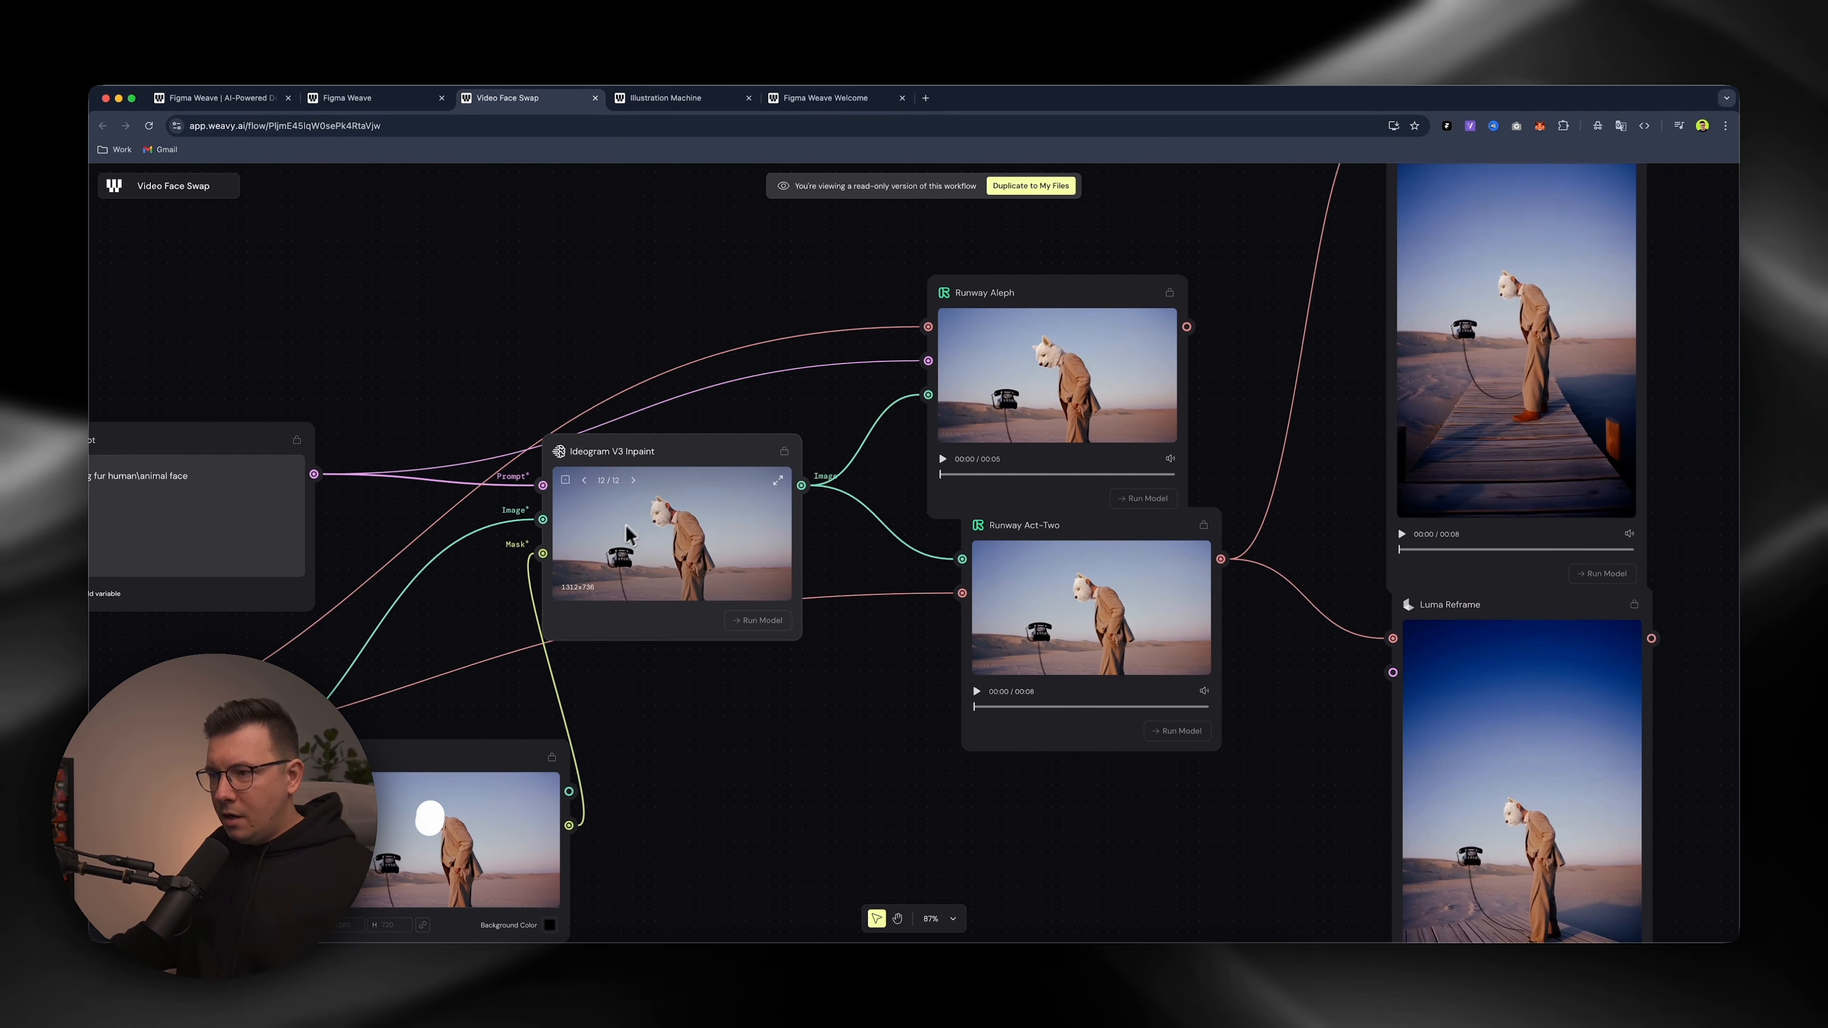
scroll(669, 562, "right", 2)
scroll(676, 574, "up", 3)
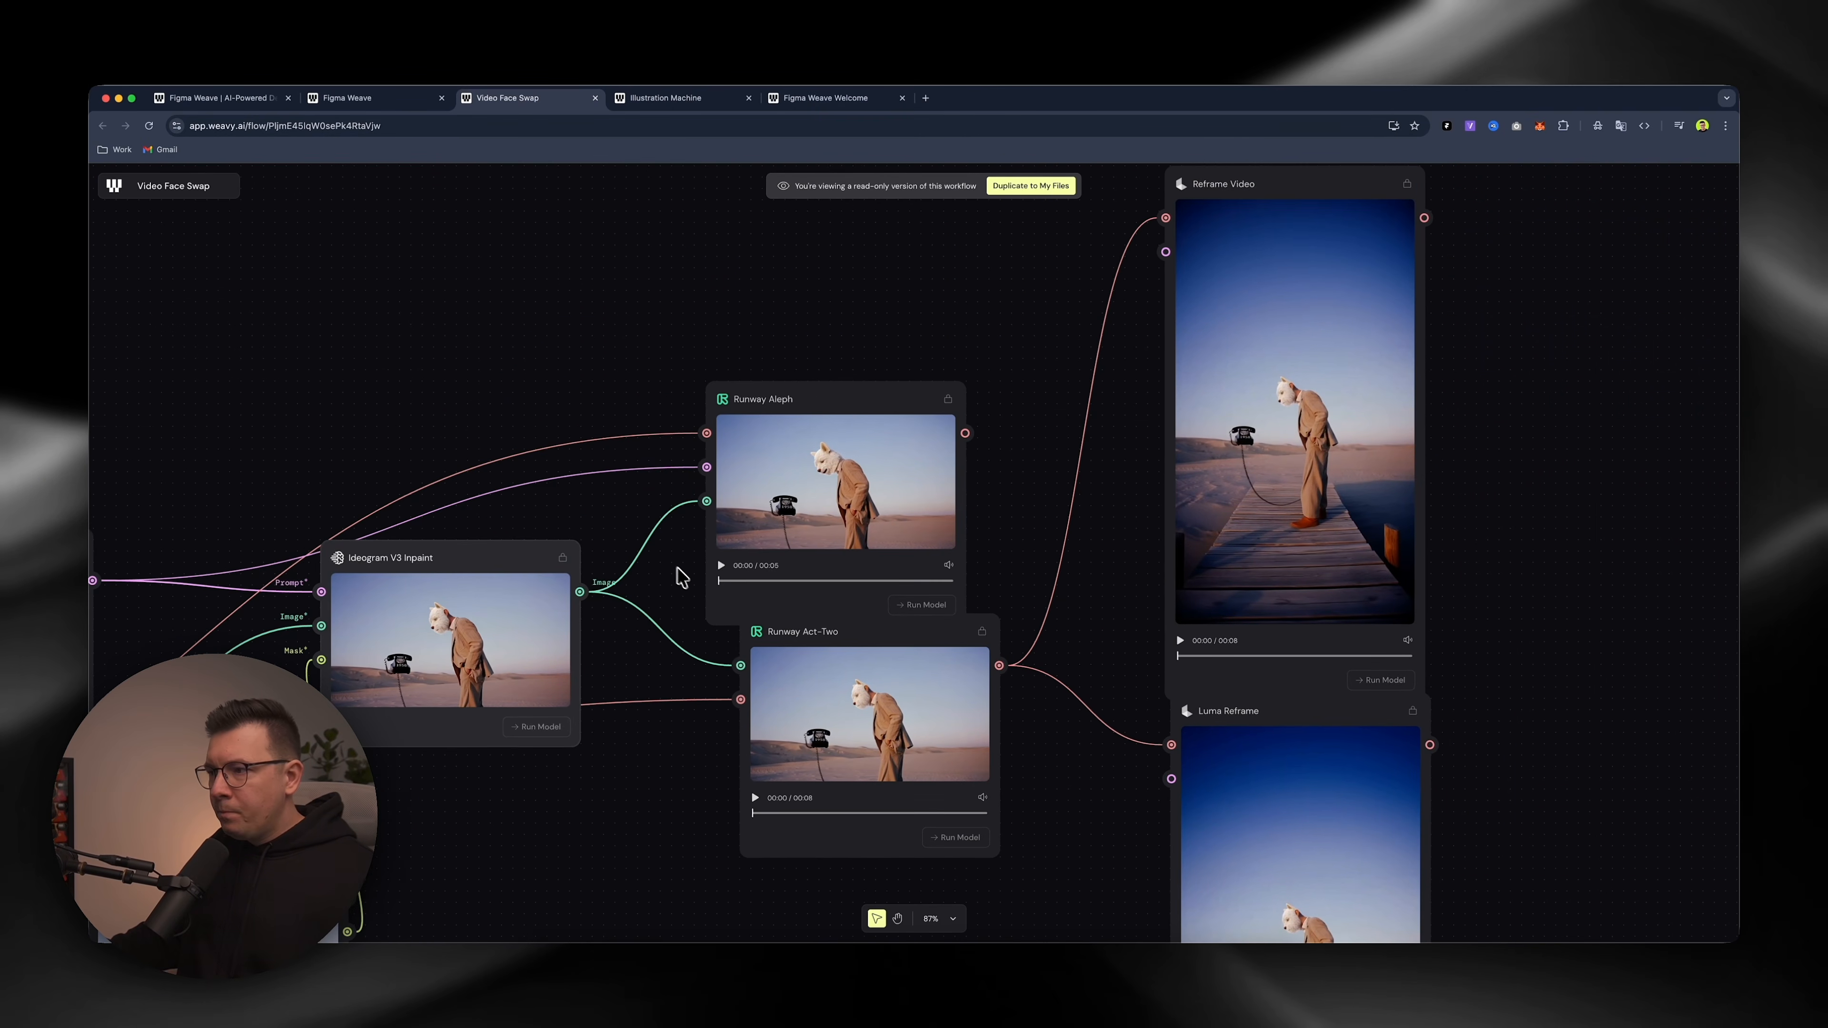
scroll(678, 538, "down", 3)
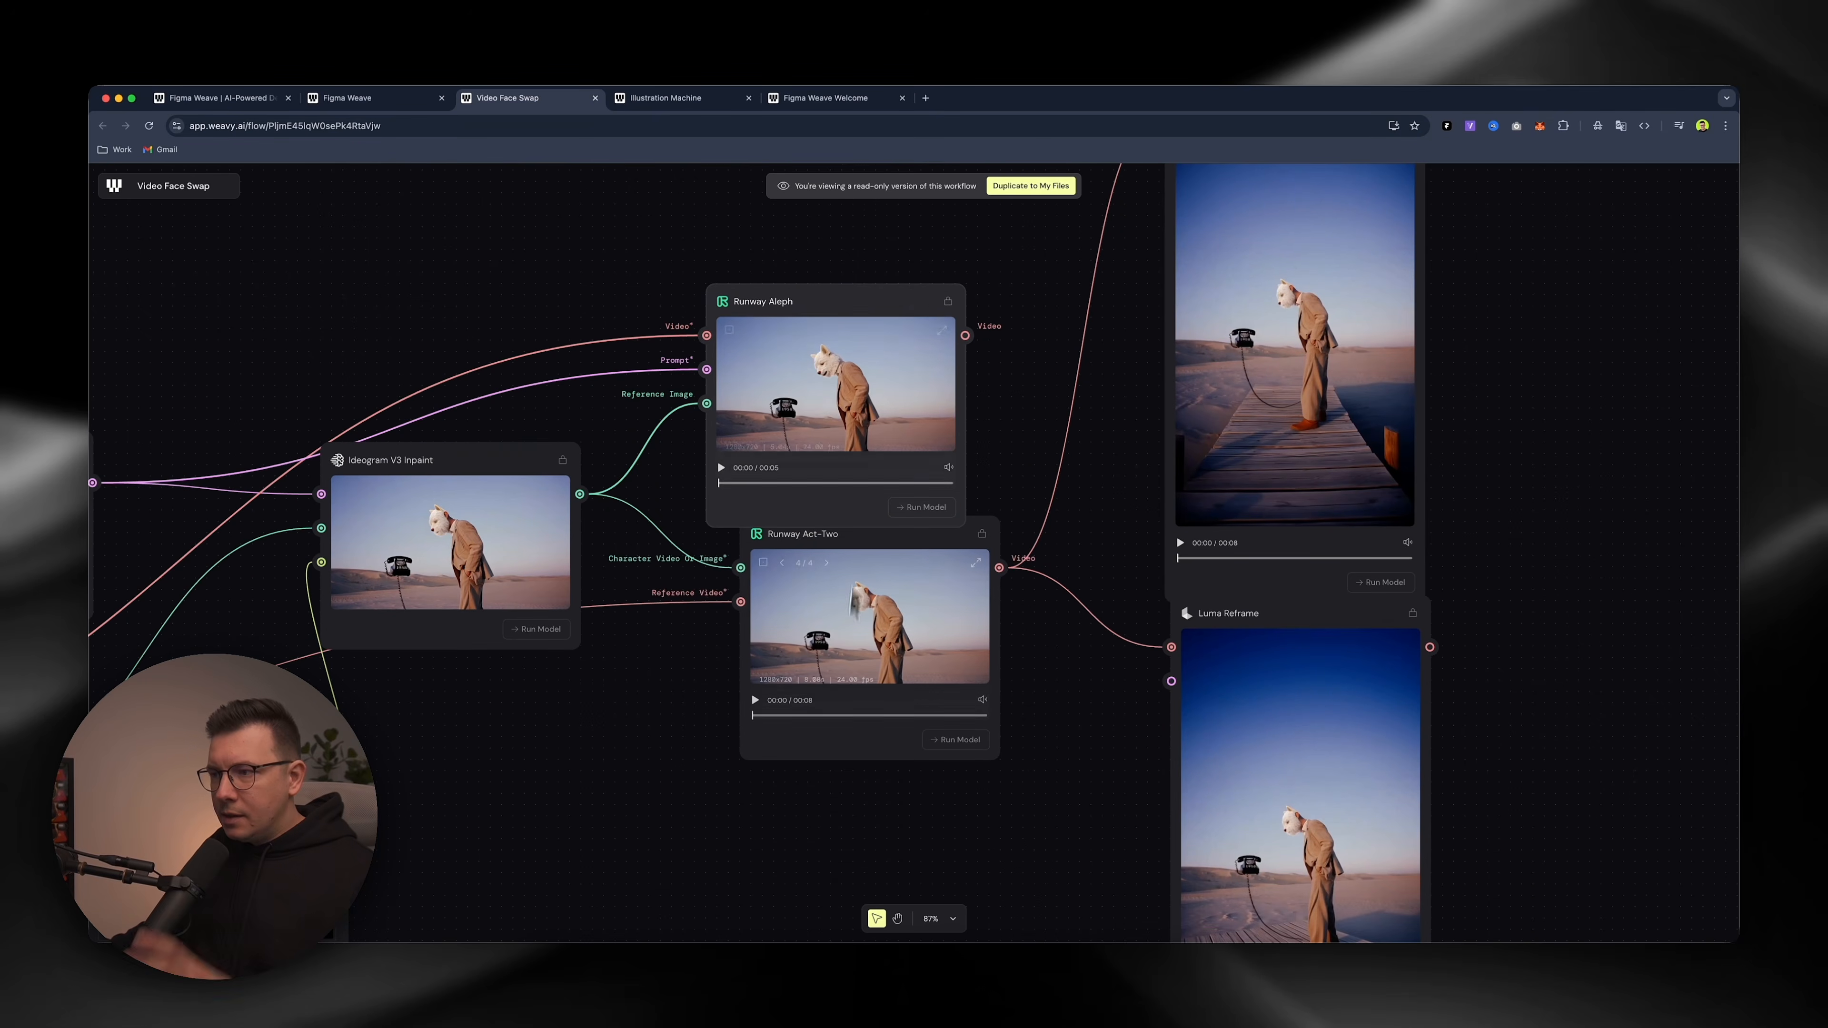
scroll(864, 403, "down", 1)
scroll(863, 403, "left", 1)
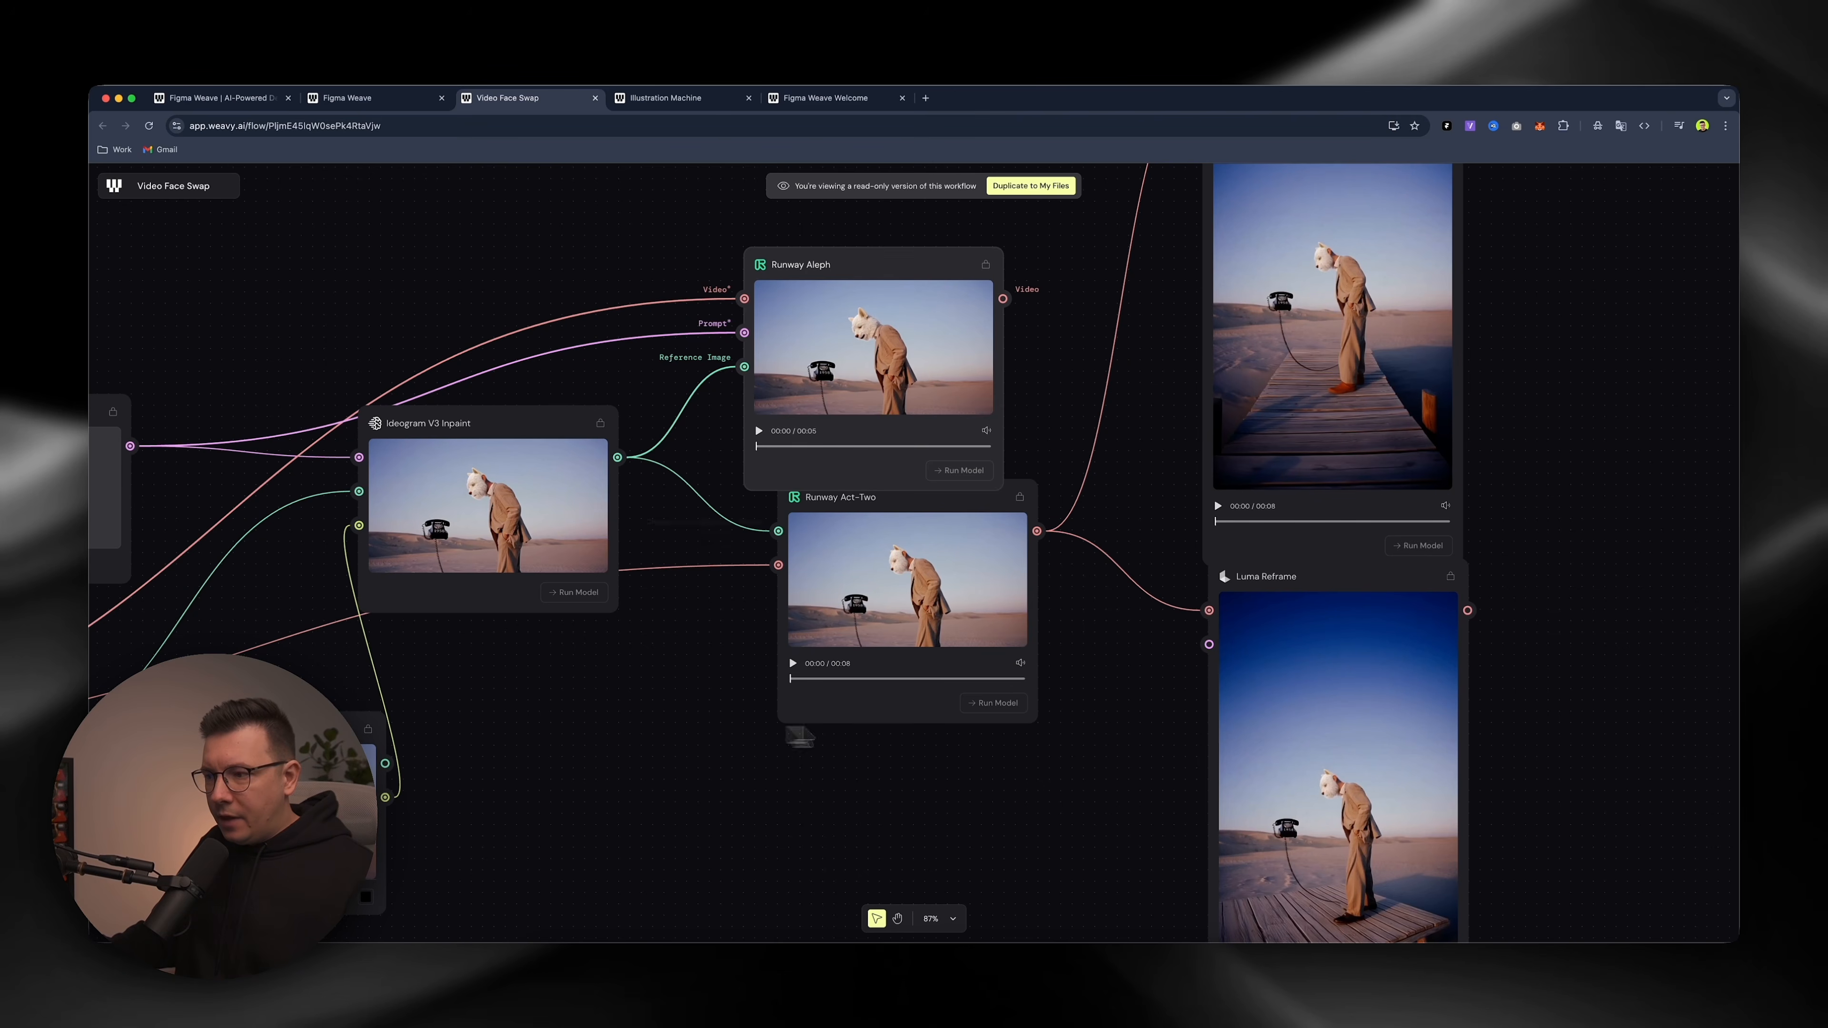
Play the Runway Aleph node's face-swapped clip and pause it at about three seconds.
scroll(780, 565, "down", 5)
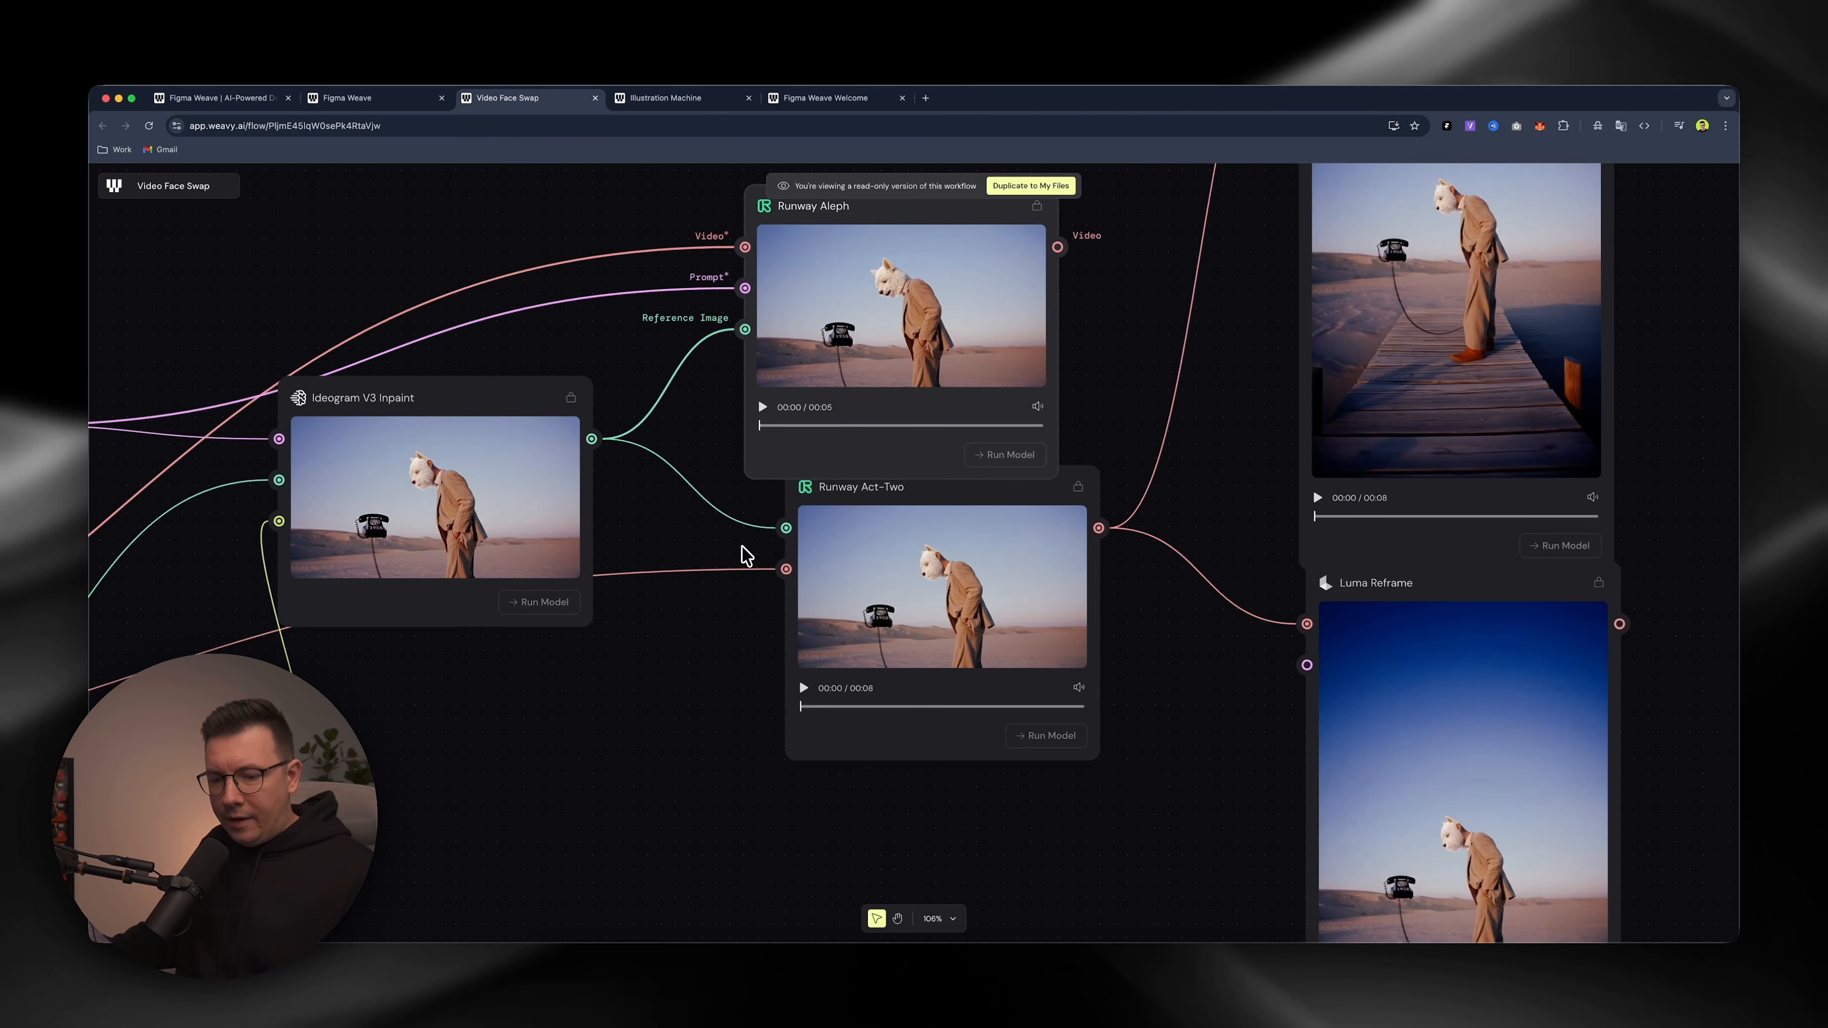
scroll(848, 418, "right", 5)
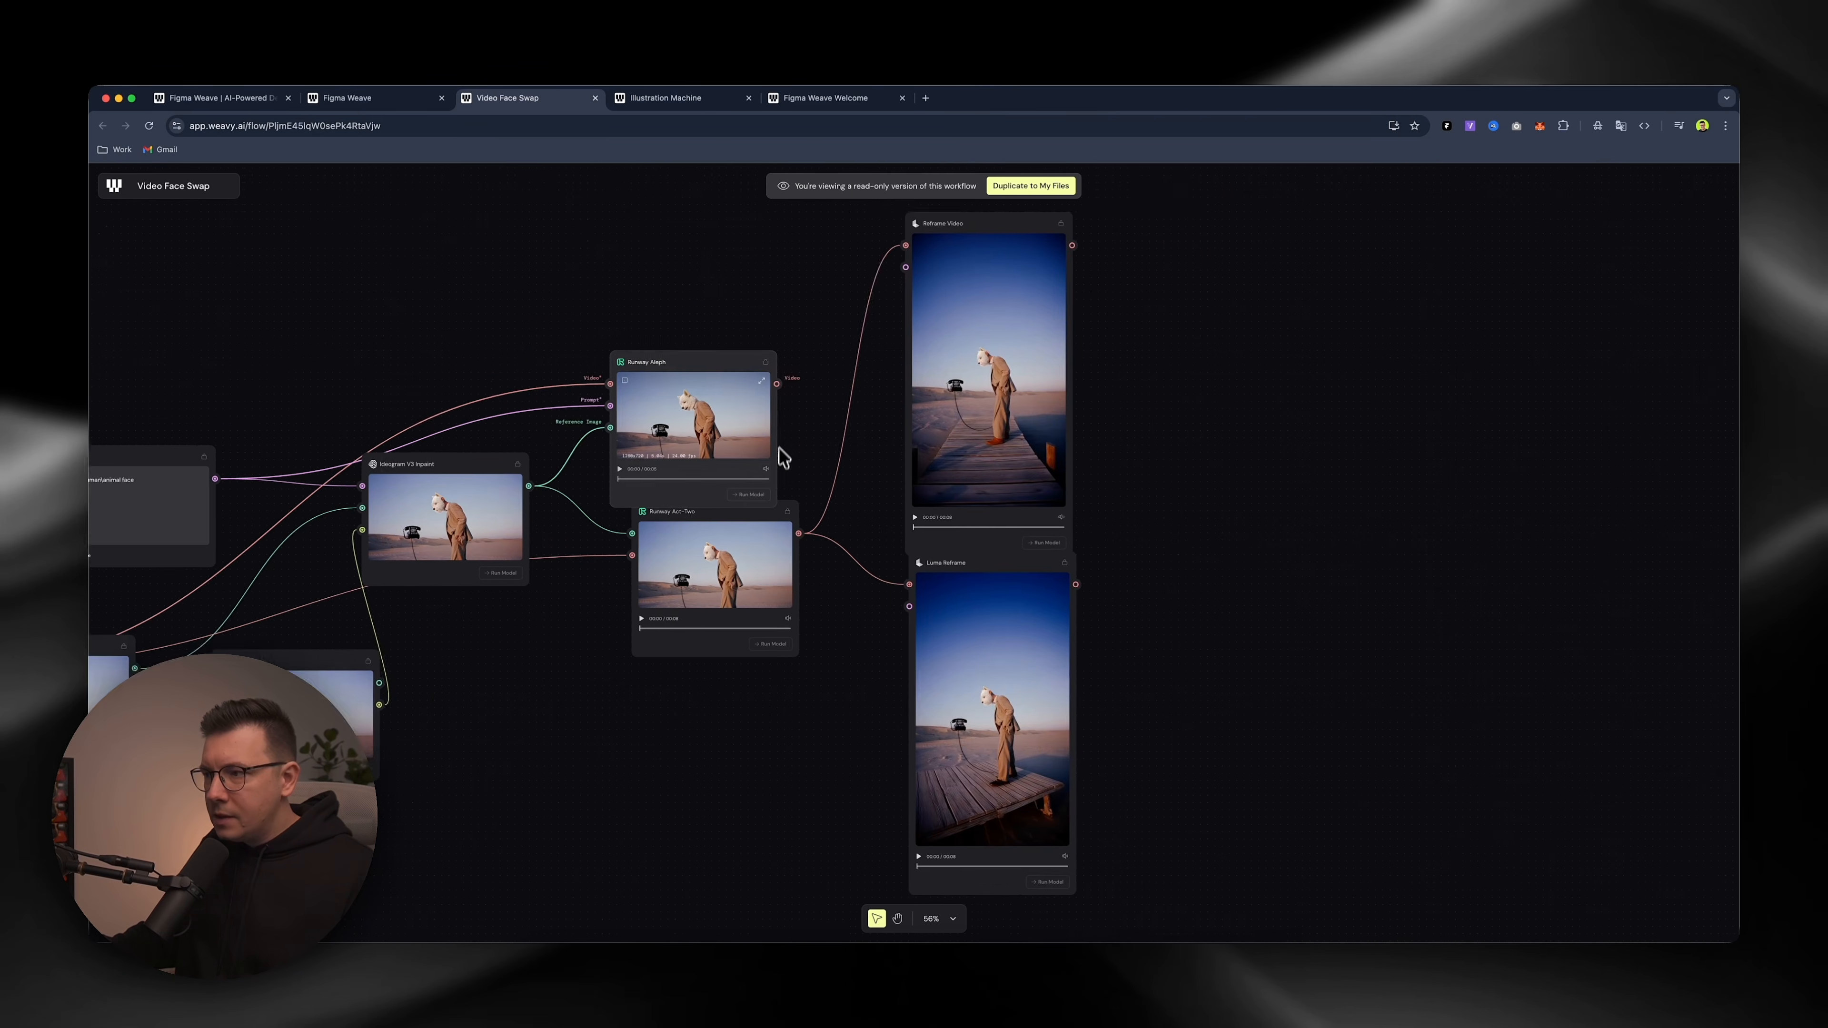
left_click(614, 468)
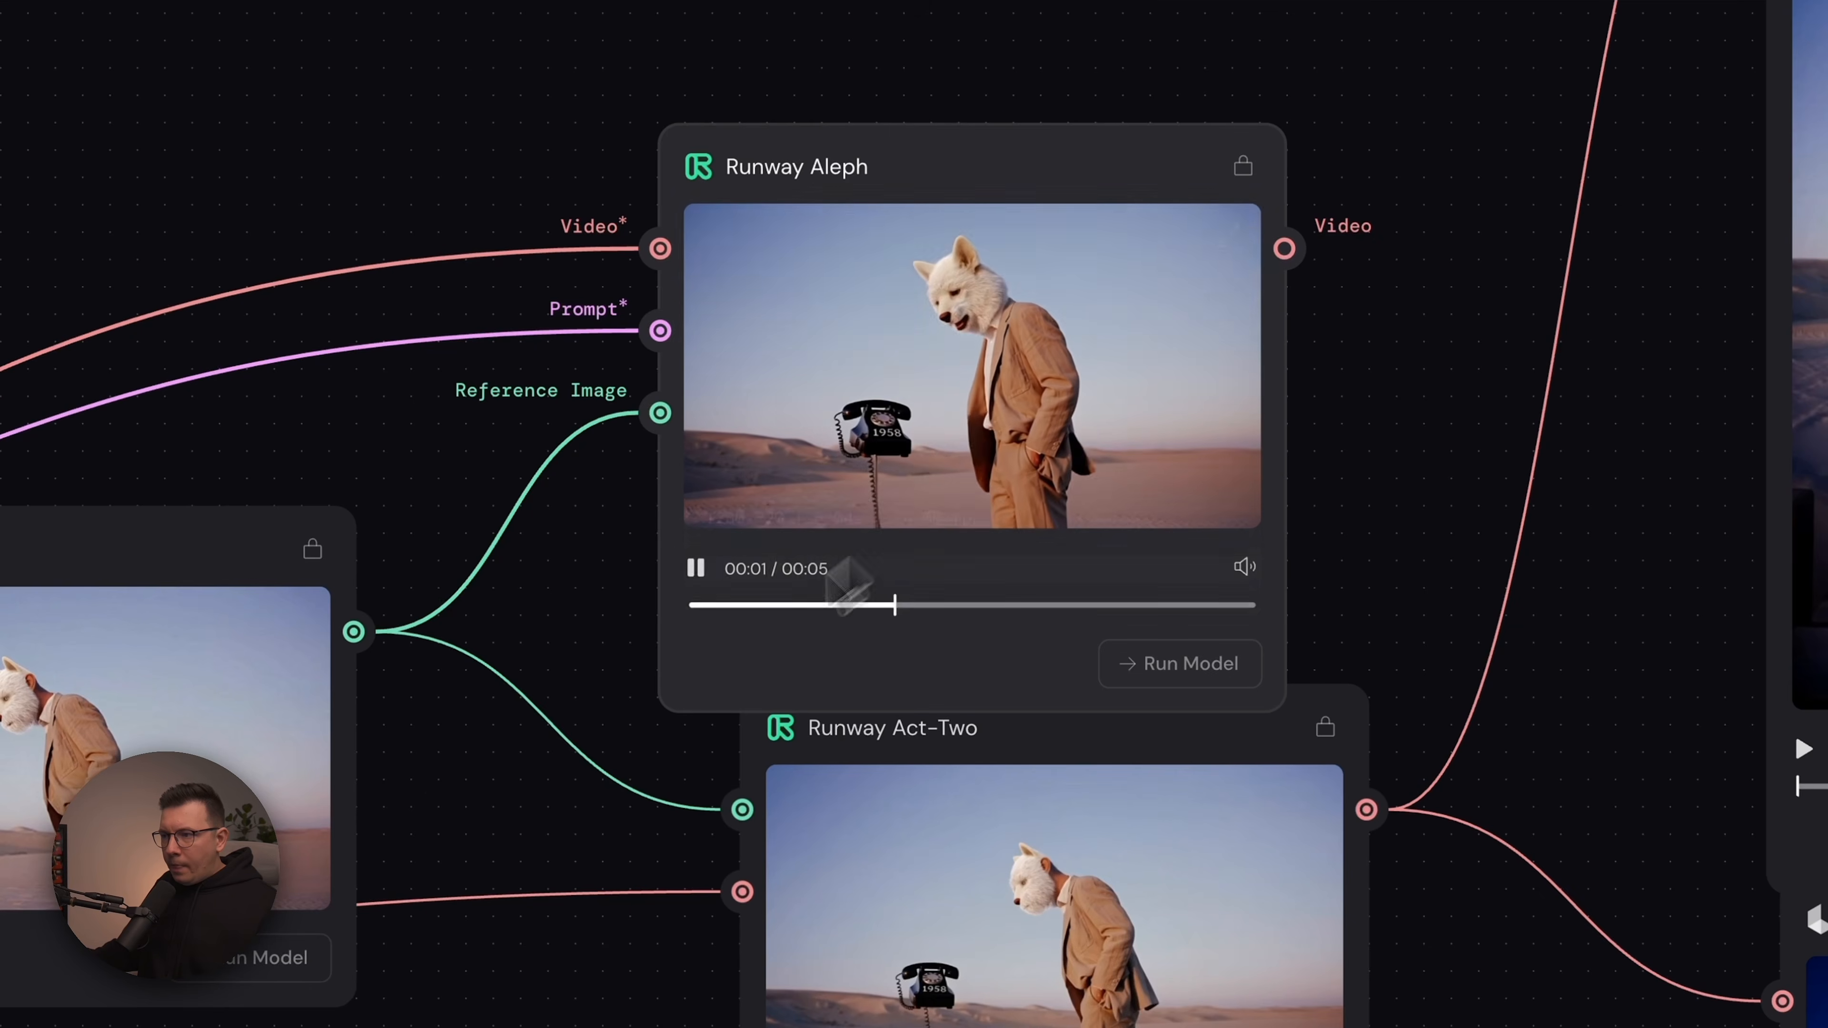
left_click(695, 568)
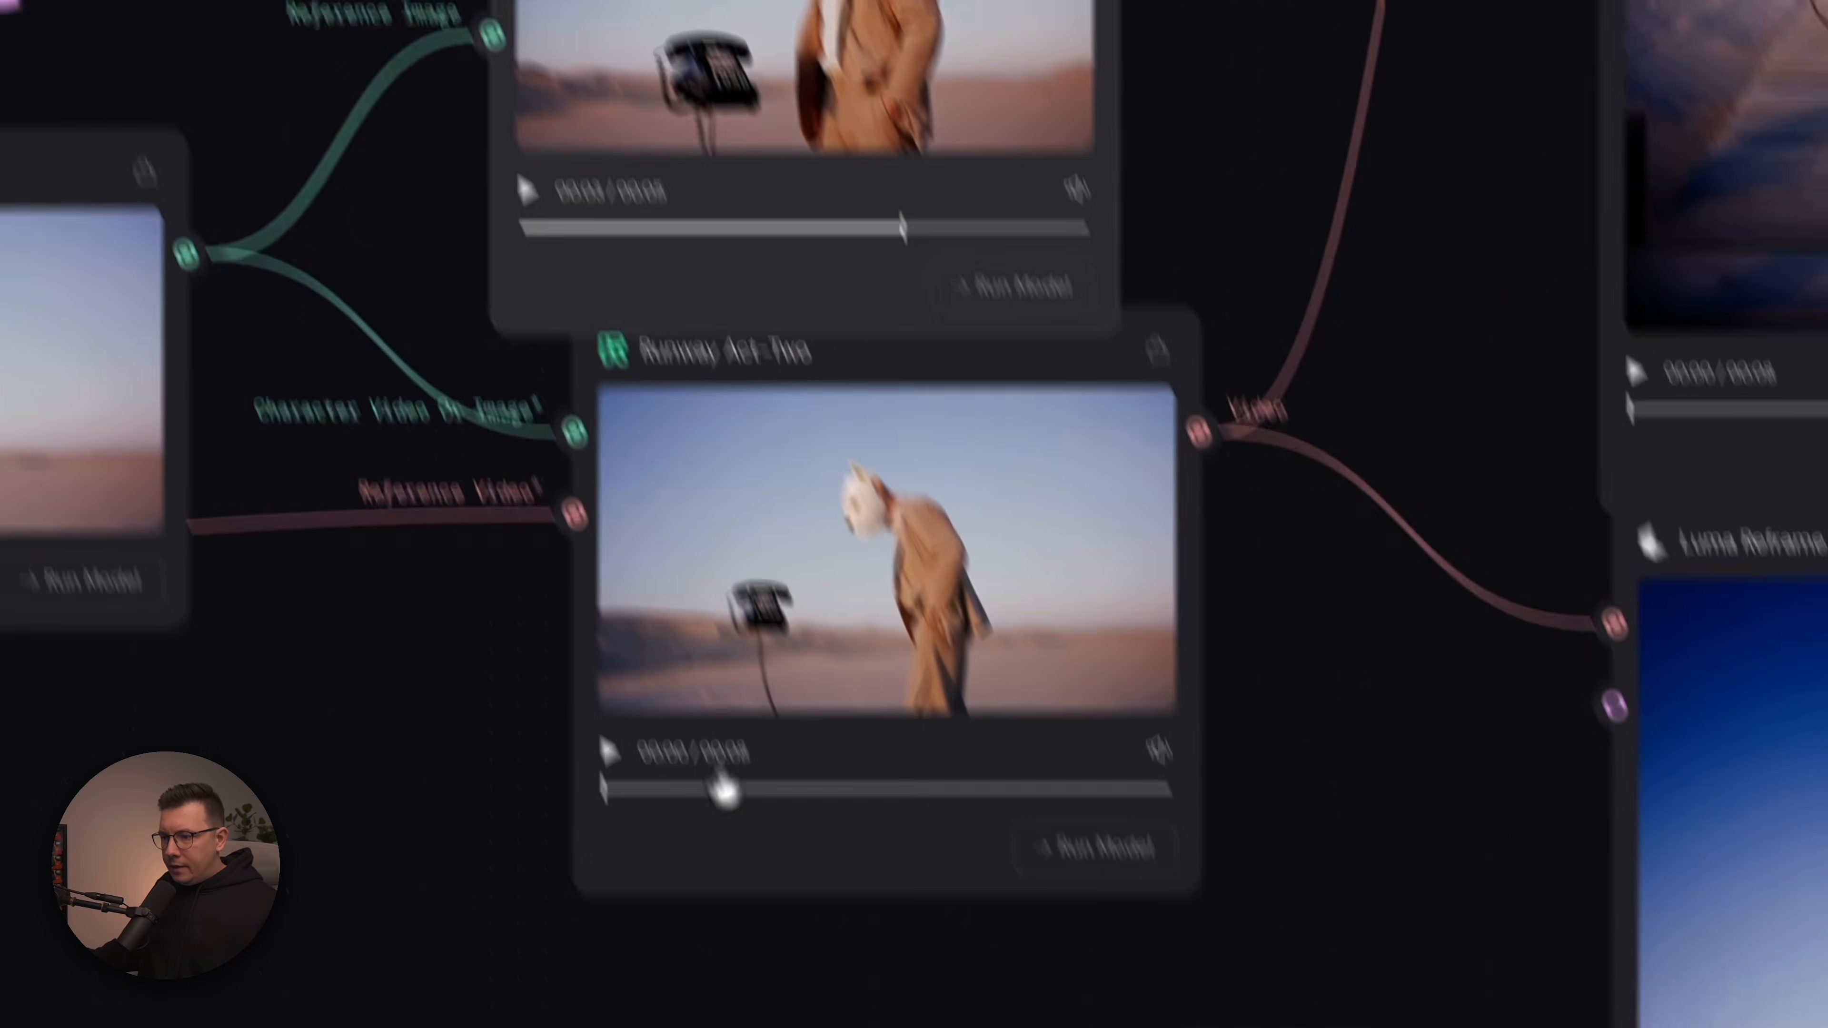
Play the Runway Act-Two clip, compare results 3 and 4 of 4, and view the vertical video in the Luma Reframe node.
left_click(562, 643)
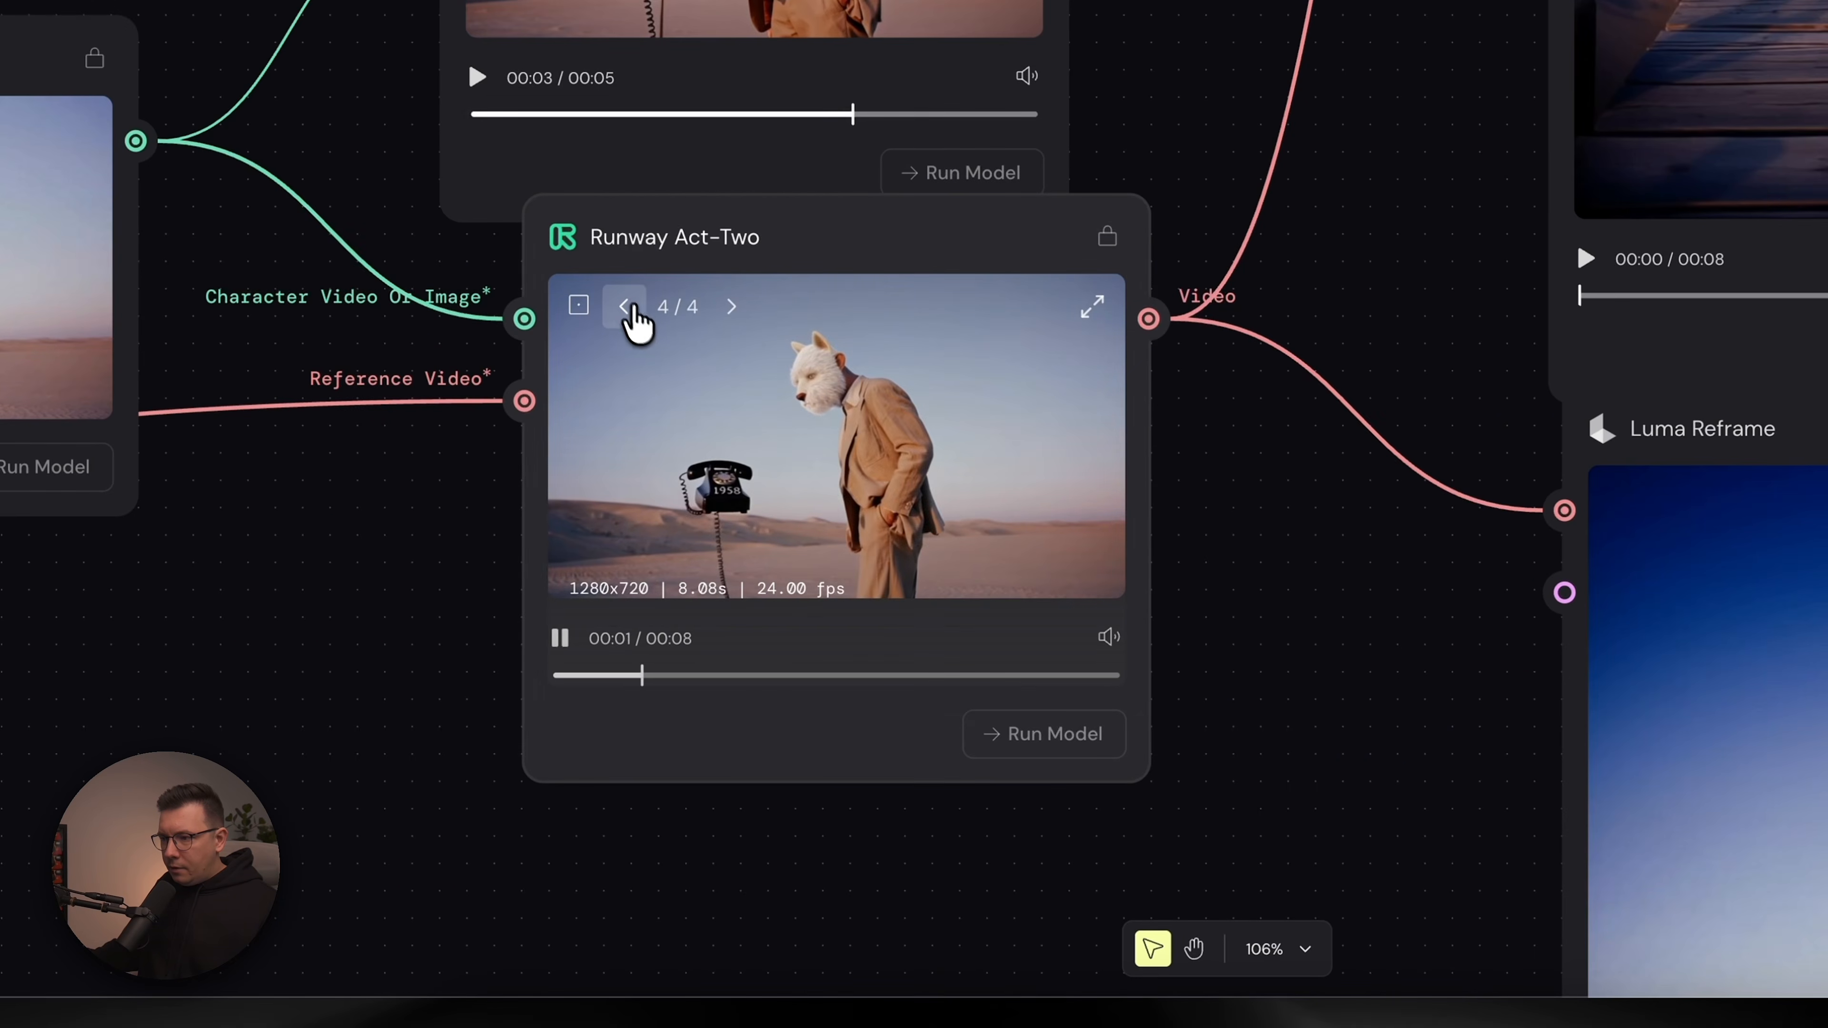
left_click(624, 306)
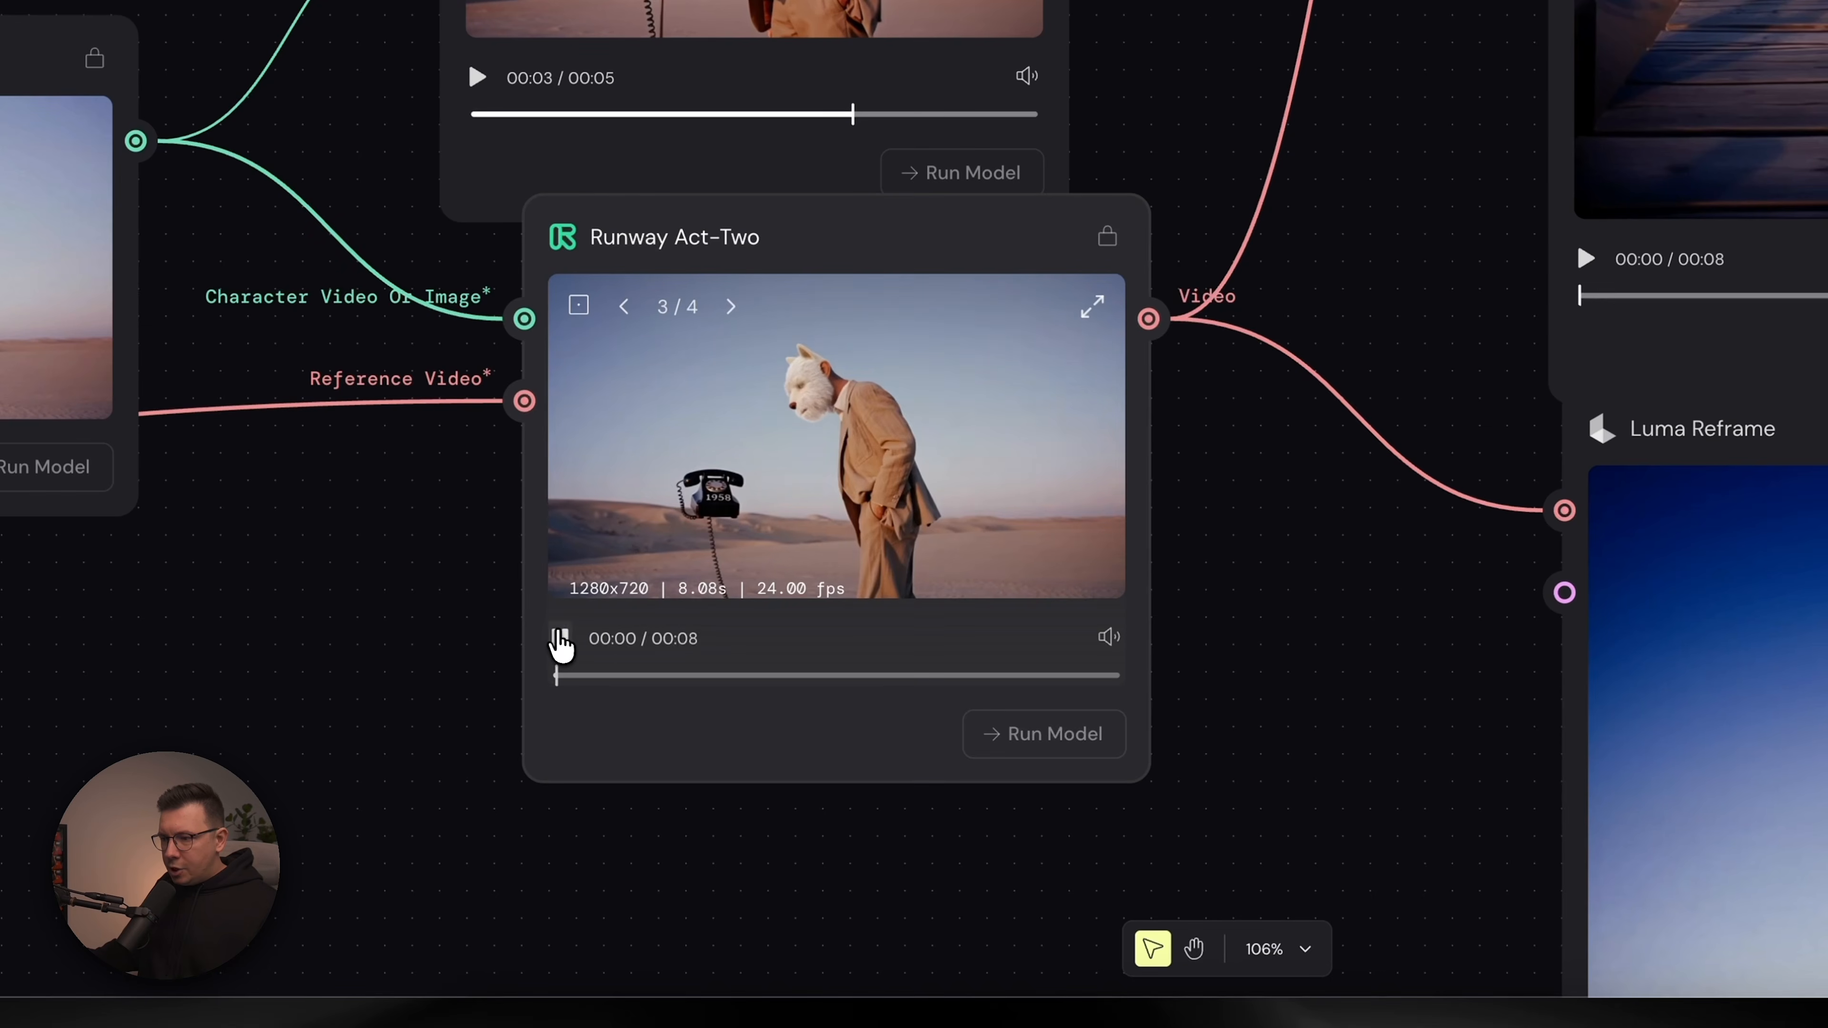
left_click(730, 307)
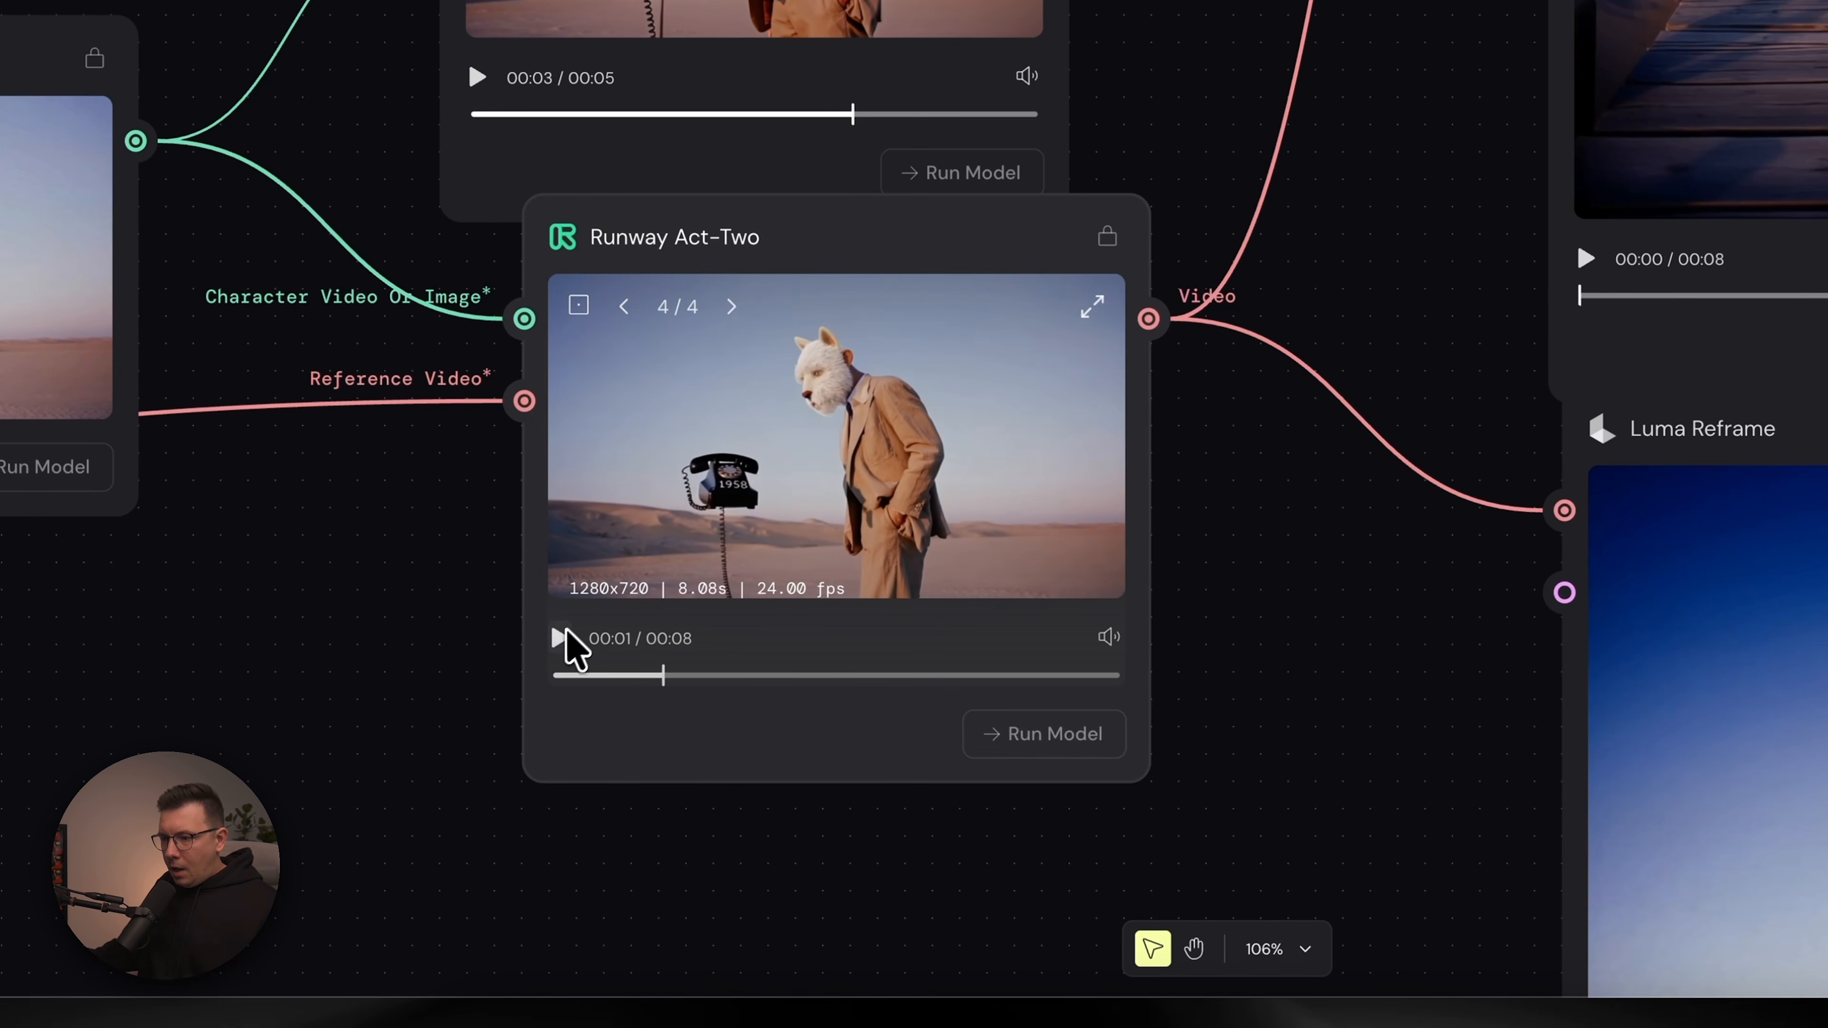
left_click(560, 637)
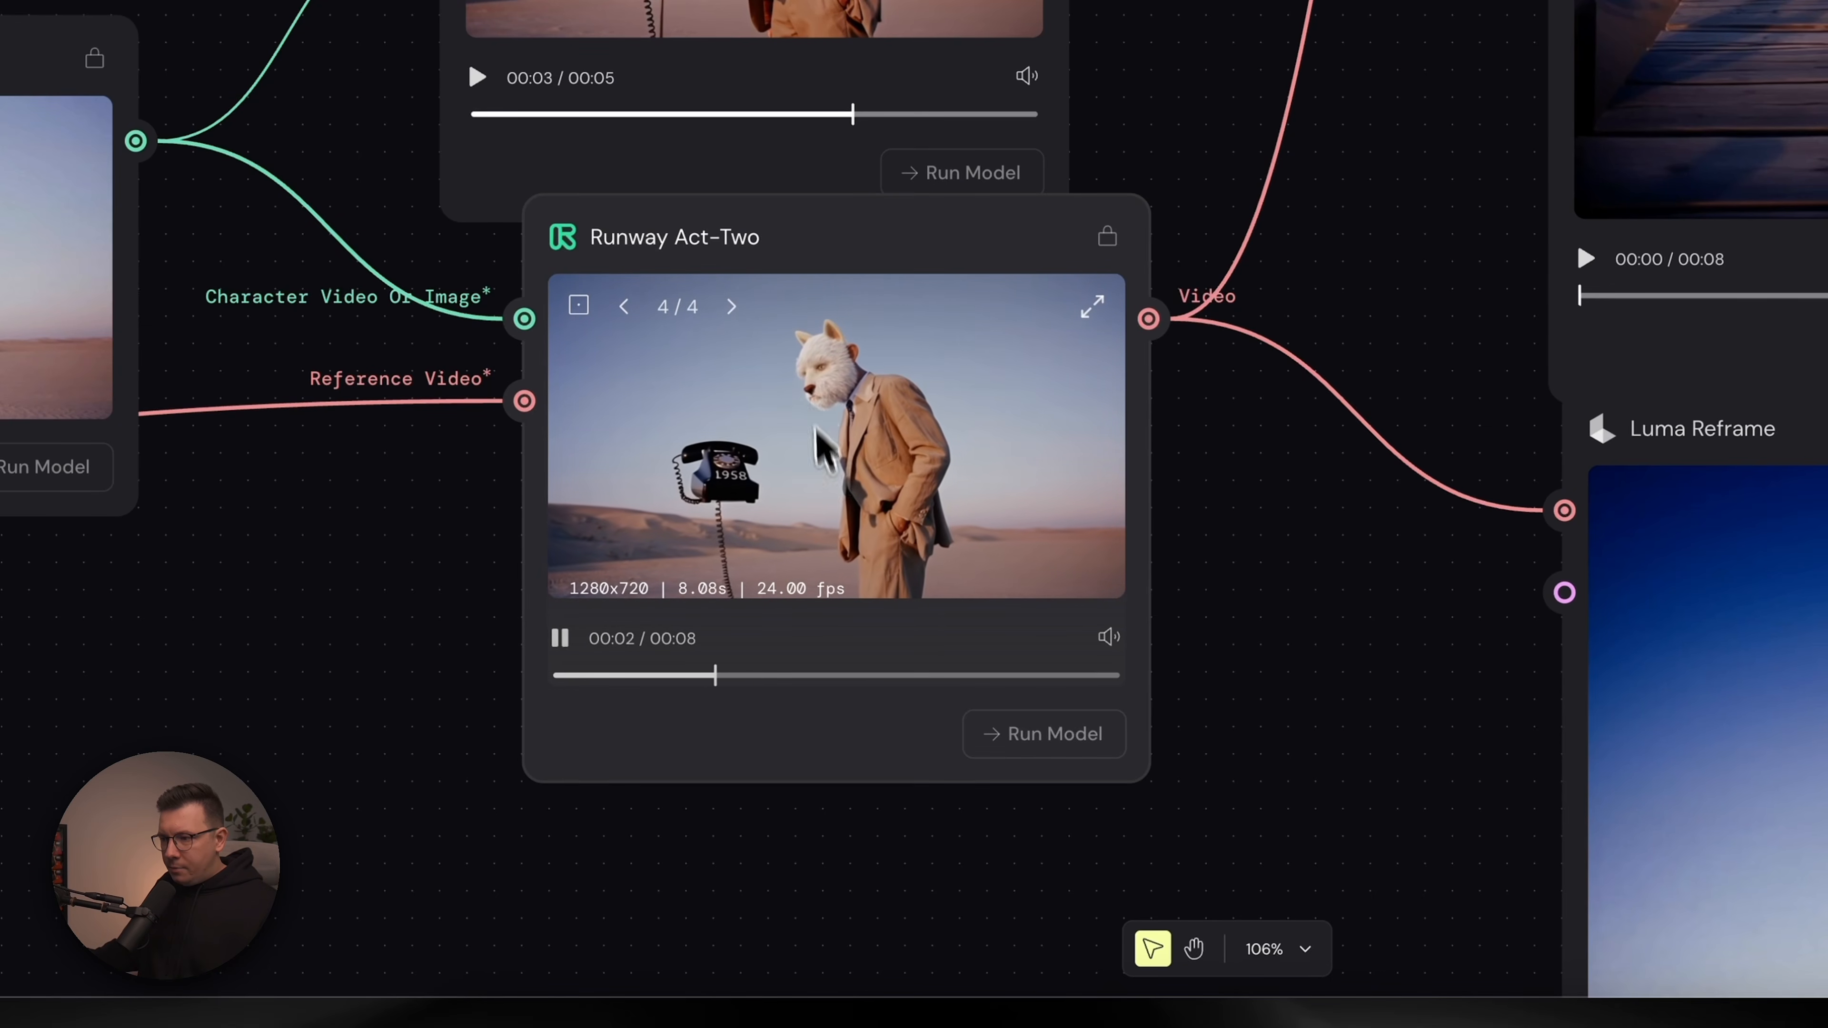
left_click(560, 638)
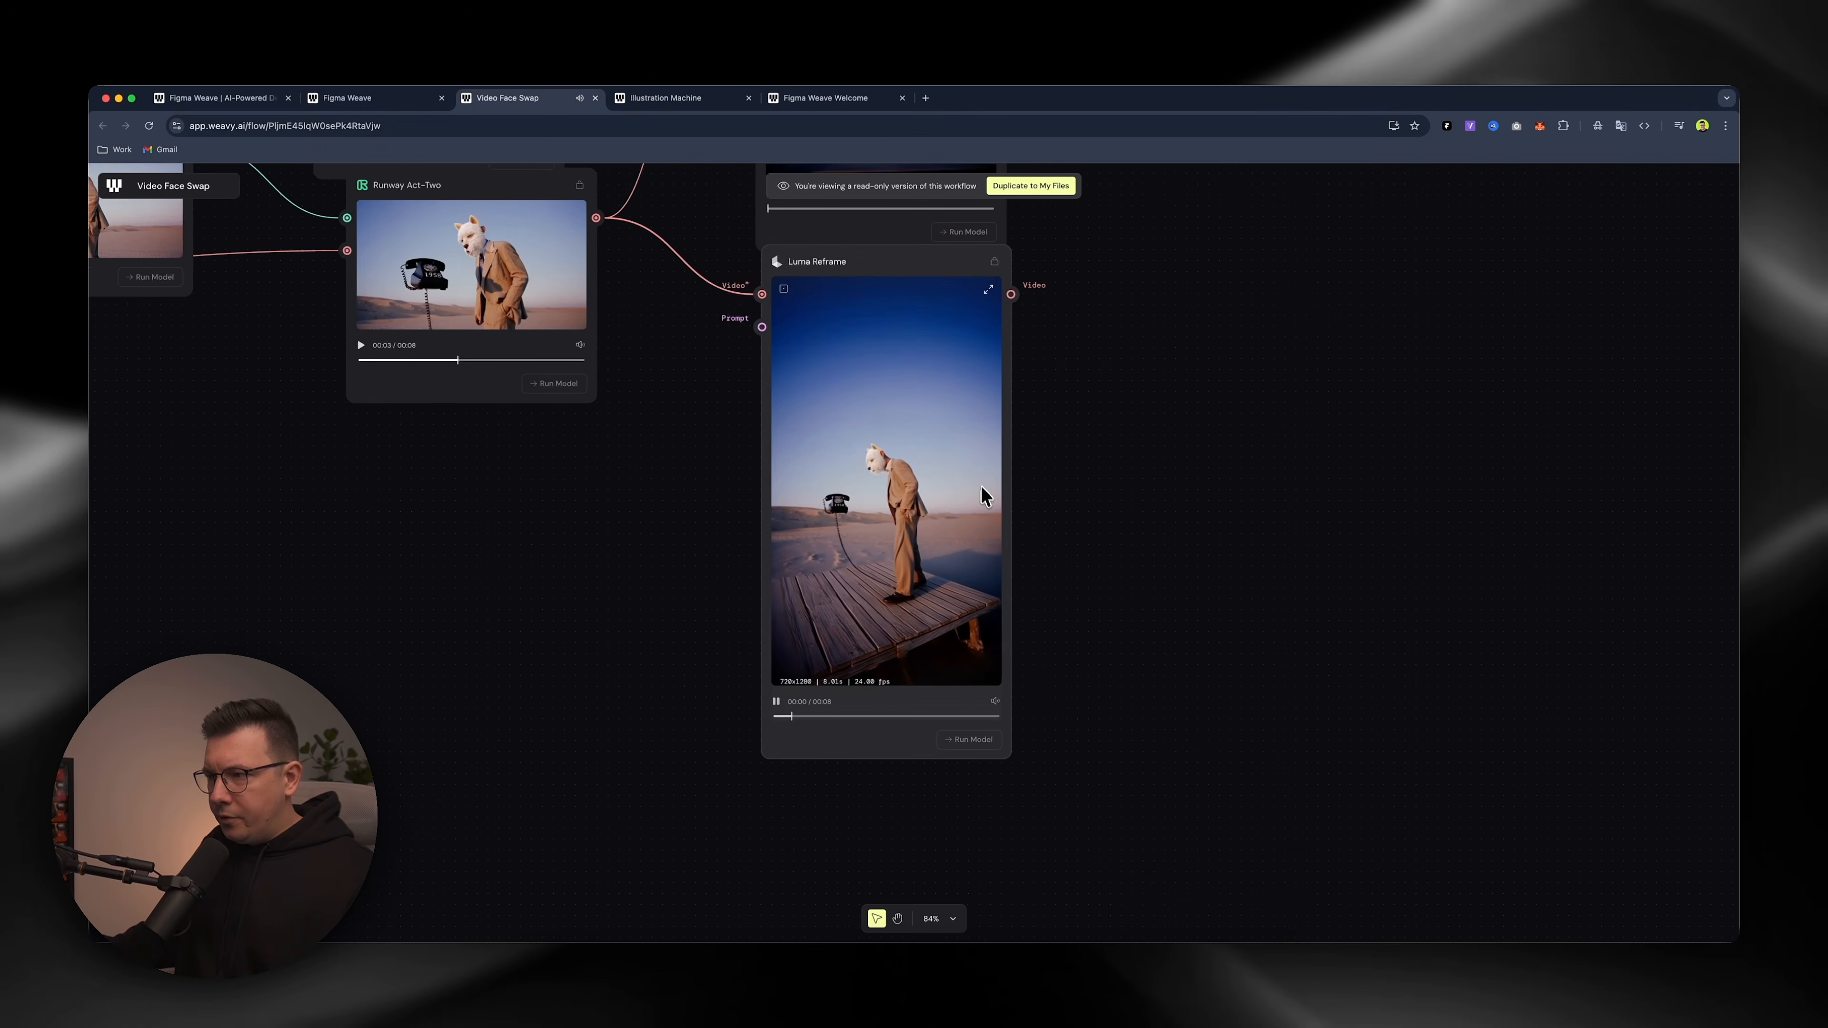
scroll(983, 497, "up", 2)
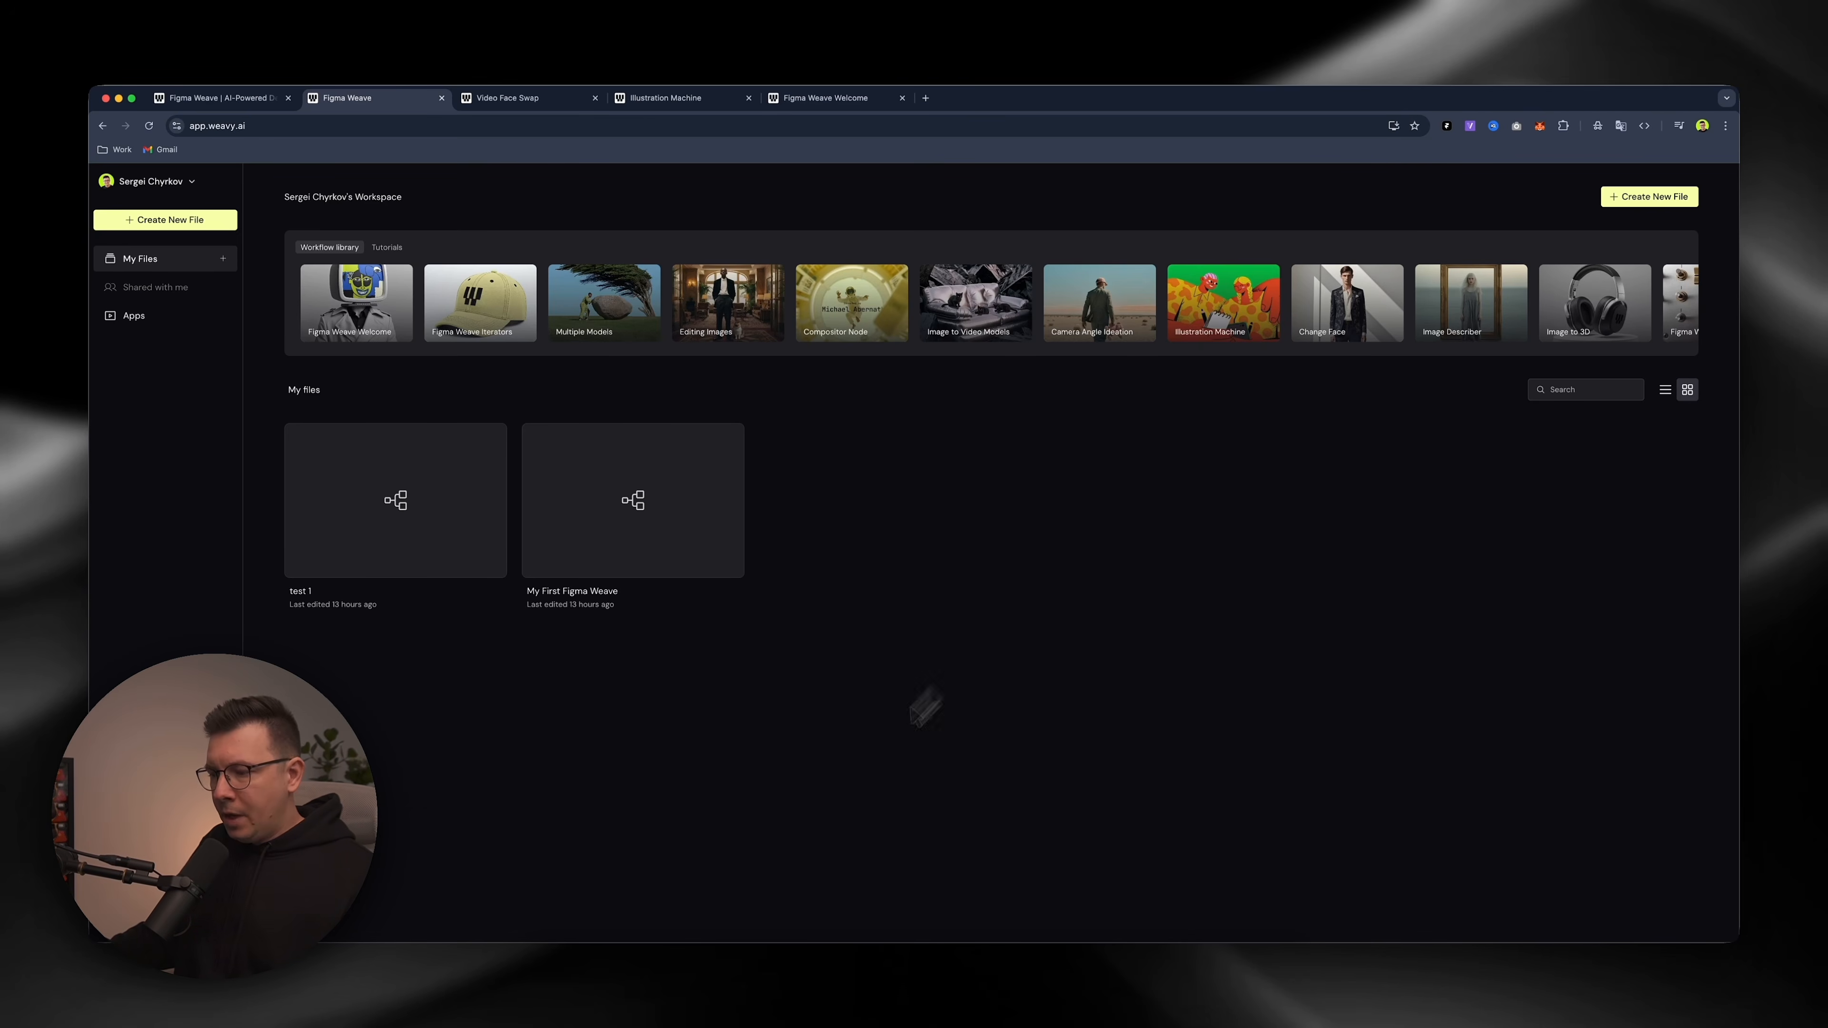
Switch to Figma, open the Luxury Car Hero Section file, and review the hero section prompt and the "add top nav bar" prompt.
left_click(969, 954)
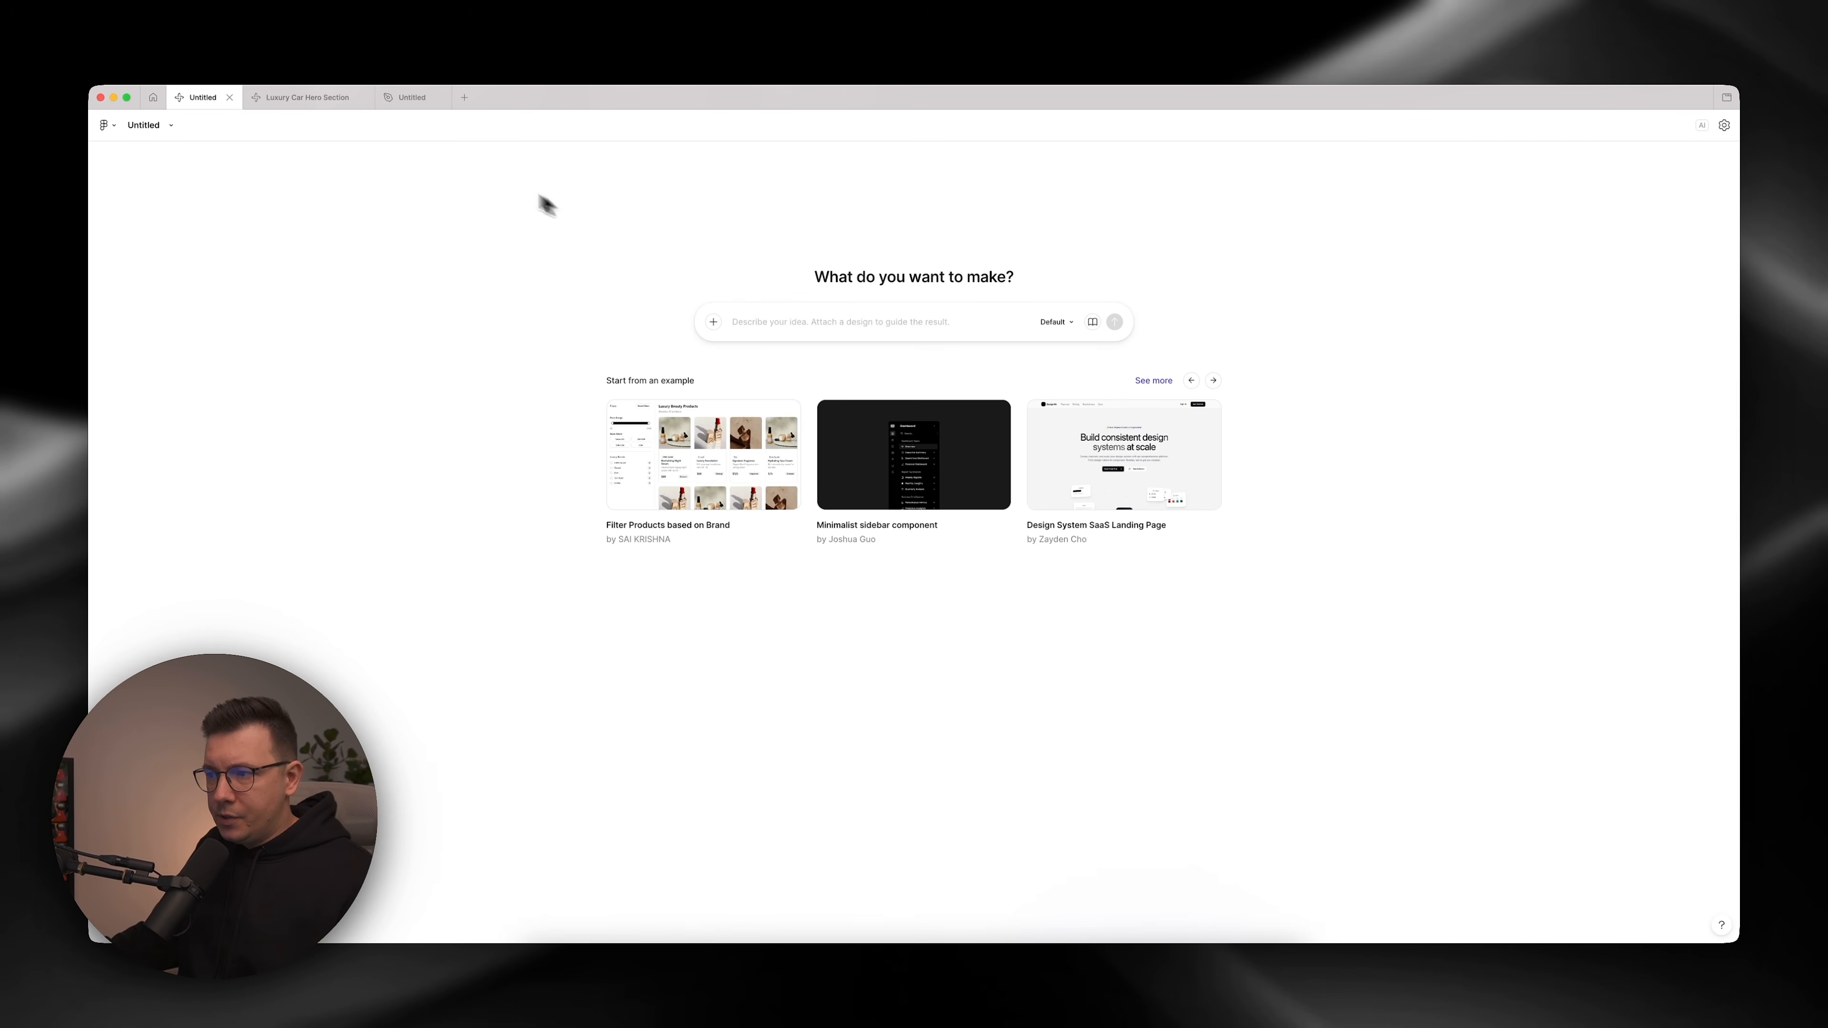
left_click(307, 97)
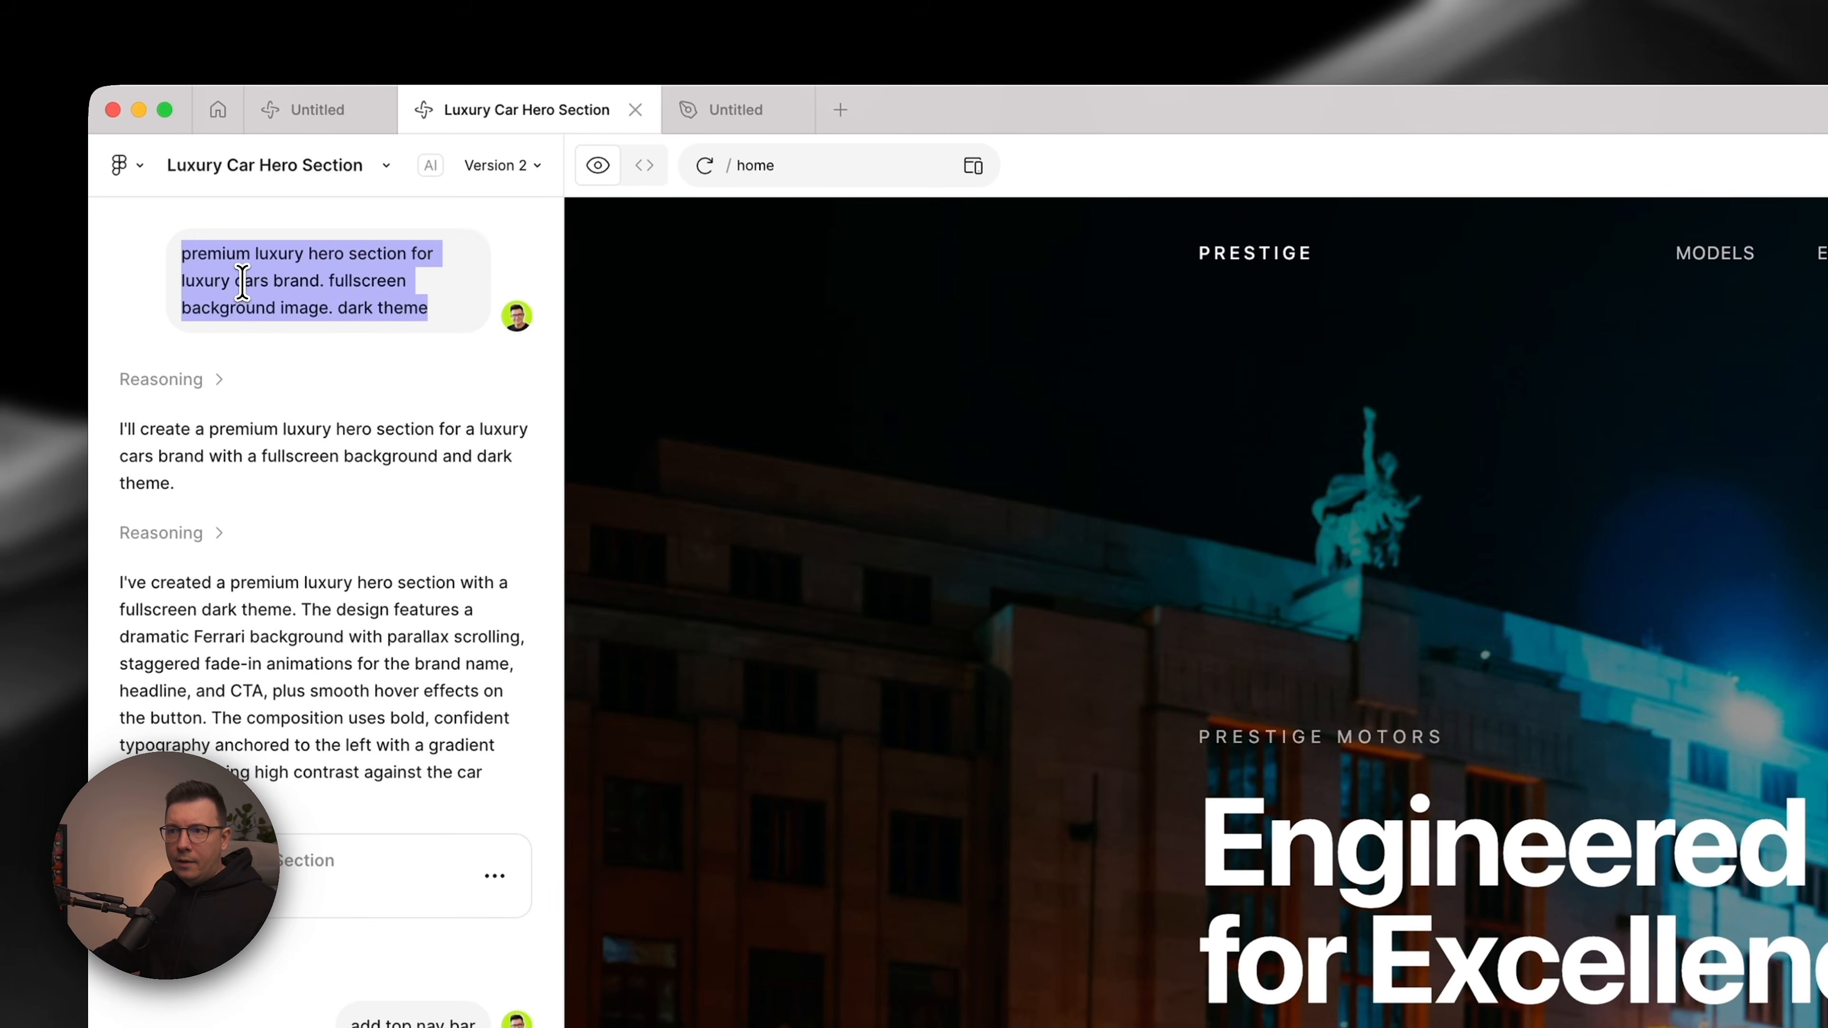
left_click(242, 281)
left_click_drag(179, 253, 513, 317)
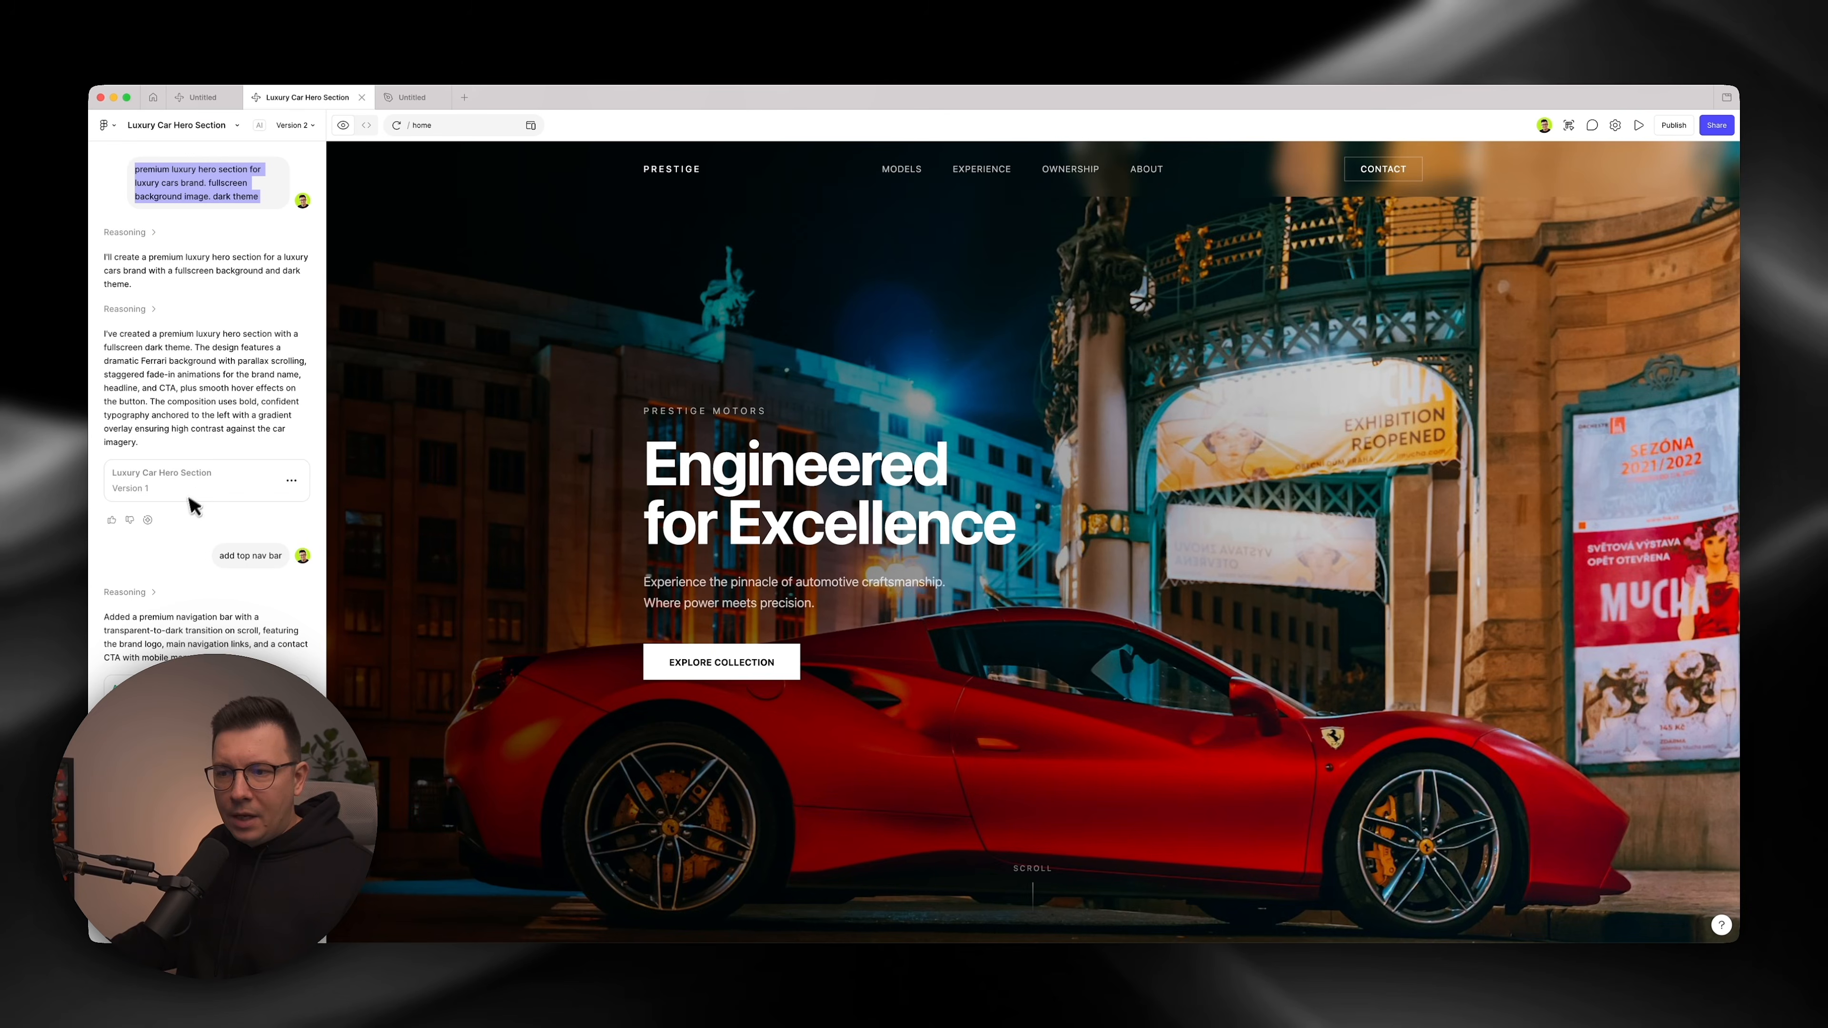
left_click_drag(218, 555, 285, 555)
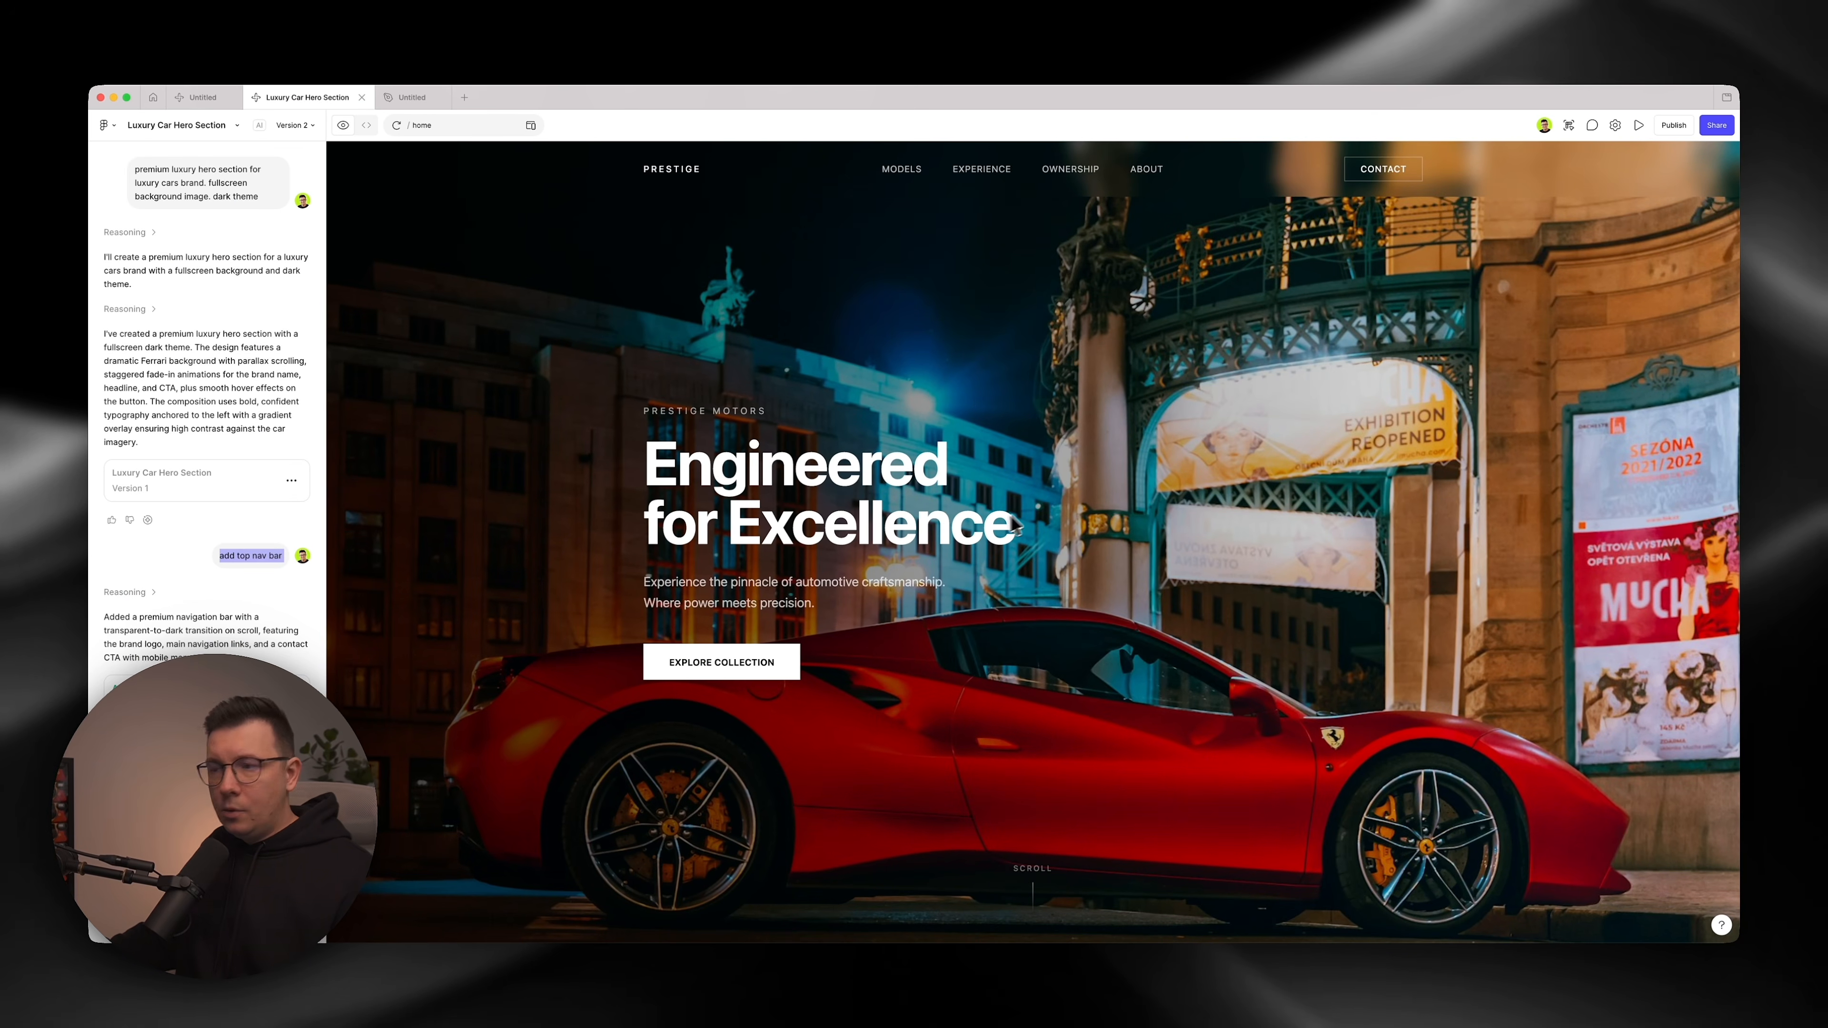
Copy the generated hero section from Figma Make, paste it into the Untitled design file, and show the frame's design properties.
left_click(1570, 127)
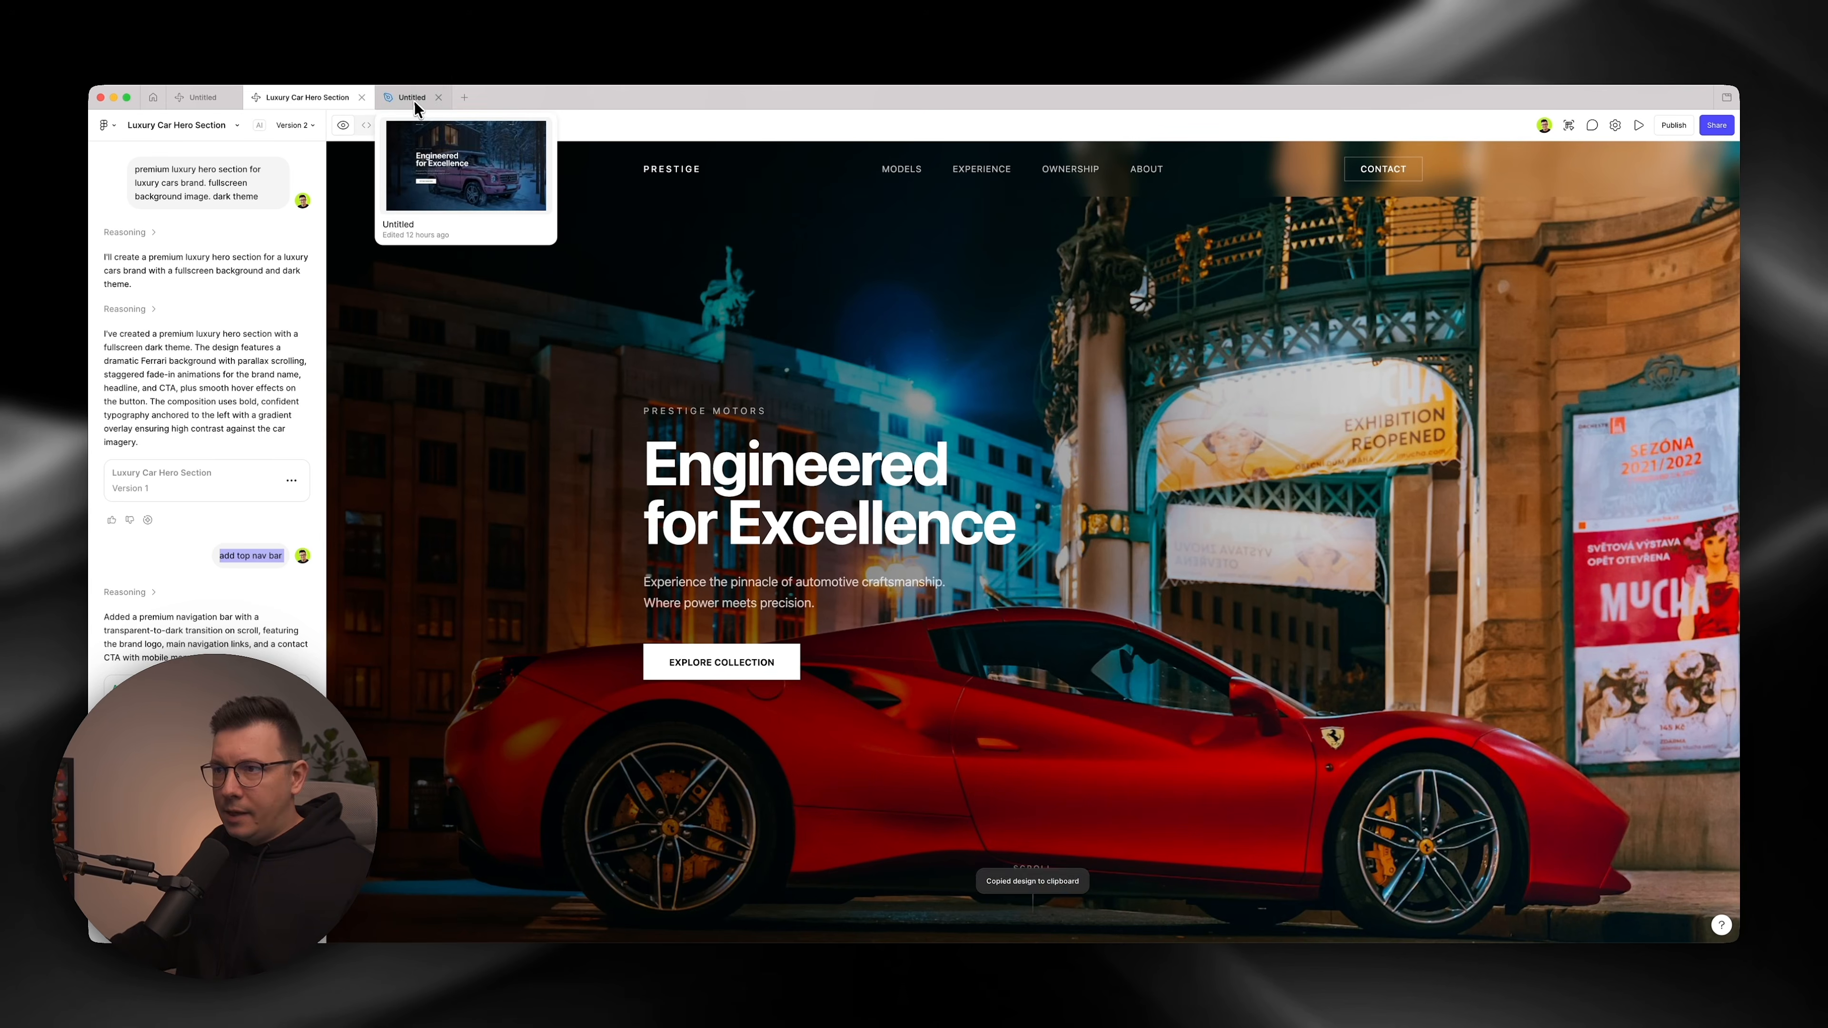
left_click(417, 108)
scroll(719, 273, "down", 5)
scroll(865, 319, "up", 8)
key("super+v")
scroll(1077, 515, "up", 3)
scroll(1043, 504, "up", 4)
scroll(684, 338, "left", 3)
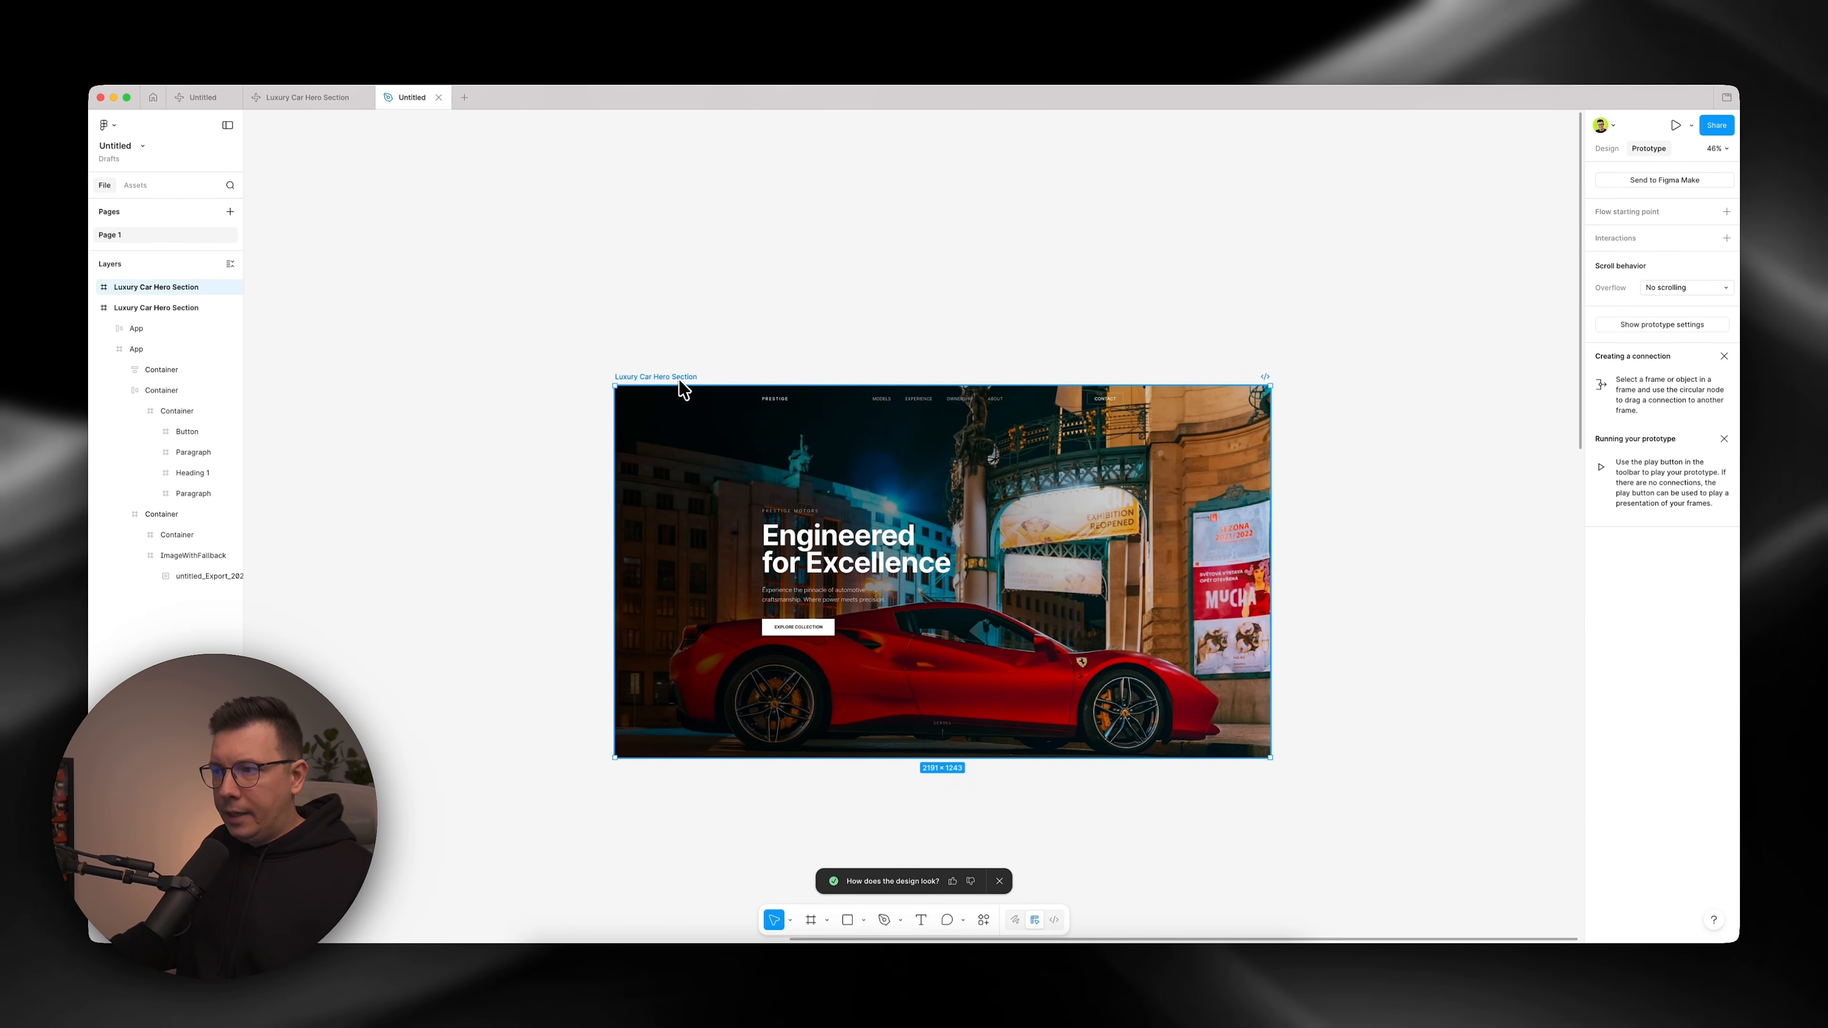
left_click(1607, 149)
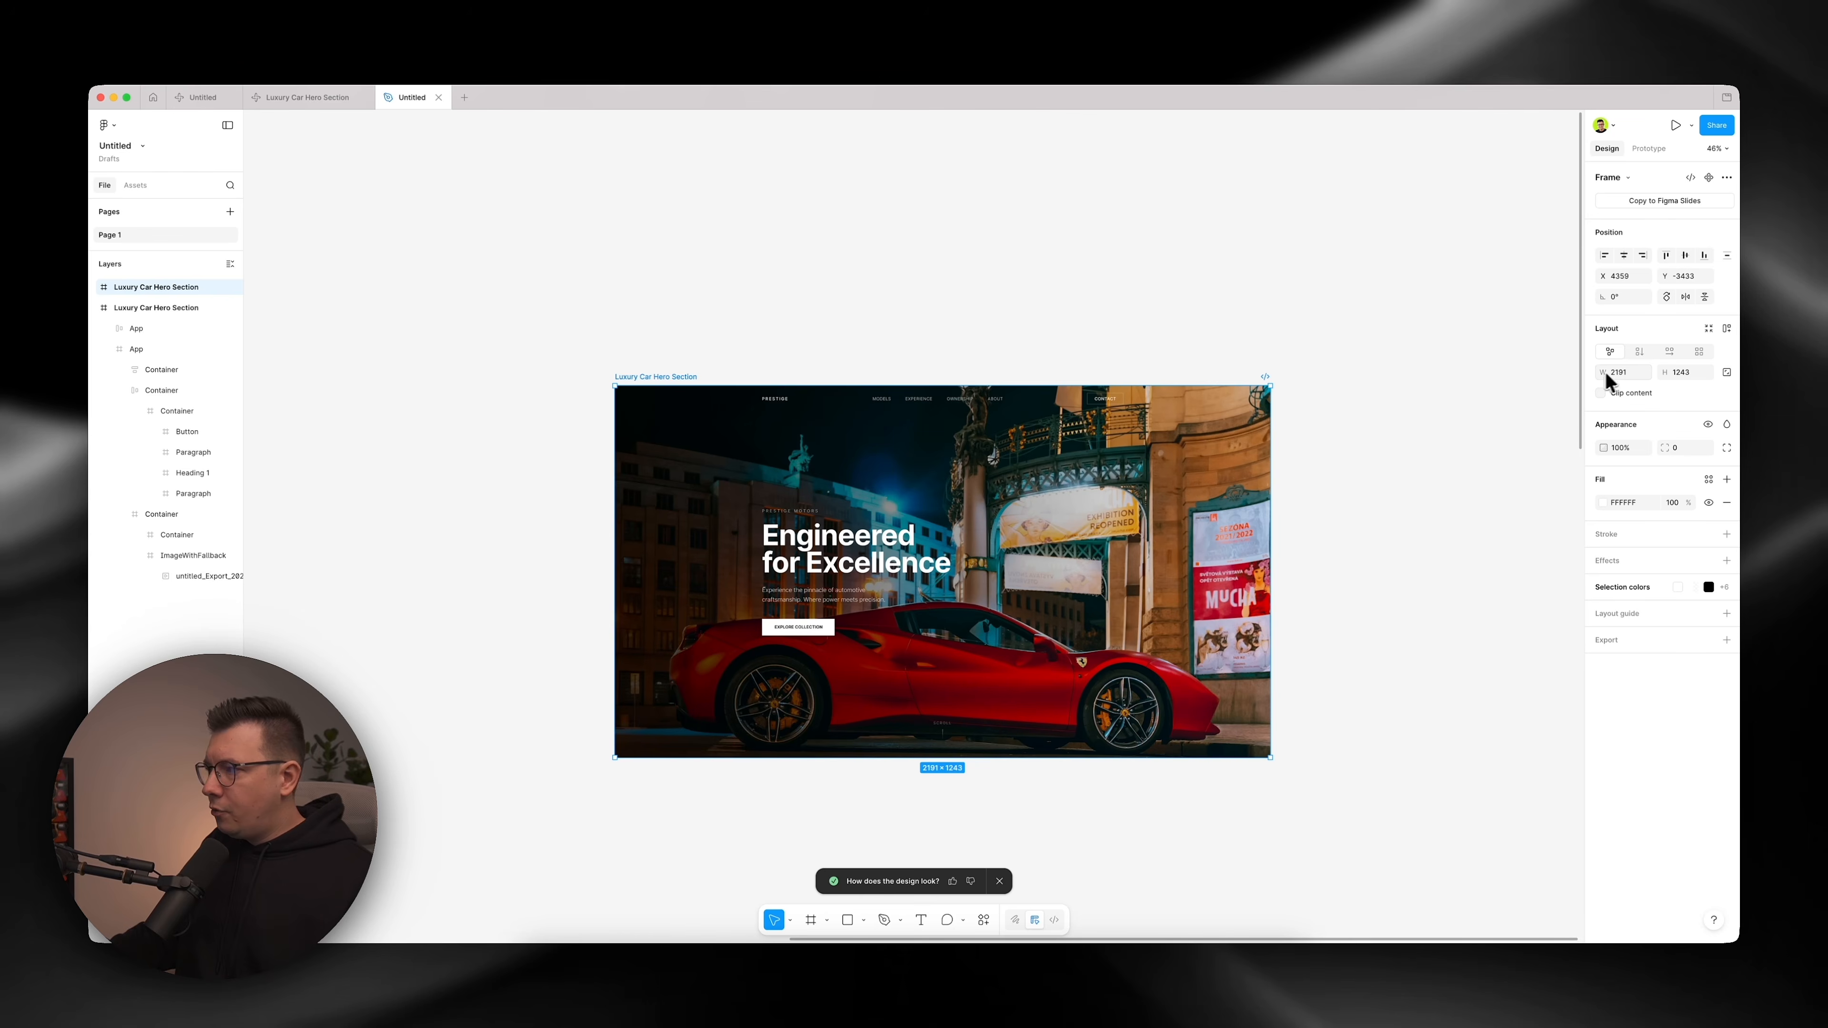
Set the Luxury Car Hero Section preview to 1920 × 1080, copy the design, and paste it into the Untitled design file.
left_click(304, 105)
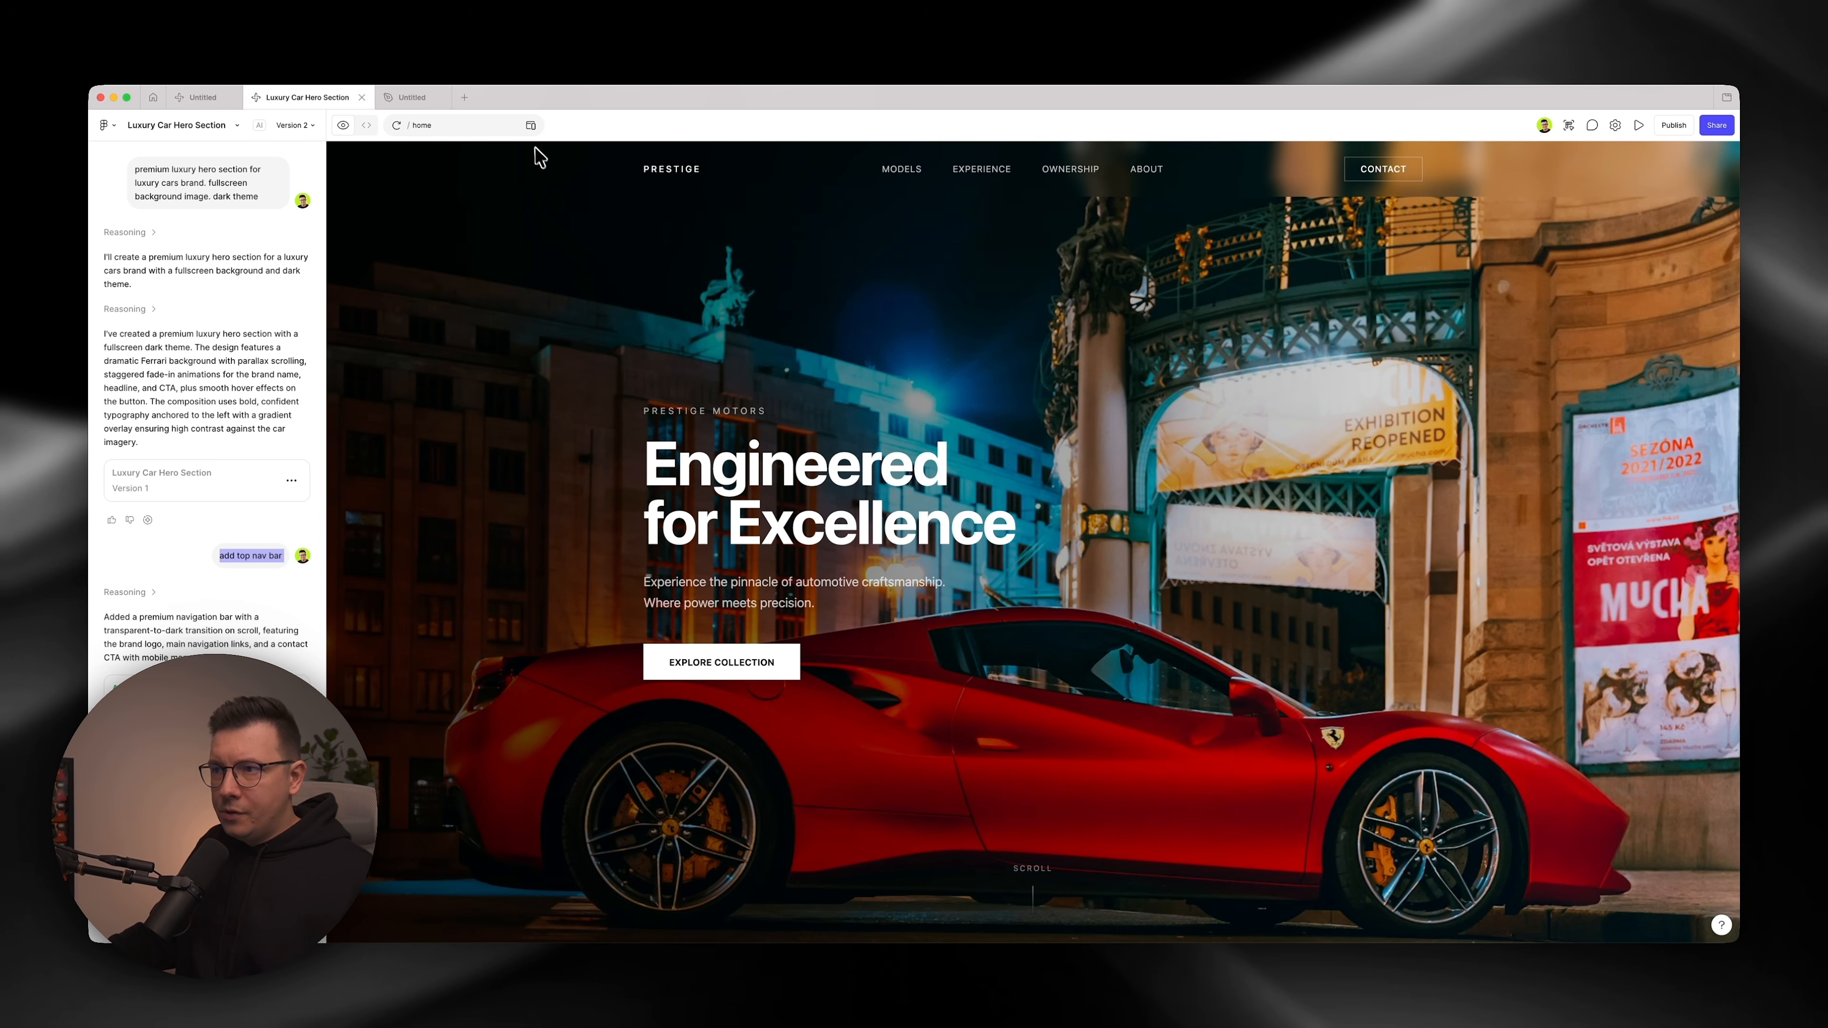
left_click(531, 127)
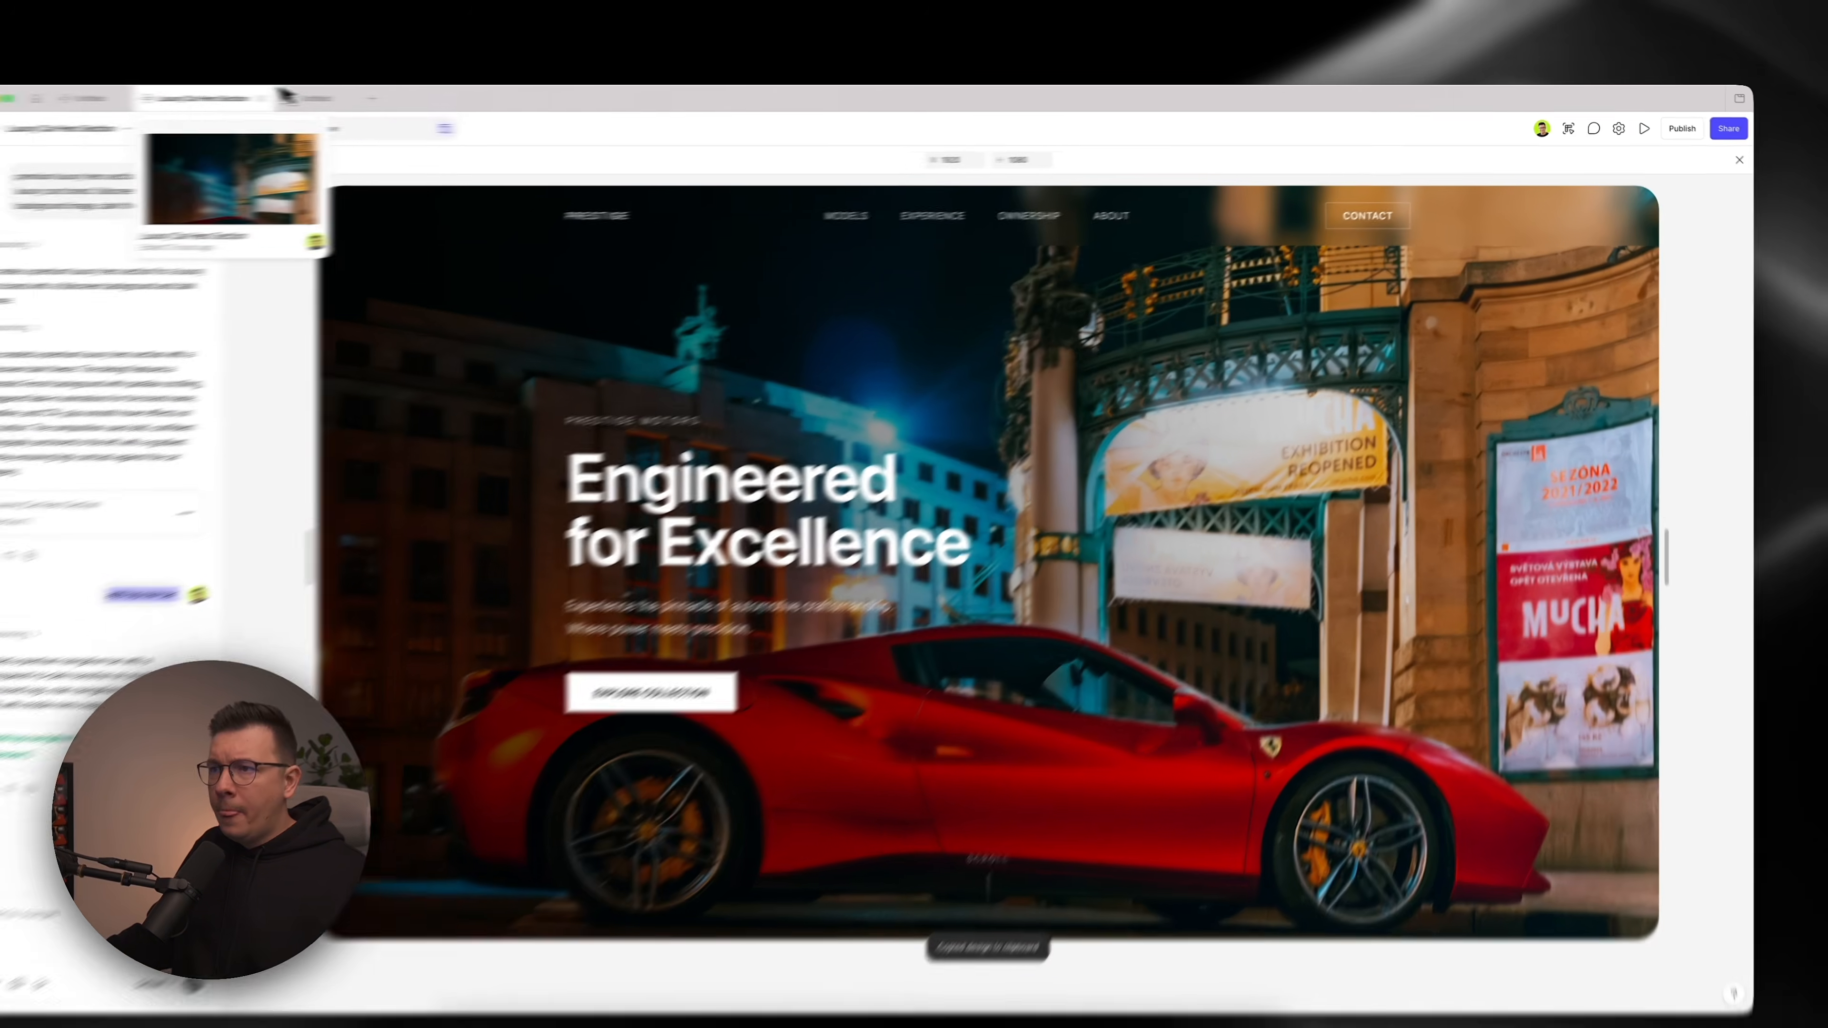
left_click(403, 99)
scroll(788, 355, "right", 8)
left_click(929, 378)
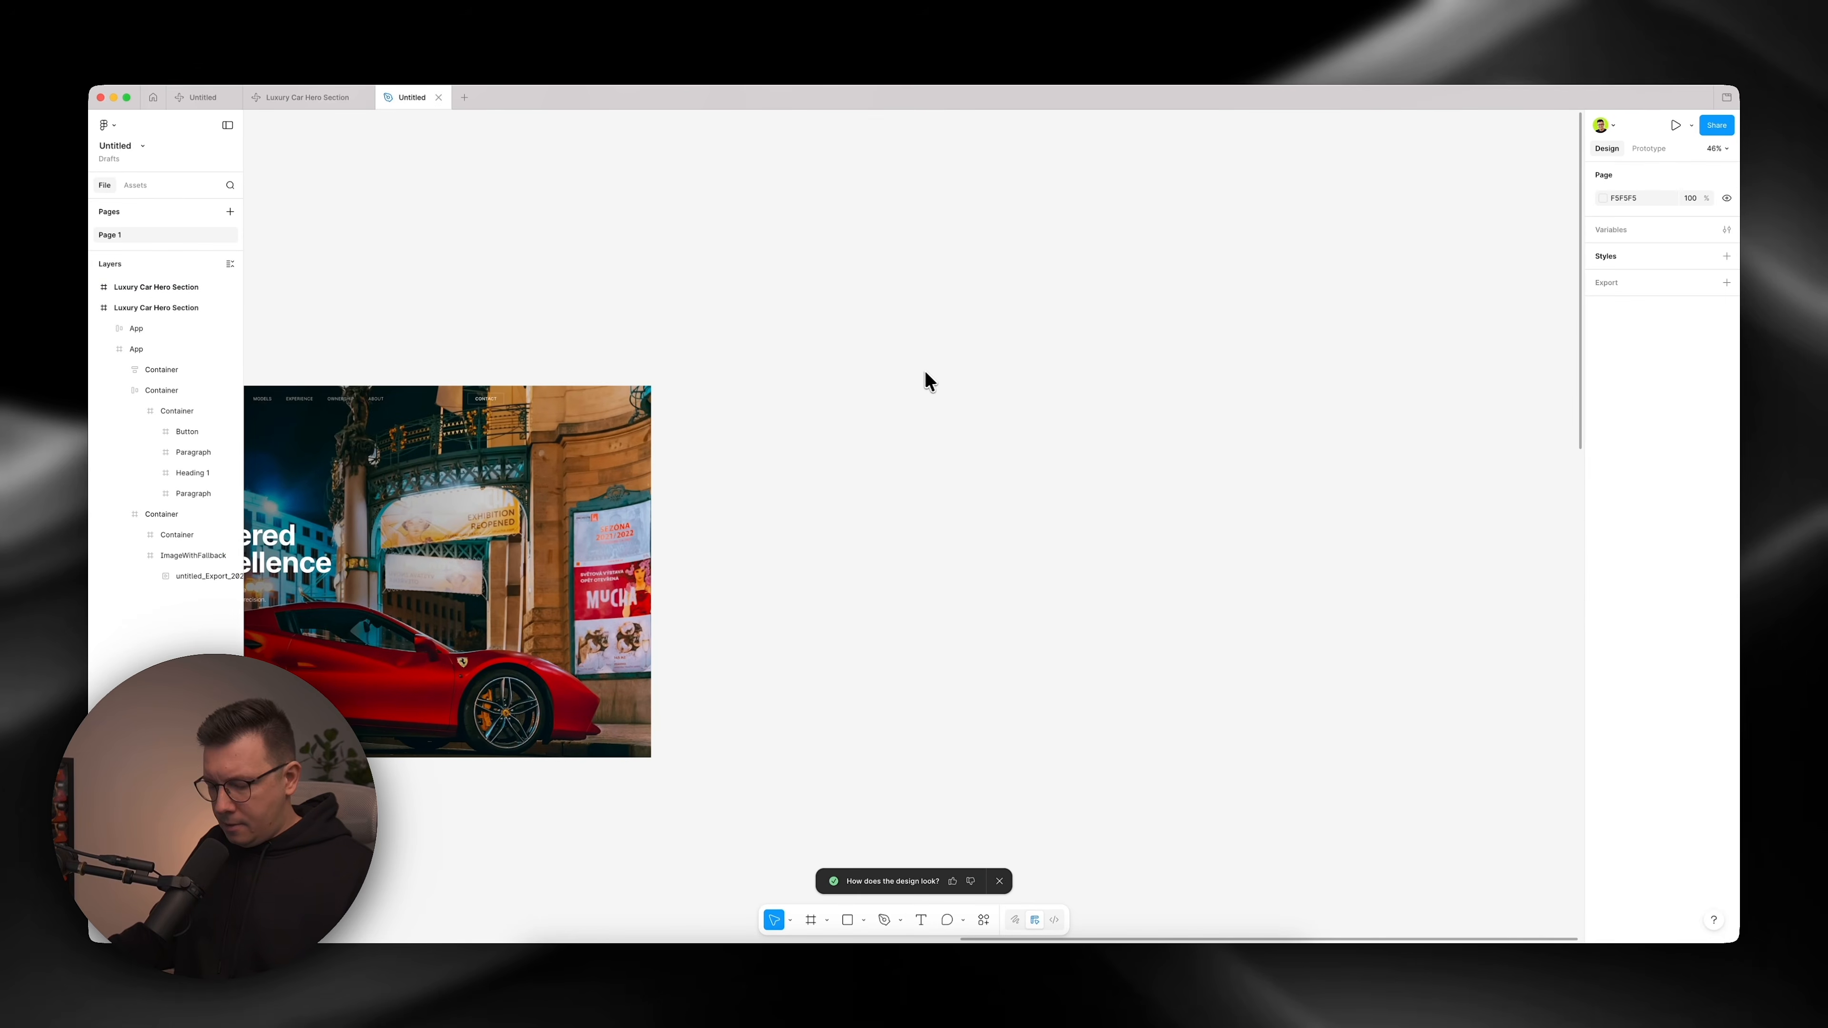
key("super+v")
scroll(792, 292, "left", 5)
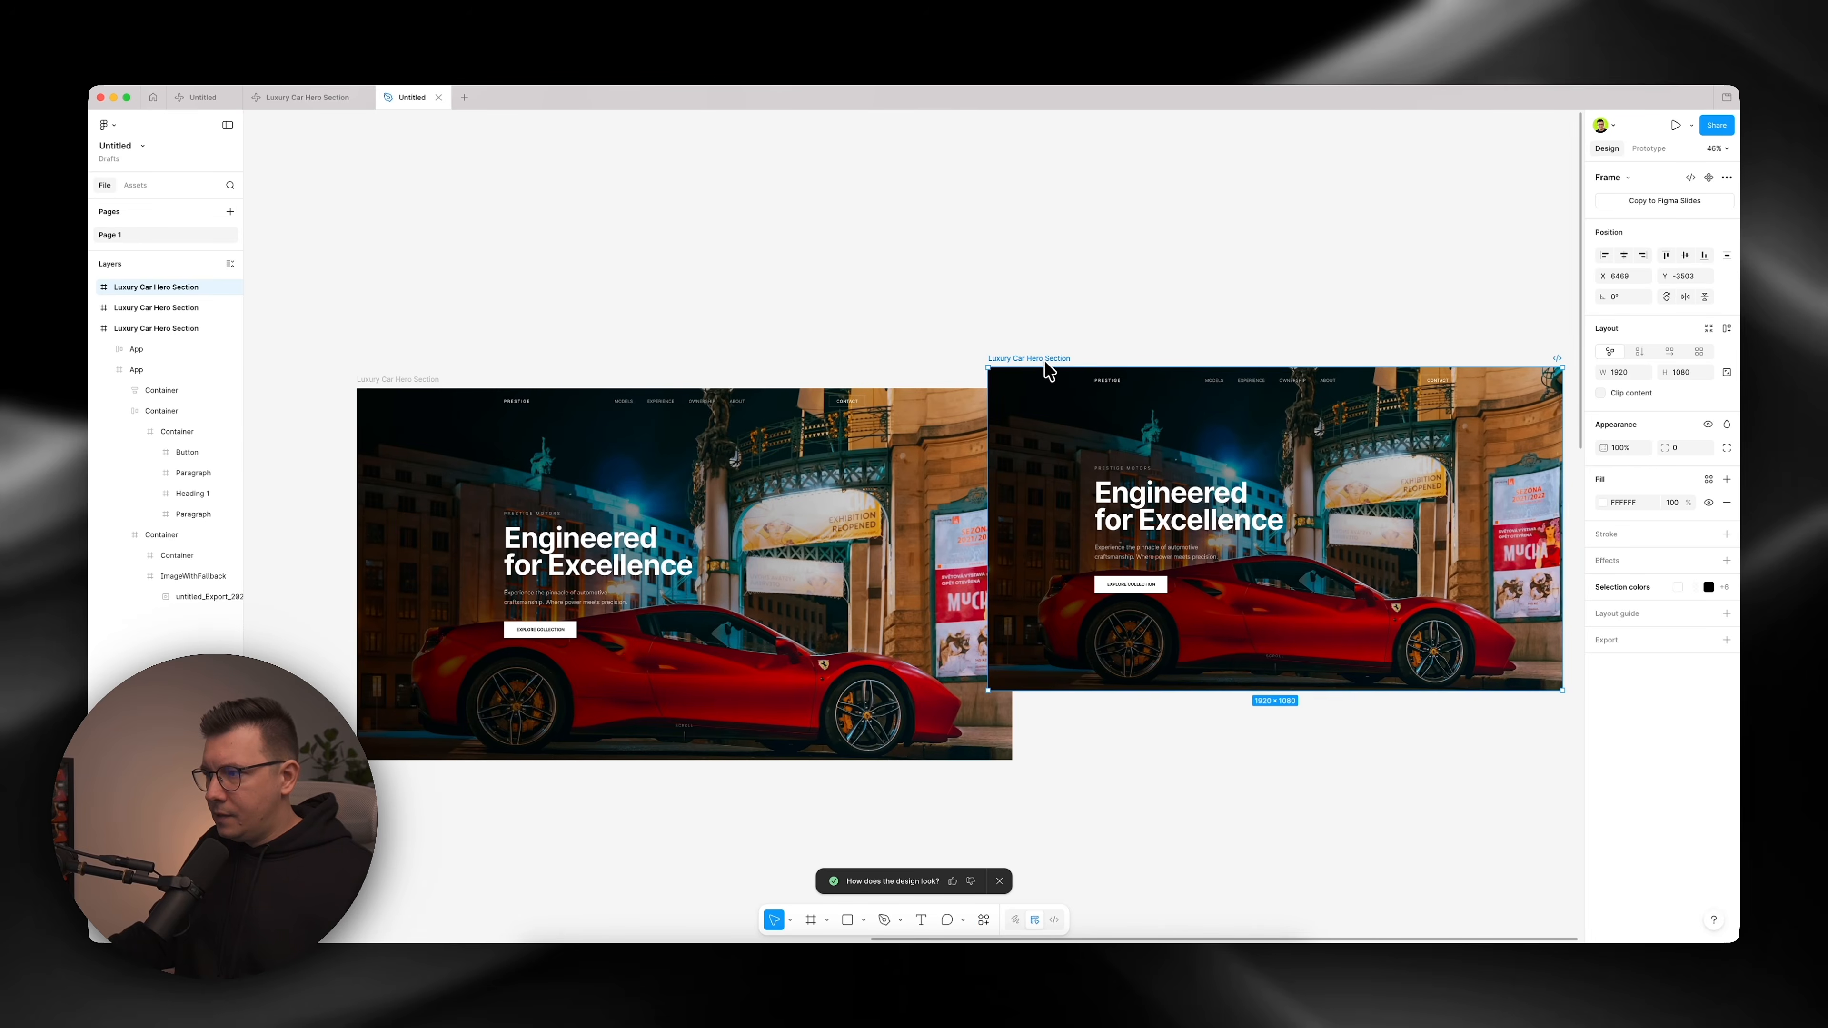
Move the 1920 × 1080 hero frame further right so it sits clear of the earlier, larger copy.
left_click_drag(1046, 366, 1212, 396)
scroll(1187, 439, "right", 8)
scroll(931, 515, "up", 8)
scroll(933, 514, "down", 3)
scroll(935, 511, "left", 2)
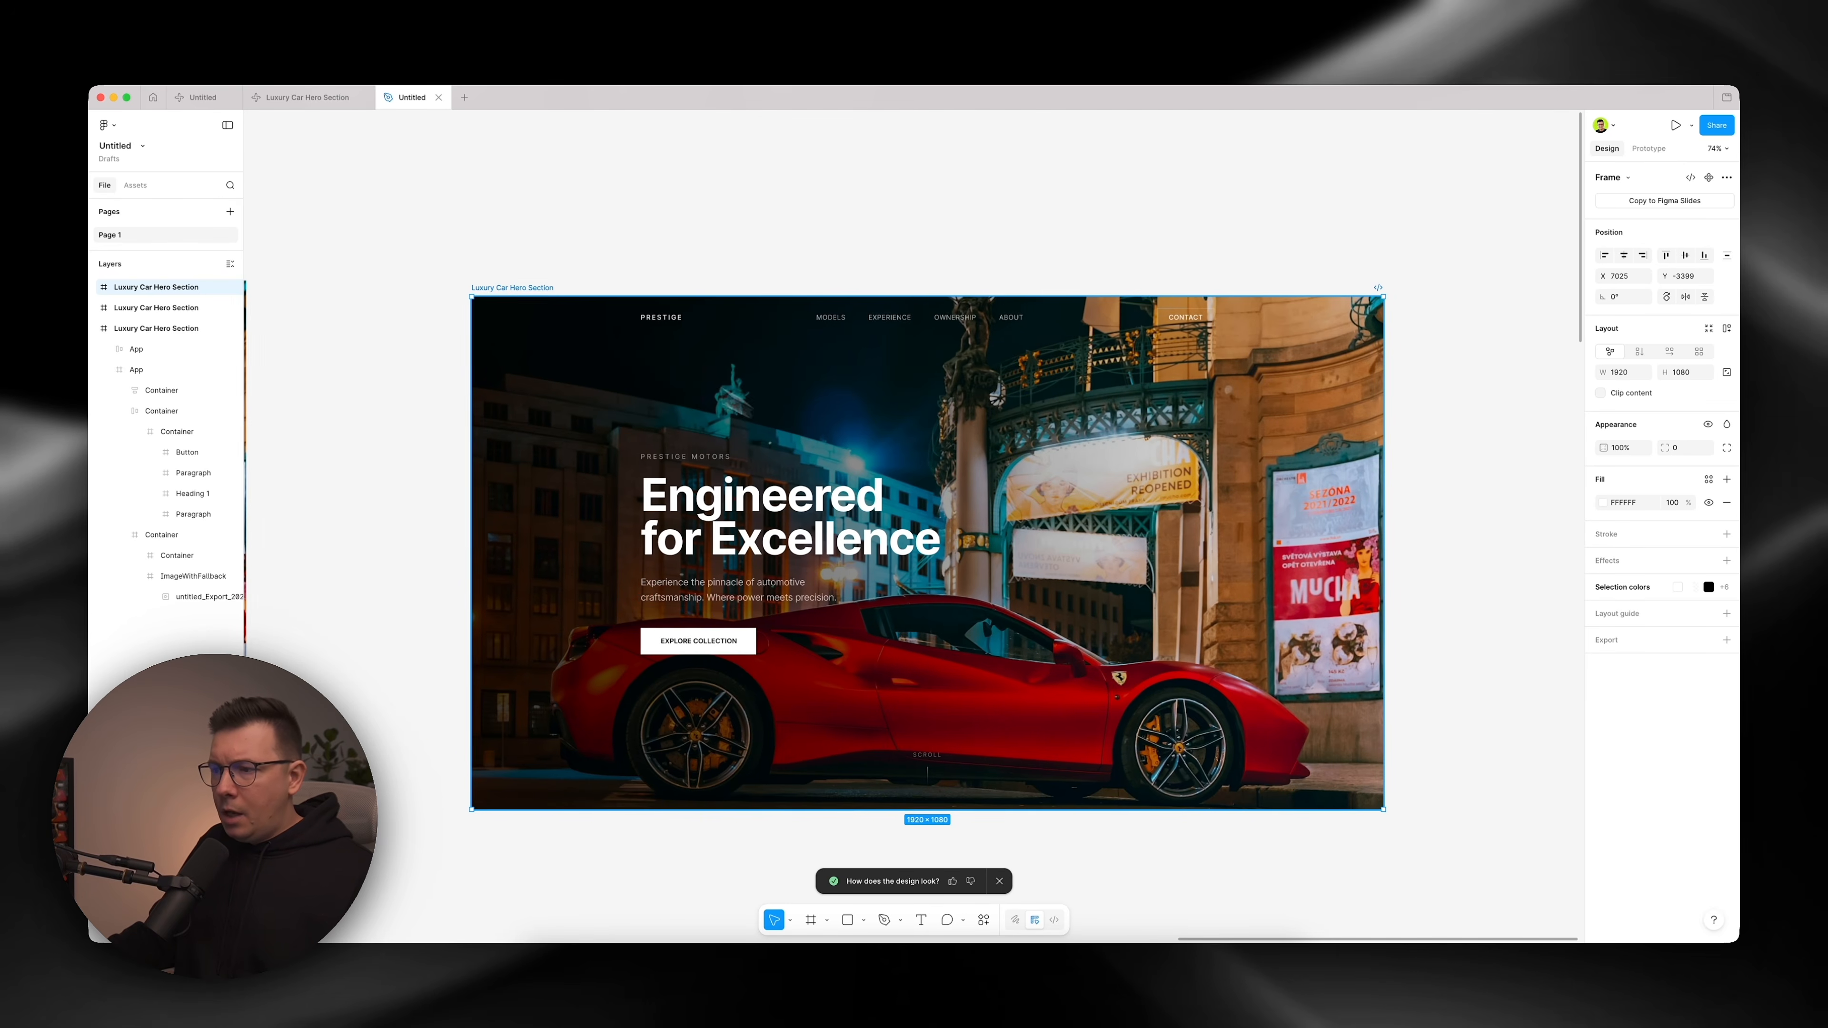
Inspect the 1920 × 1080 hero frame's nested layers around the heading, Explore Collection button, navigation bar and background overlay.
left_click(693, 553)
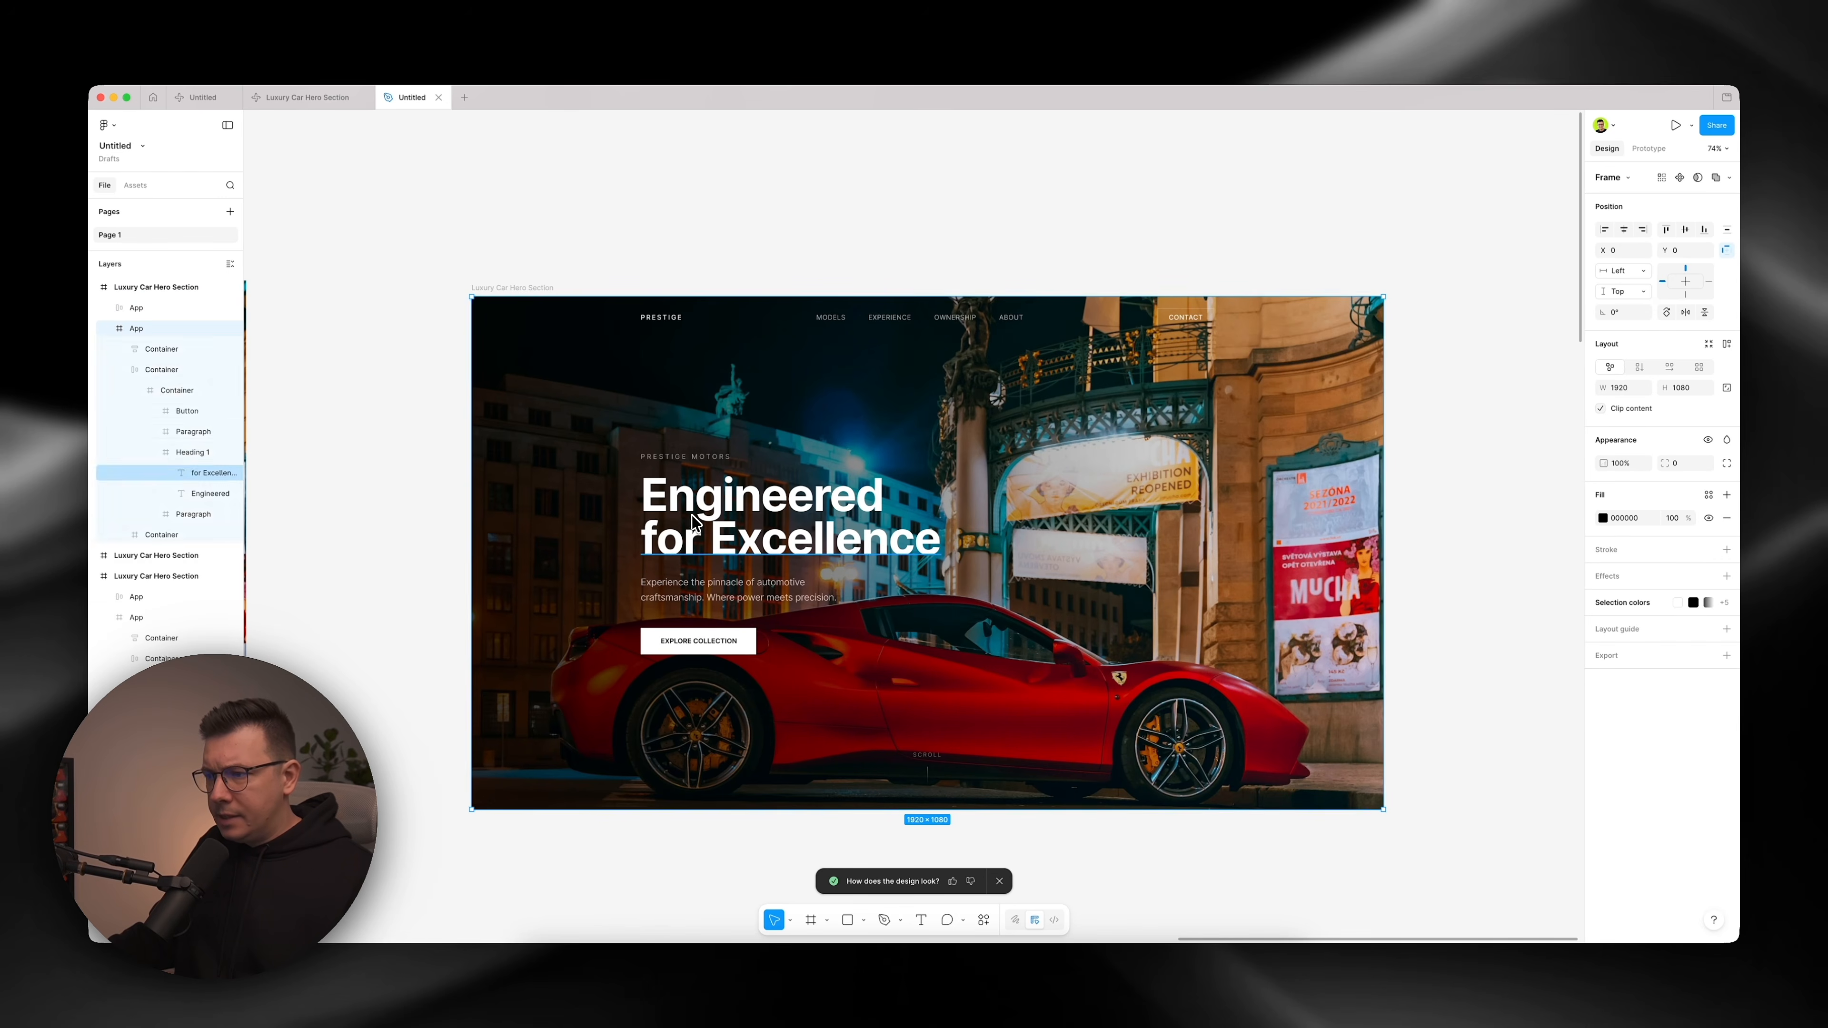
left_click(695, 640)
left_click(864, 338)
left_click(1102, 508)
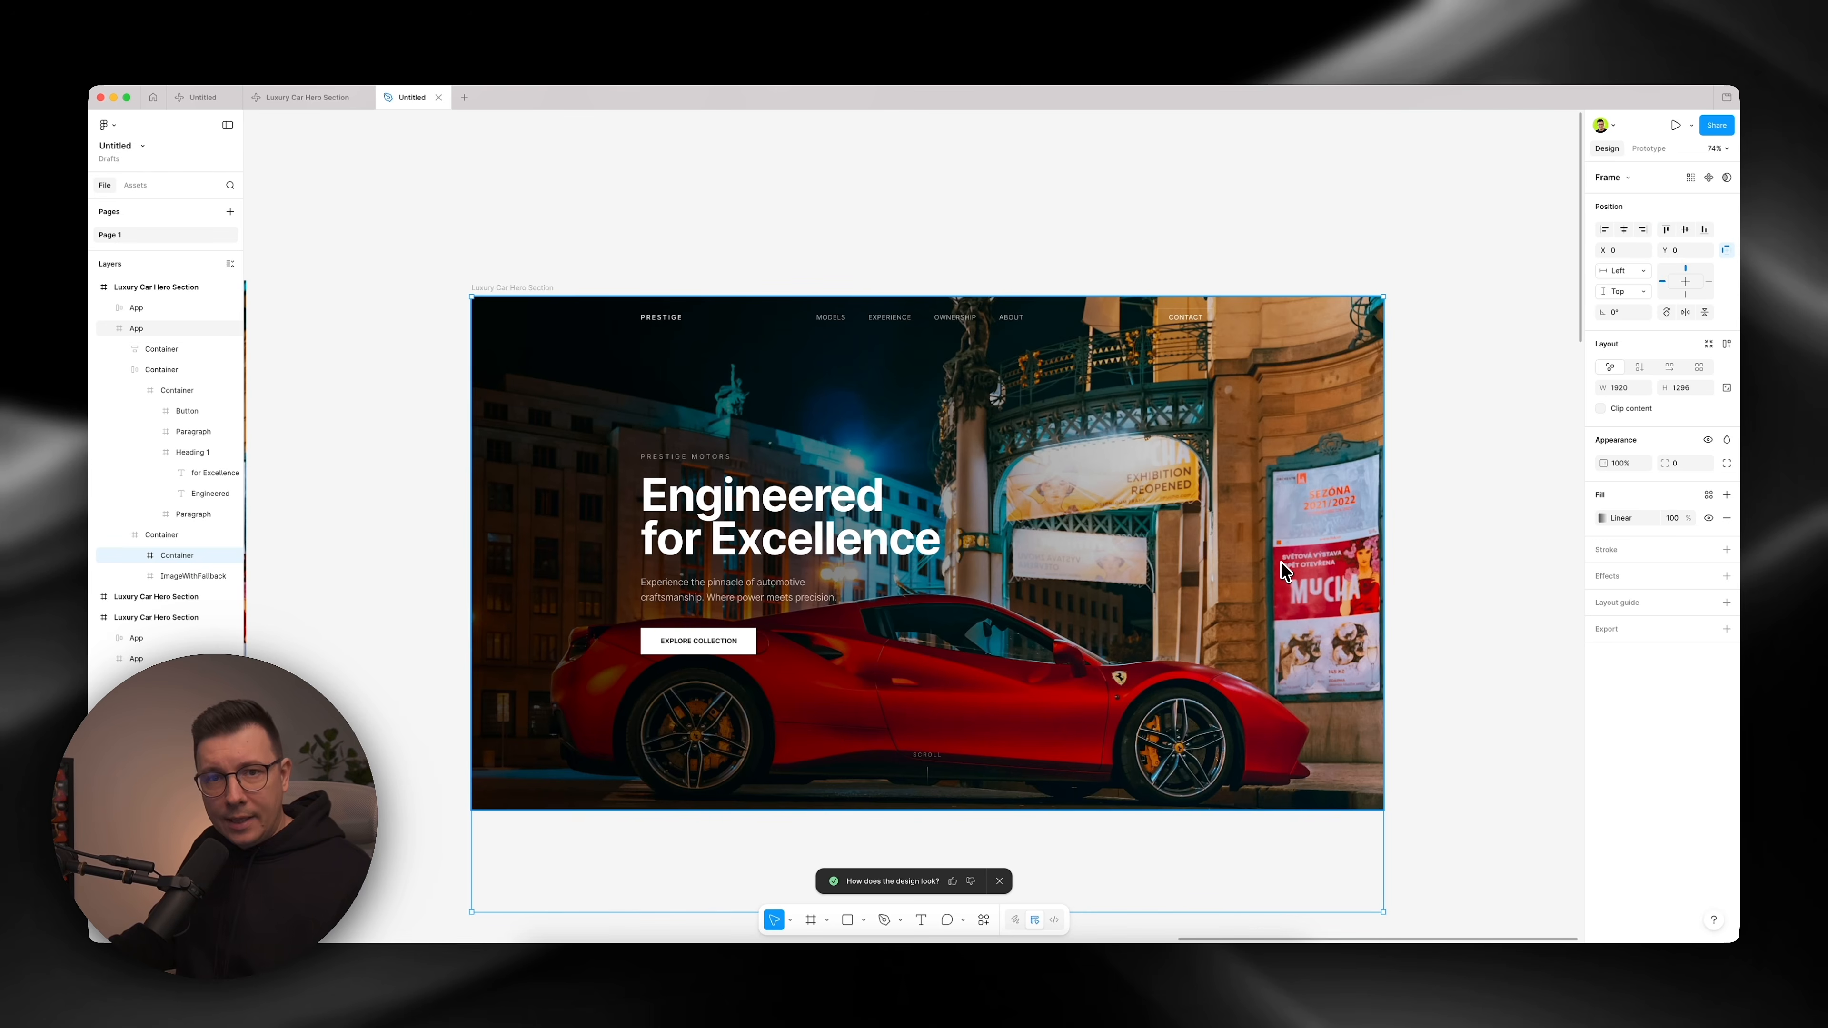
Switch to the g class workflow in Figma Weave and read the prompt node describing the two-story cabin in a winter forest.
scroll(1054, 495, "left", 2)
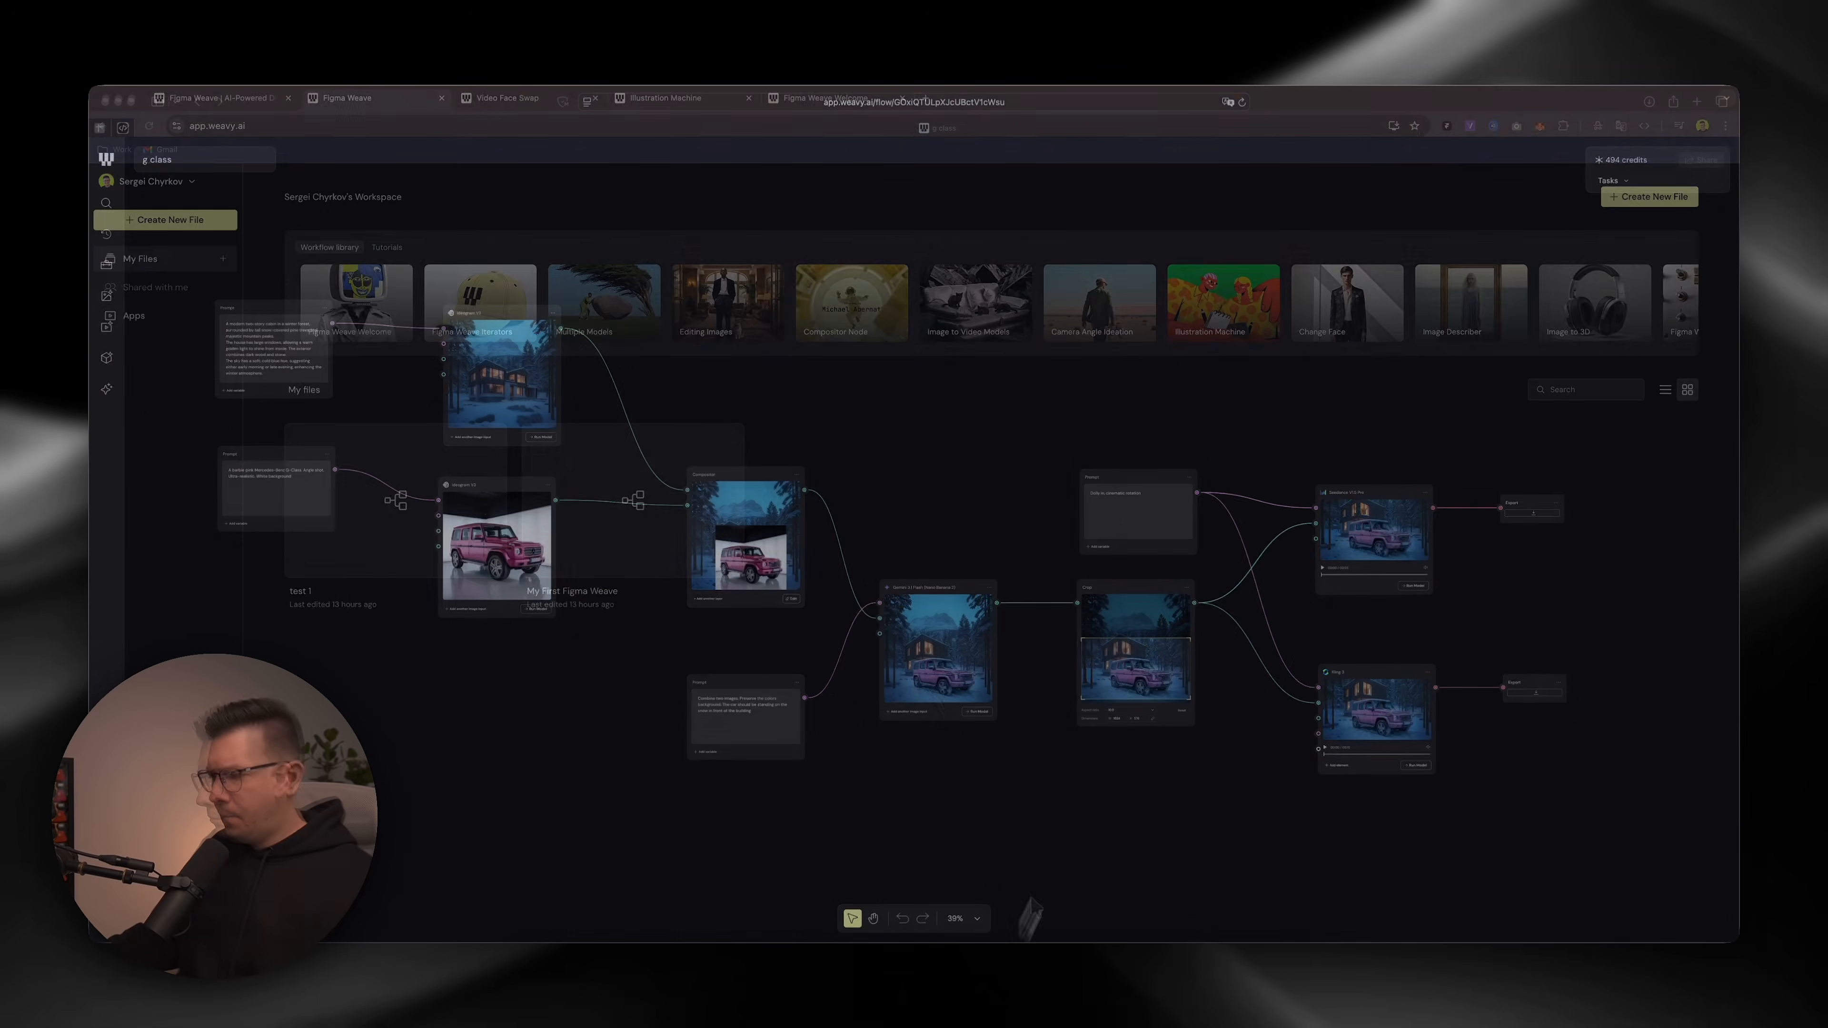
scroll(725, 390, "left", 1)
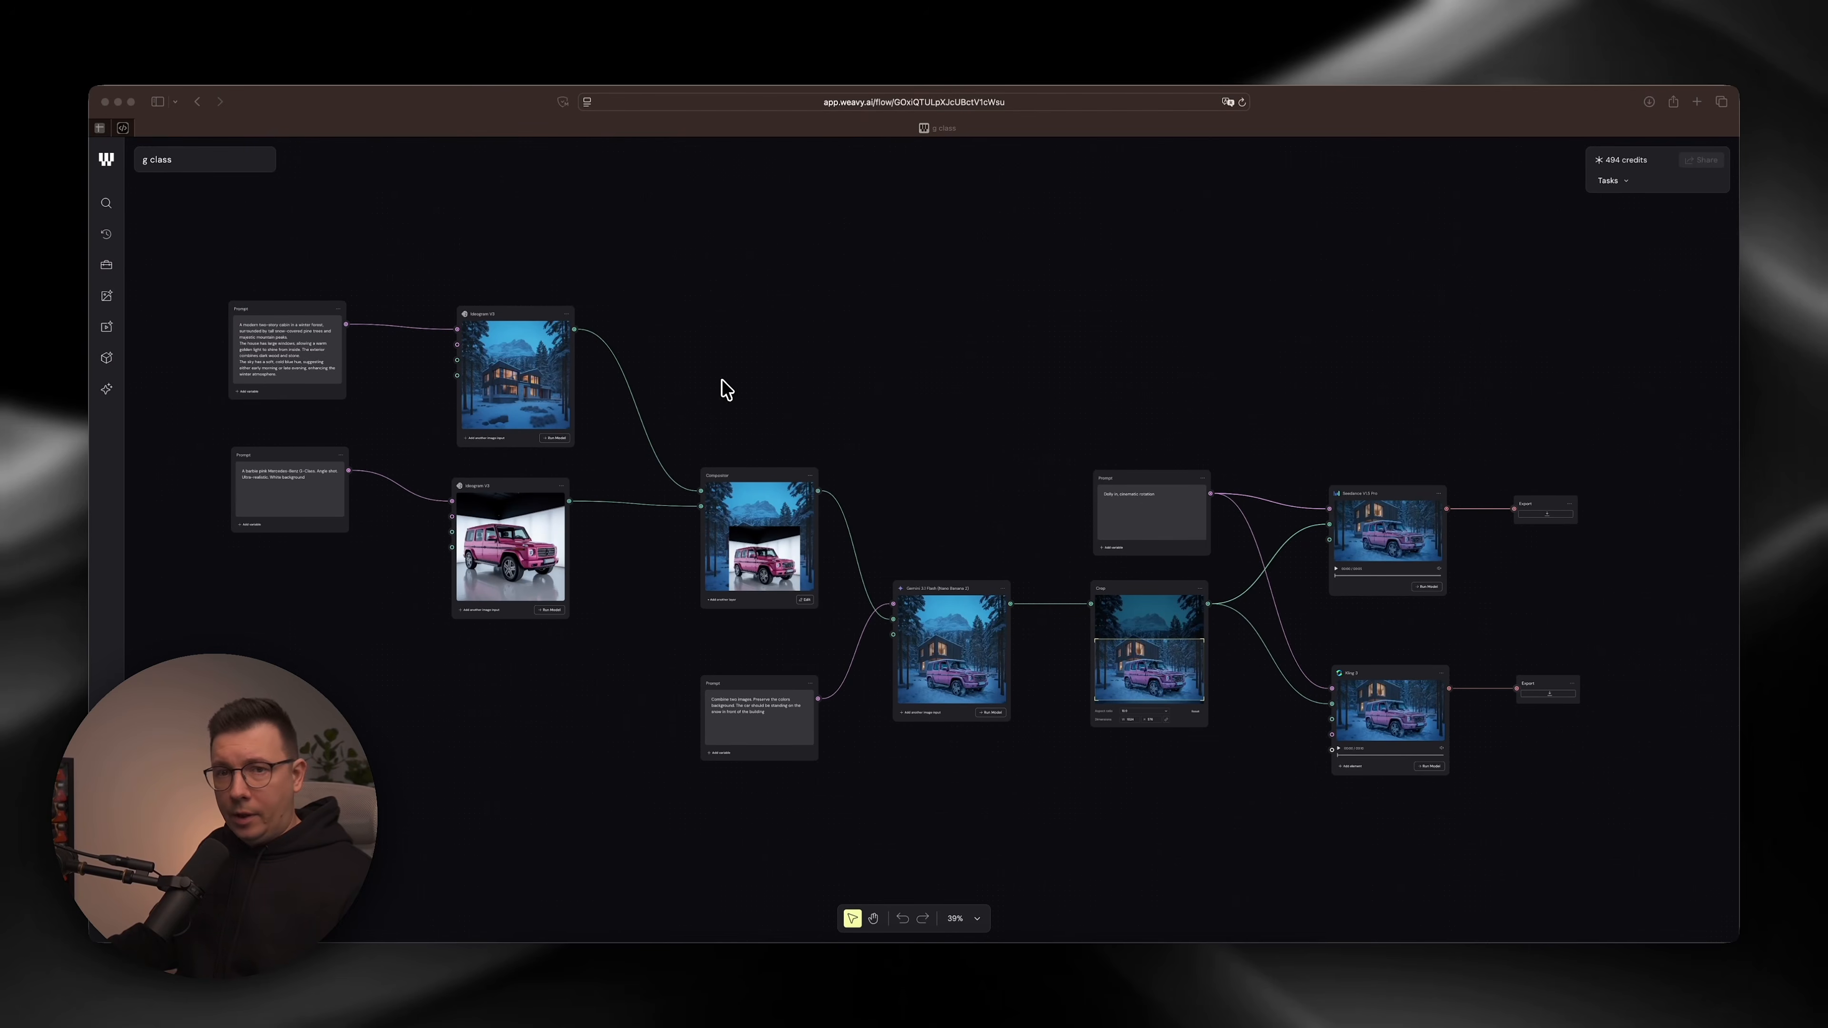
scroll(887, 368, "left", 10)
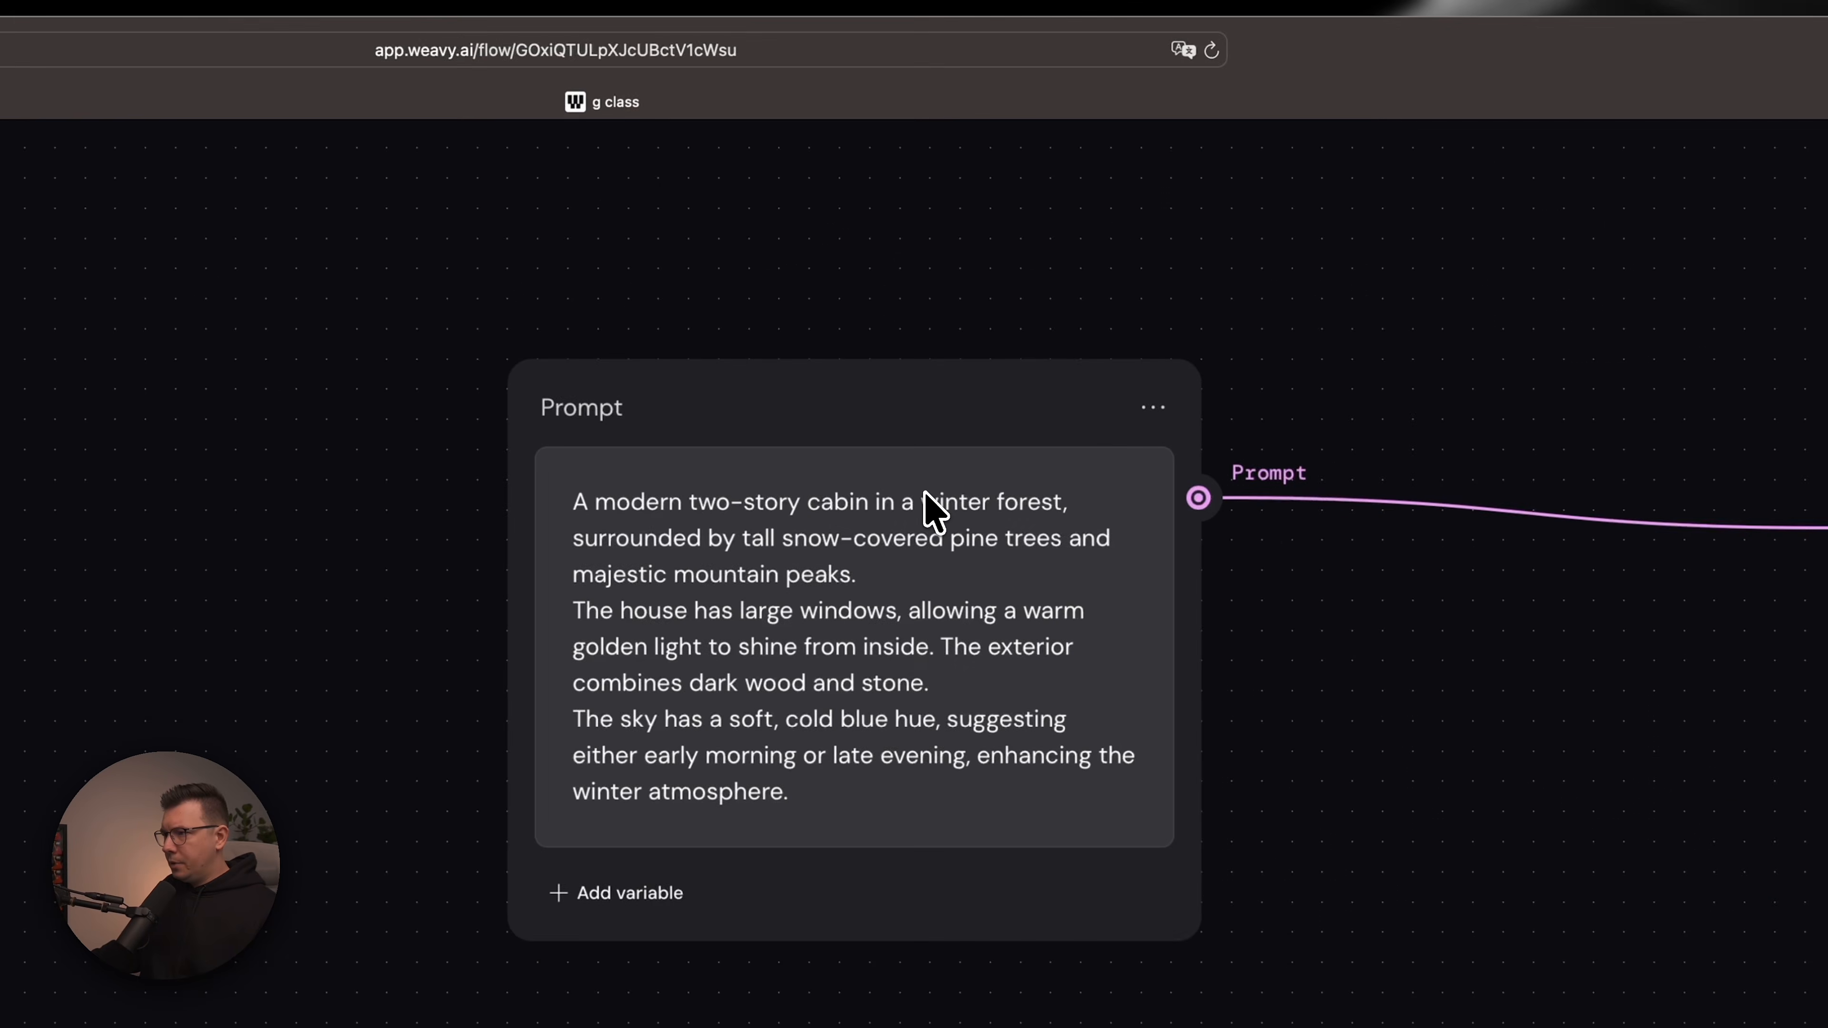
scroll(828, 627, "down", 2)
scroll(701, 612, "left", 3)
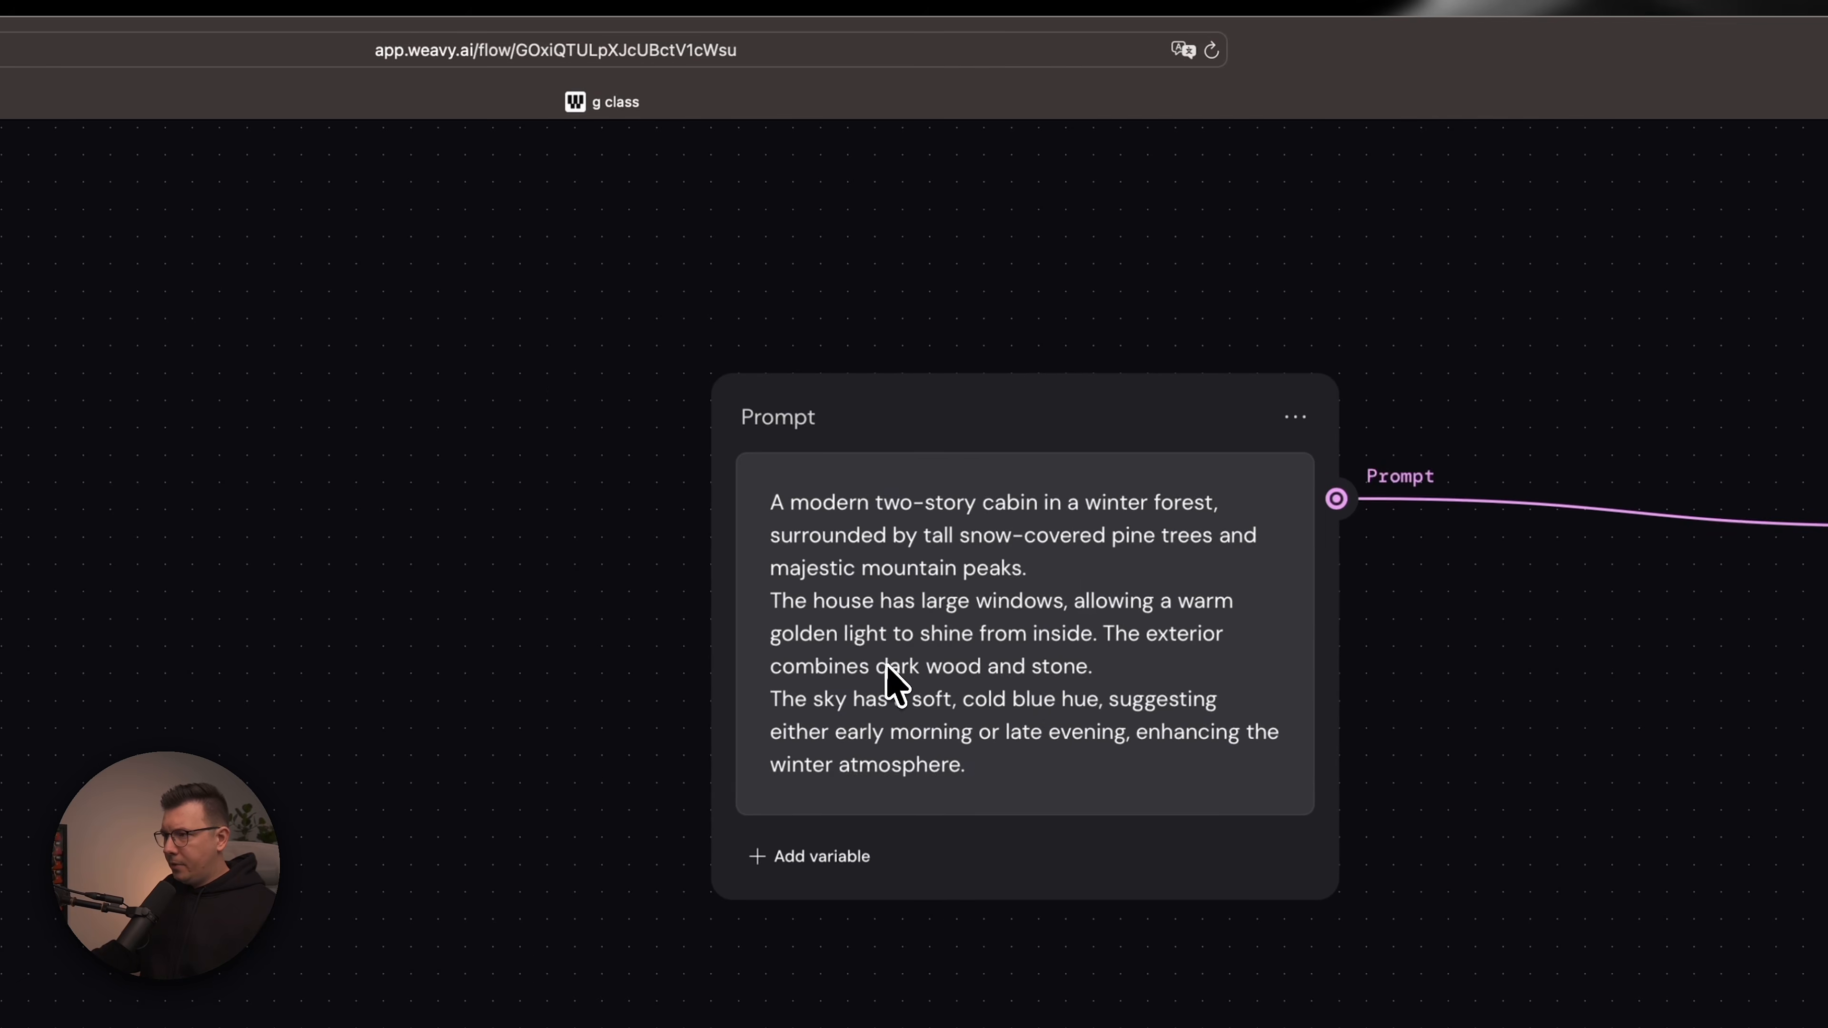
scroll(928, 569, "down", 3)
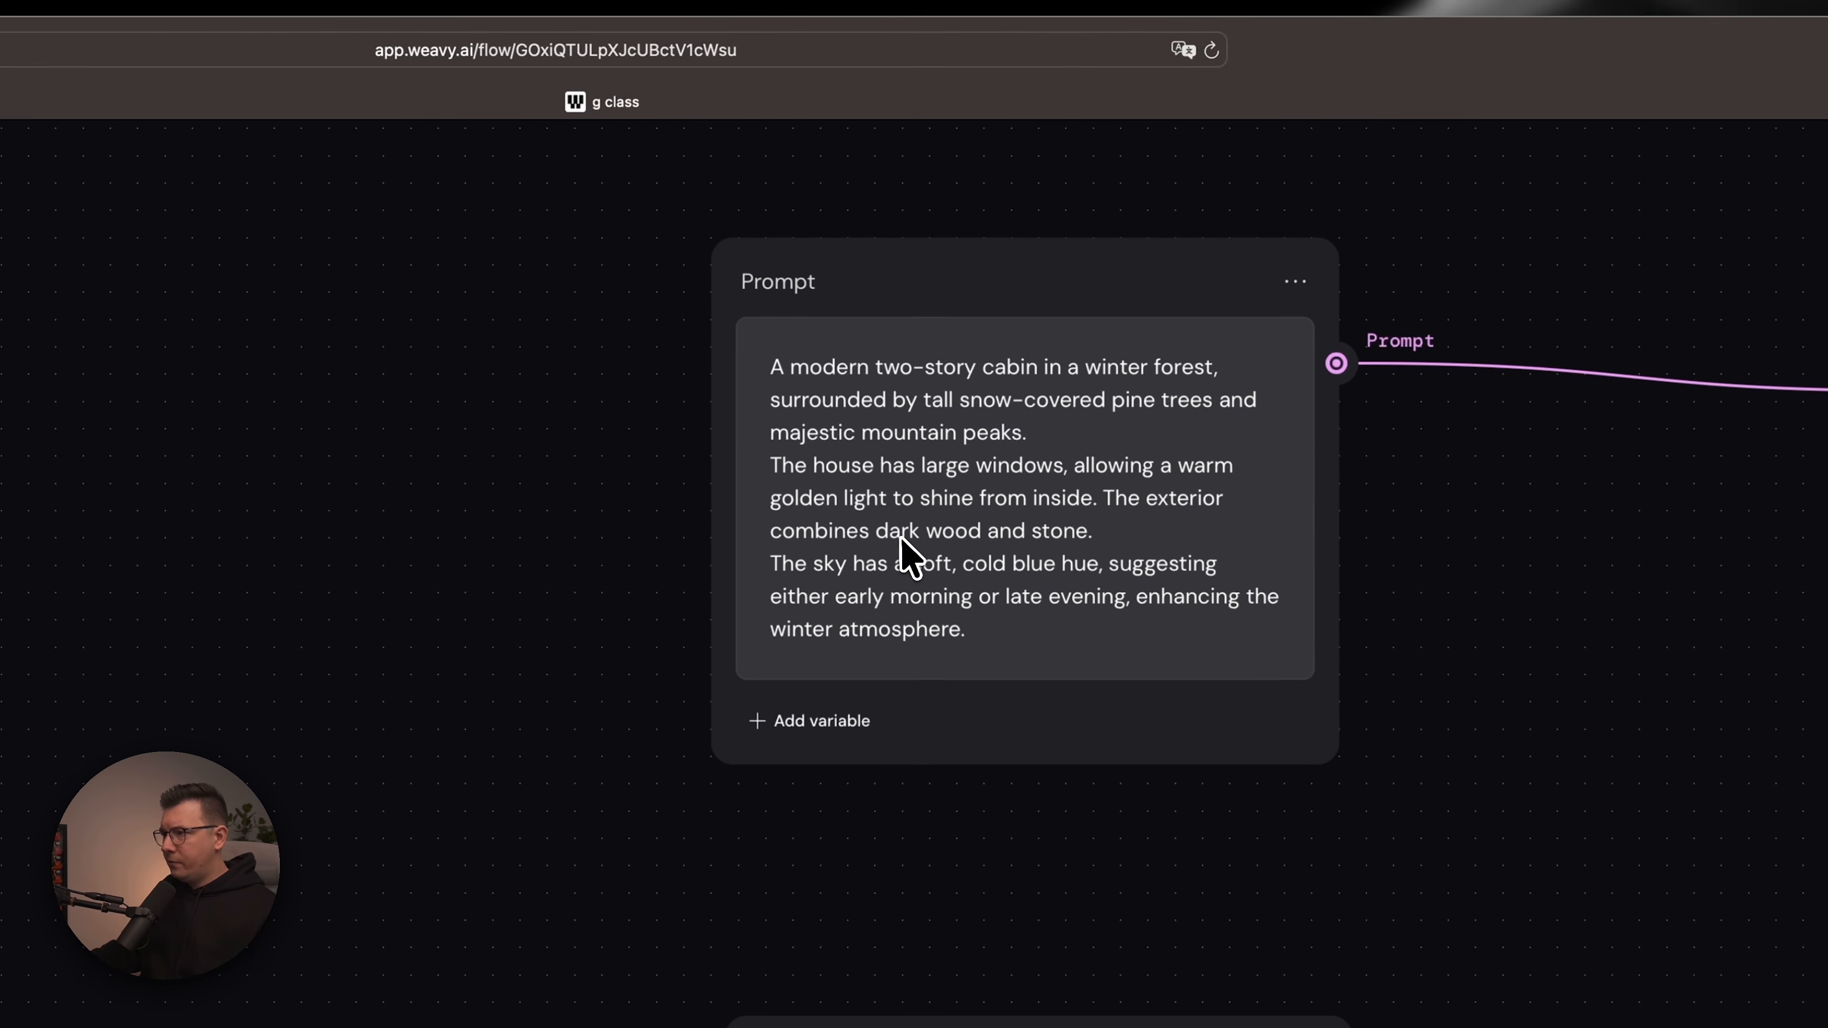
Examine the barbie pink Mercedes-Benz G-Class prompt and how both prompt nodes feed their Ideogram V3 nodes.
scroll(985, 471, "right", 5)
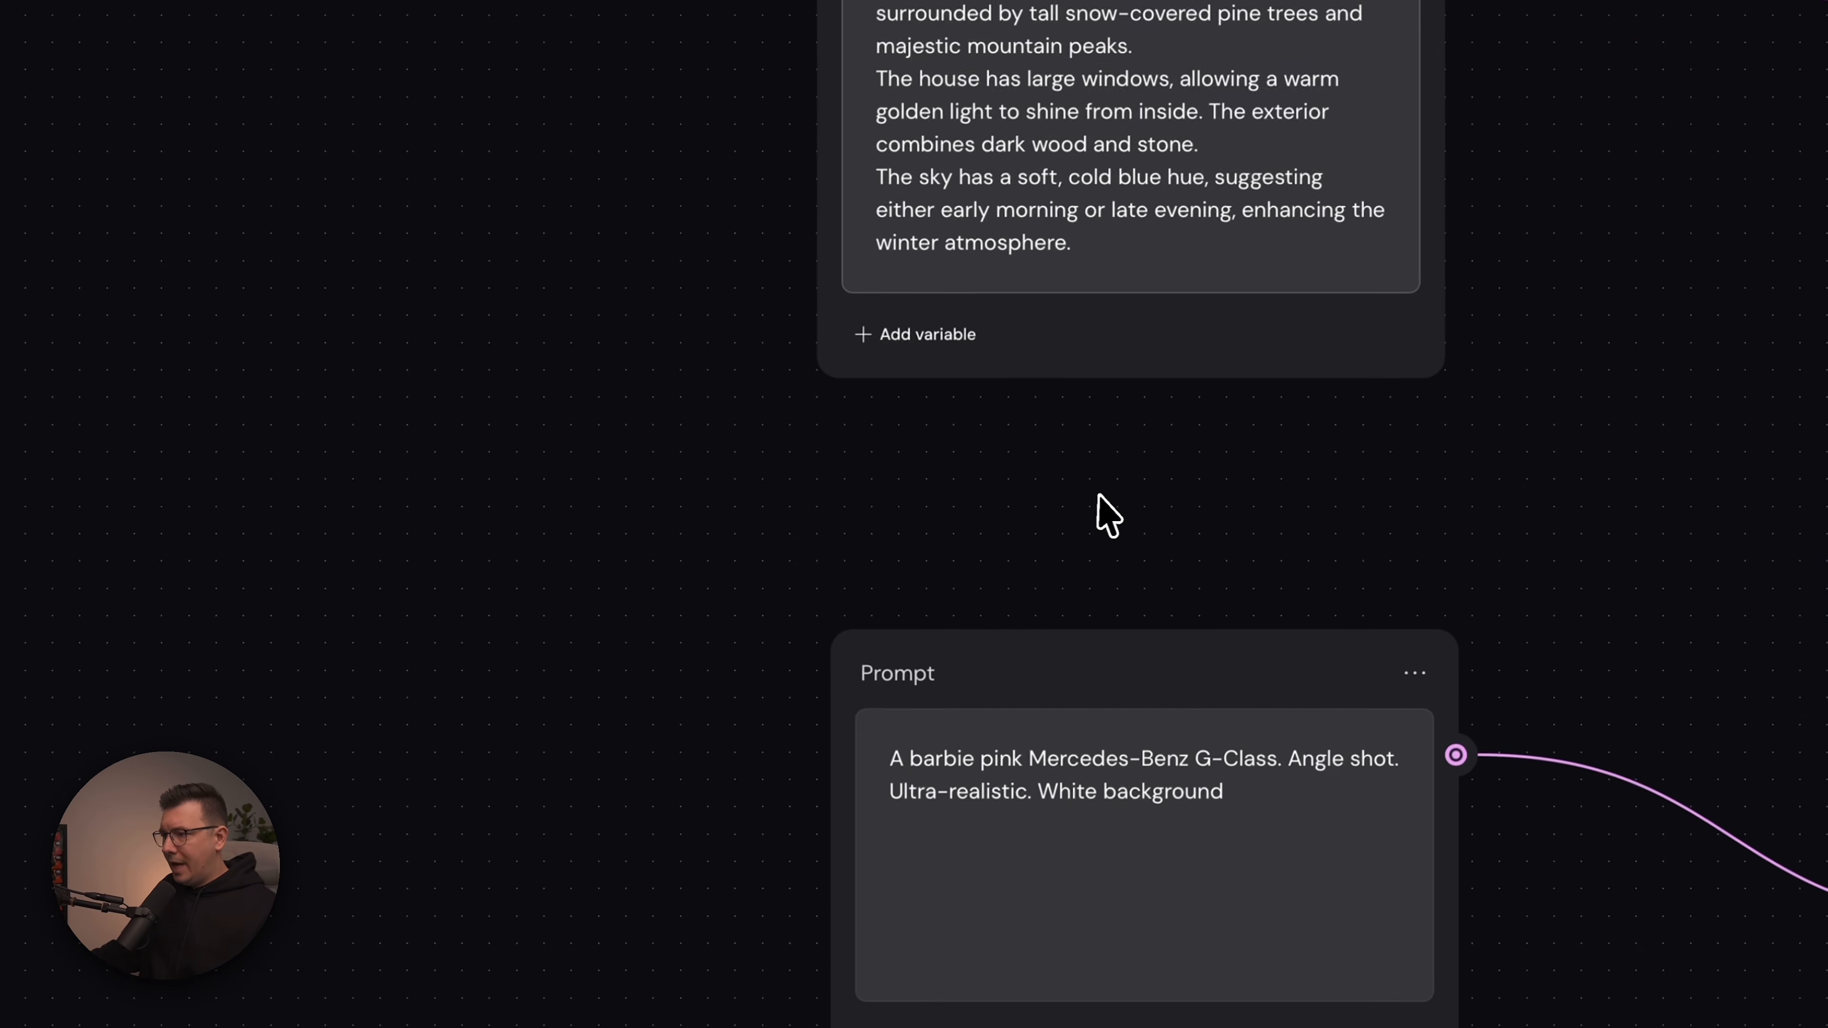
left_click(1022, 601)
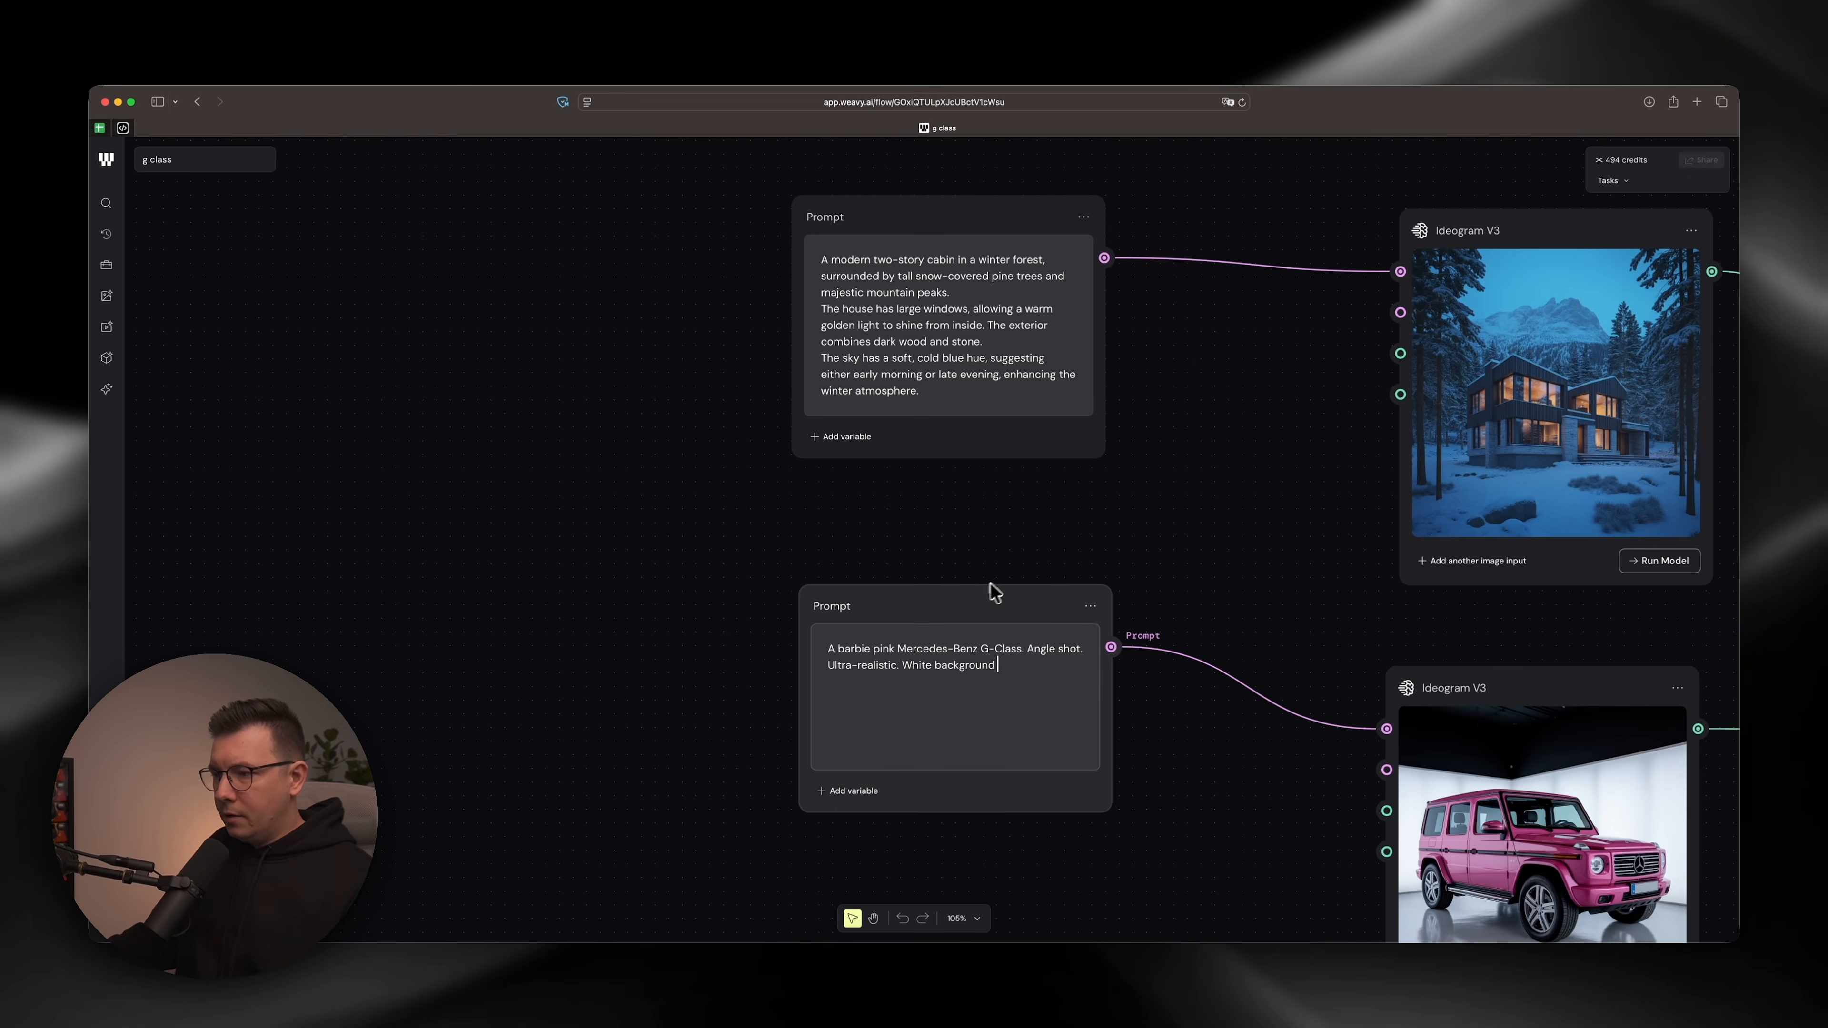
left_click(939, 532)
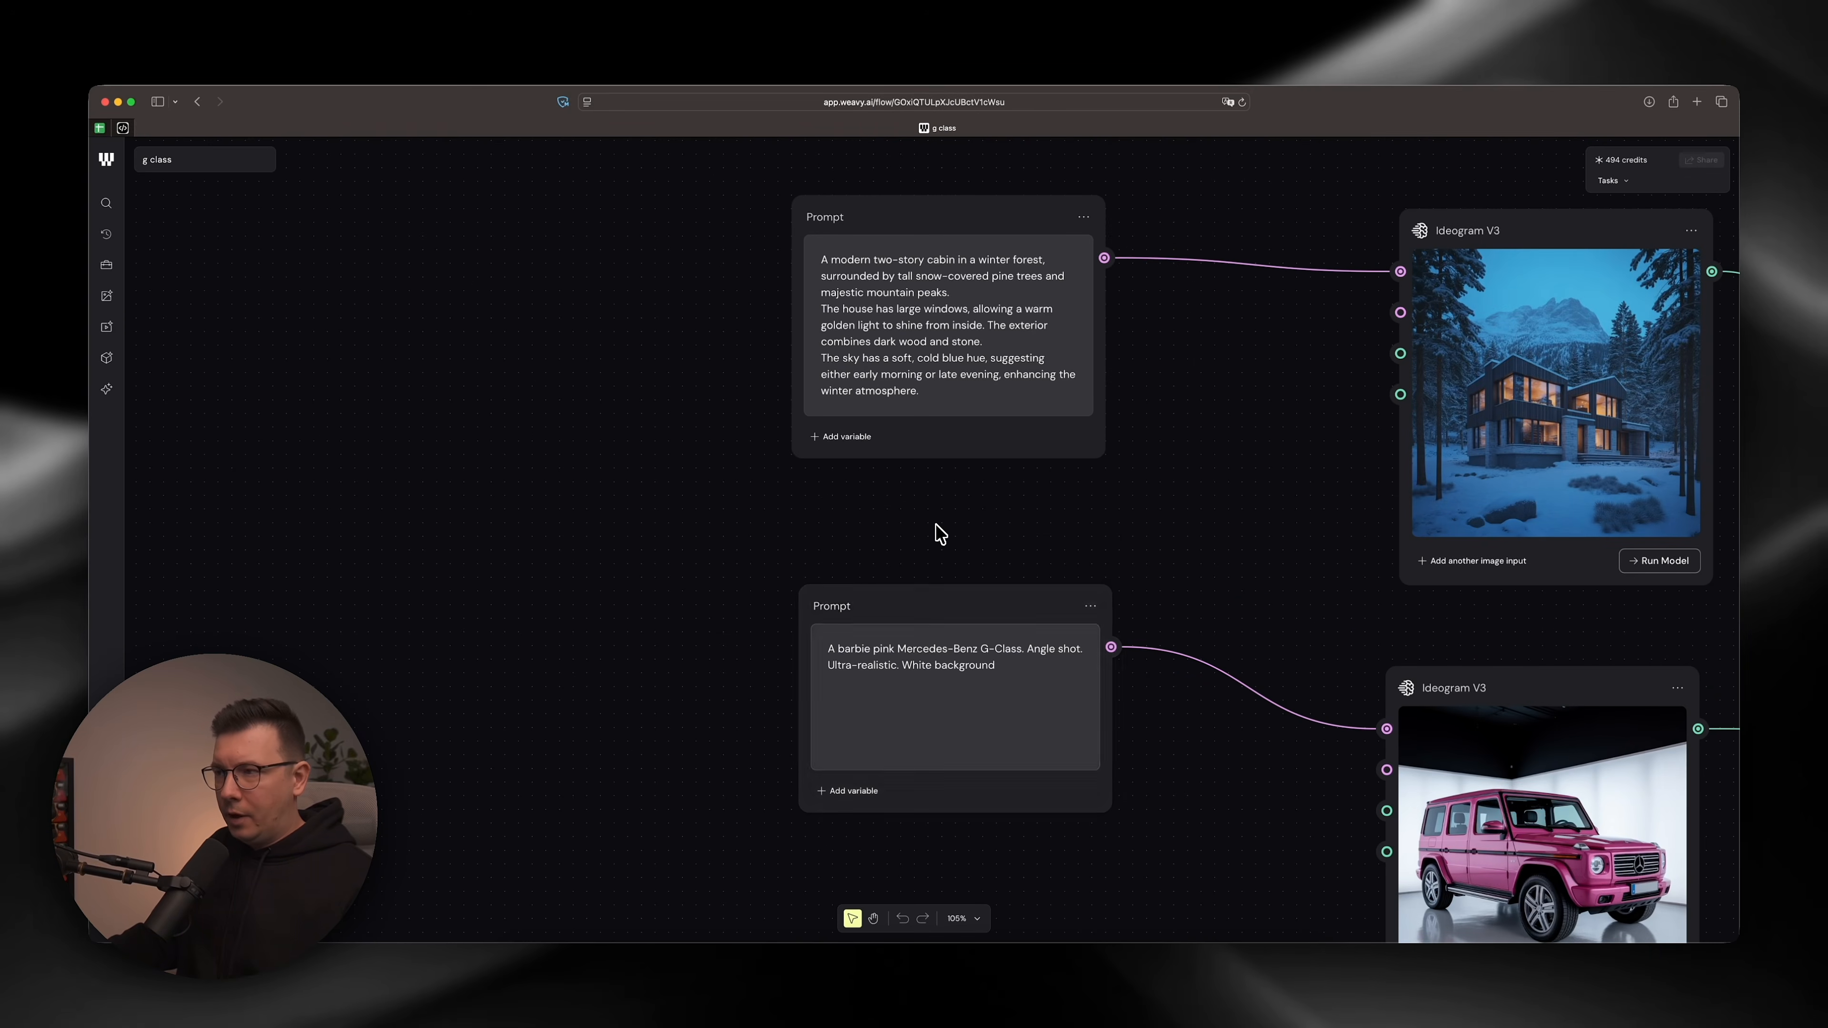
Open the node library and browse its quick access, toolbox, datatype and image model sections, including vector graphics and image editing models.
scroll(718, 441, "left", 5)
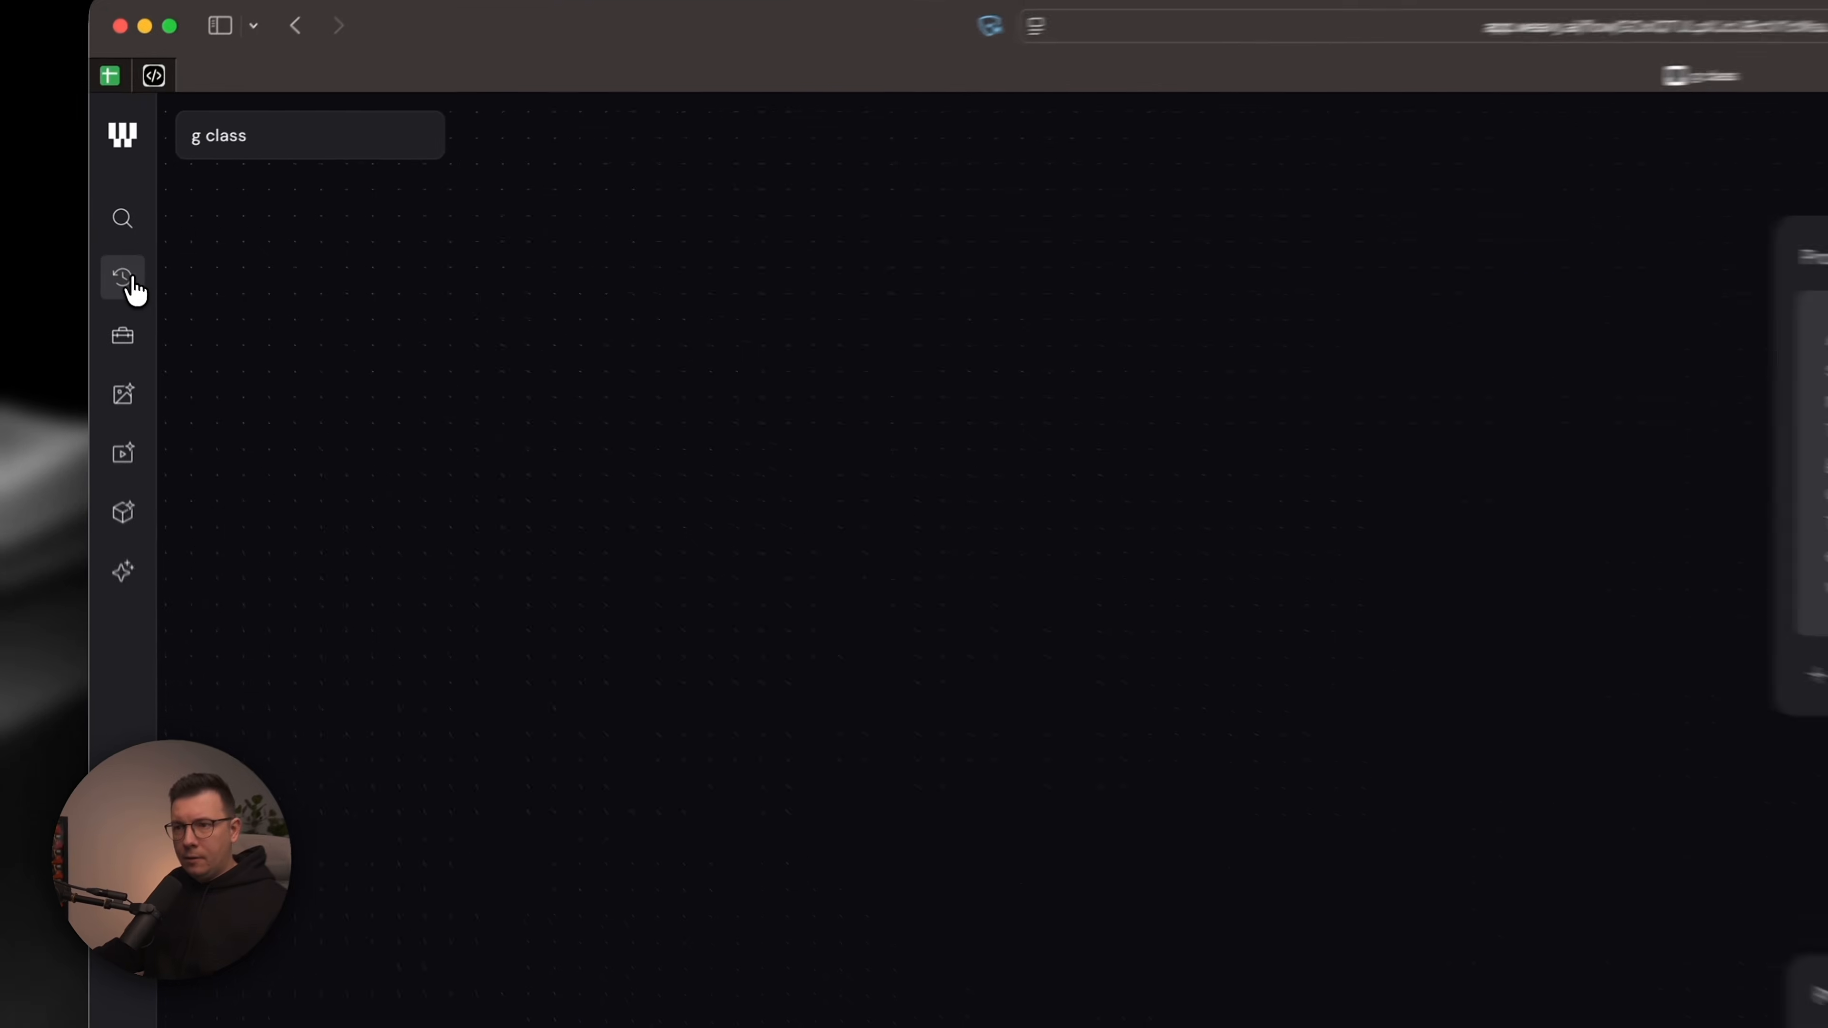
left_click(107, 236)
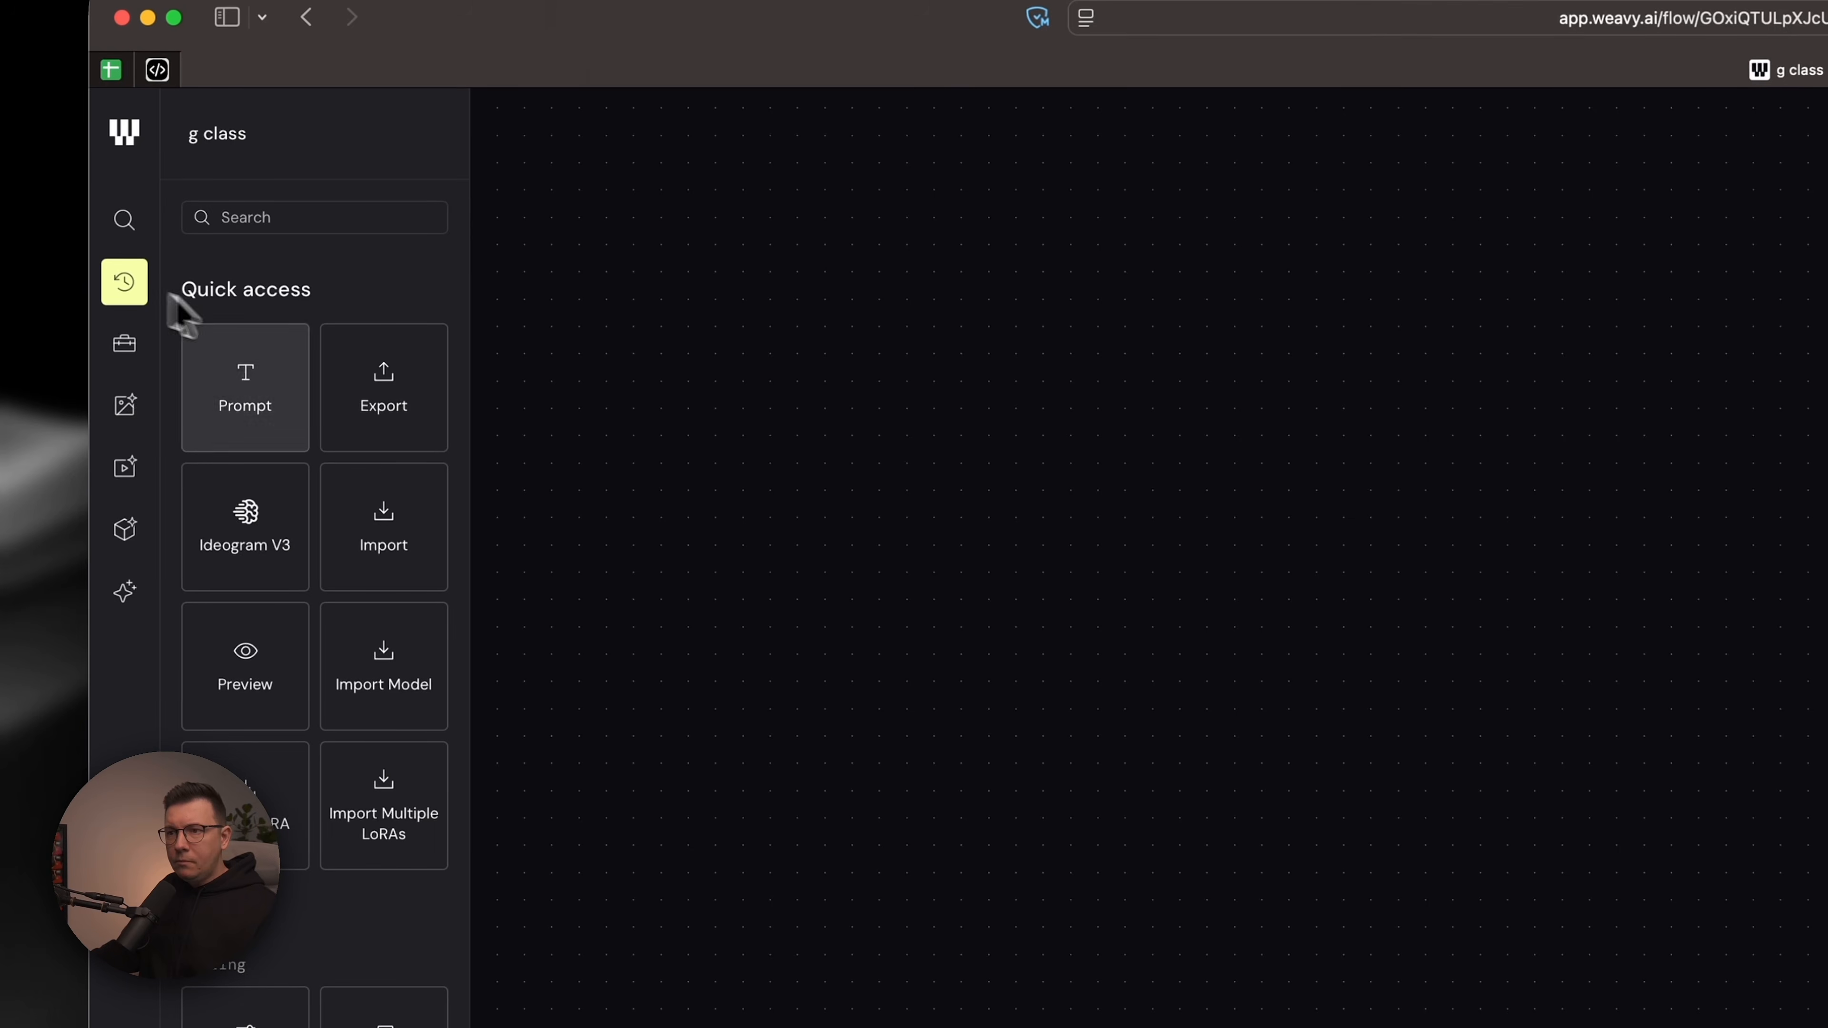
scroll(295, 512, "down", 15)
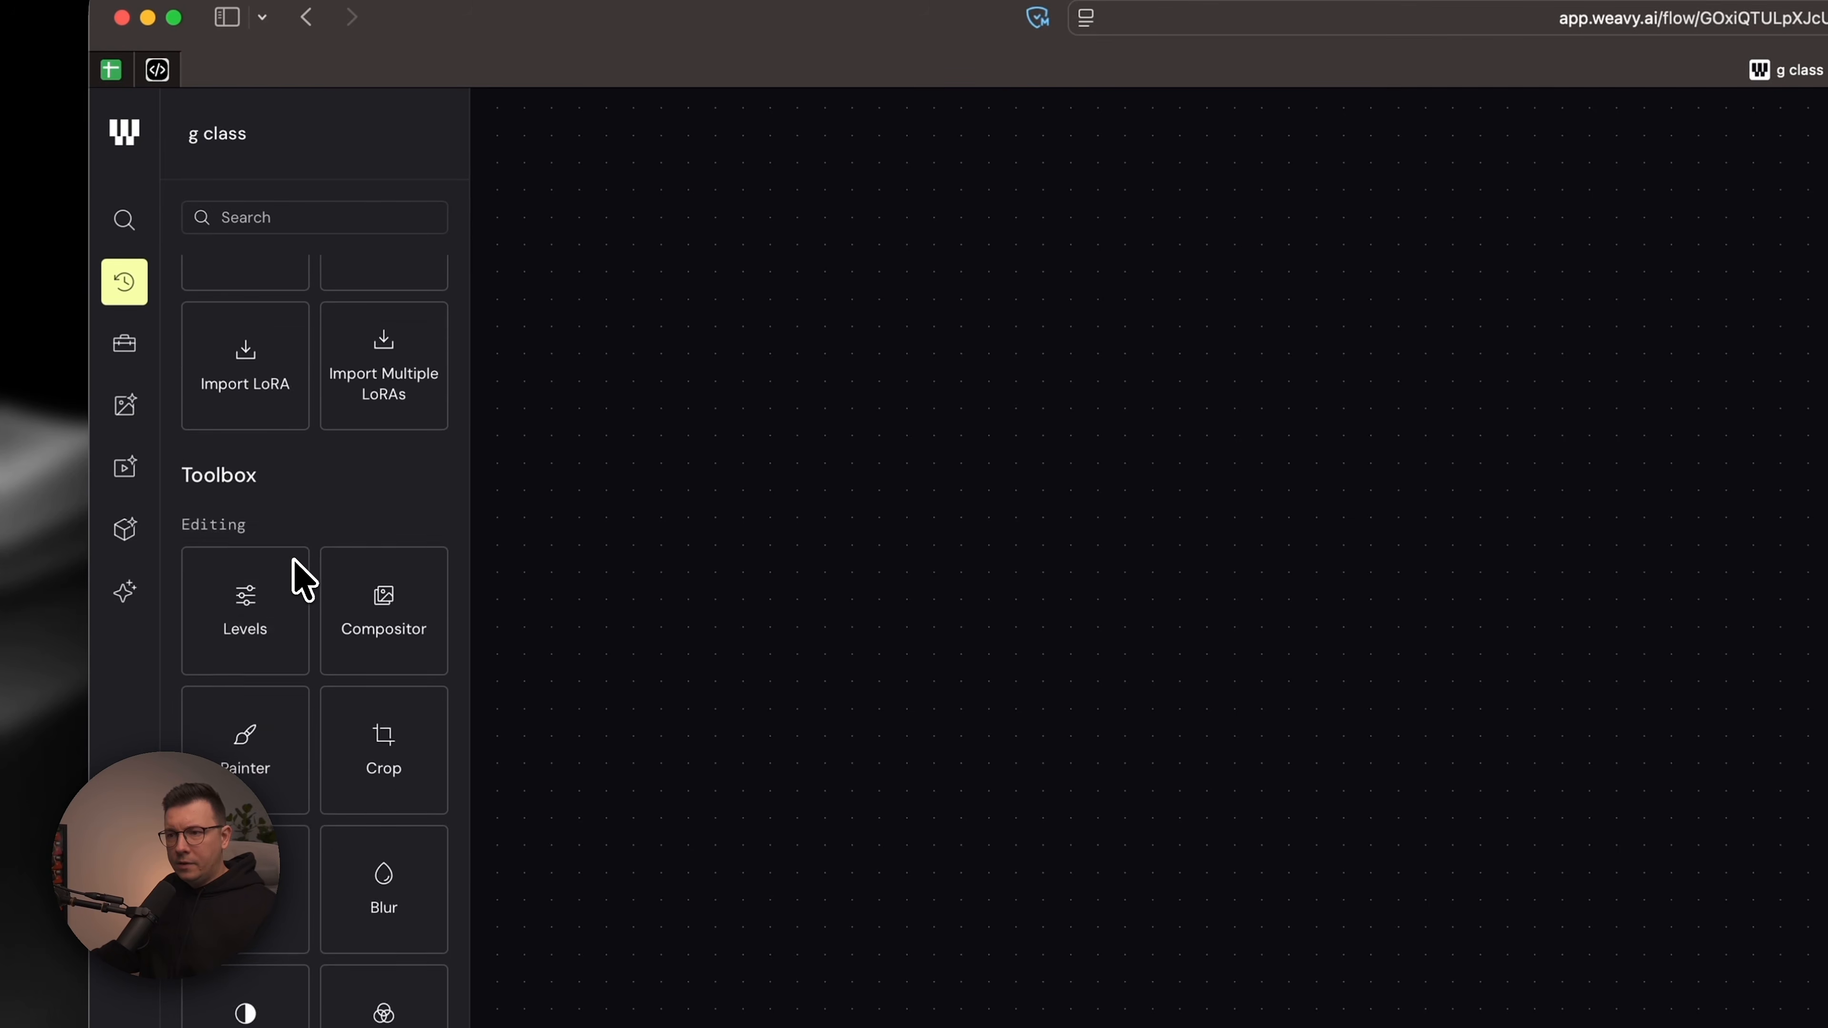
scroll(302, 576, "down", 12)
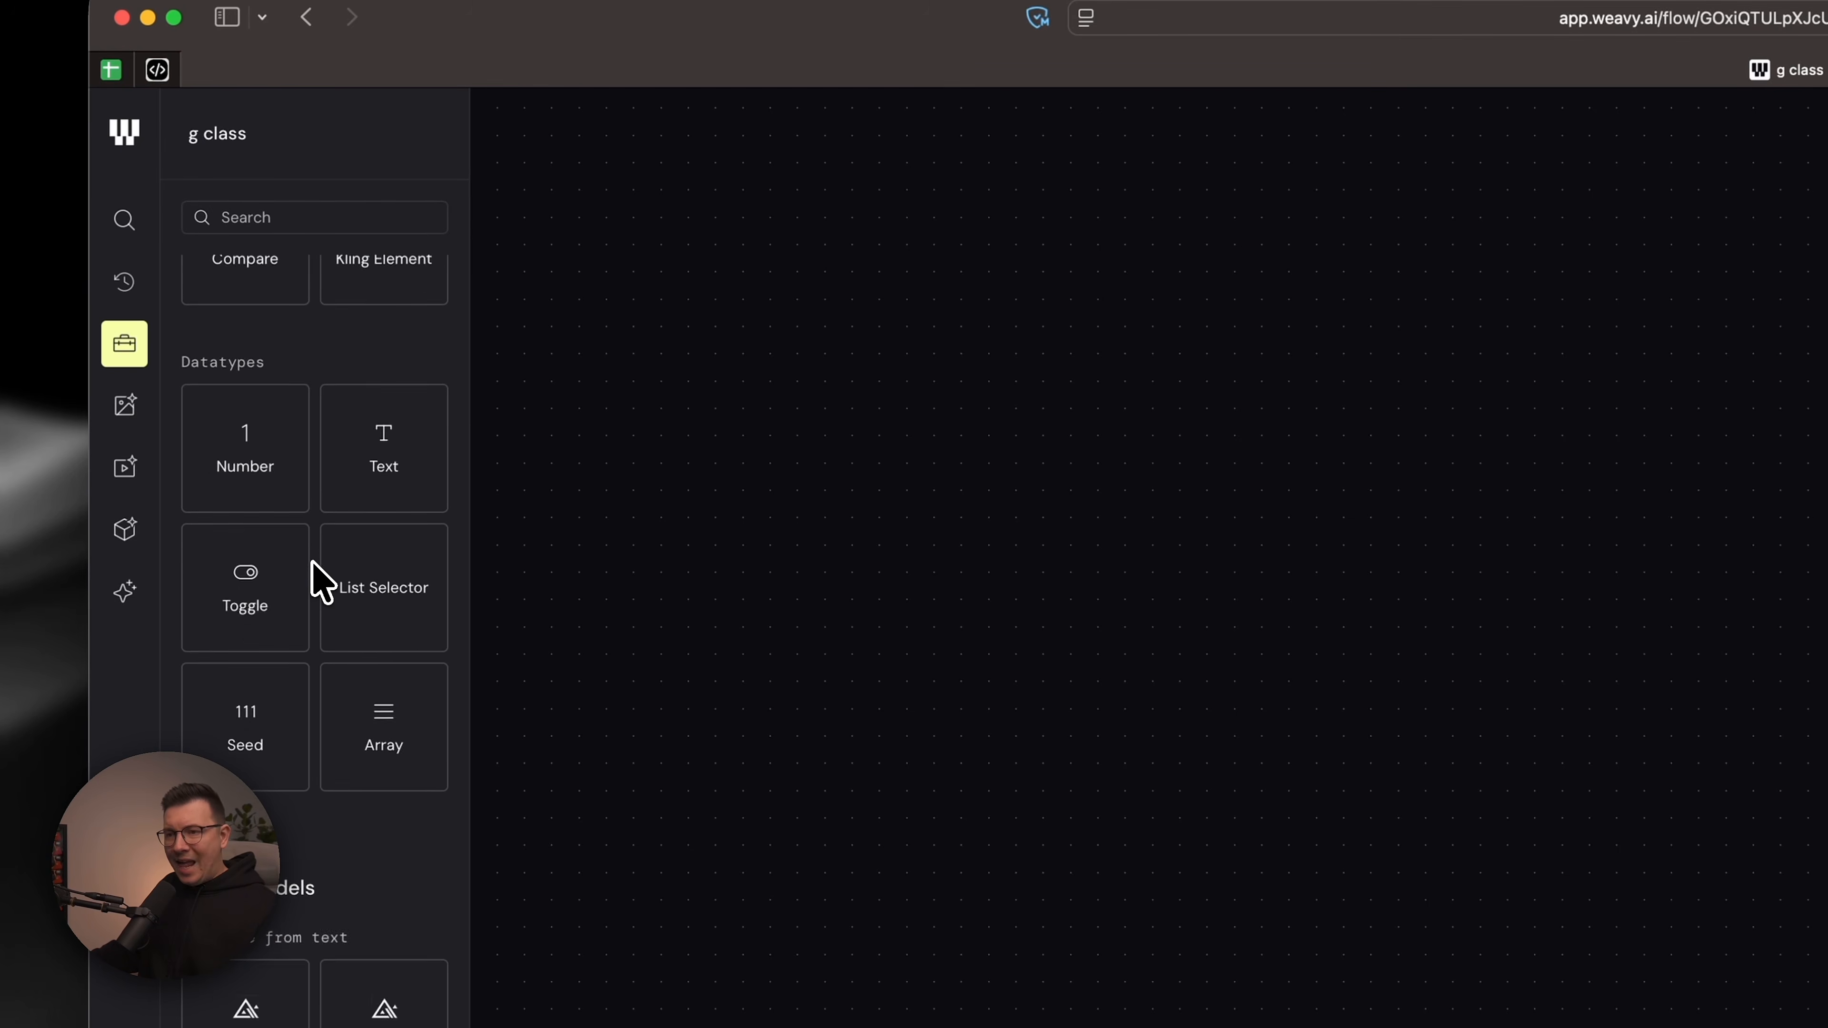
scroll(319, 584, "down", 3)
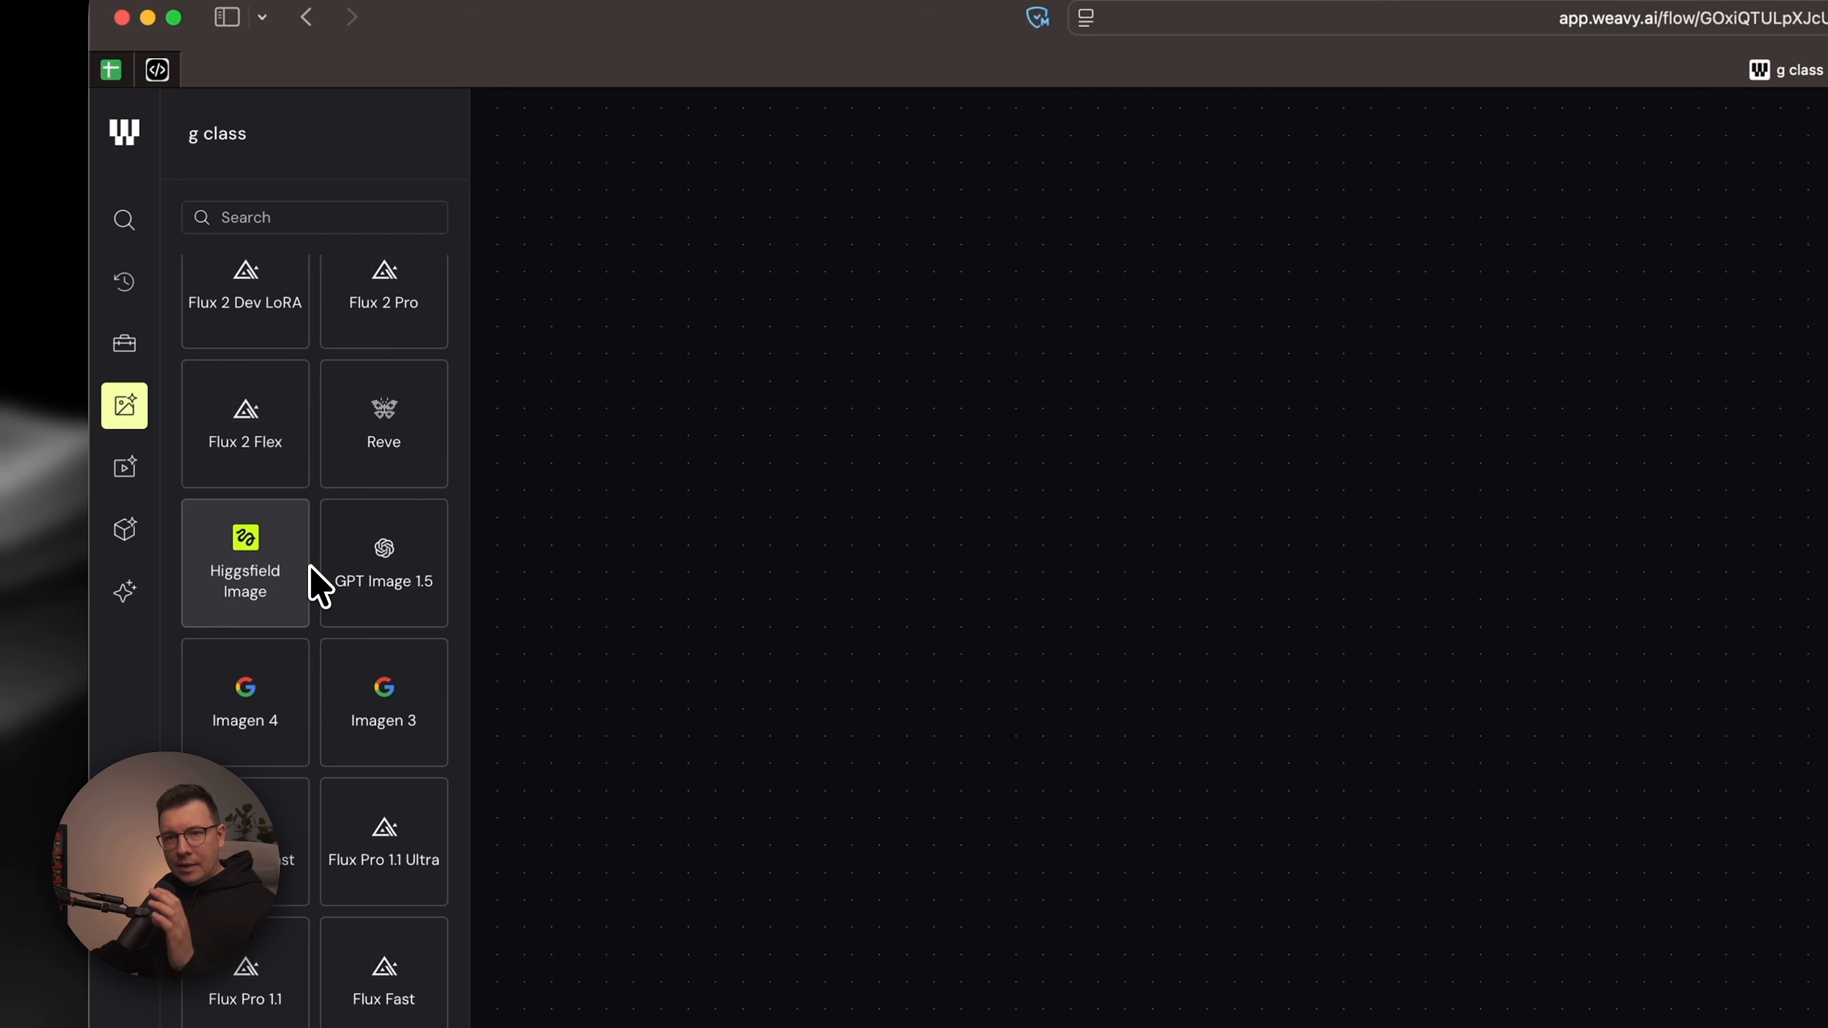
scroll(288, 605, "down", 3)
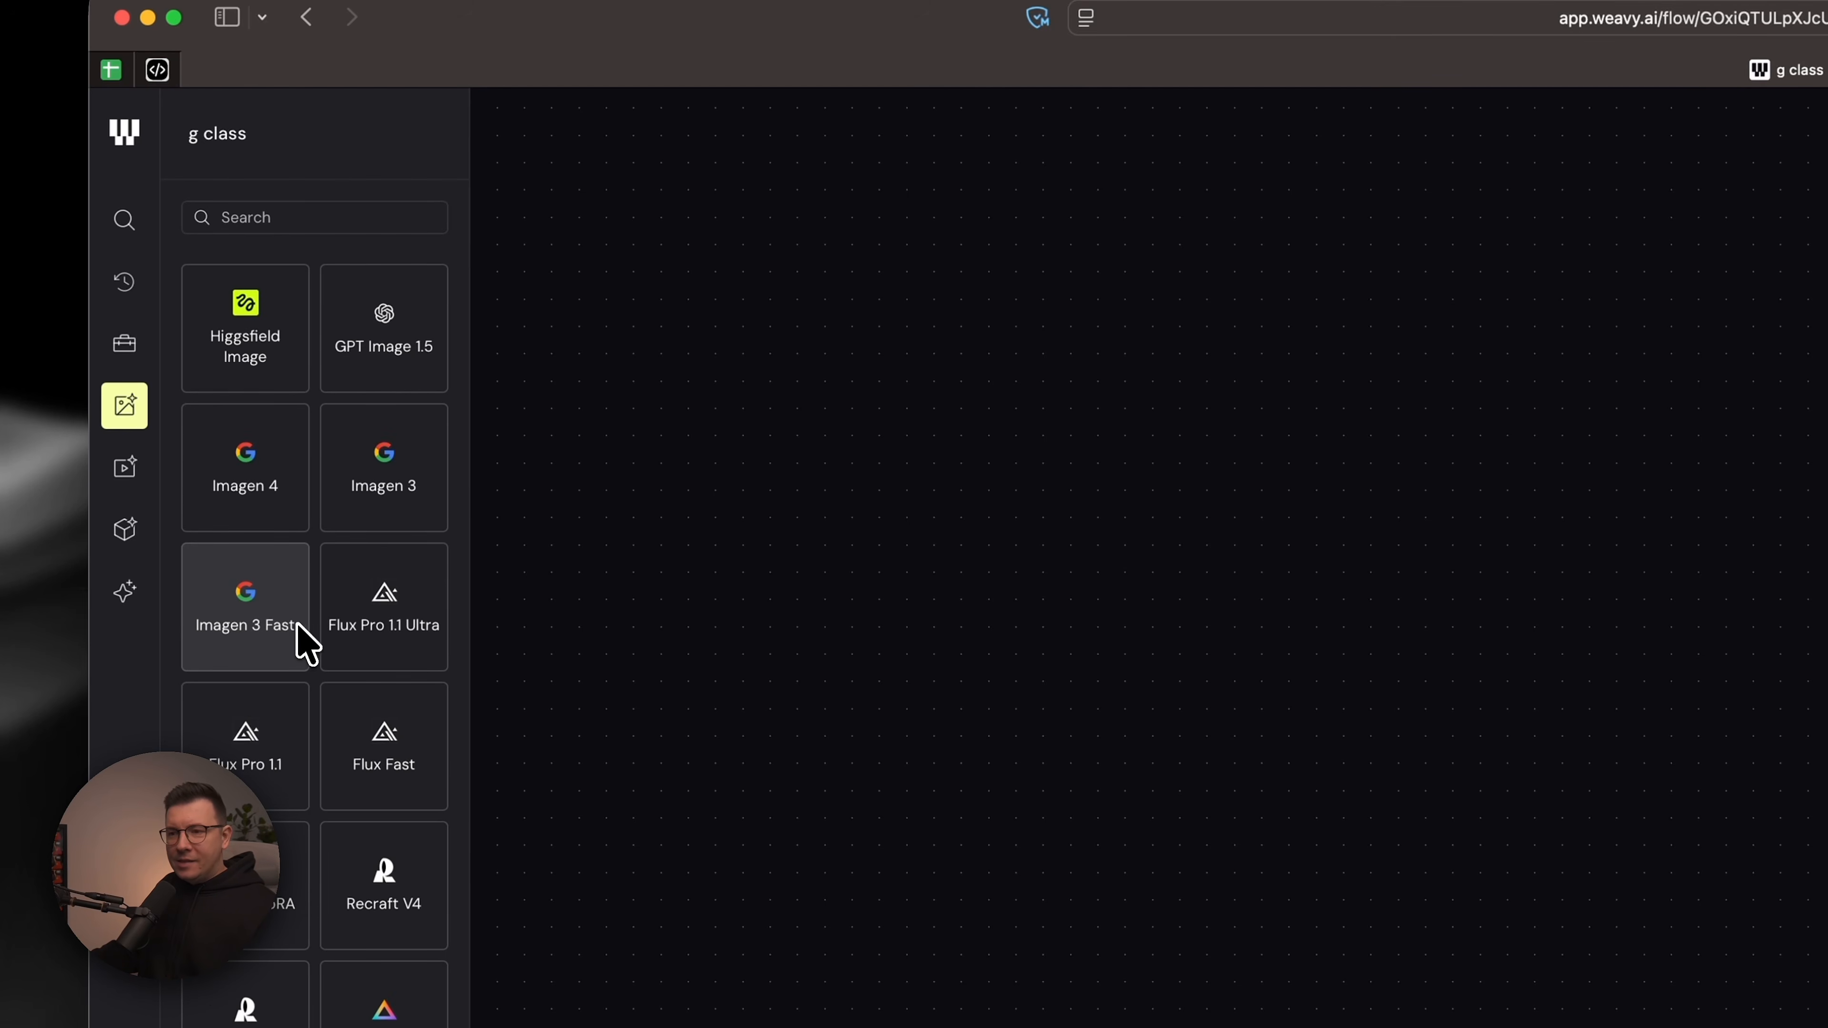
scroll(298, 380, "down", 8)
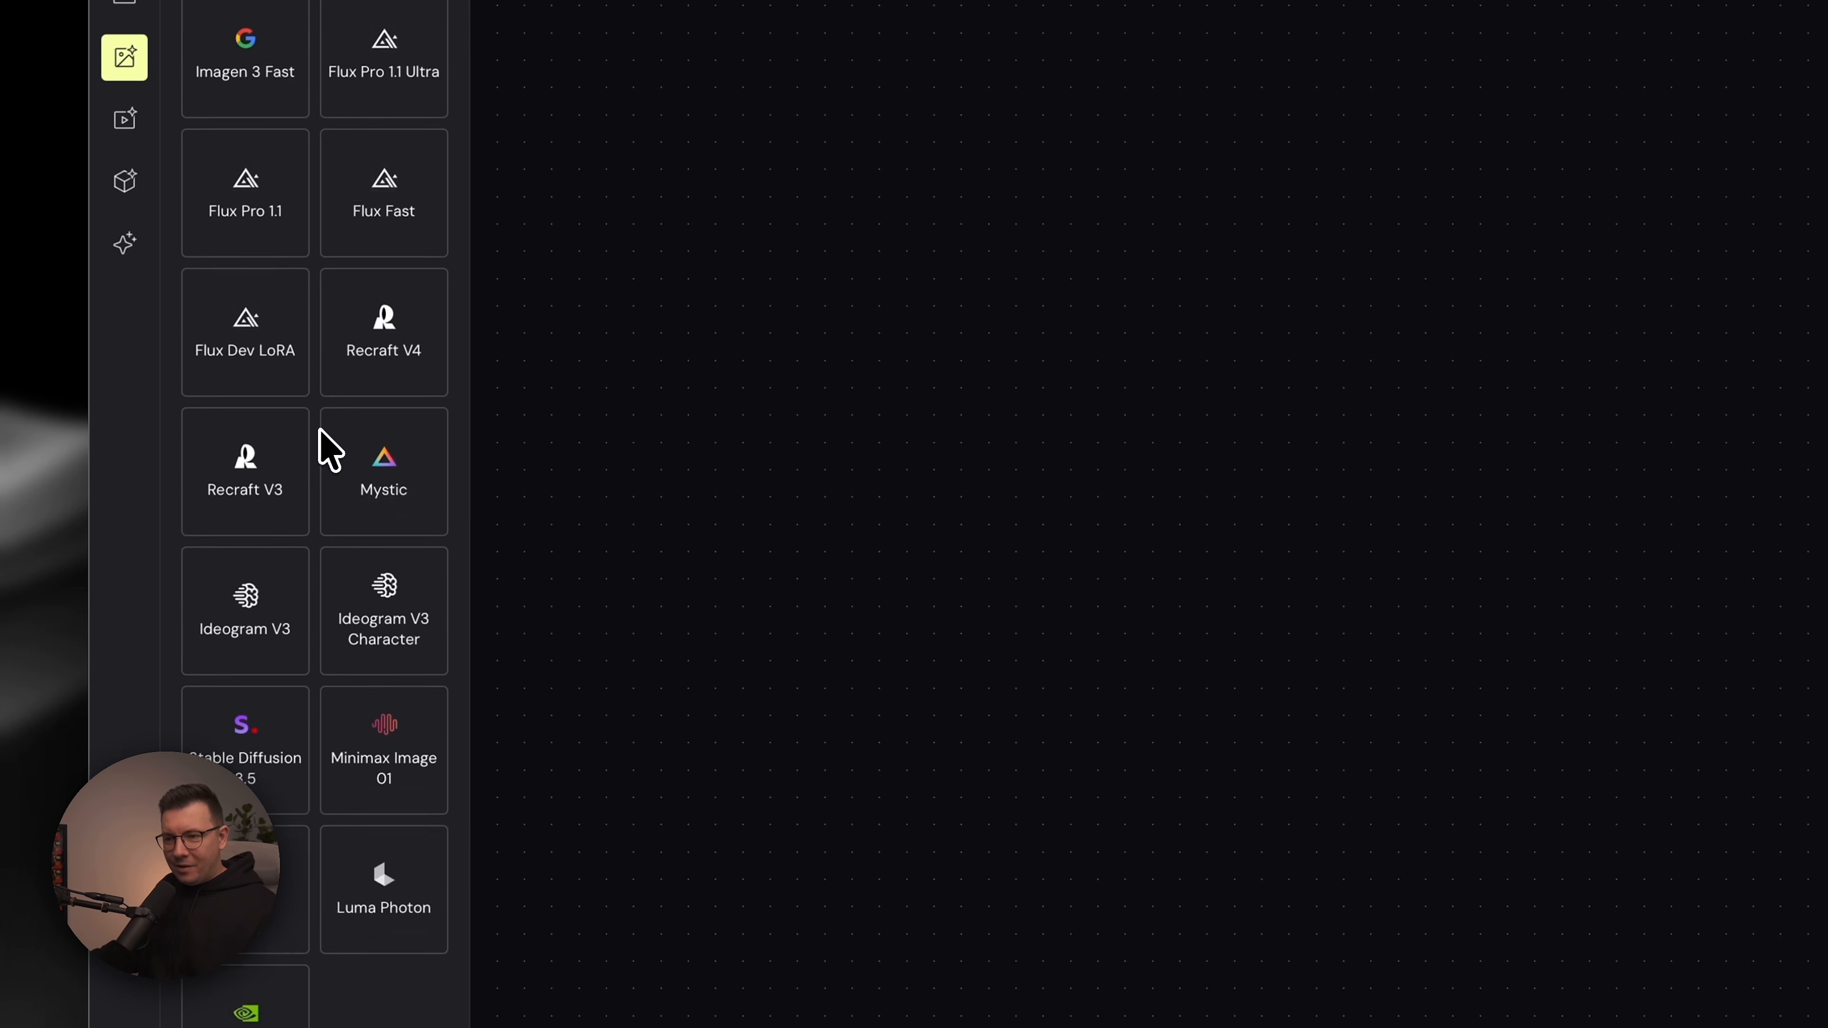
scroll(327, 450, "down", 9)
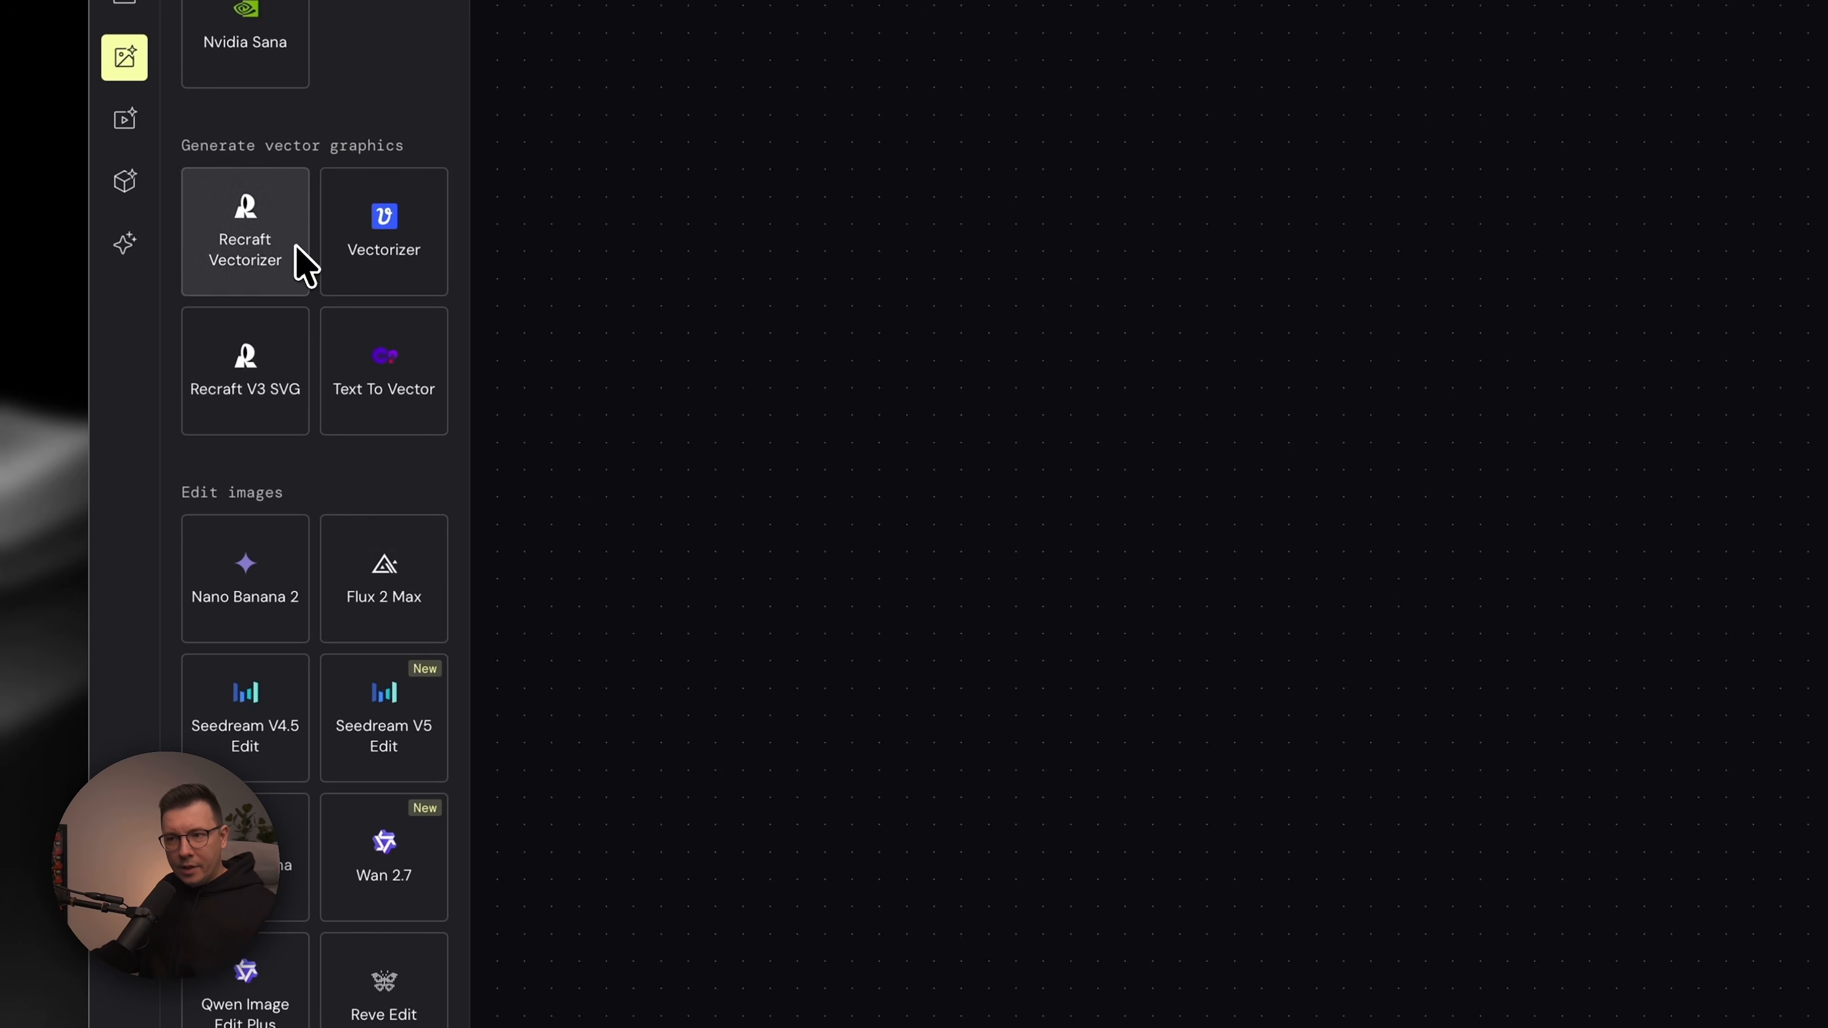
scroll(306, 432, "down", 8)
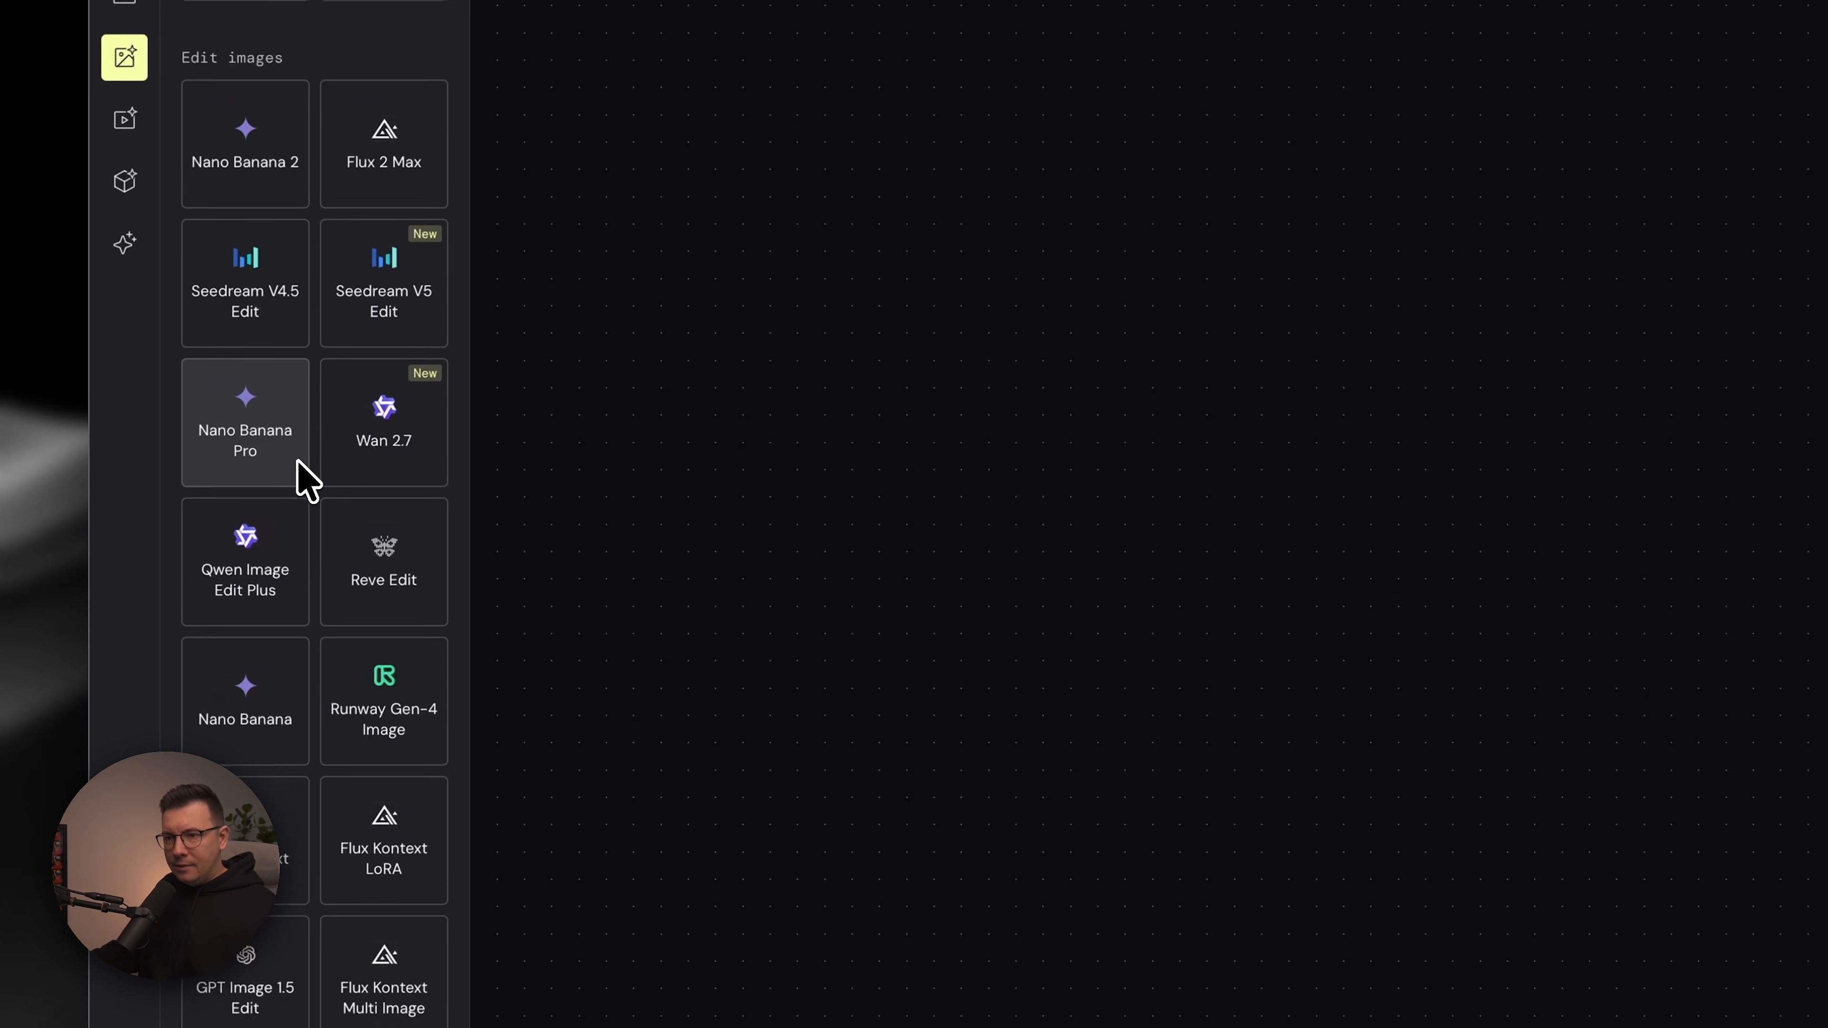
scroll(294, 461, "down", 20)
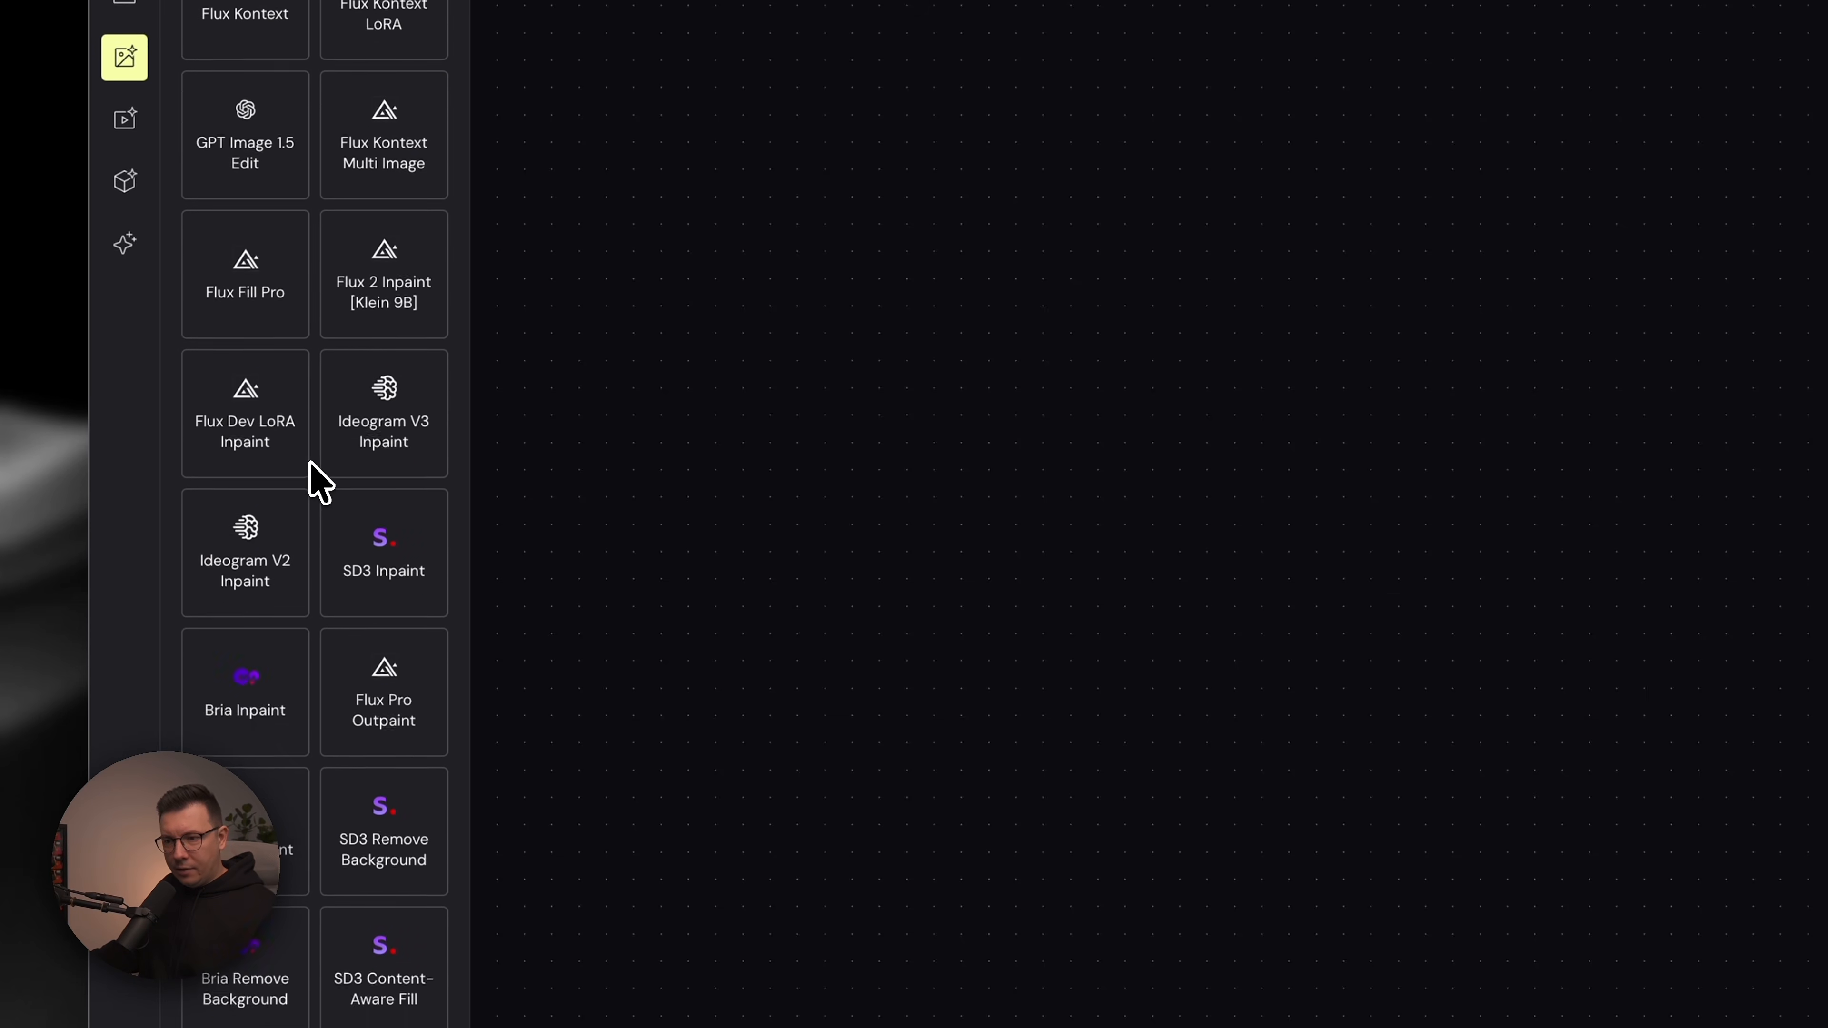
Examine the video models in the library and read the descriptions of Seedance 2.0, Sora 2 and Higgsfield Video.
scroll(309, 463, "down", 20)
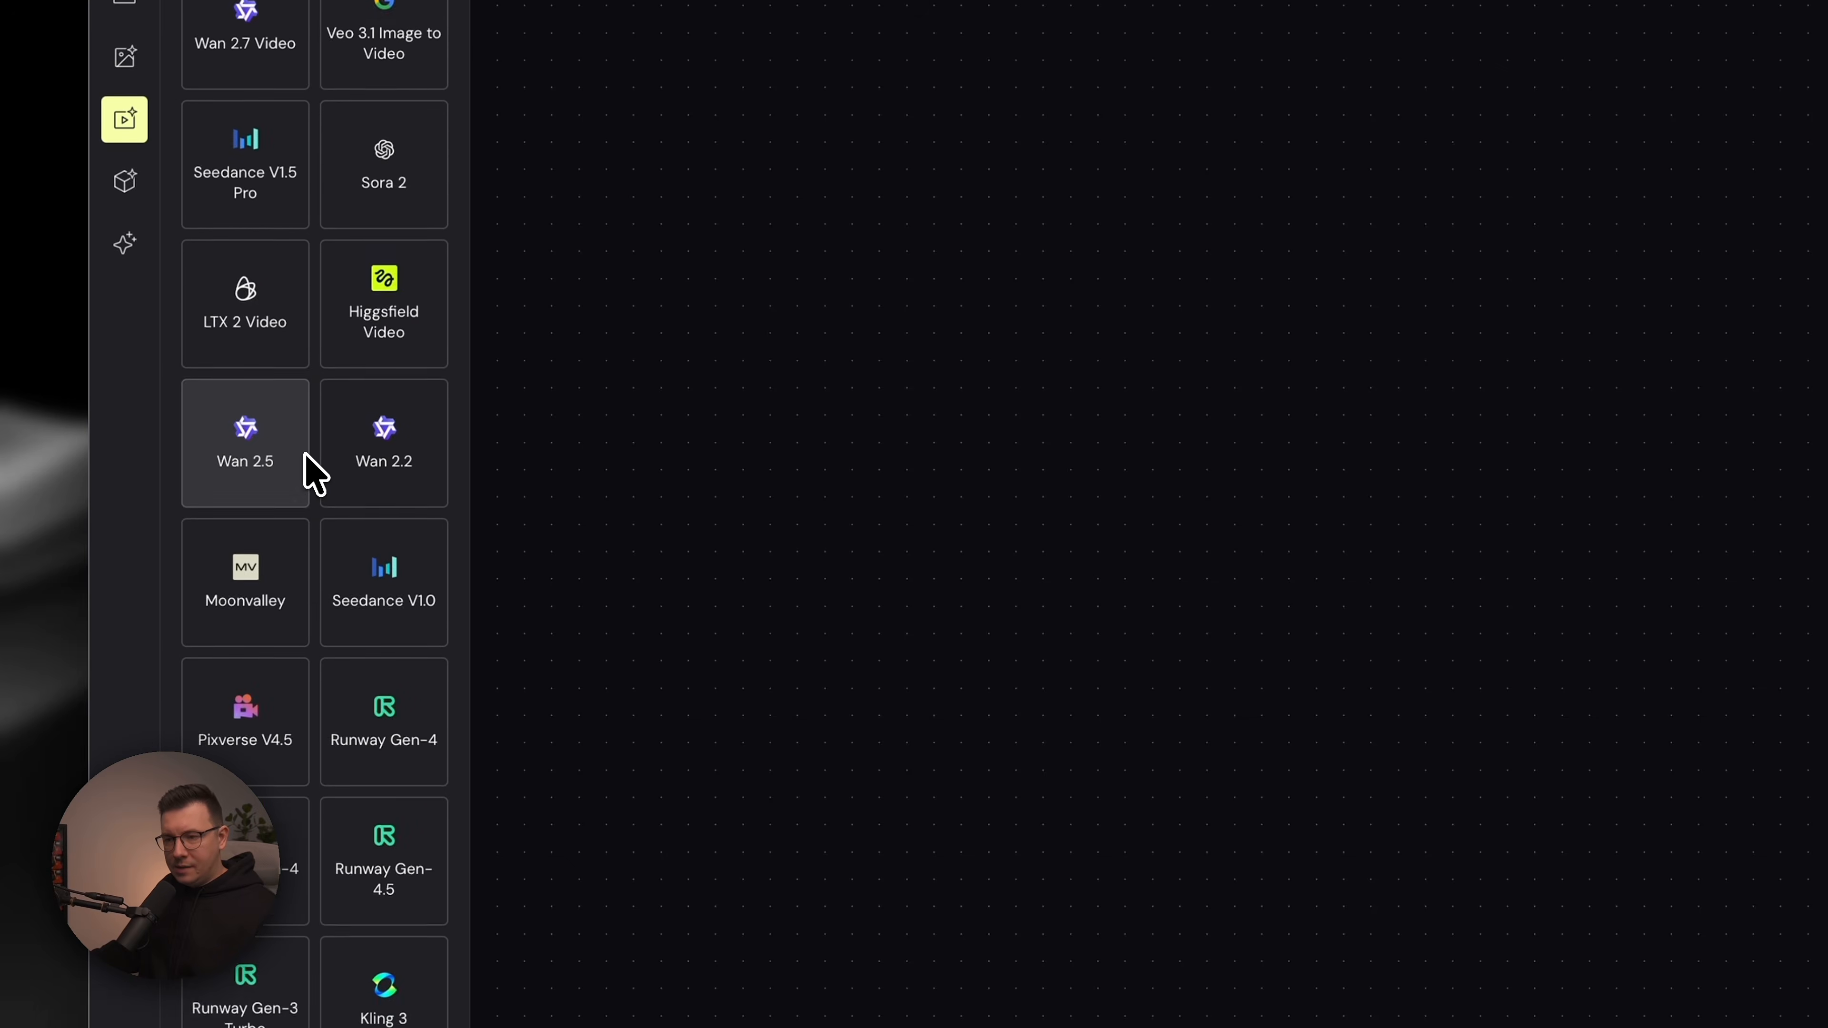
scroll(309, 472, "down", 5)
scroll(308, 469, "up", 18)
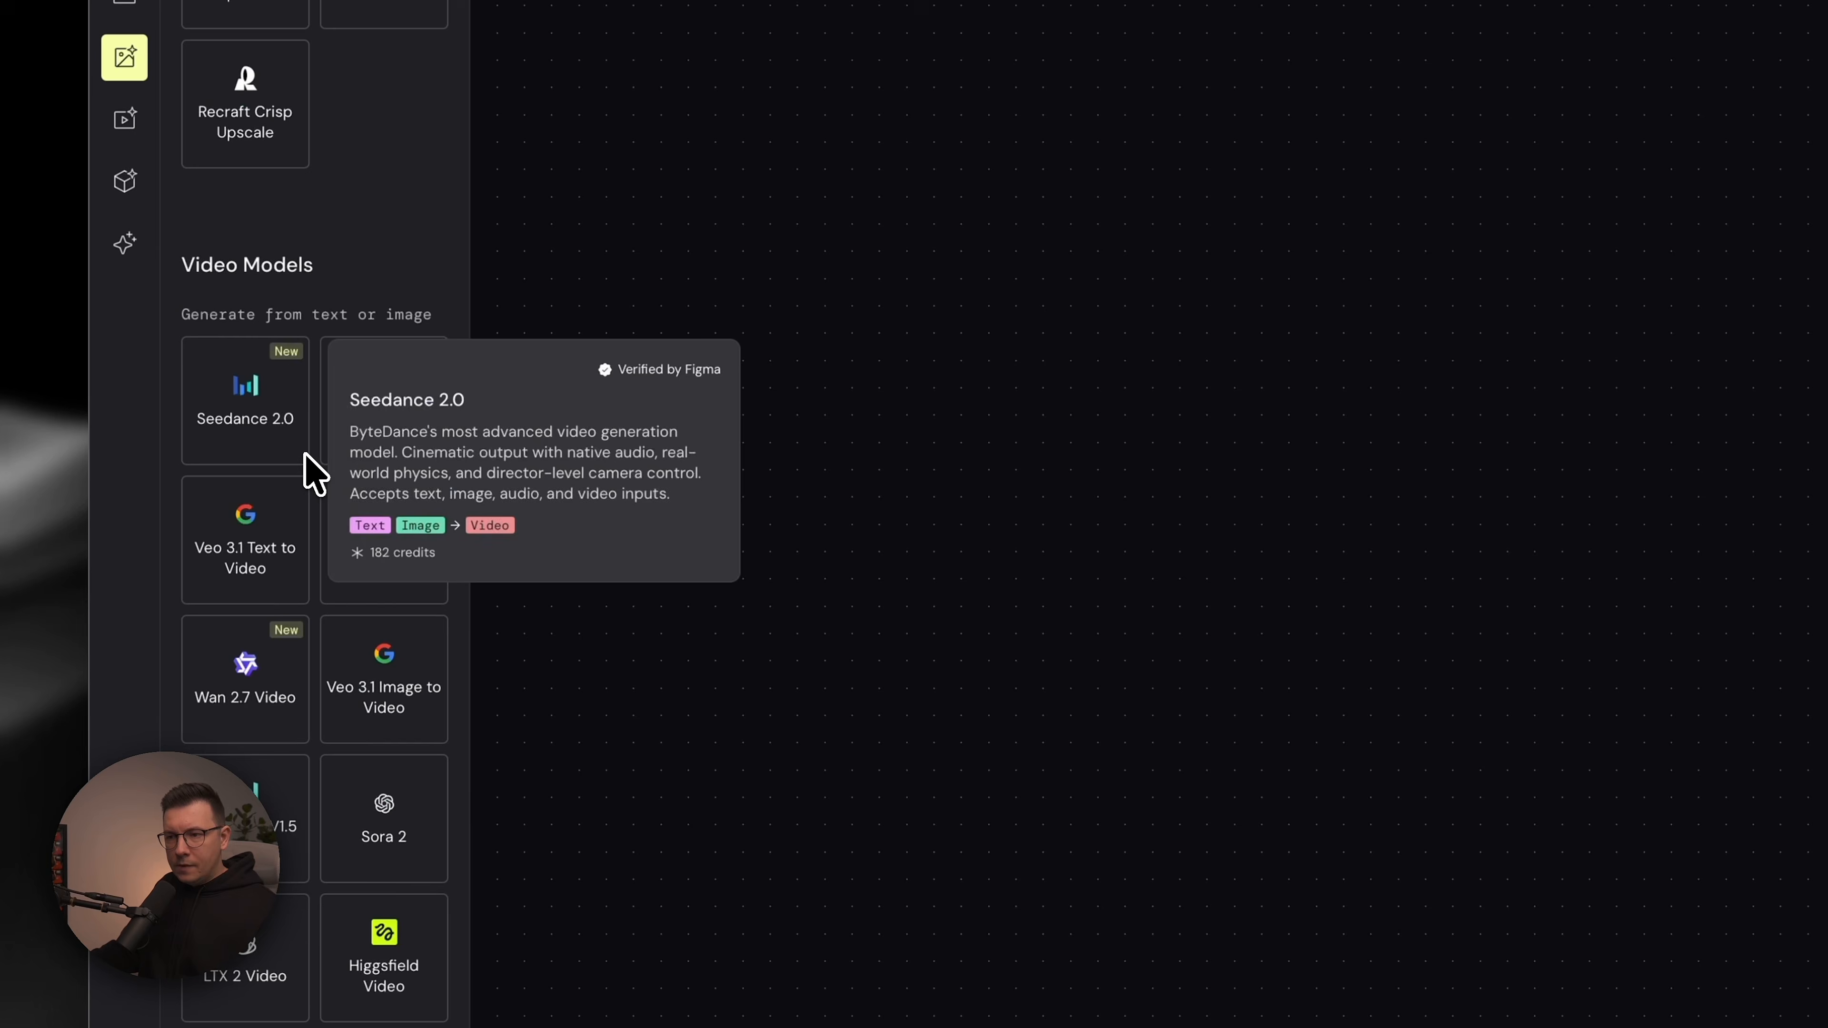
scroll(308, 389, "down", 1)
scroll(326, 523, "down", 3)
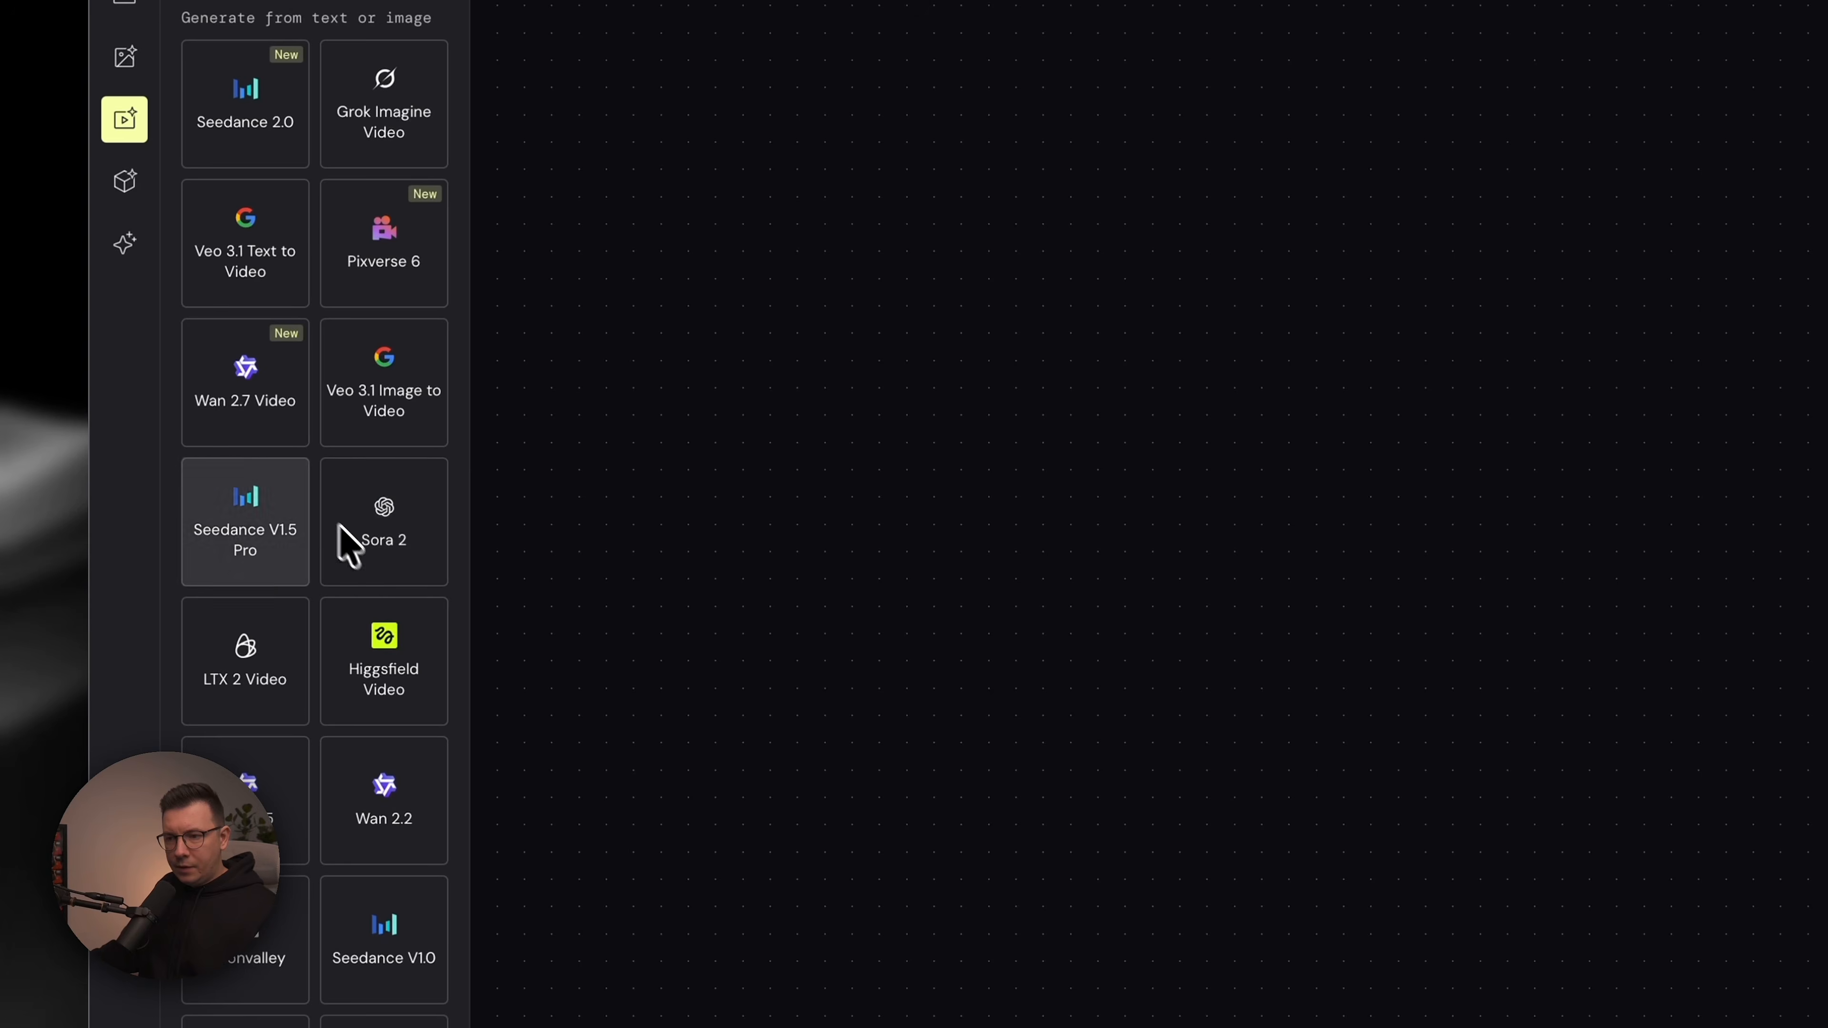
scroll(353, 655, "up", 2)
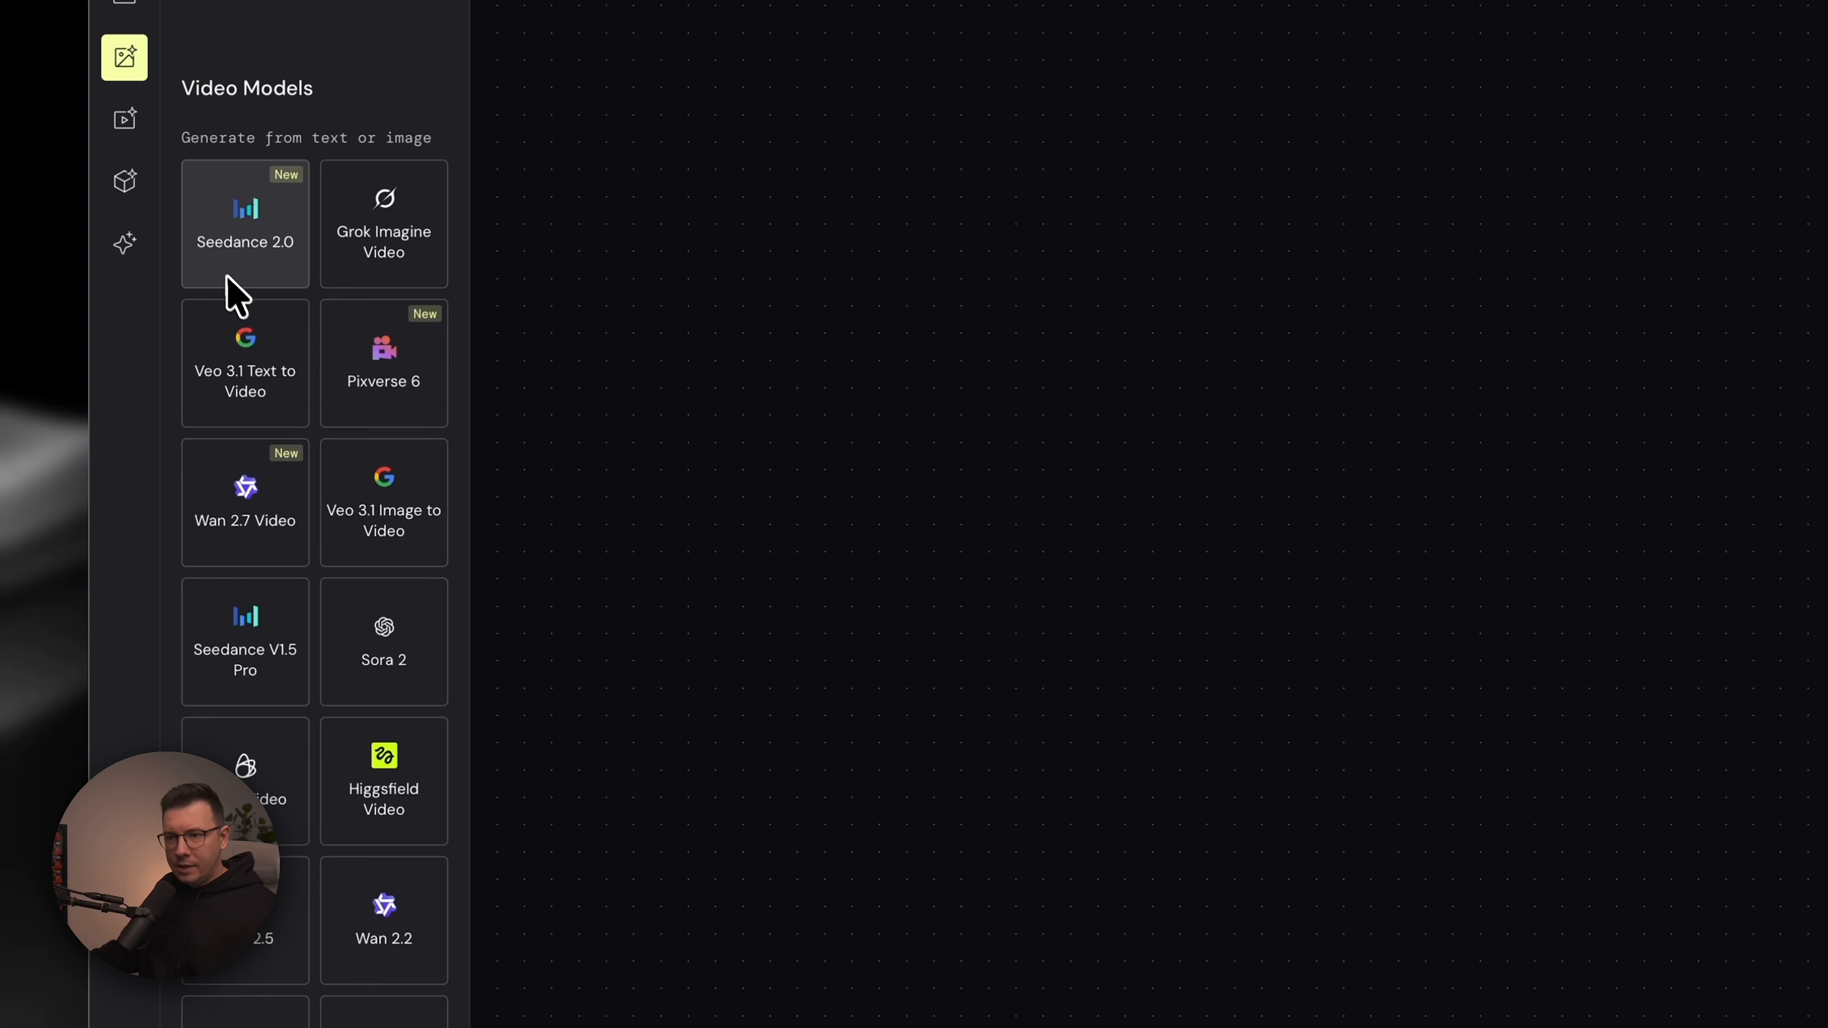
mouse_move(277, 274)
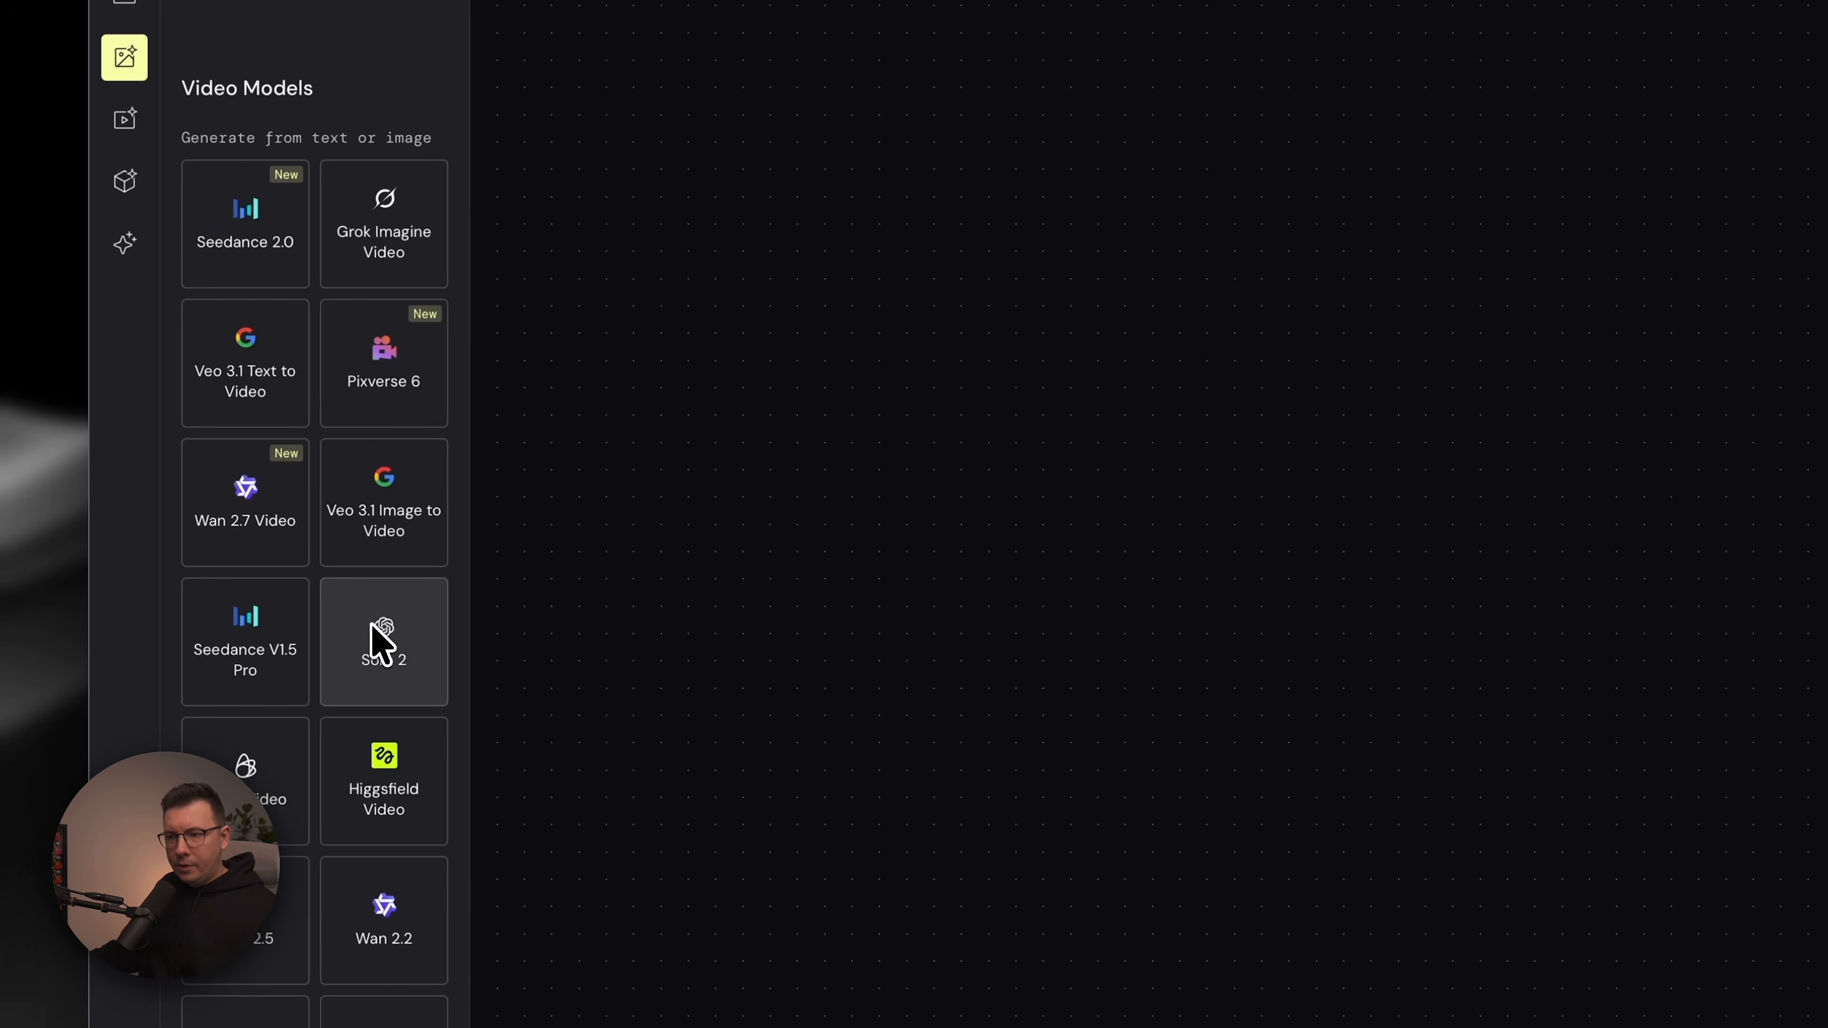
mouse_move(378, 627)
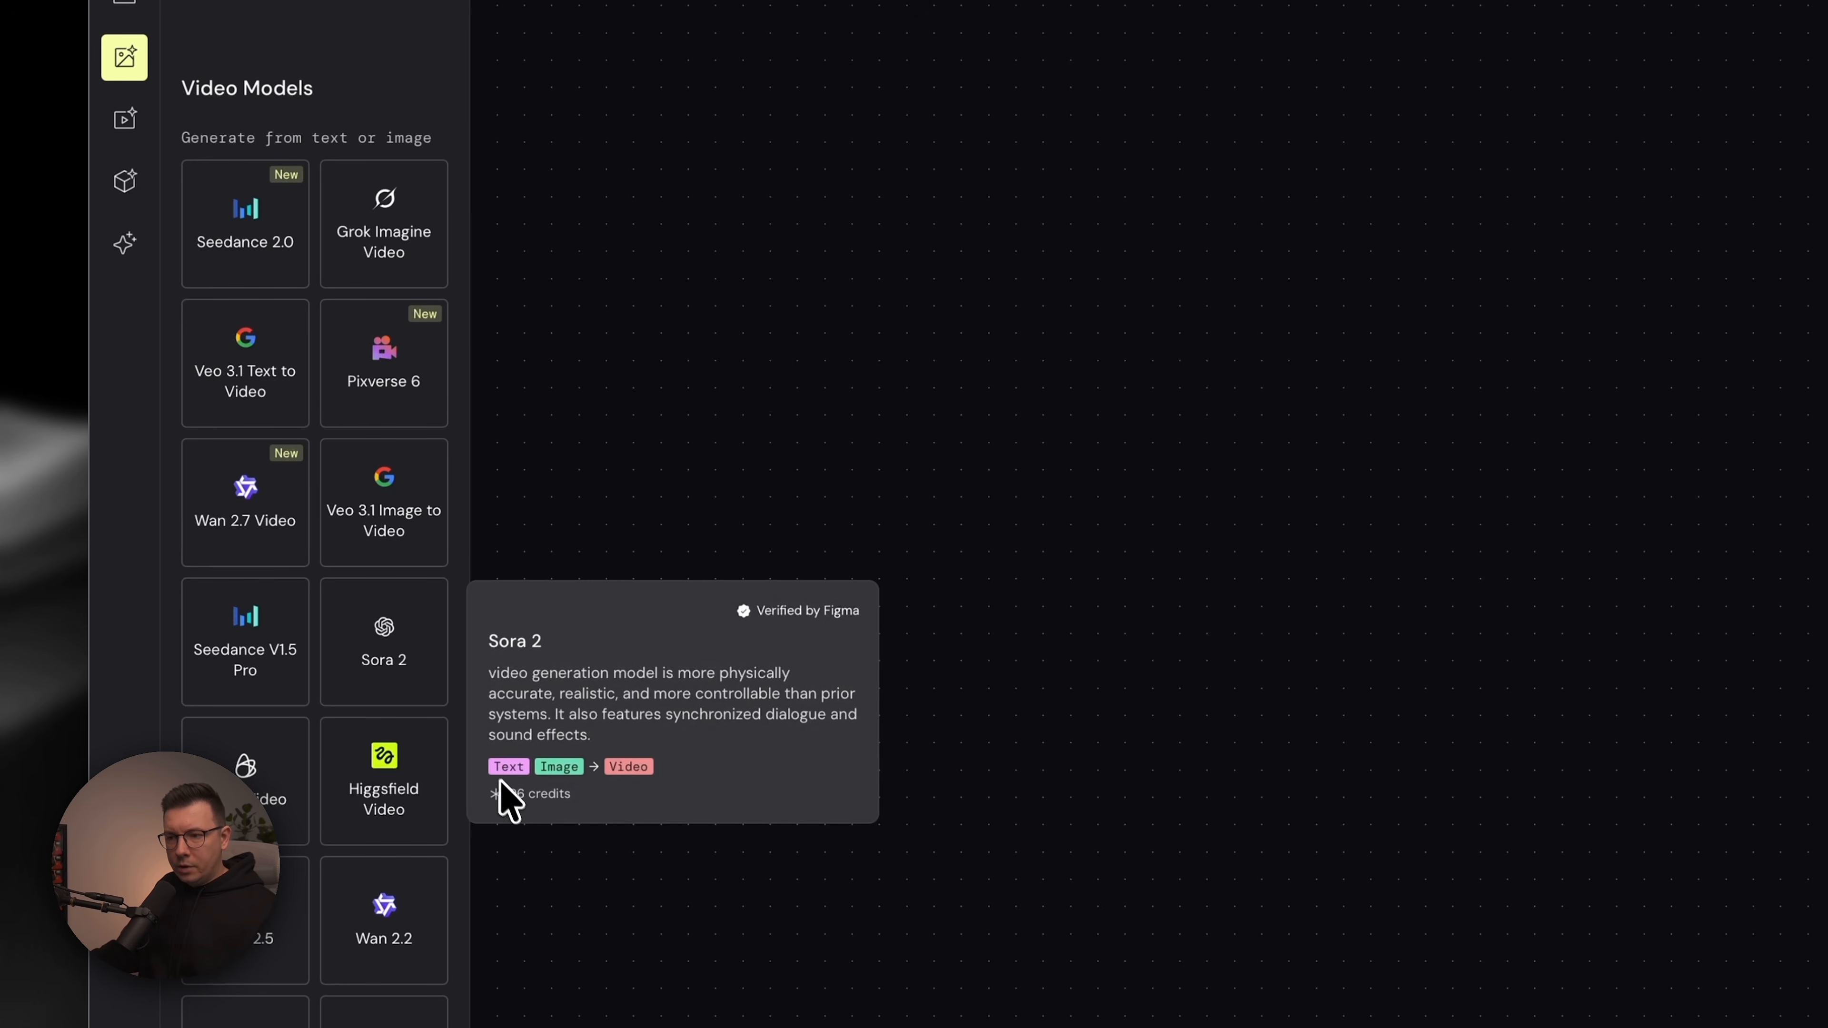
mouse_move(387, 795)
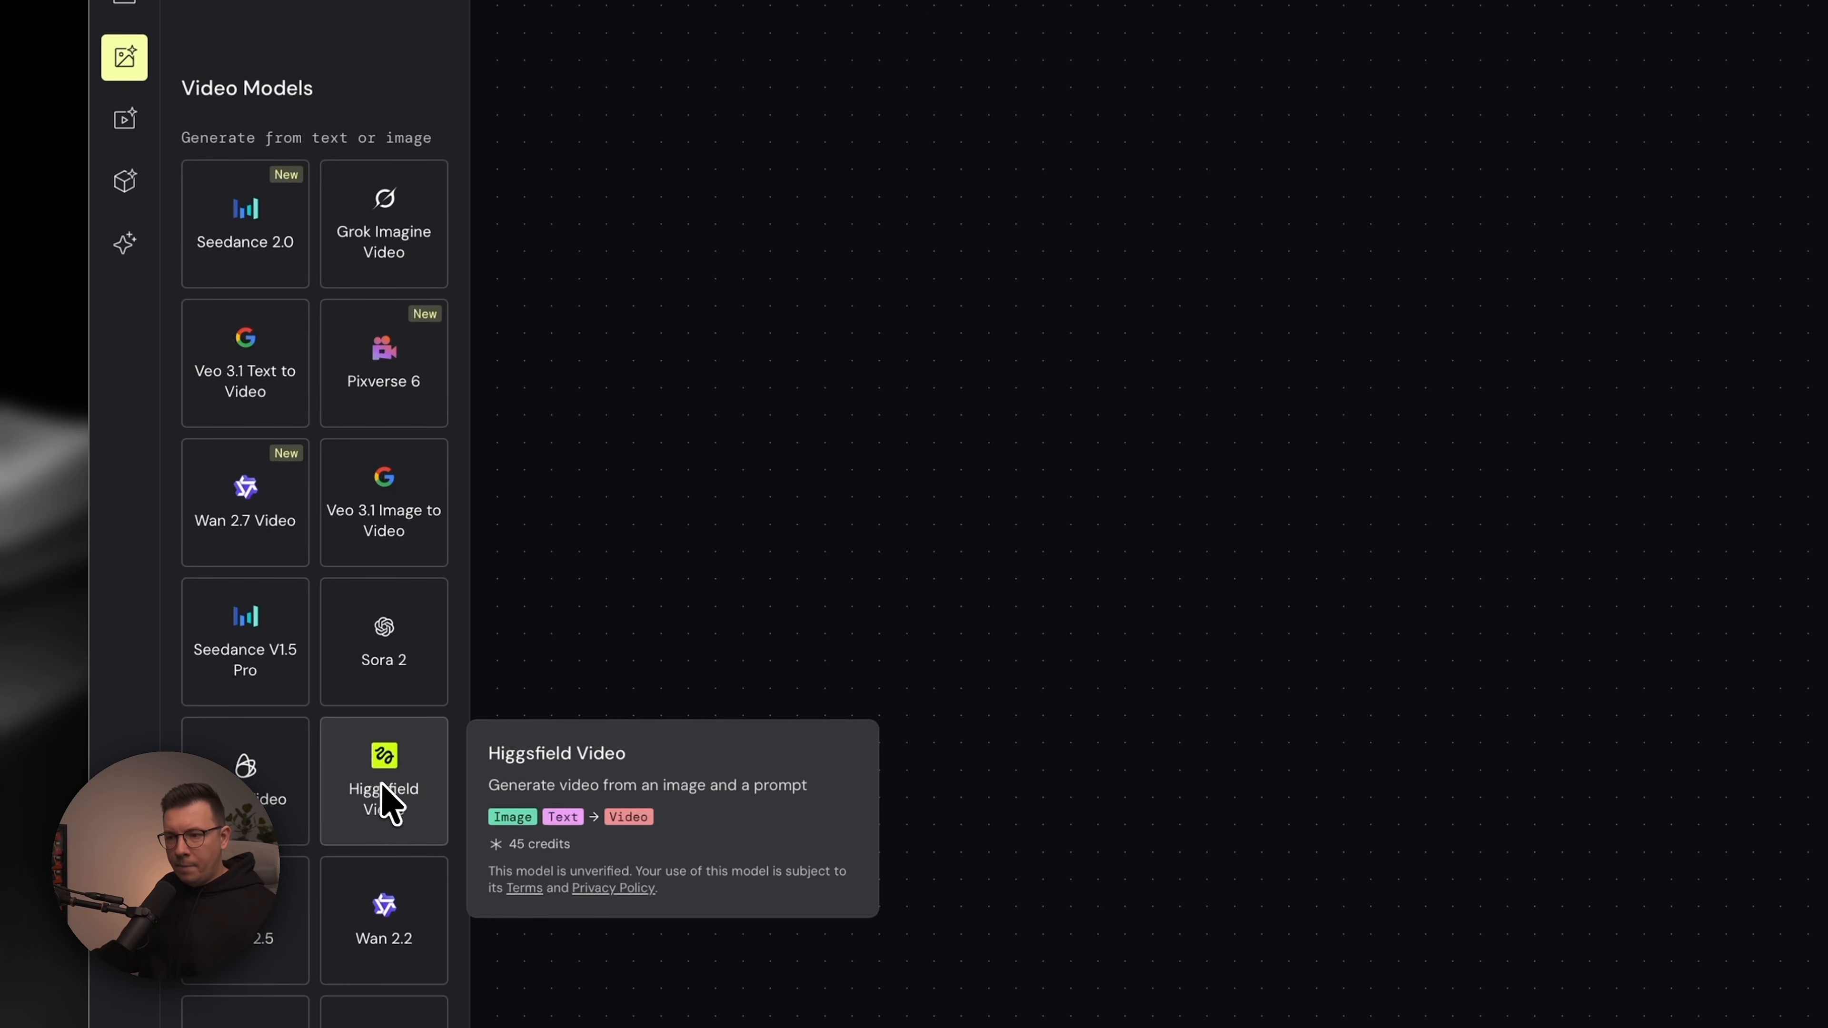
Add a Prompt node from the library's quick access nodes to the canvas and replace its default text with "dfsdfs".
scroll(343, 347, "up", 15)
scroll(328, 349, "up", 10)
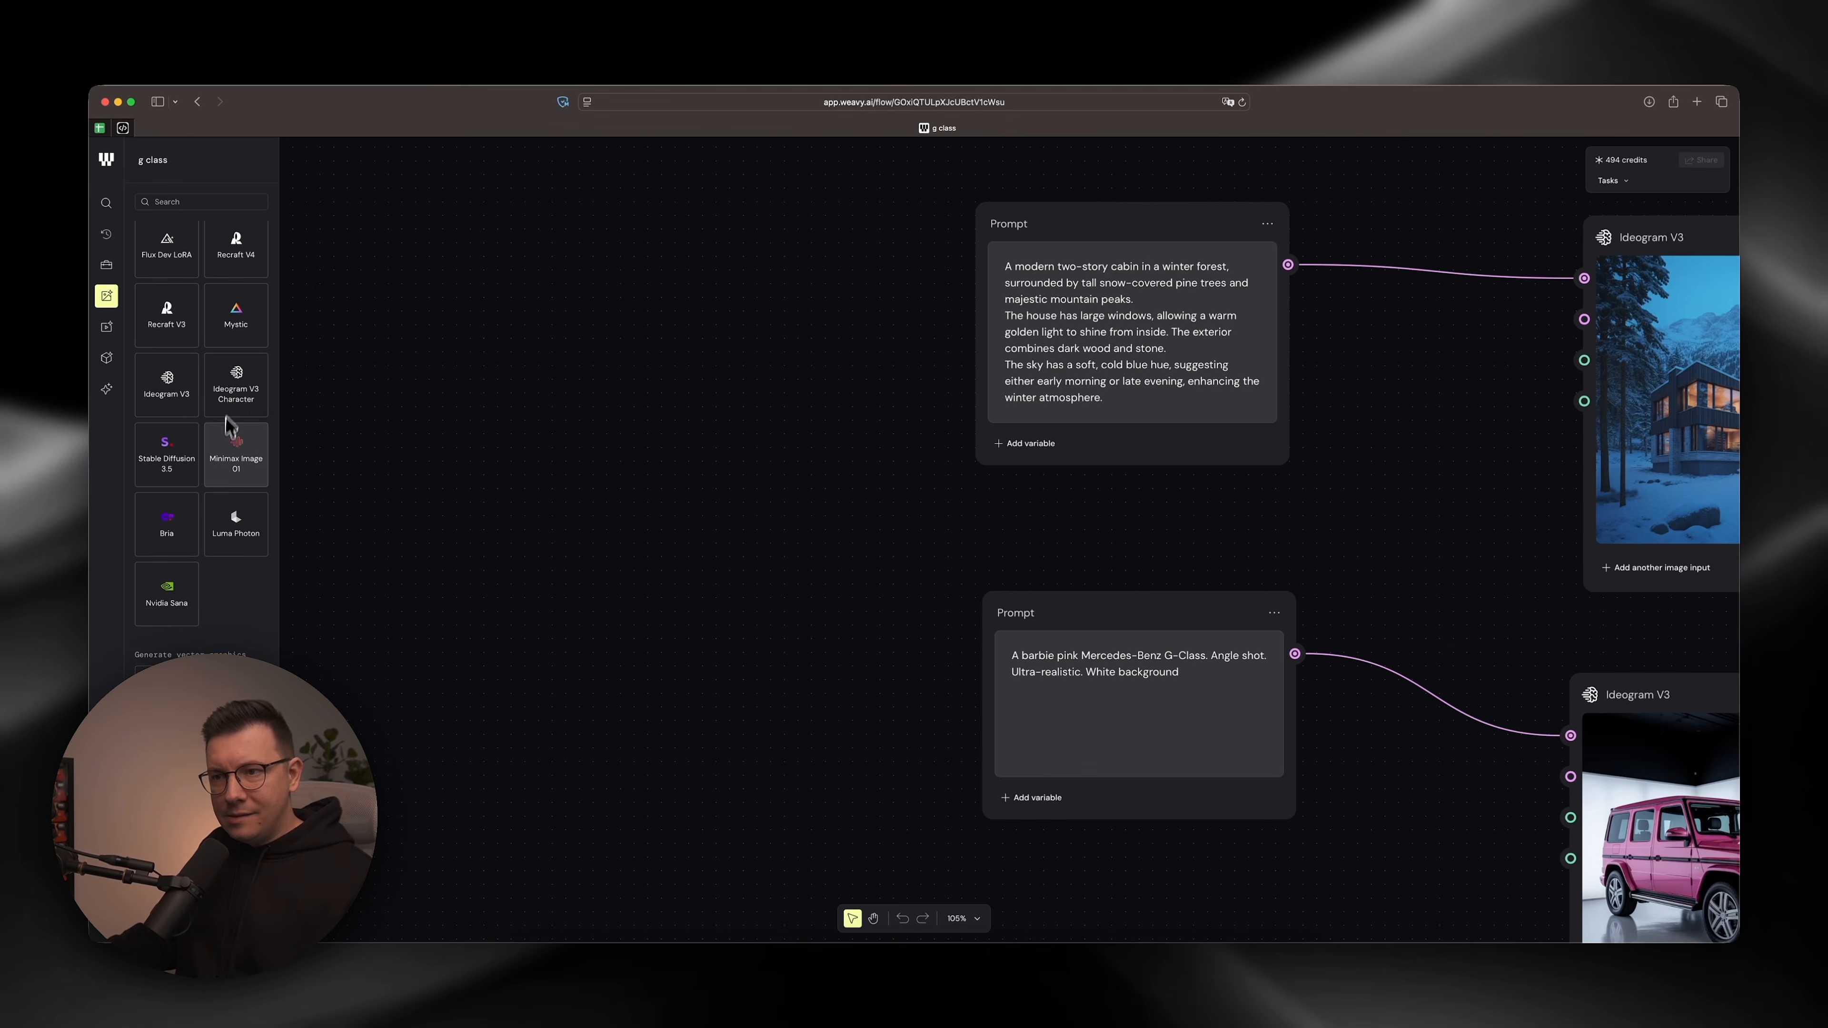
scroll(225, 426, "up", 10)
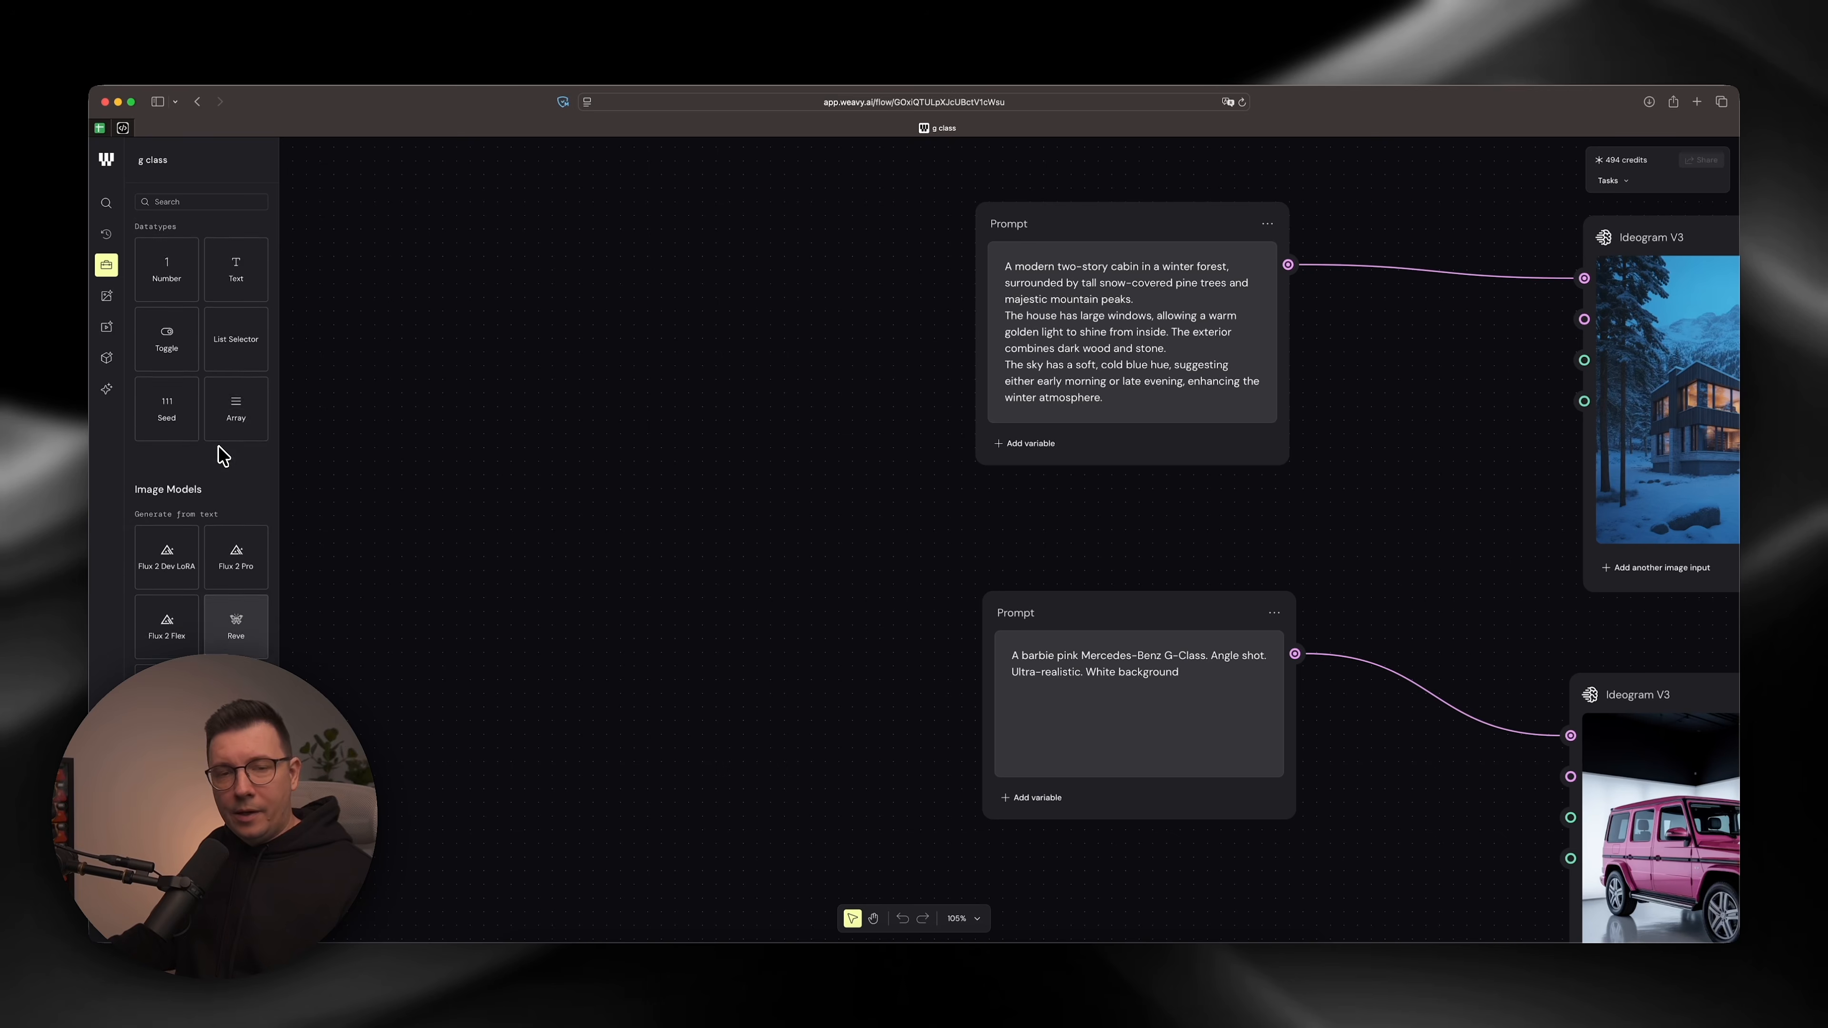
scroll(223, 455, "down", 10)
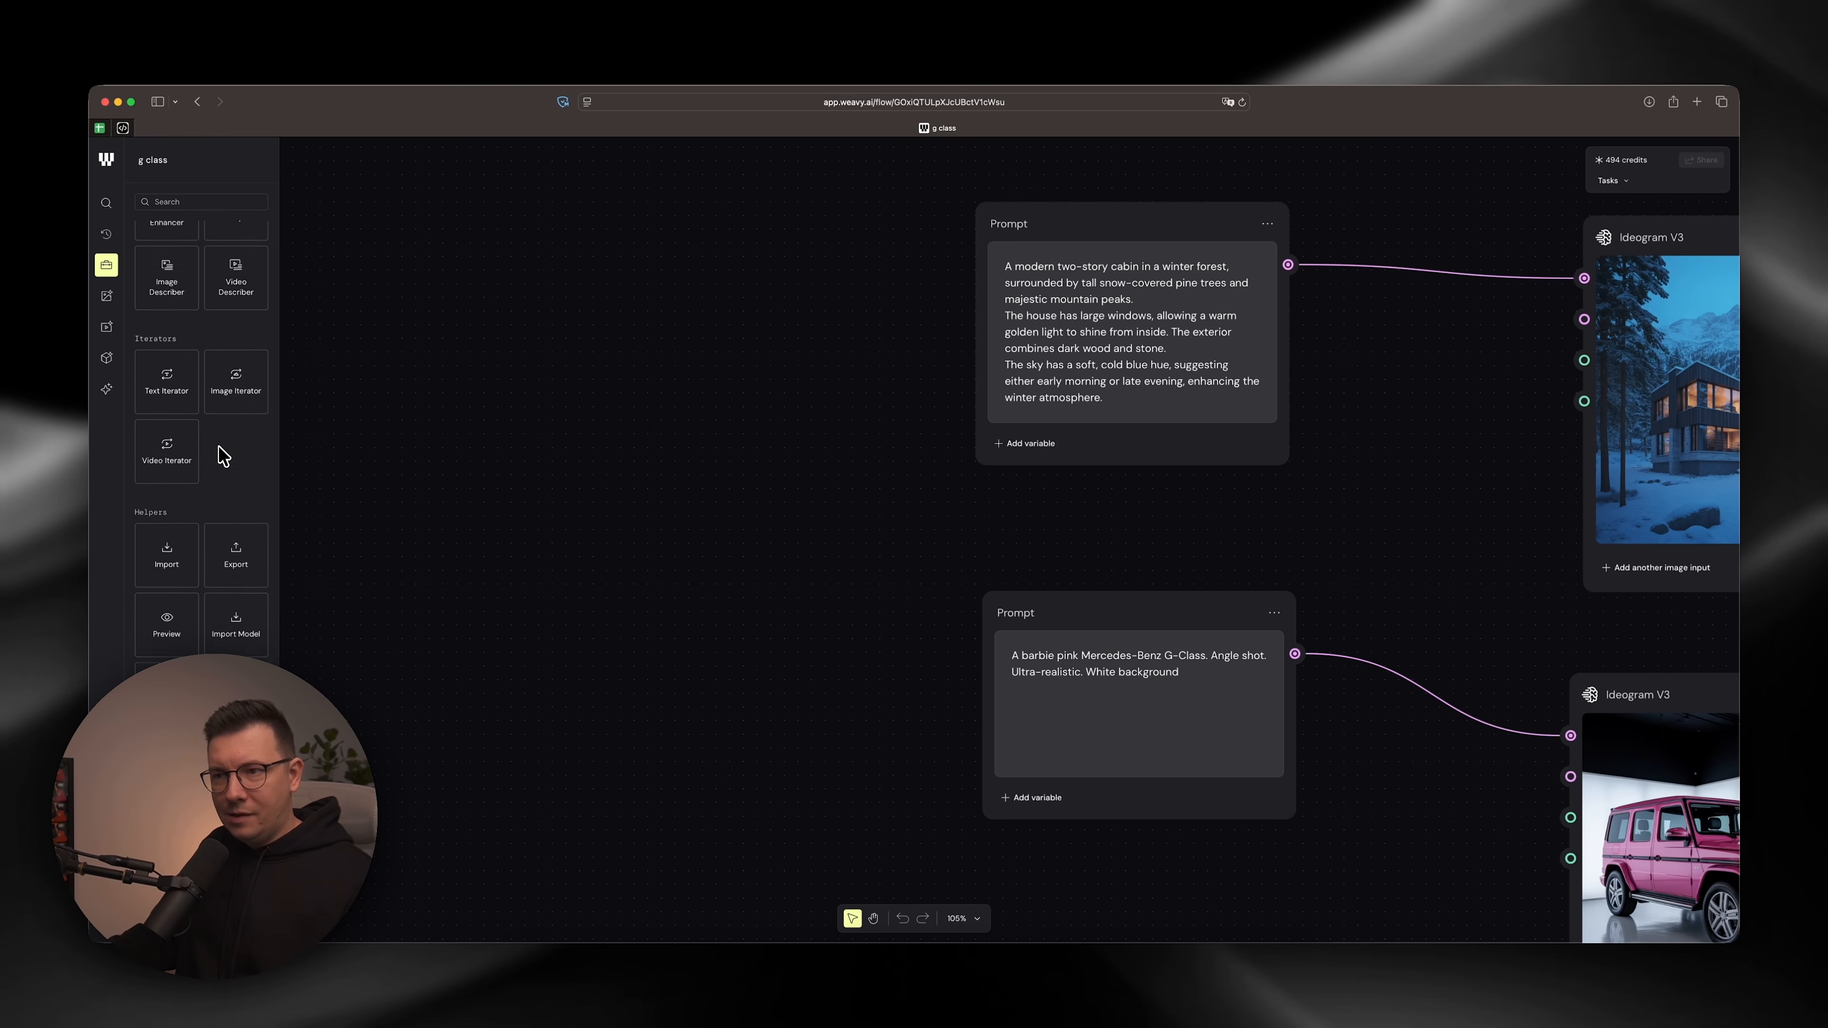
scroll(219, 455, "up", 15)
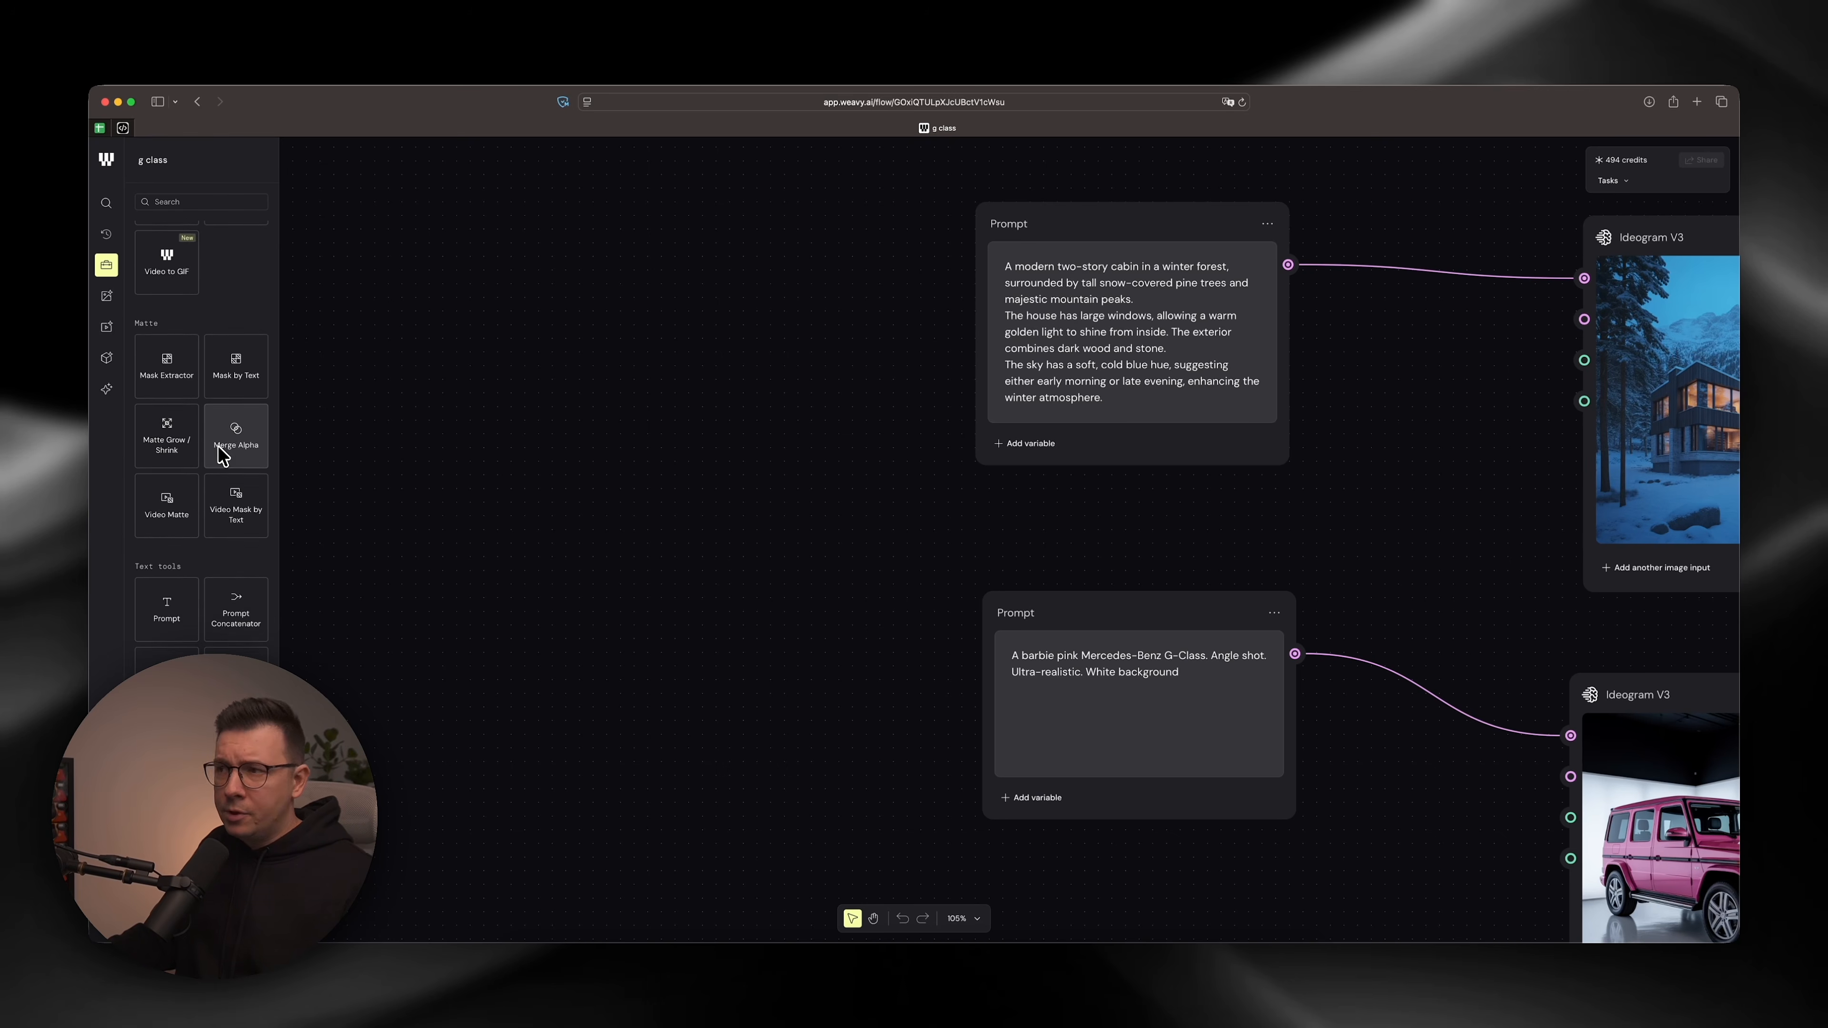
scroll(213, 453, "up", 2)
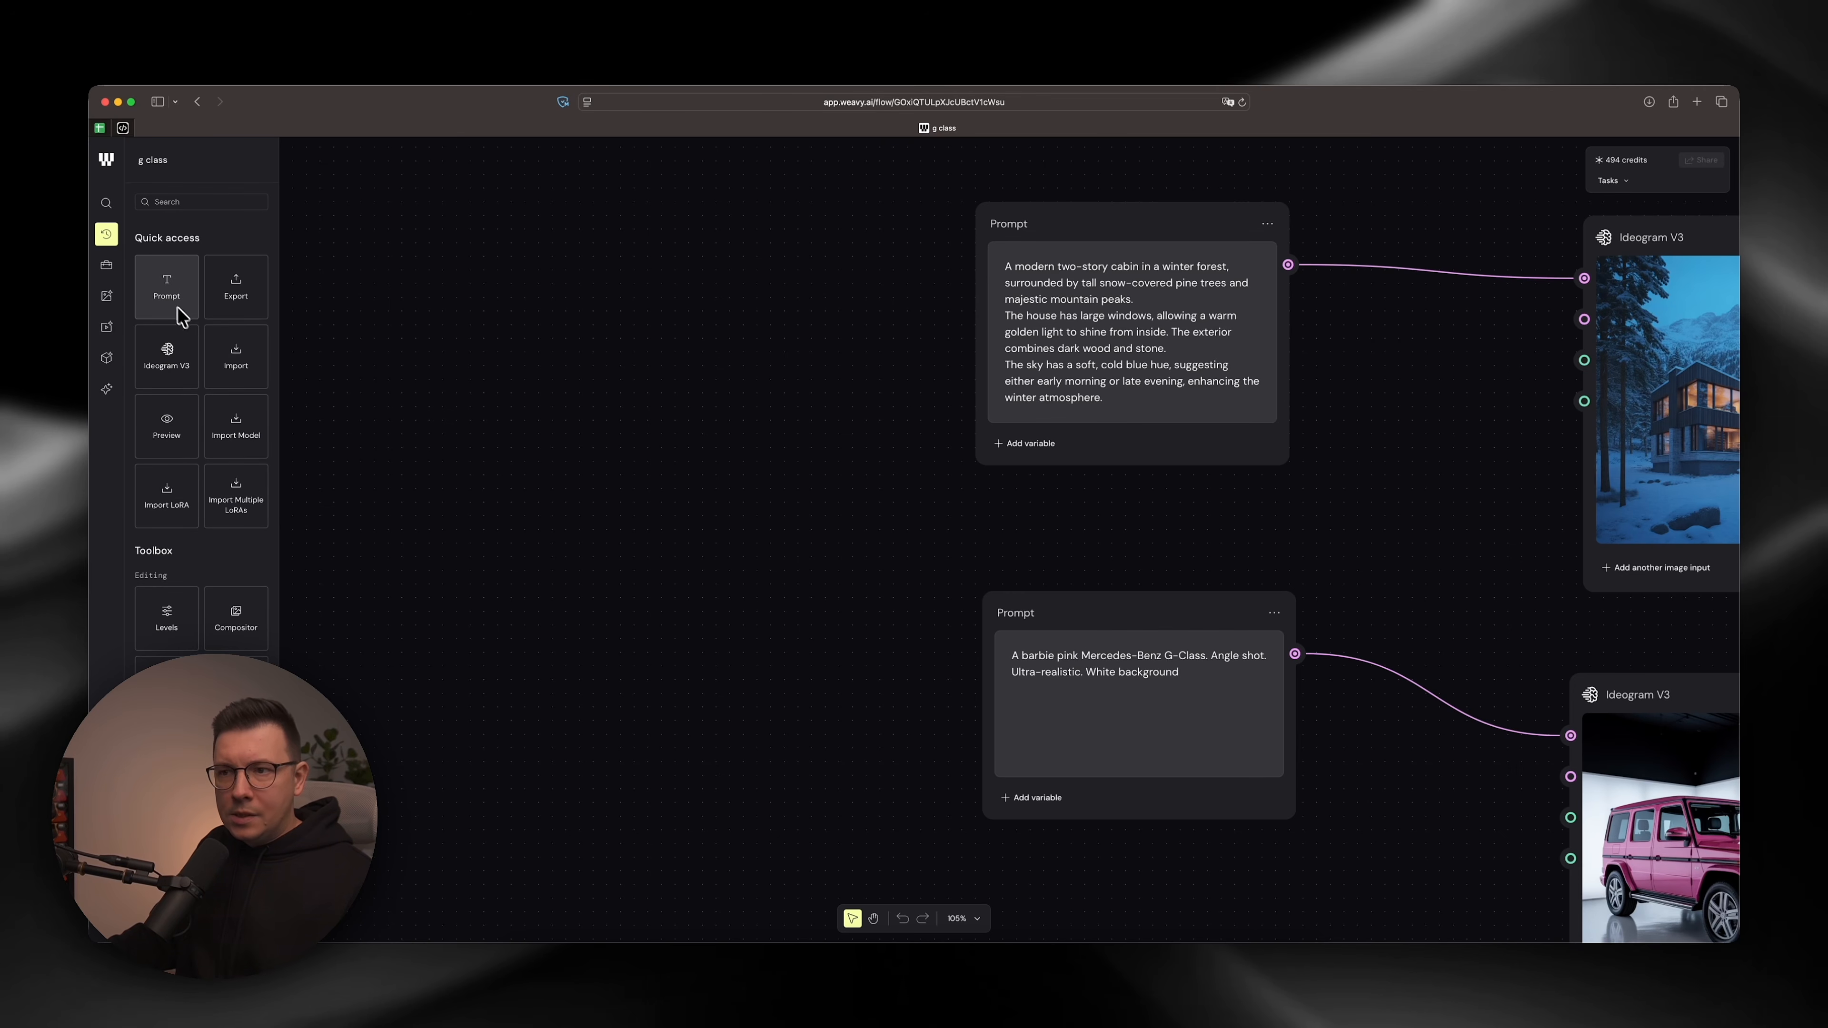
left_click_drag(164, 295, 472, 346)
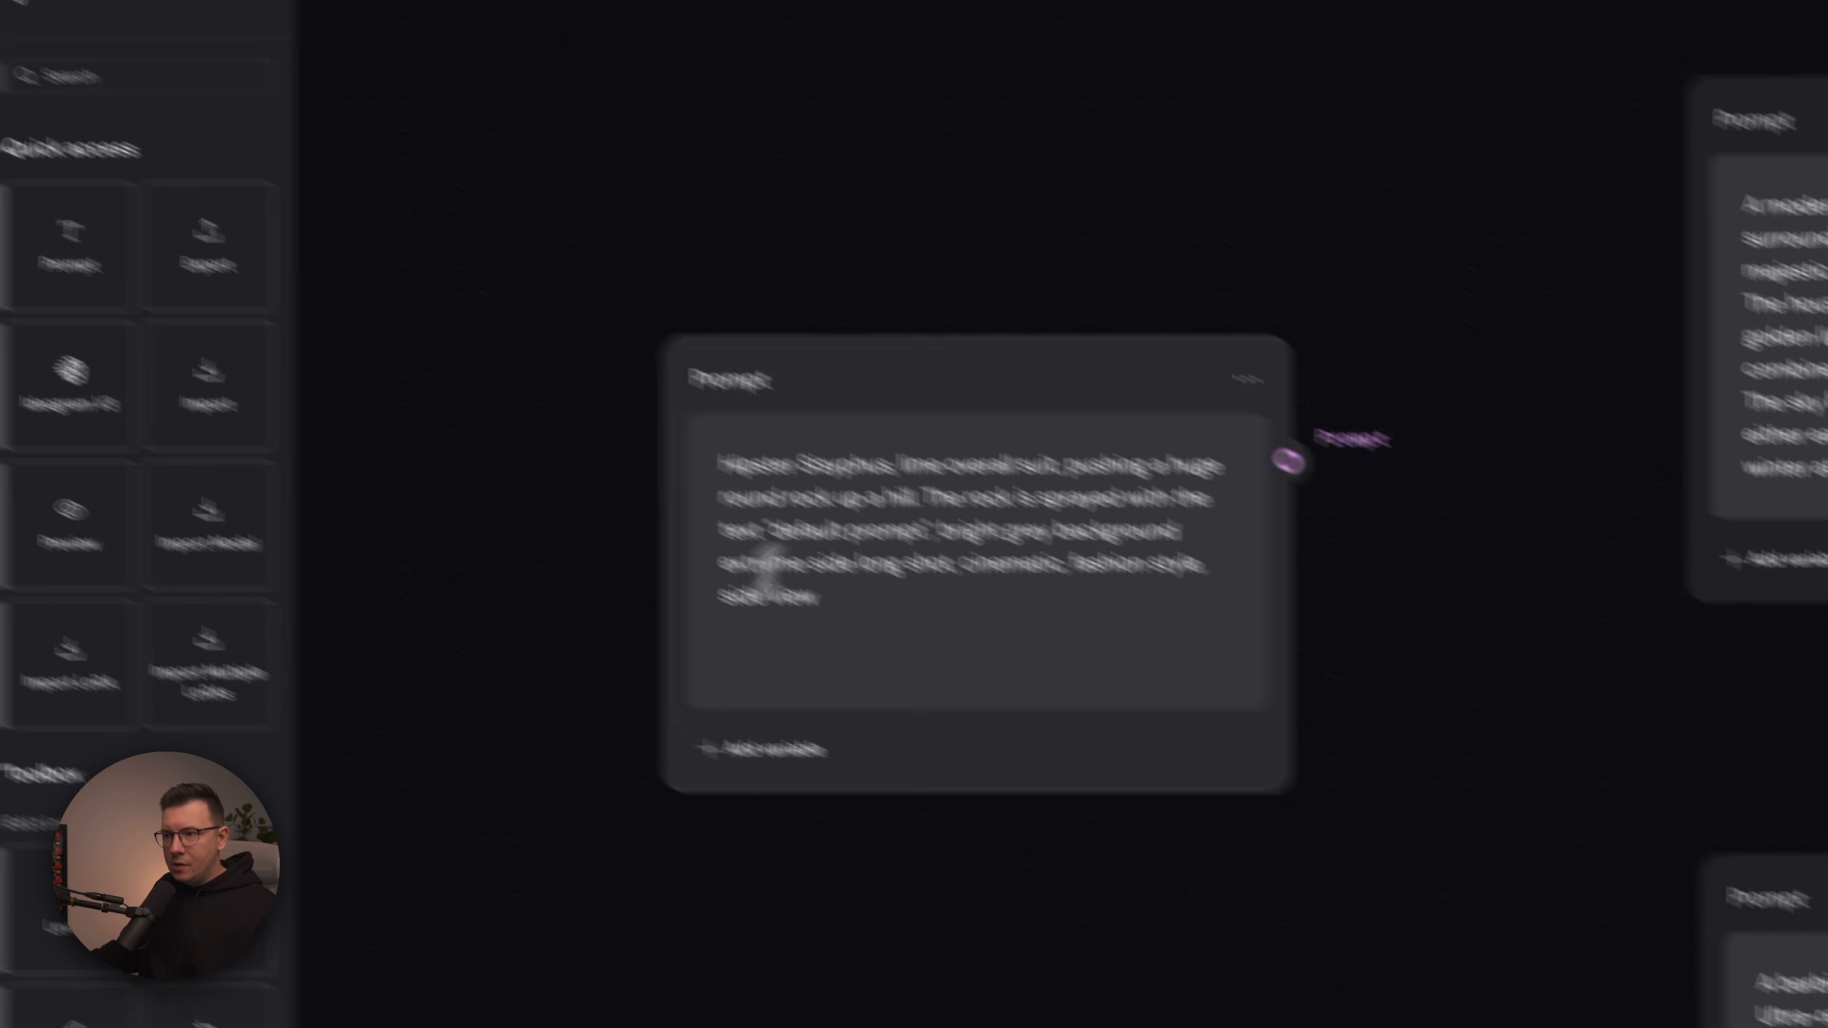
left_click(1100, 617)
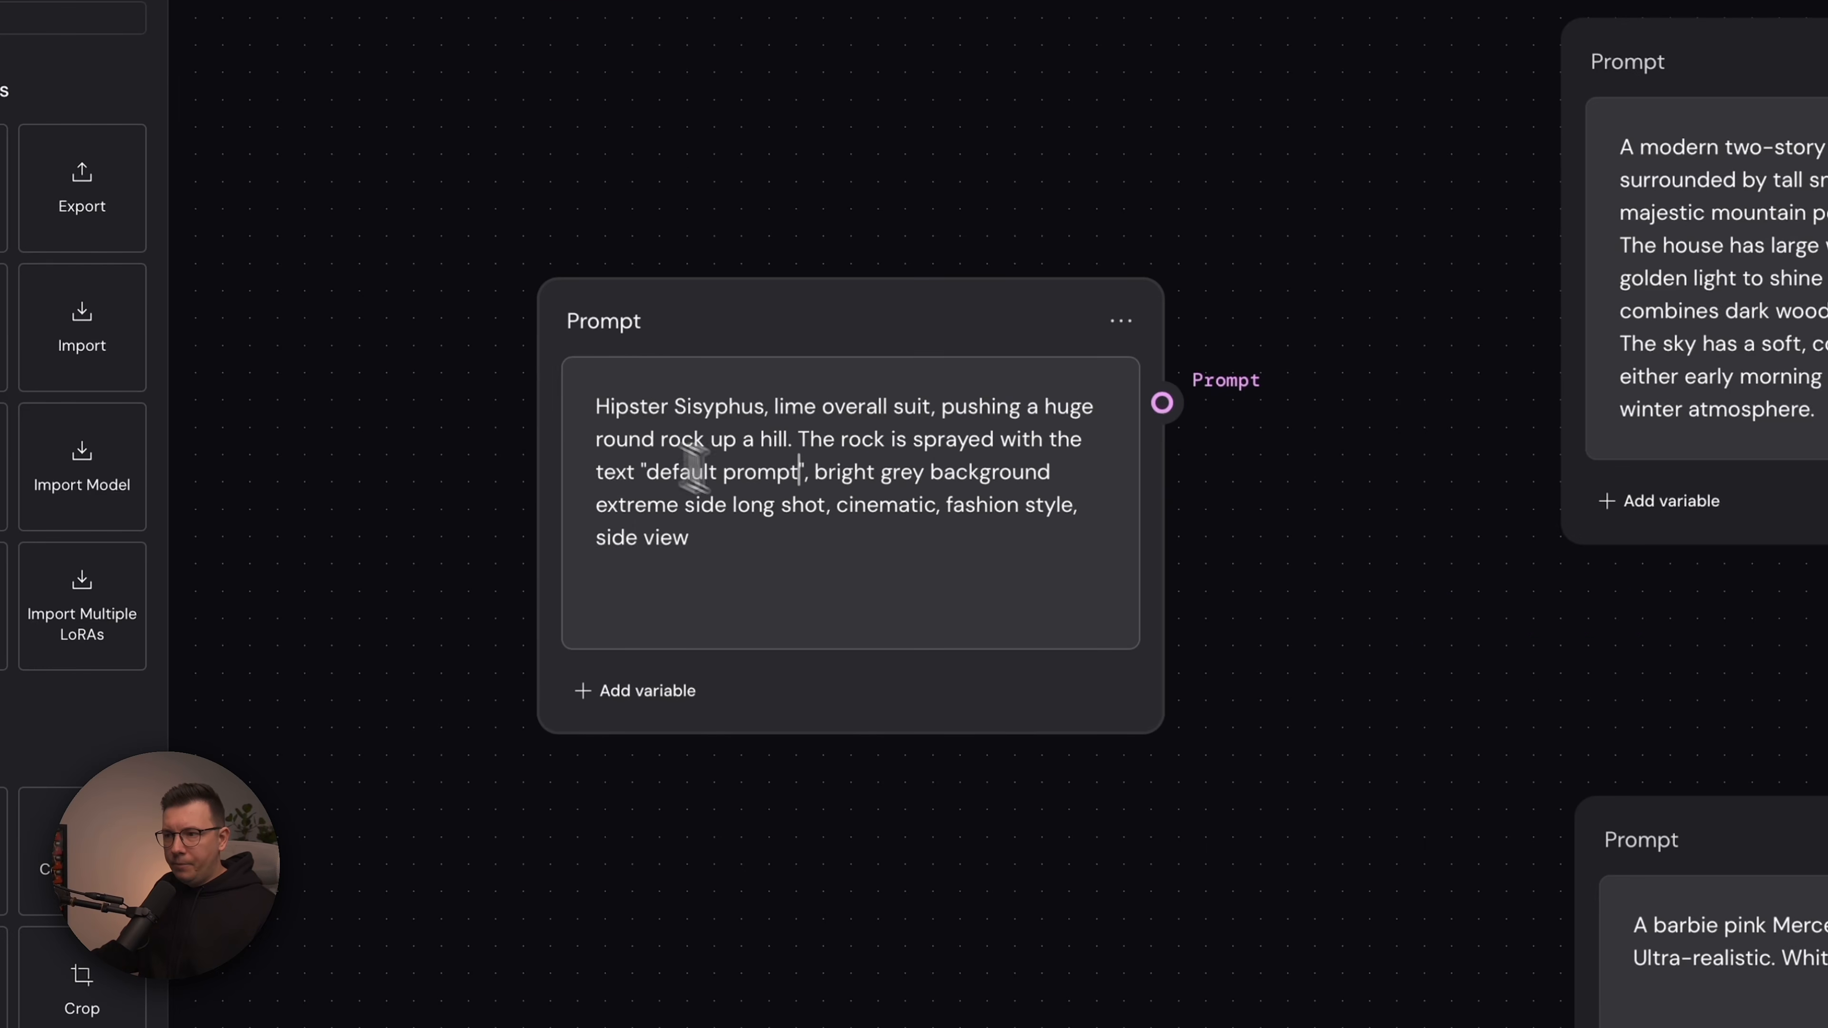
left_click_drag(730, 531, 577, 372)
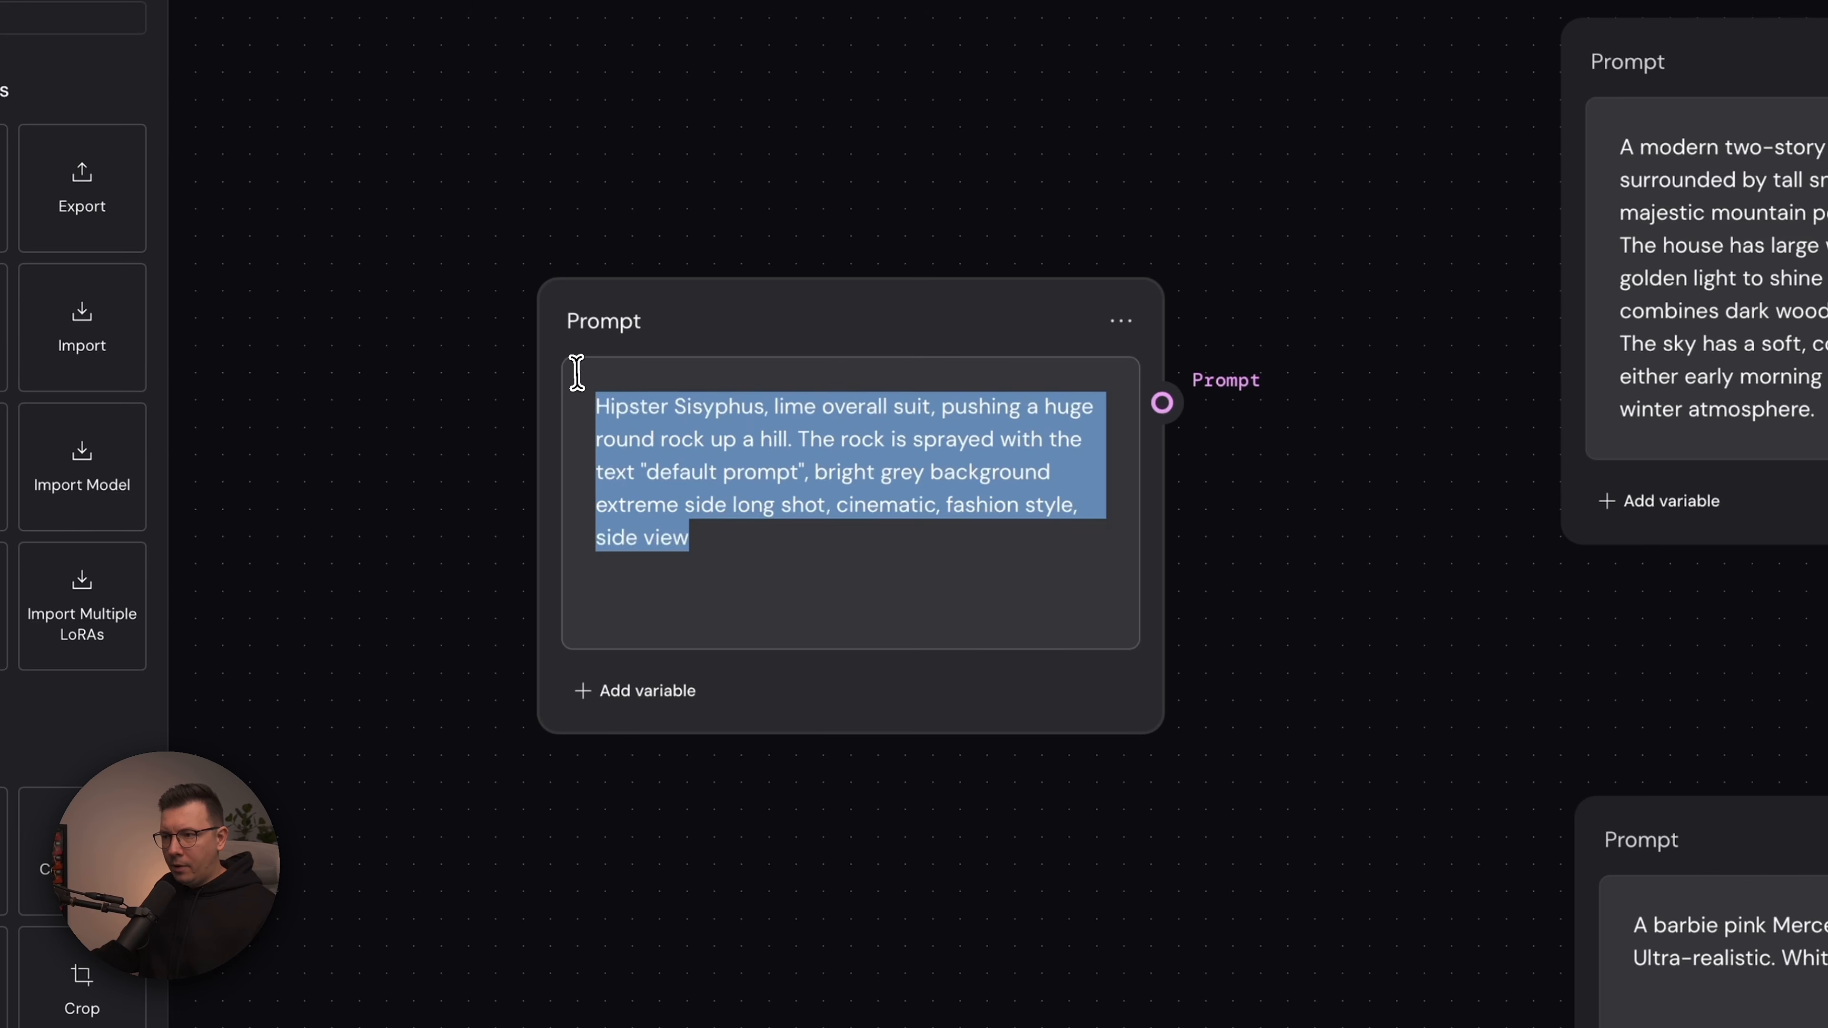
type("dfsdfs")
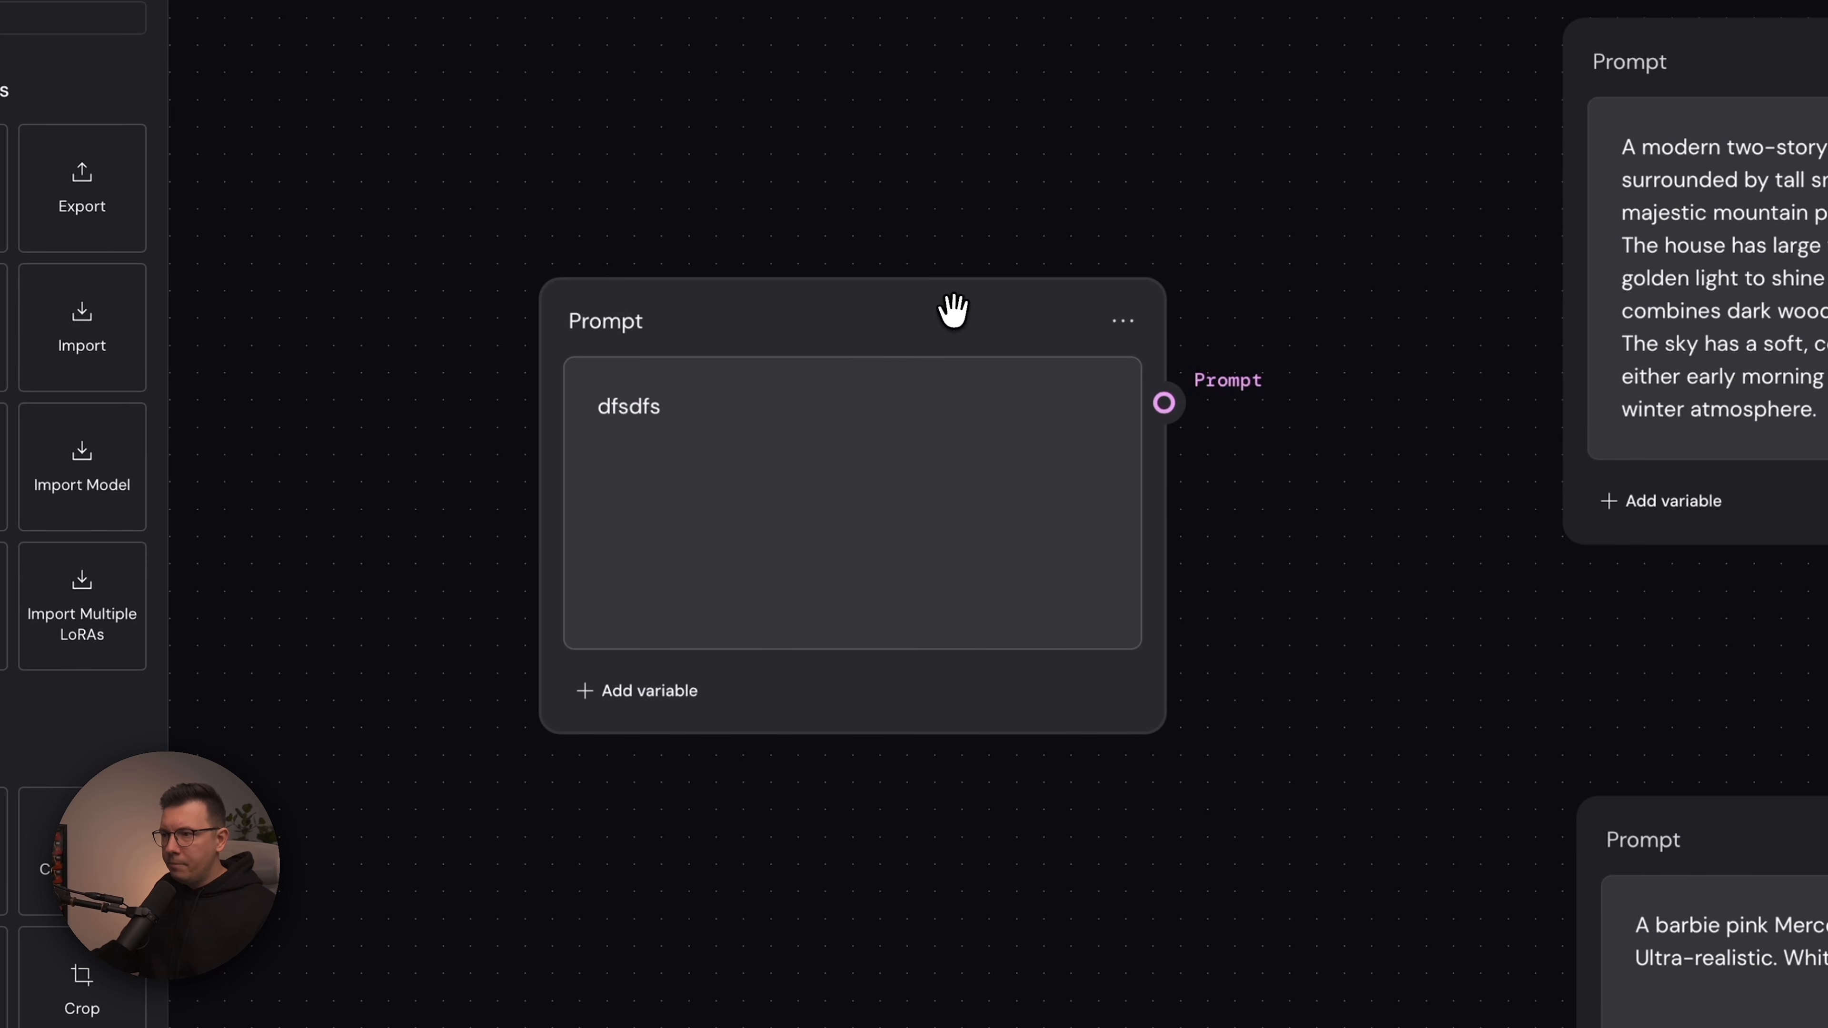
Move the new "dfsdfs" prompt node around the empty canvas and place it to the left of the existing prompt nodes.
left_click_drag(947, 310, 761, 297)
left_click_drag(971, 389, 1226, 731)
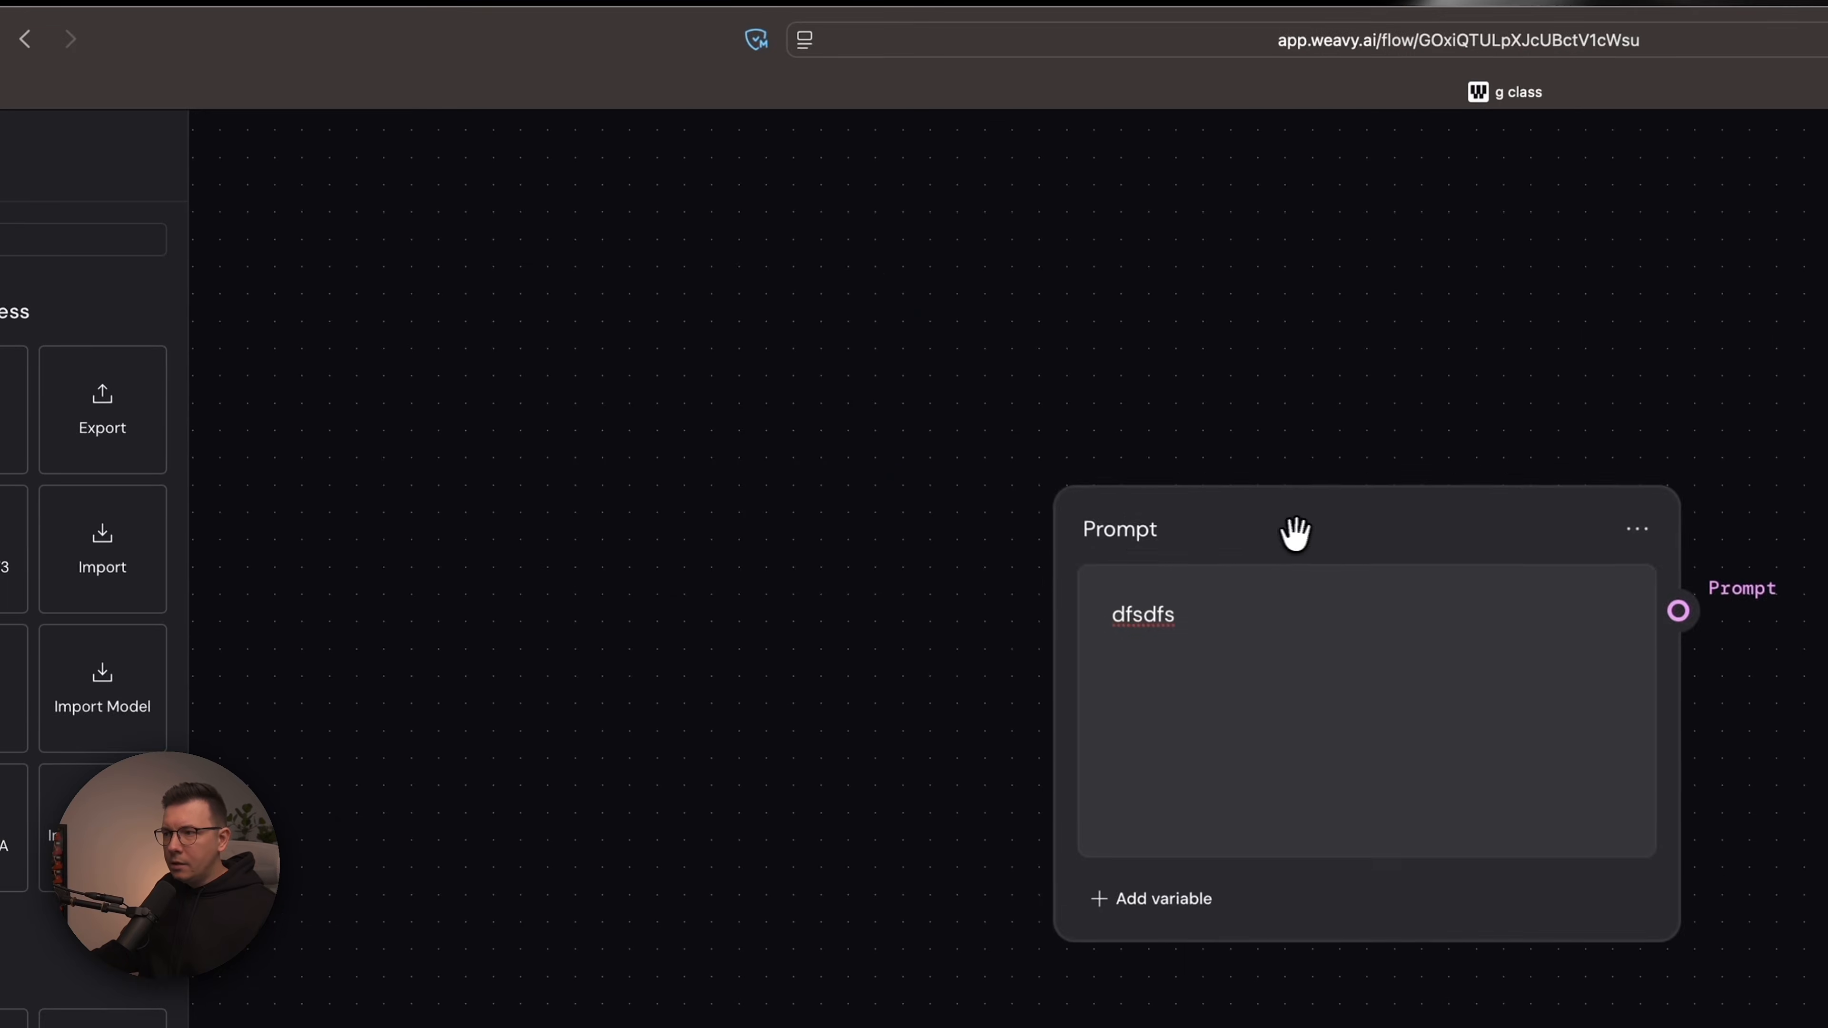
left_click_drag(1298, 535, 606, 387)
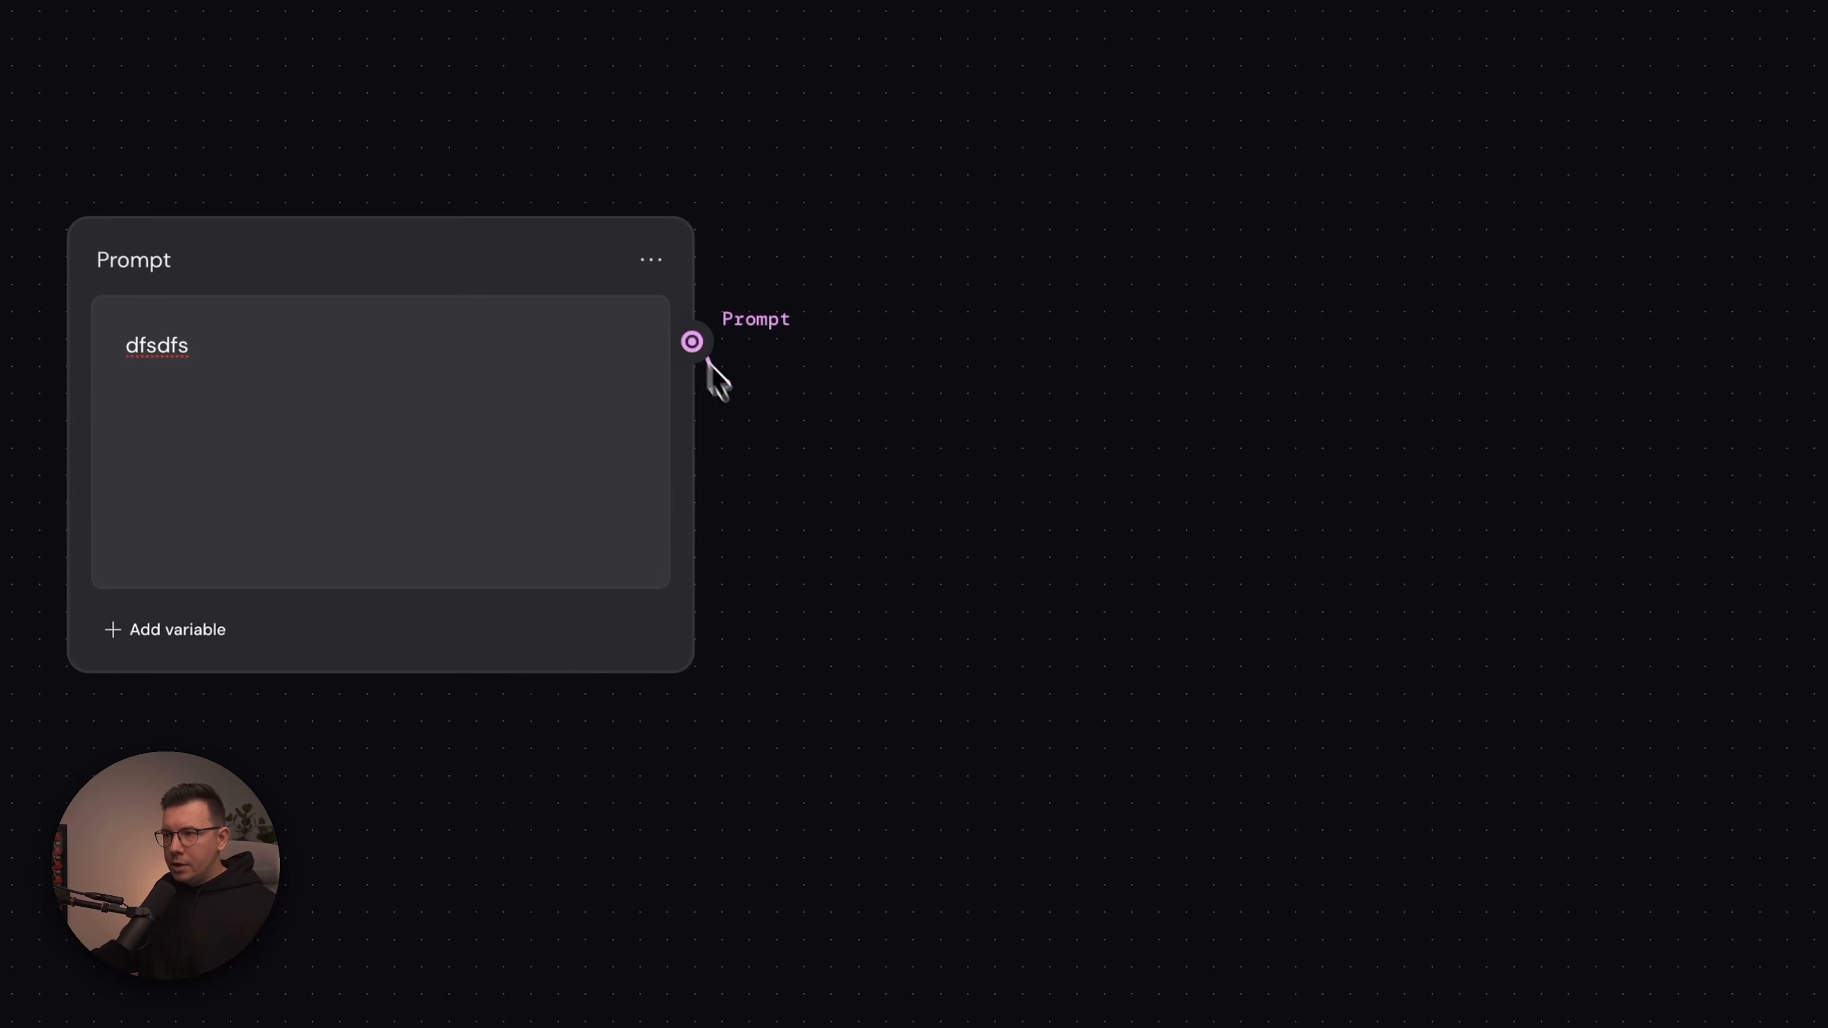
left_click_drag(698, 347, 1081, 450)
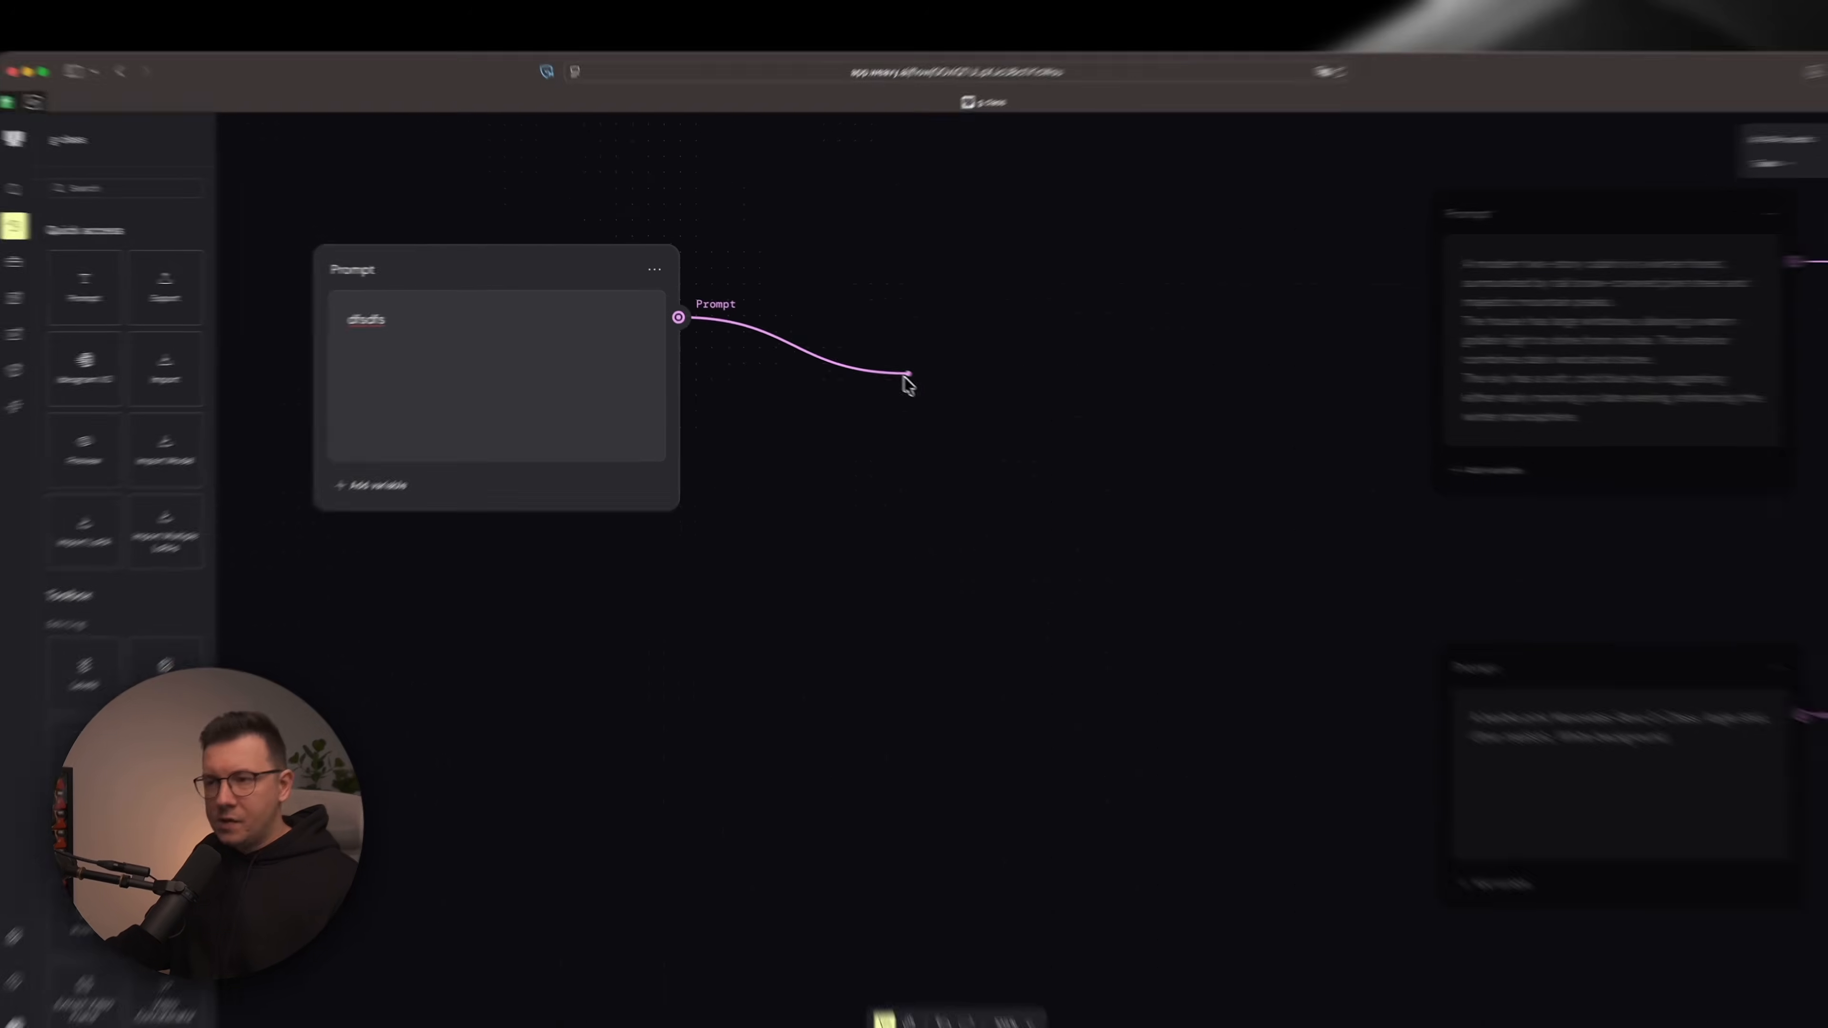
left_click_drag(904, 378, 908, 392)
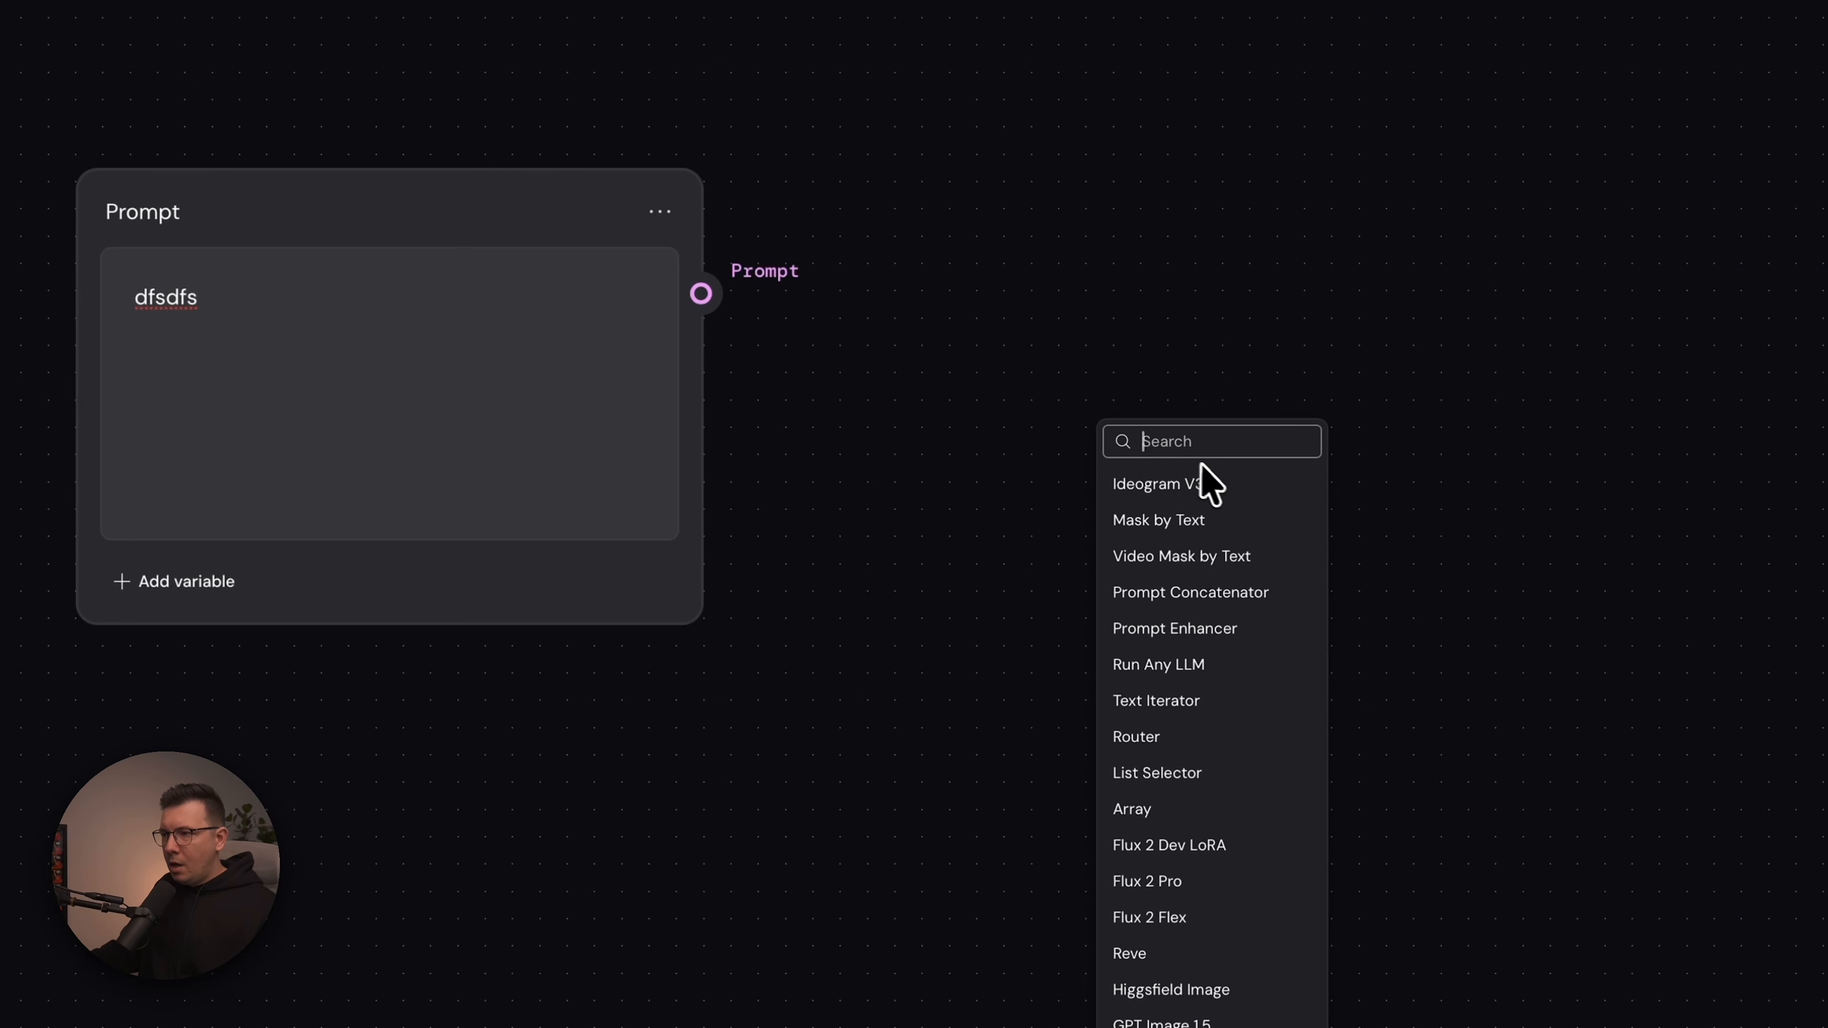
left_click(820, 306)
Extend a connection from the "dfsdfs" prompt's output, search the compatible nodes for "im" and attach a new Imagen 4 node.
left_click_drag(700, 294, 1130, 424)
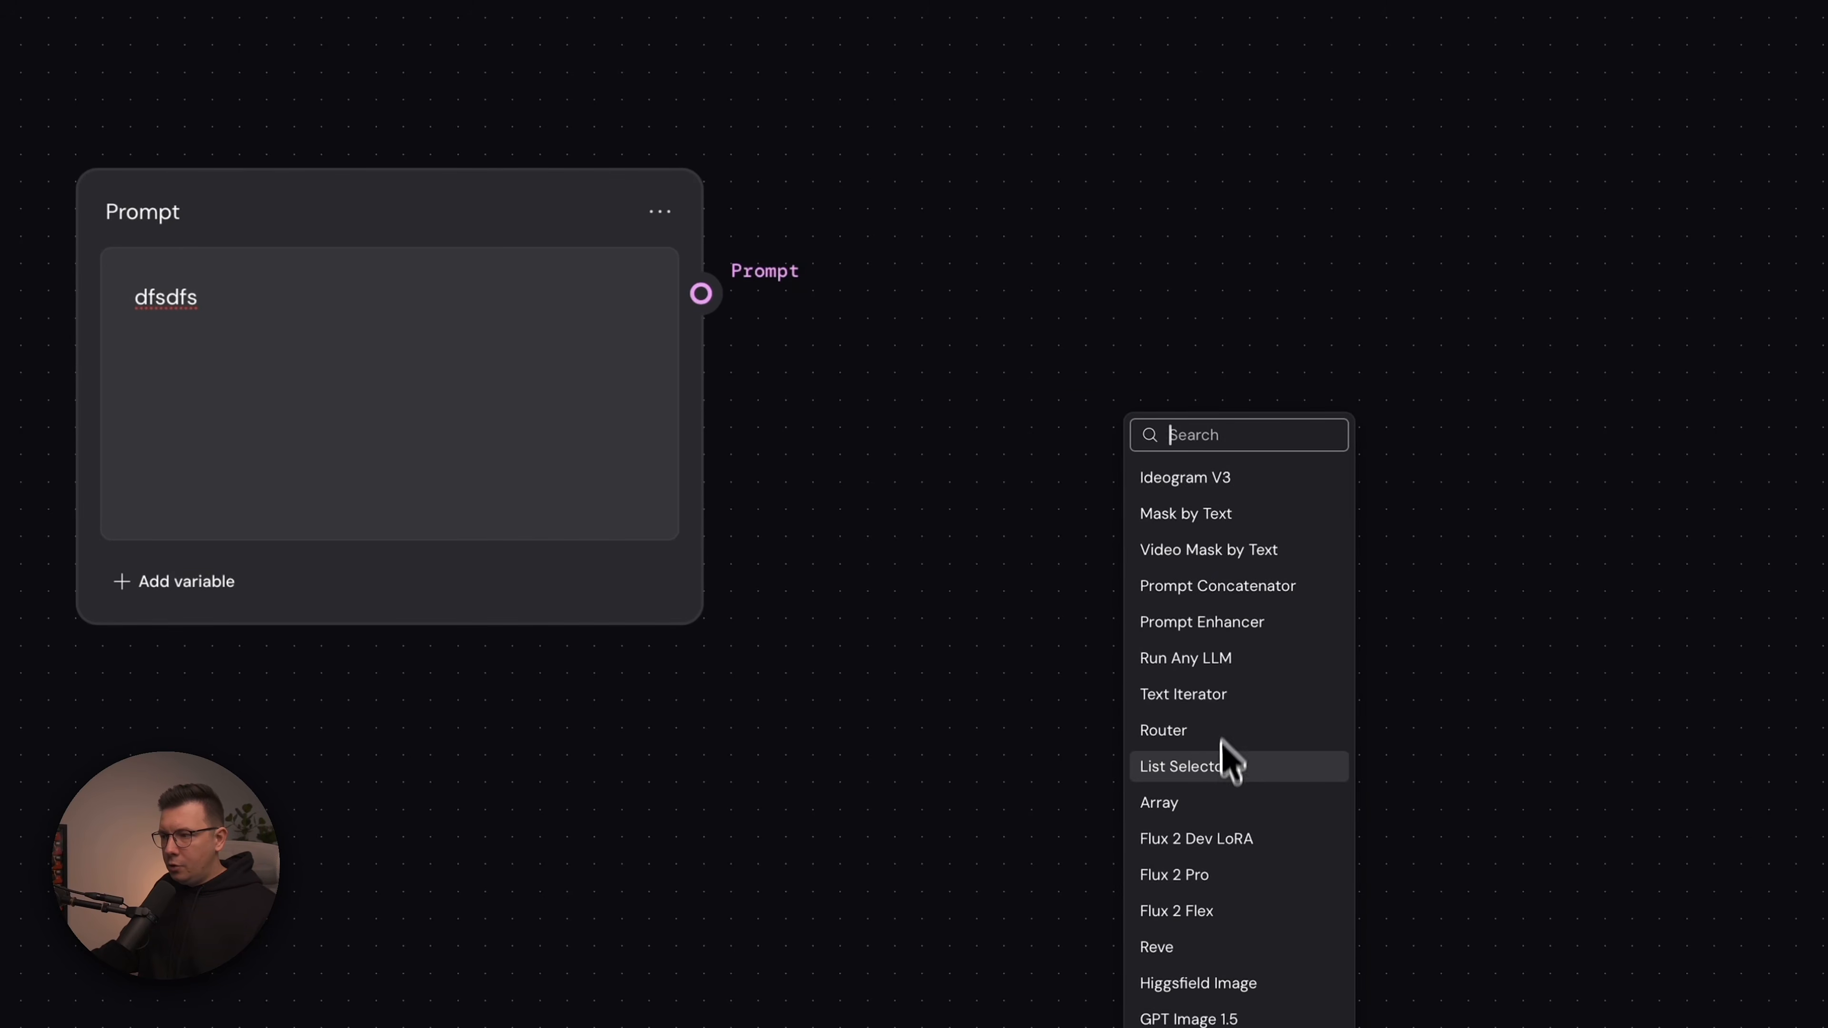
scroll(1226, 770, "down", 1)
scroll(1223, 760, "down", 5)
scroll(1223, 755, "up", 6)
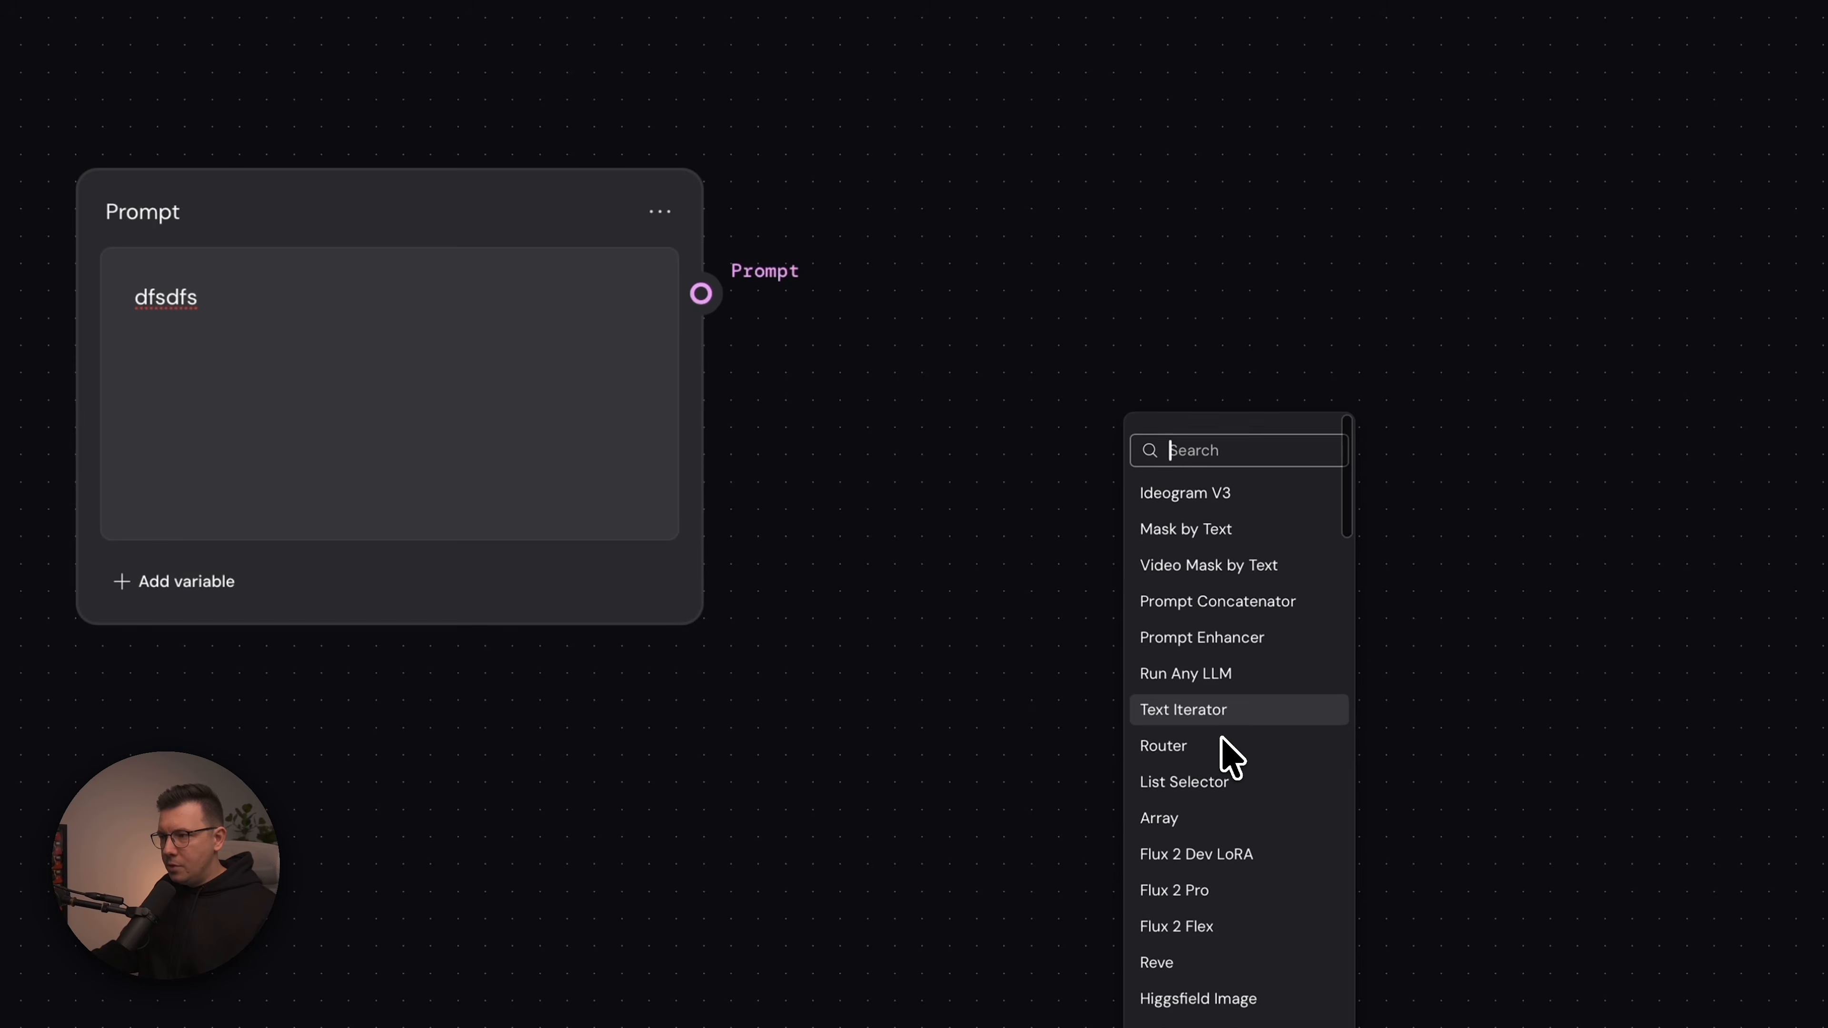
type("i")
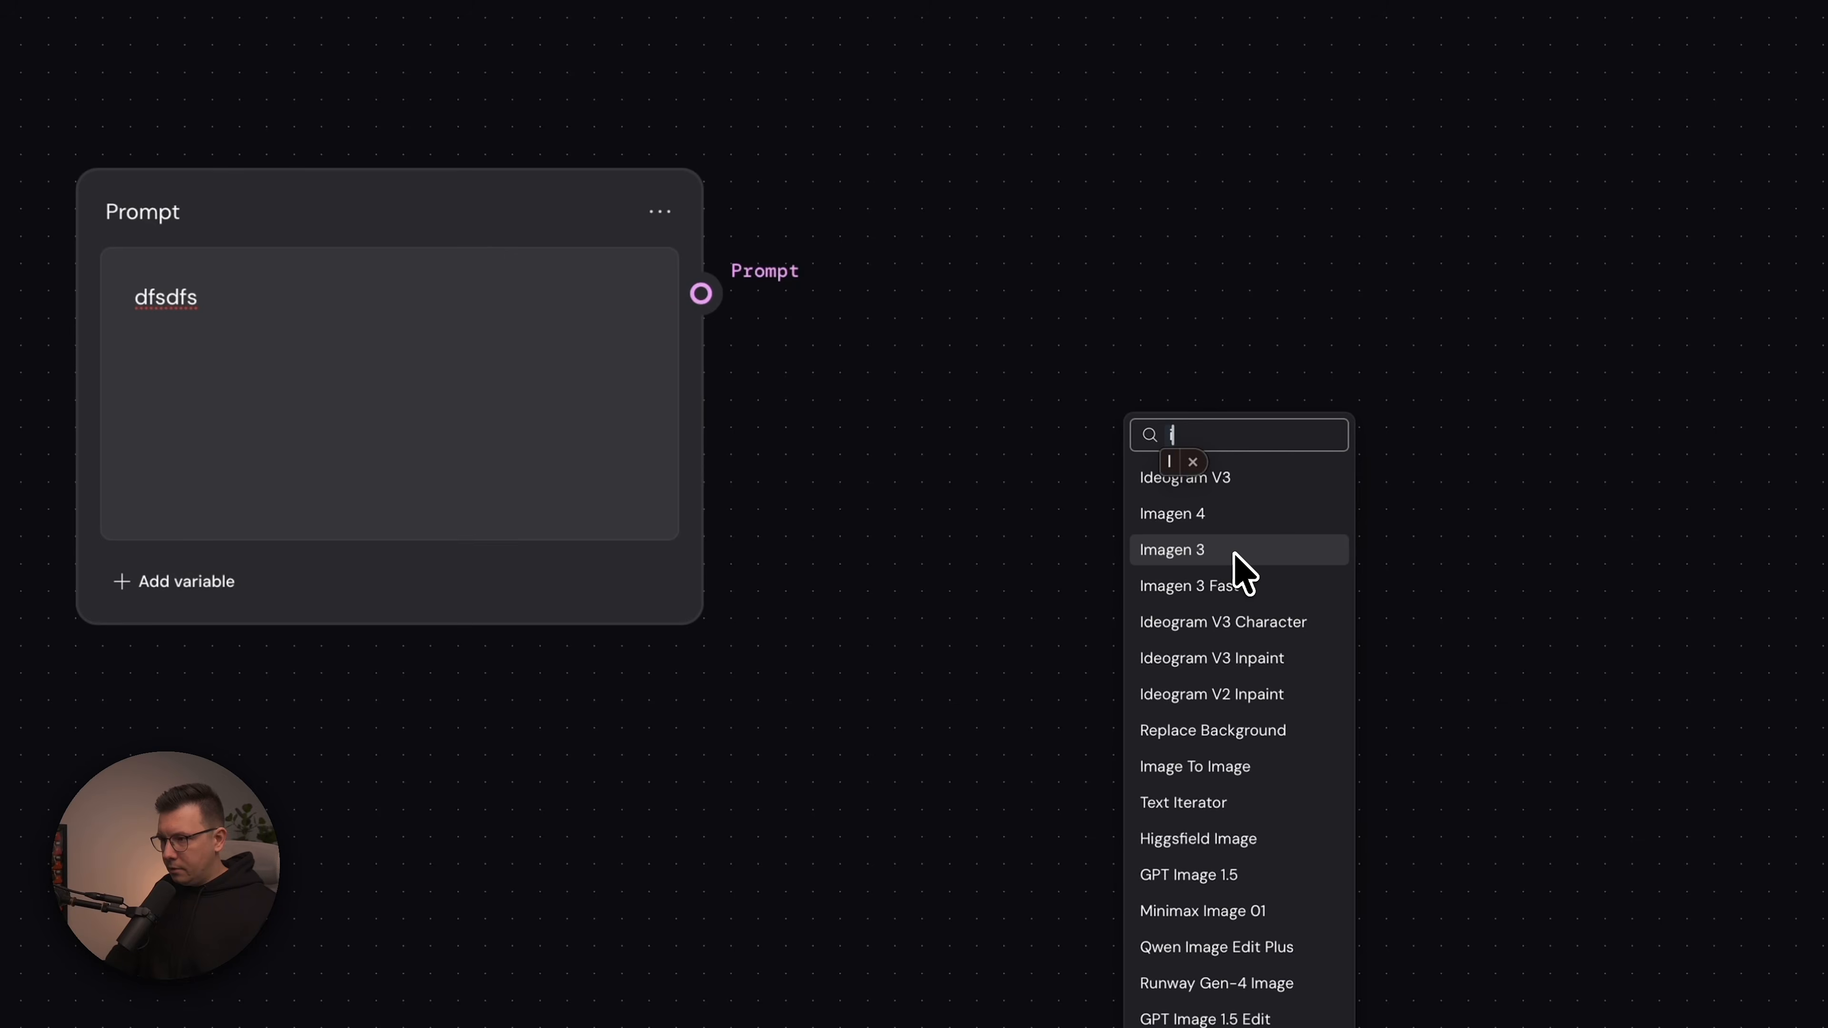
type("m")
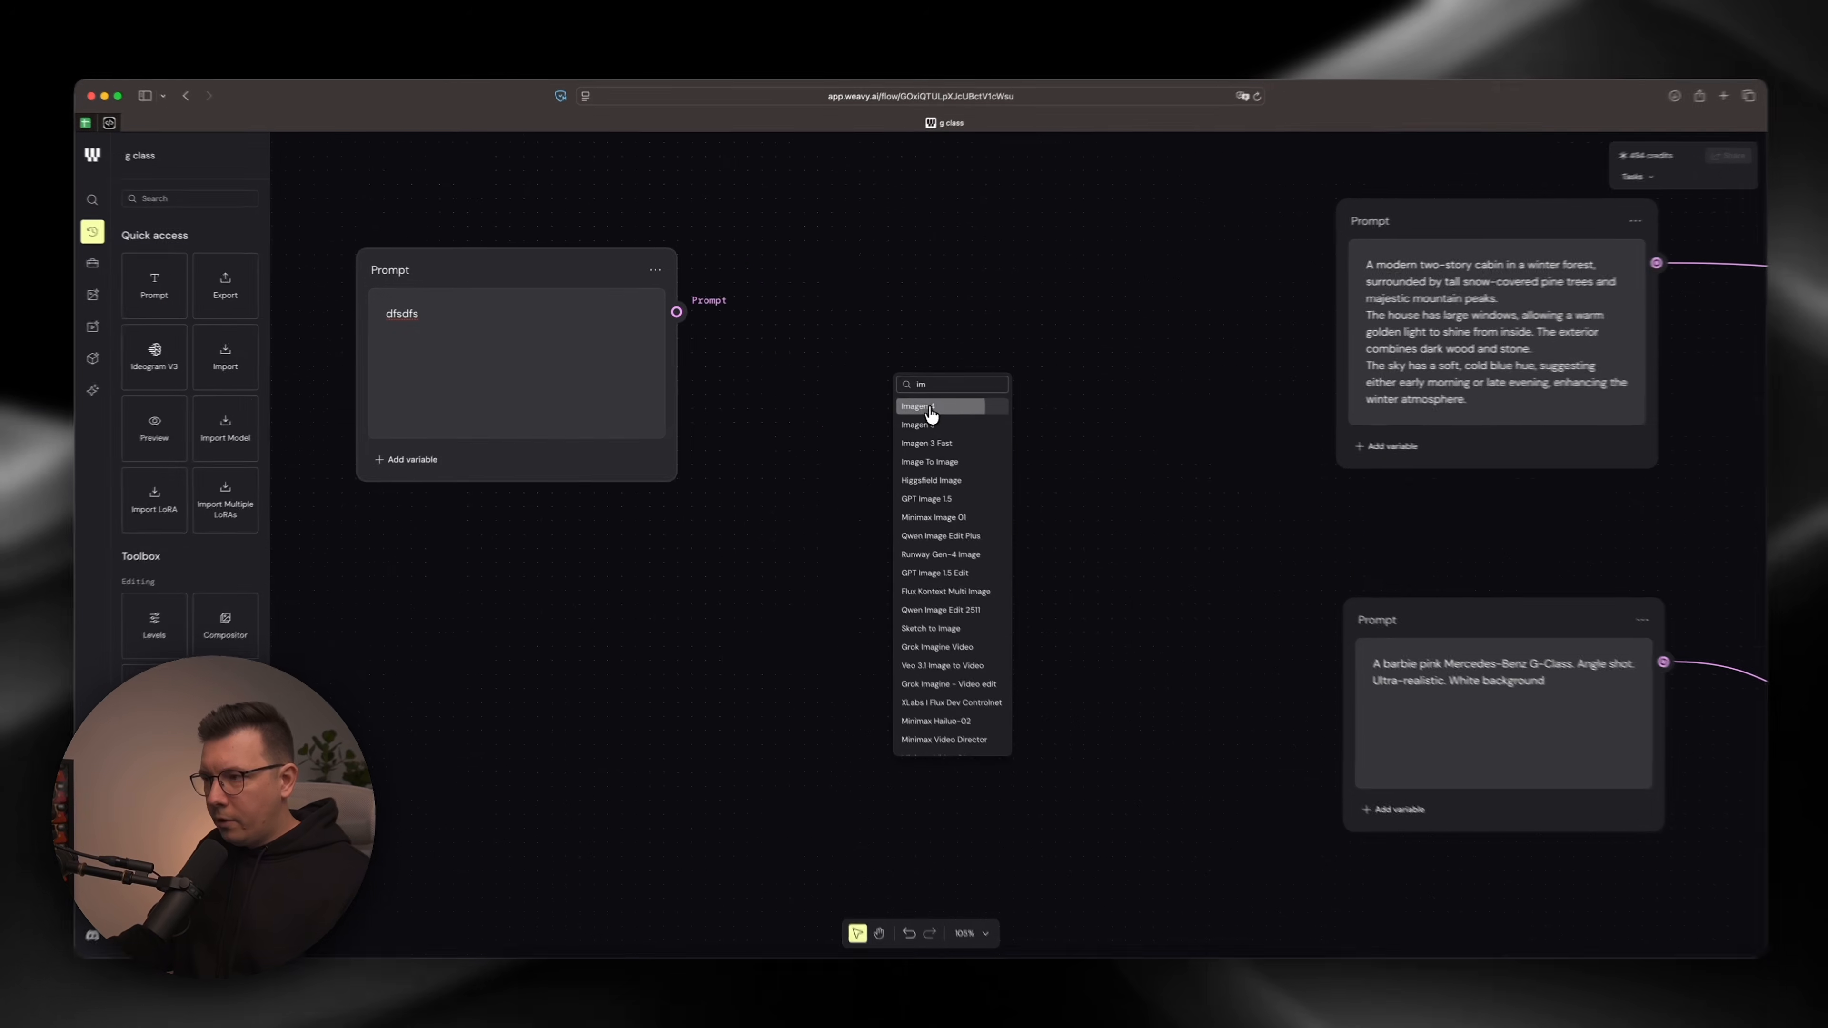
left_click(1197, 482)
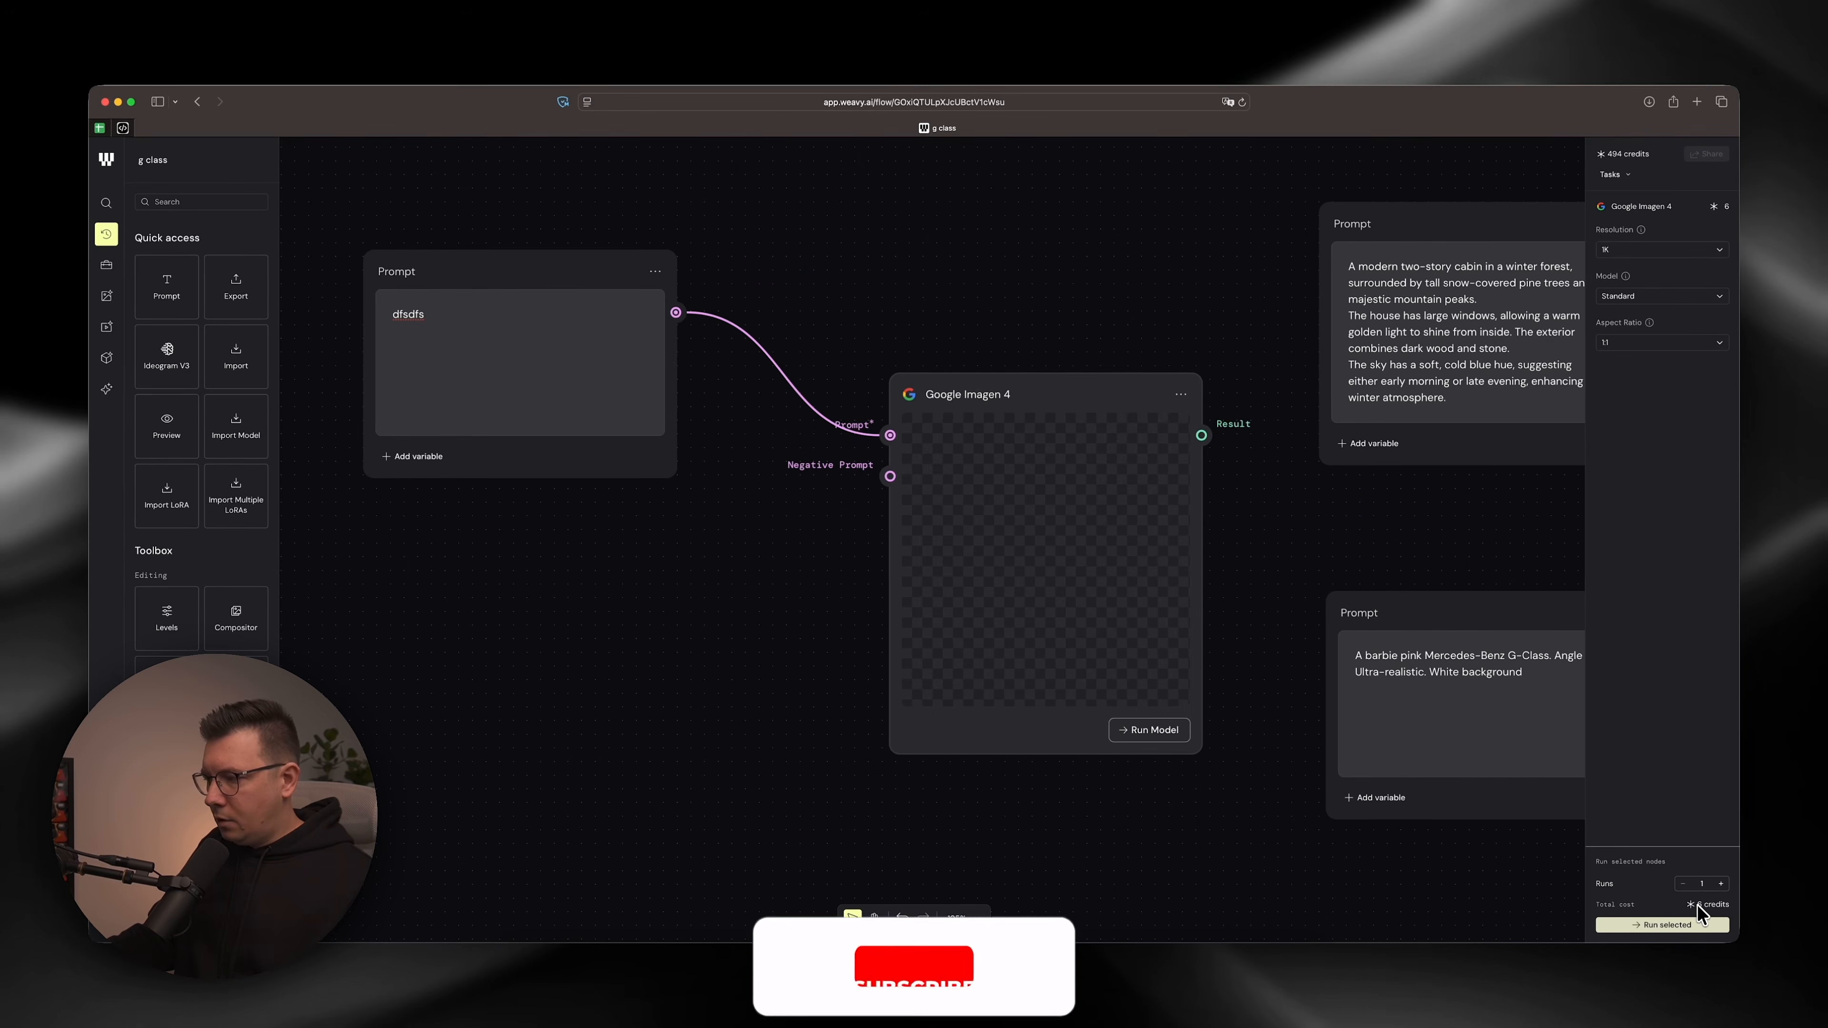
Rearrange the "dfsdfs" prompt node and the Google Imagen 4 node so they sit close together side by side.
left_click_drag(1081, 437, 972, 288)
left_click_drag(527, 274, 459, 316)
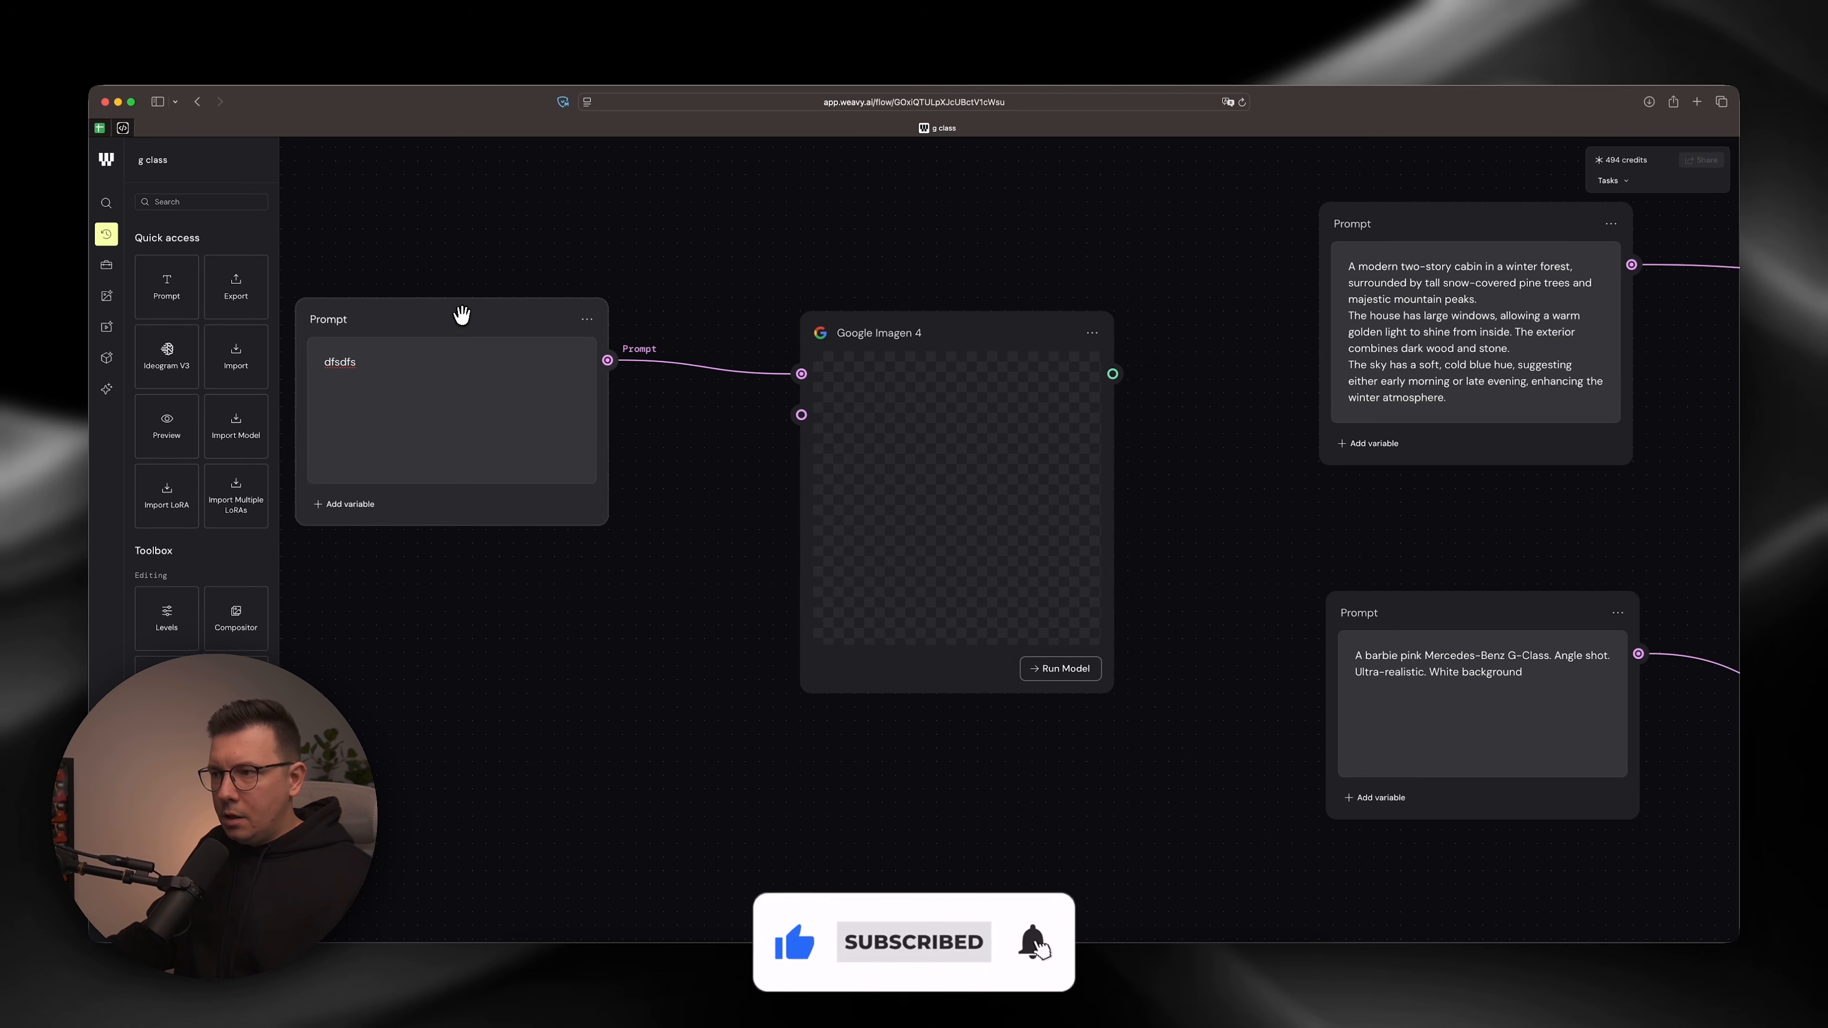
left_click_drag(935, 332, 871, 317)
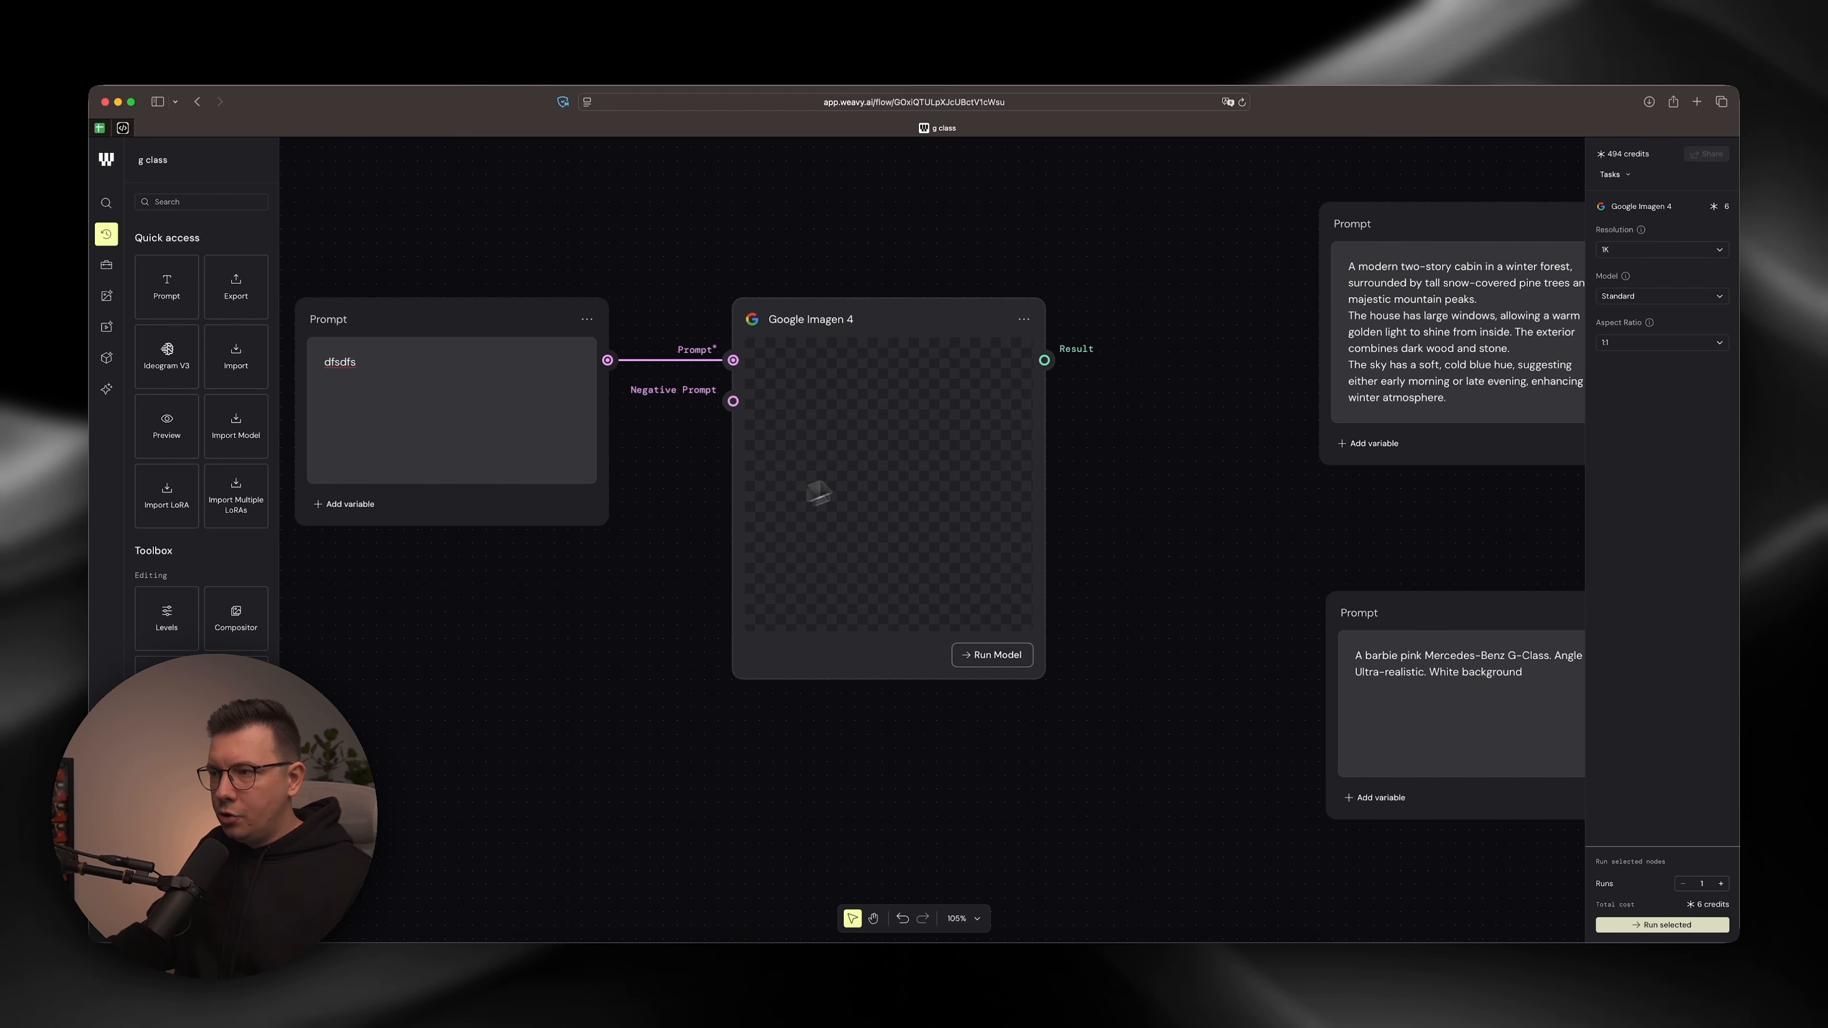
Extend a connection from the Imagen 4 node's Result output, look through the compatible nodes and dismiss the list without adding one.
scroll(874, 475, "down", 2)
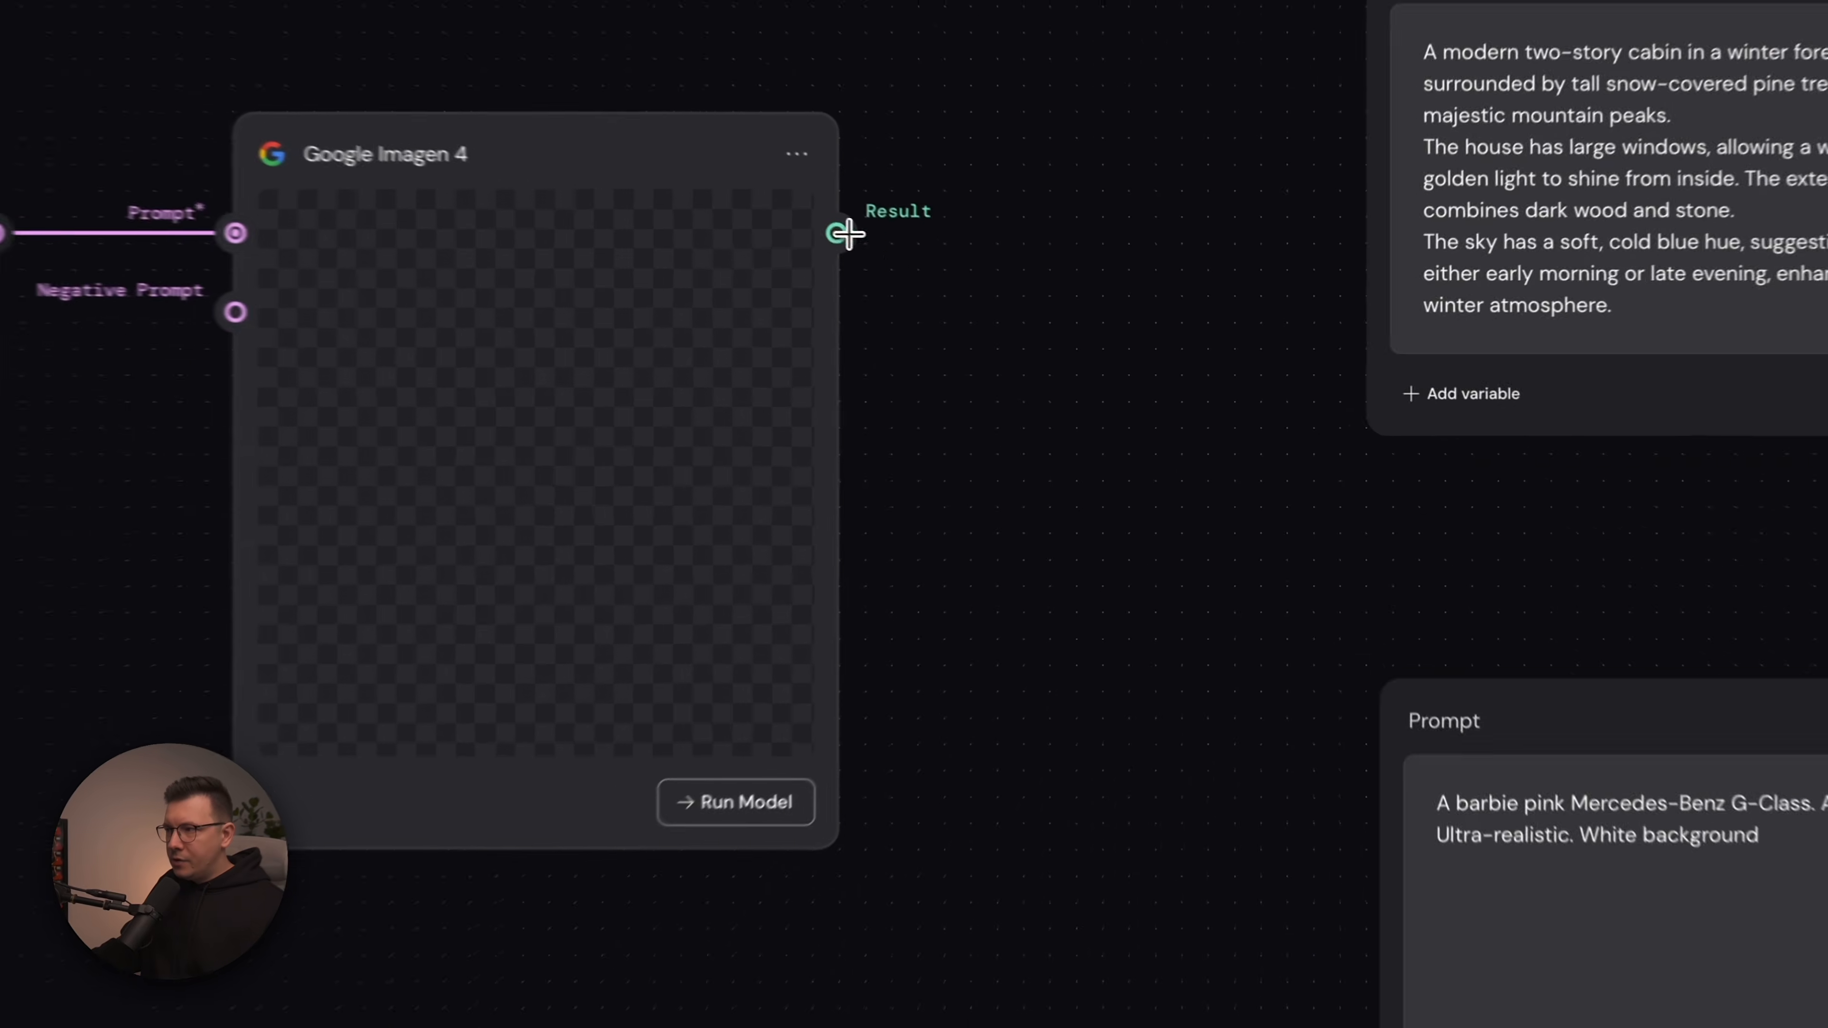
left_click_drag(1043, 305, 1103, 518)
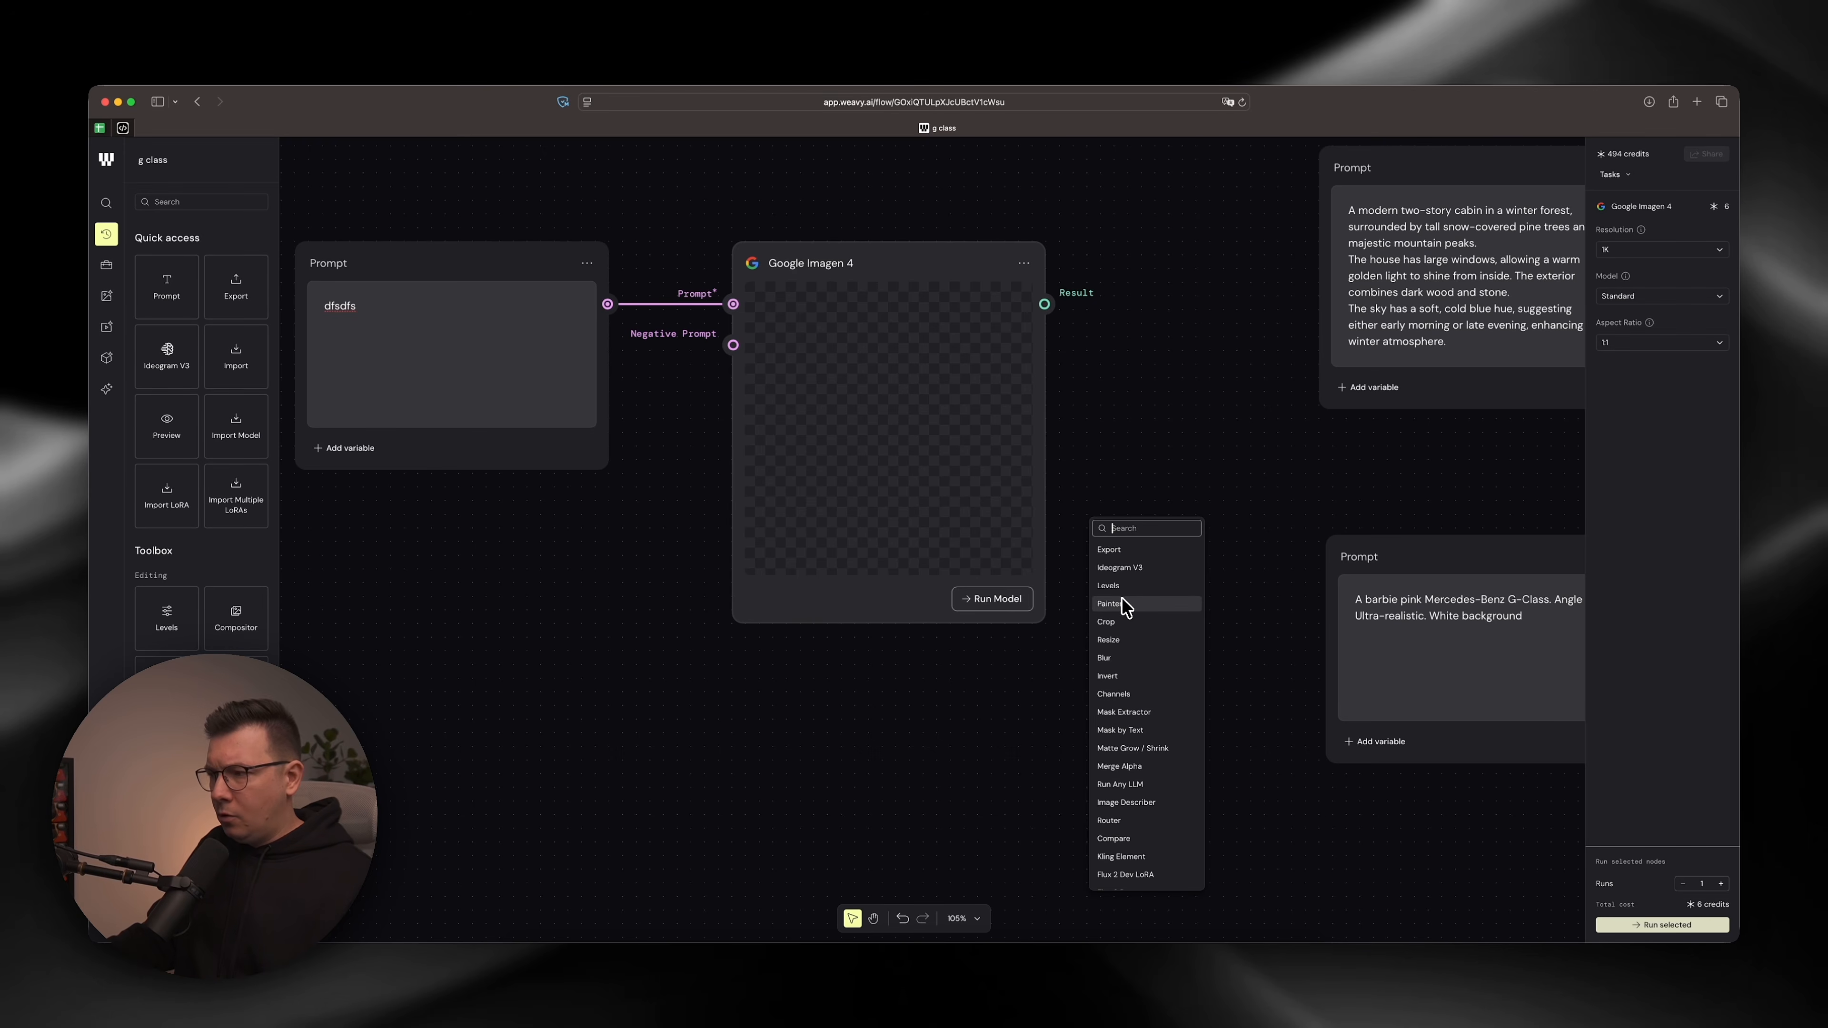
scroll(1126, 720, "down", 1)
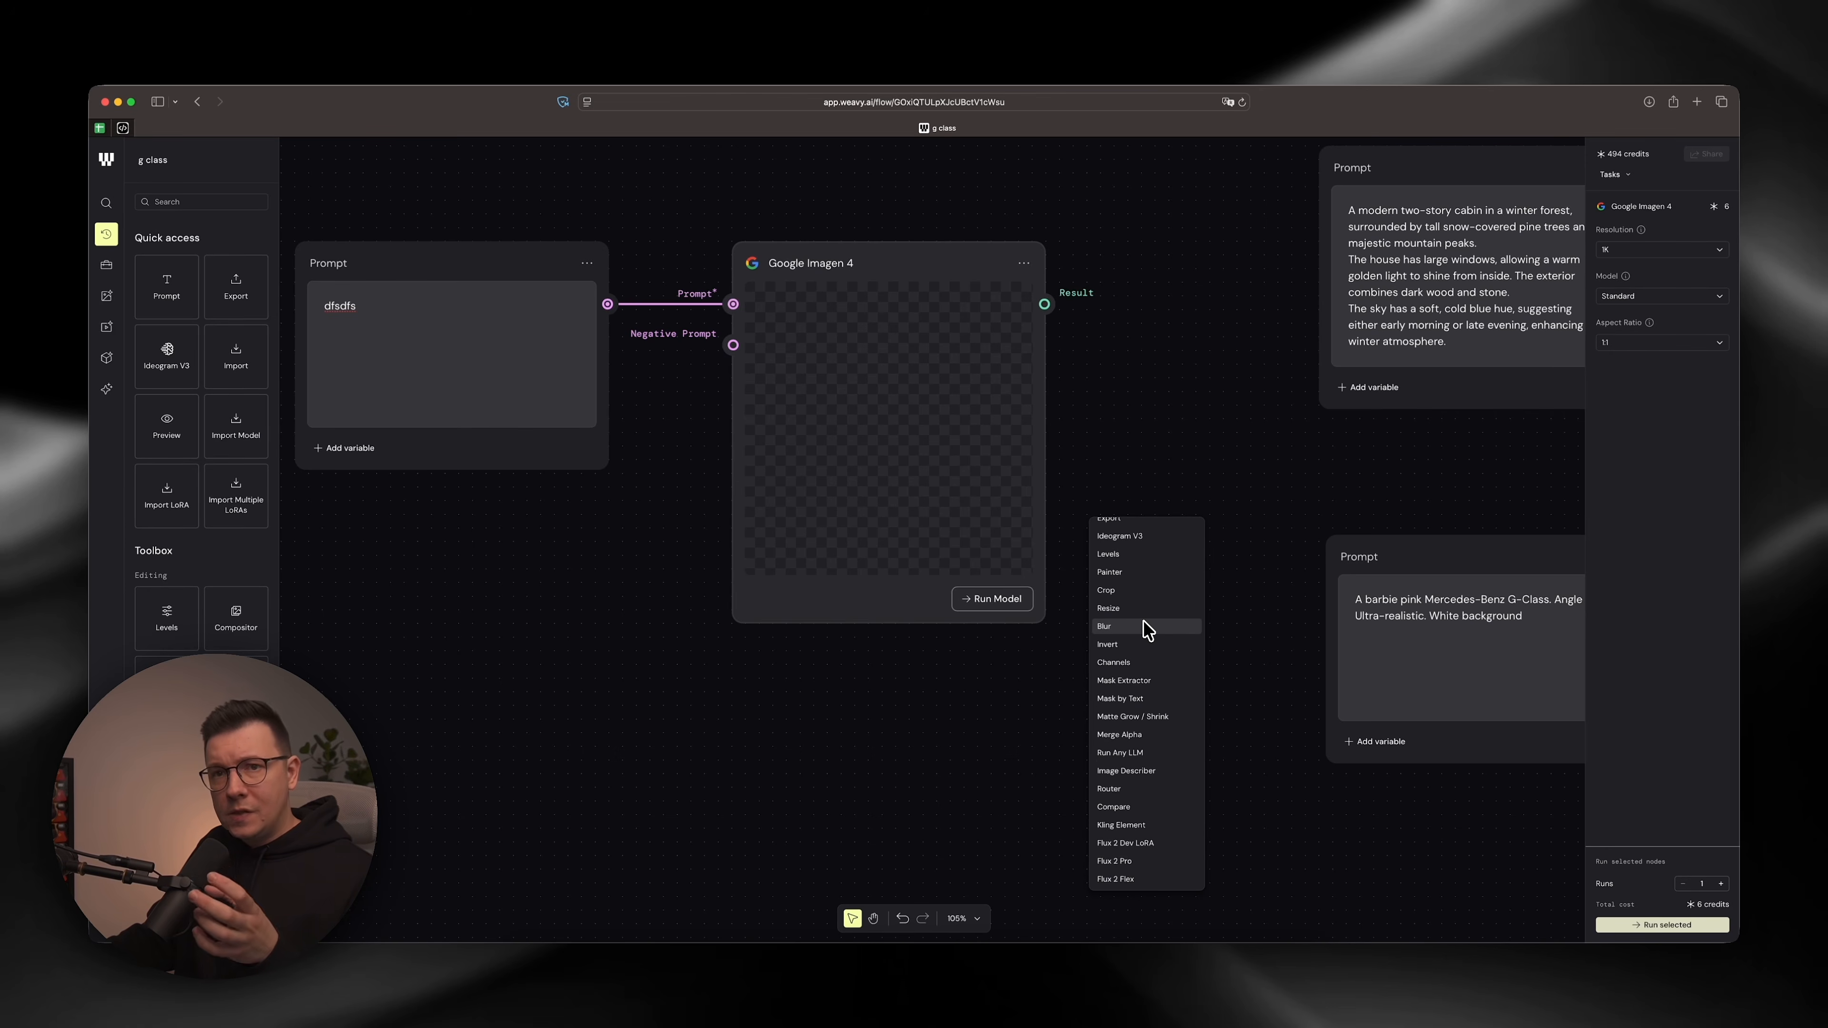
scroll(1138, 640, "up", 1)
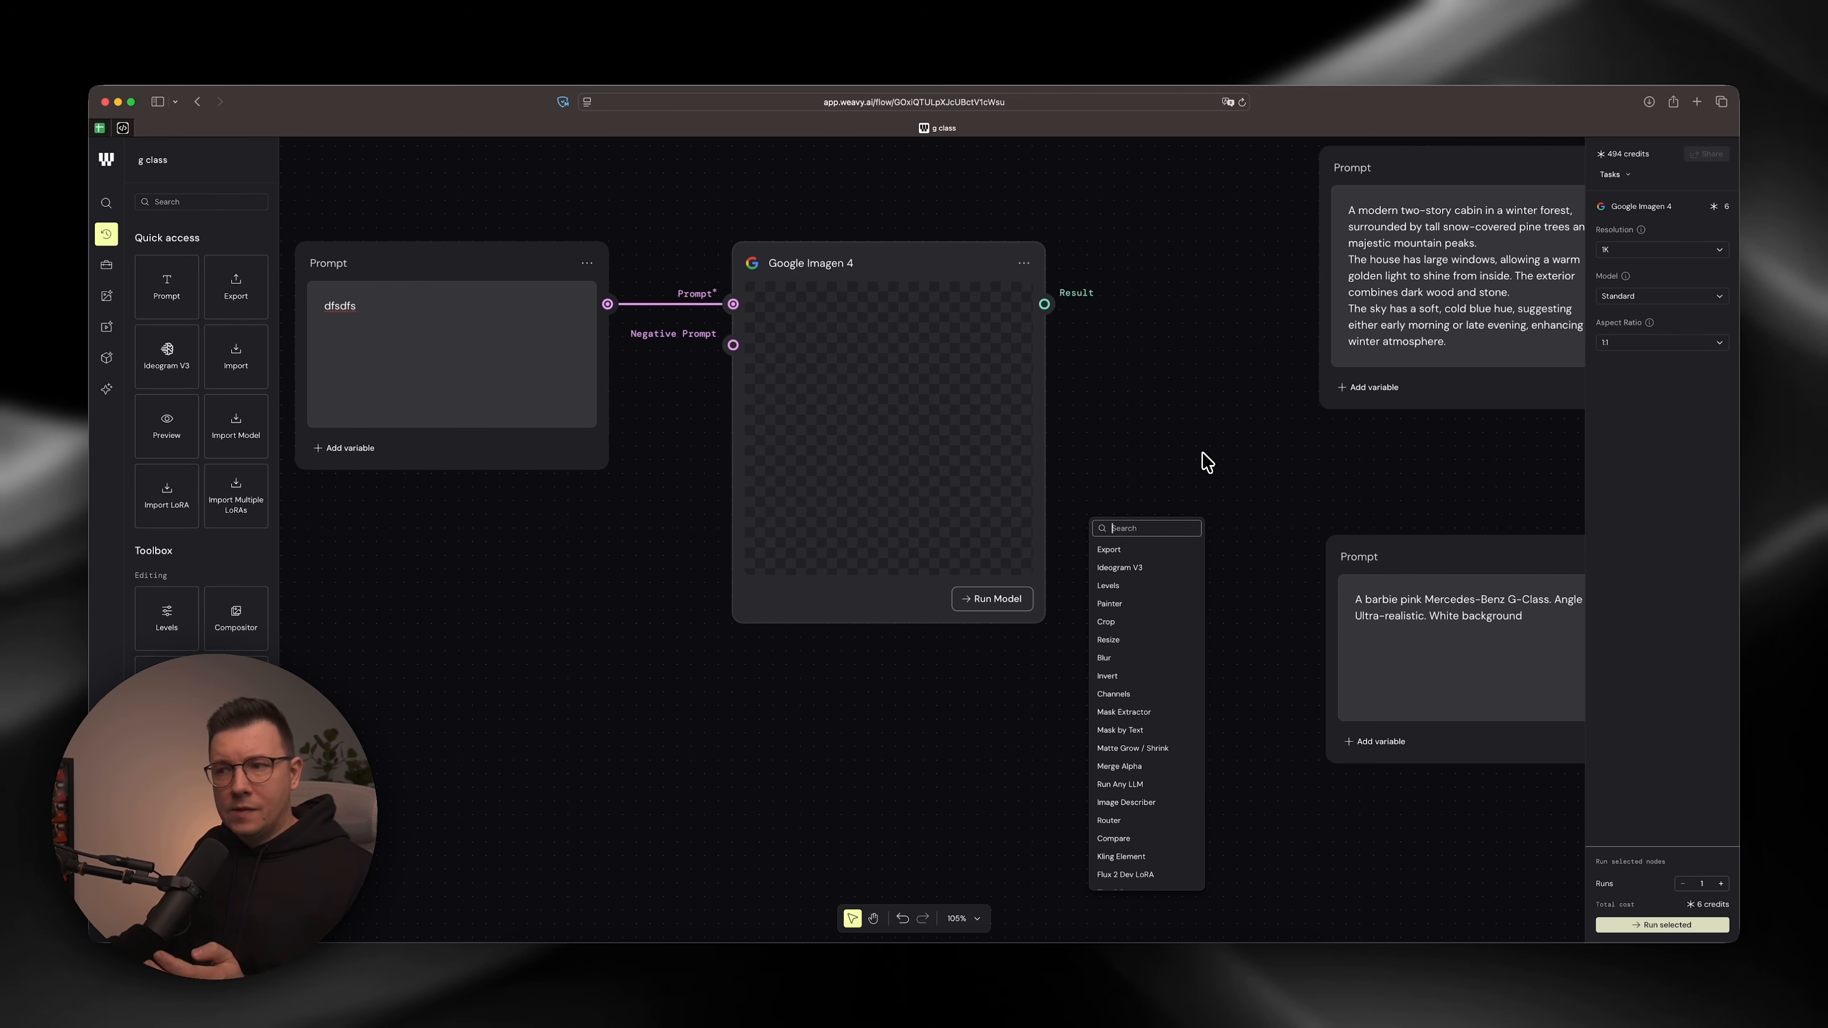
left_click(1151, 431)
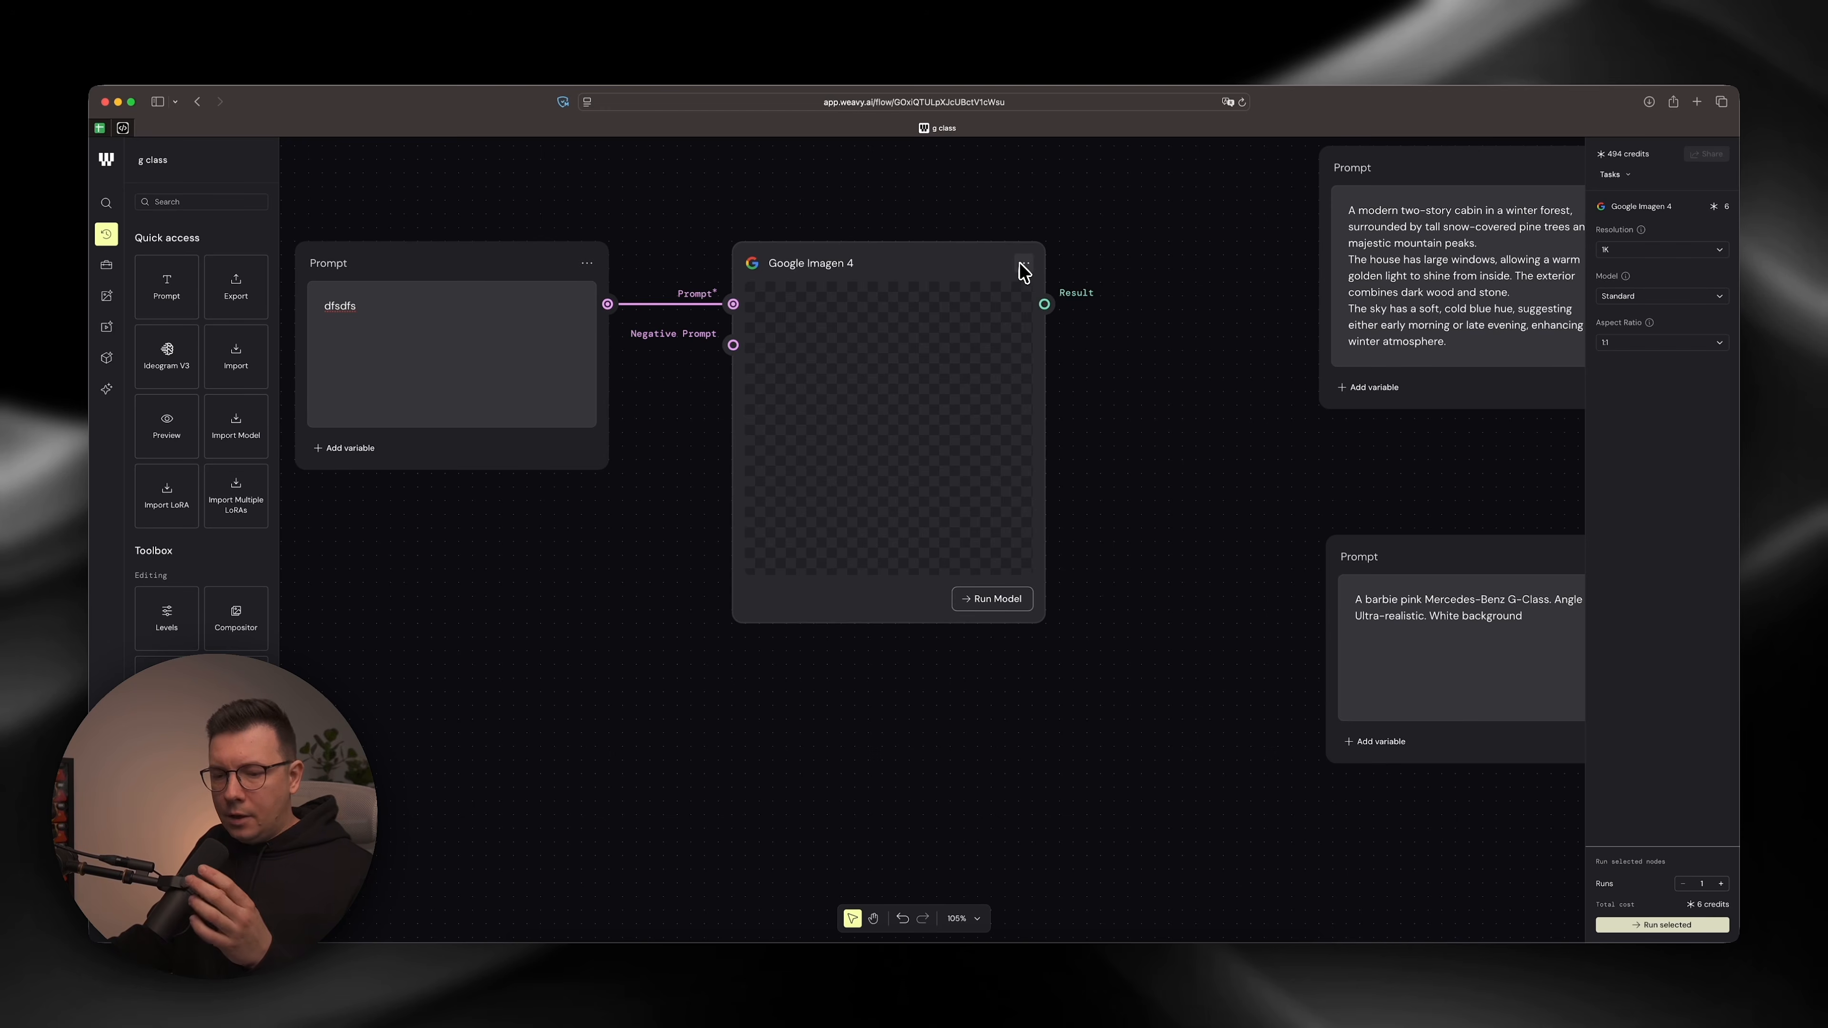
Align the cabin's Ideogram V3 node above the car's one and shift the "barbie pink Mercedes-Benz G-Class" prompt node slightly down and left.
left_click(588, 265)
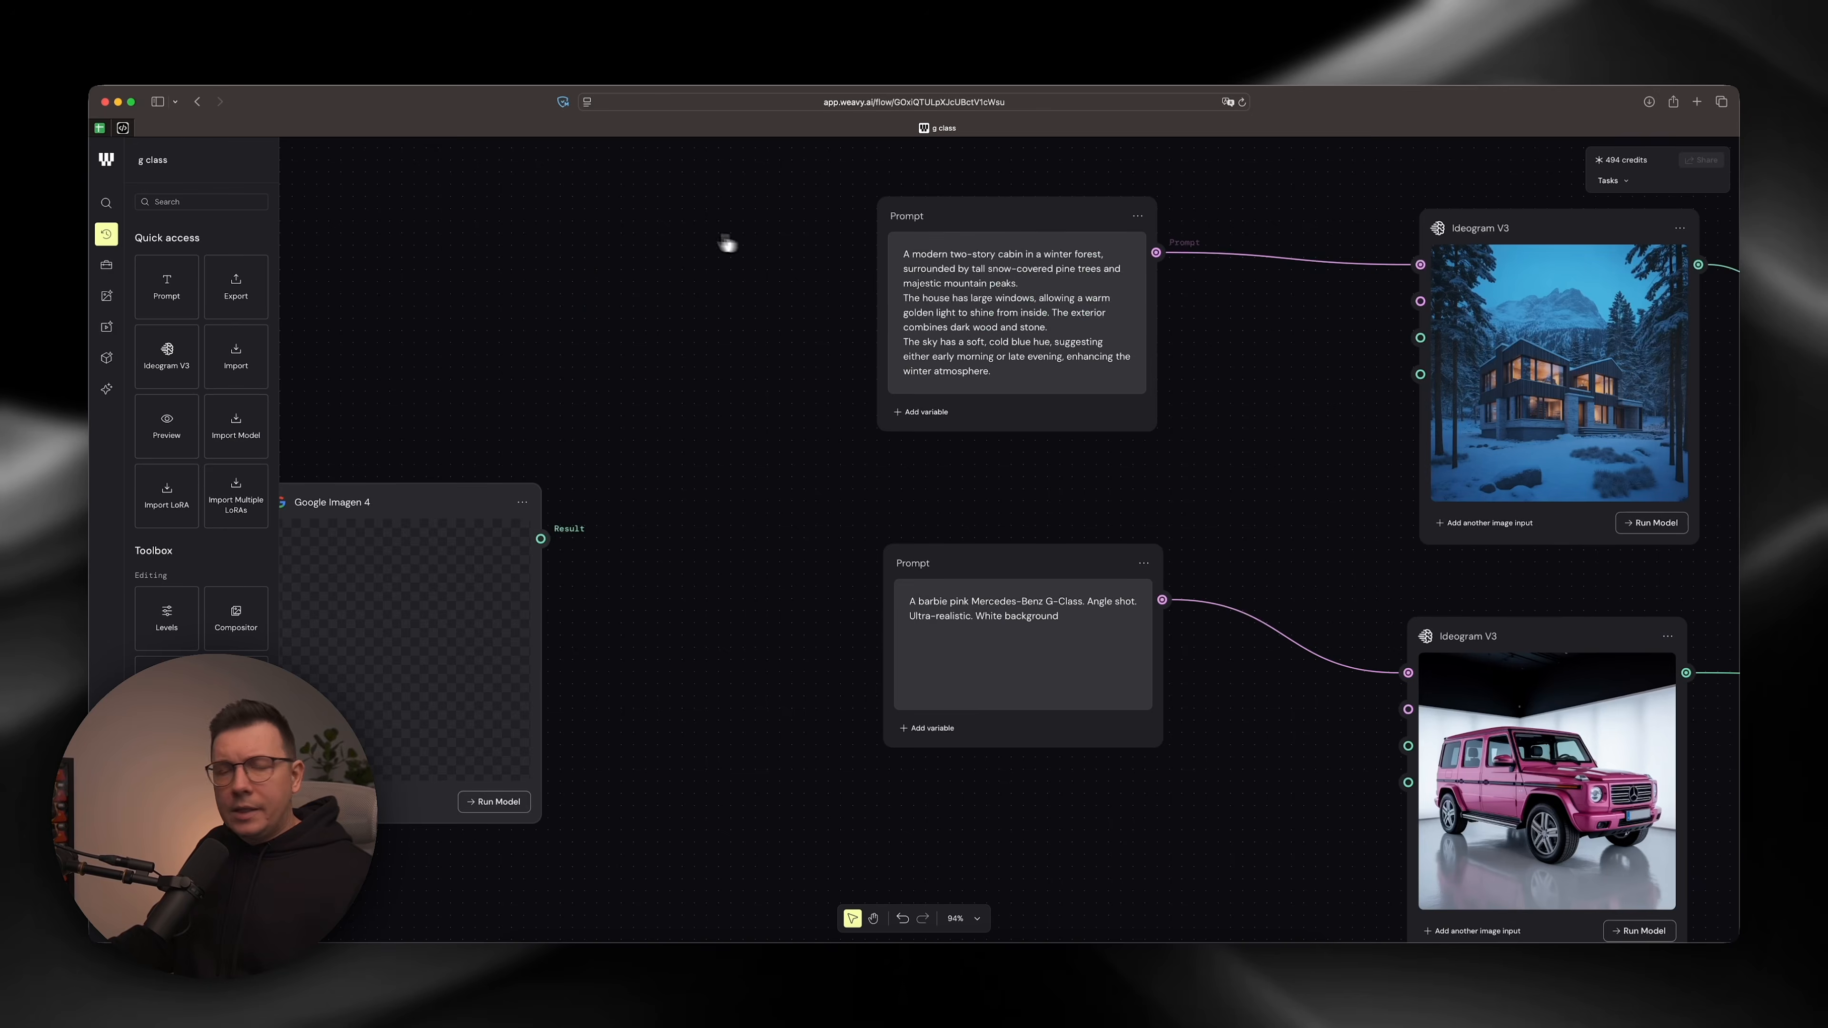
scroll(597, 249, "right", 5)
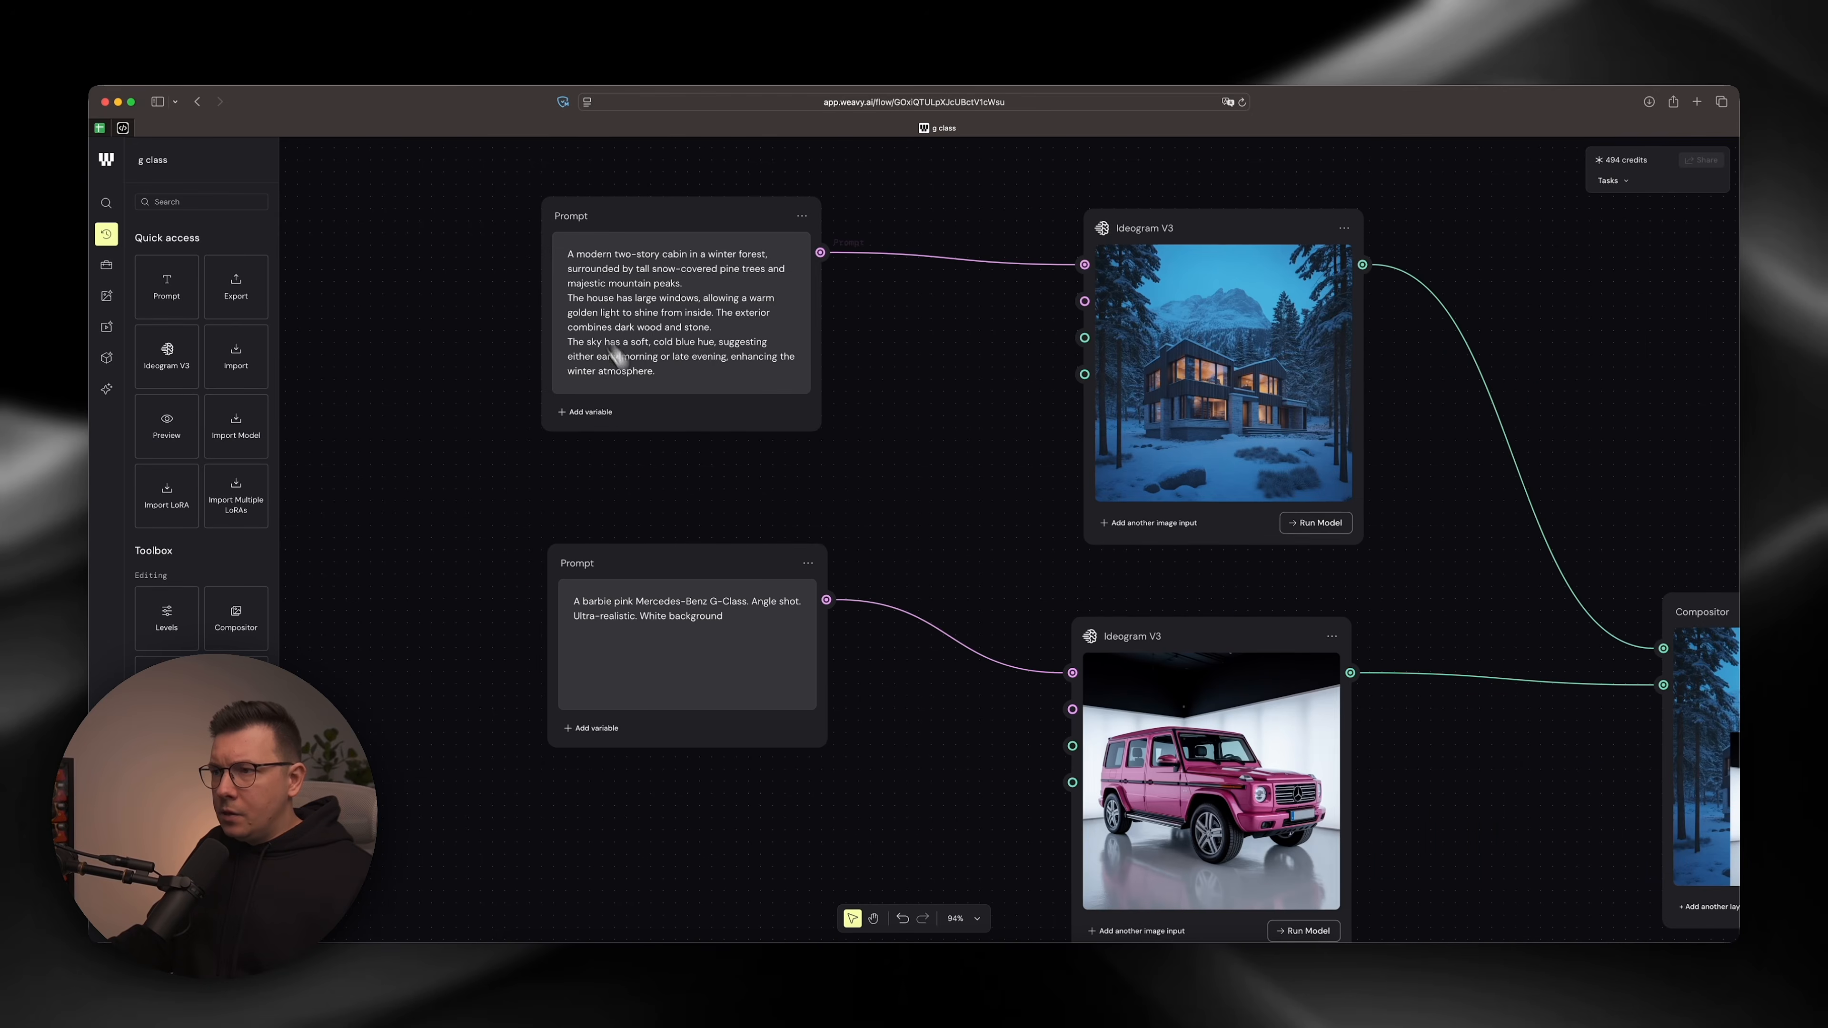
scroll(617, 355, "right", 3)
left_click_drag(1130, 231, 1101, 227)
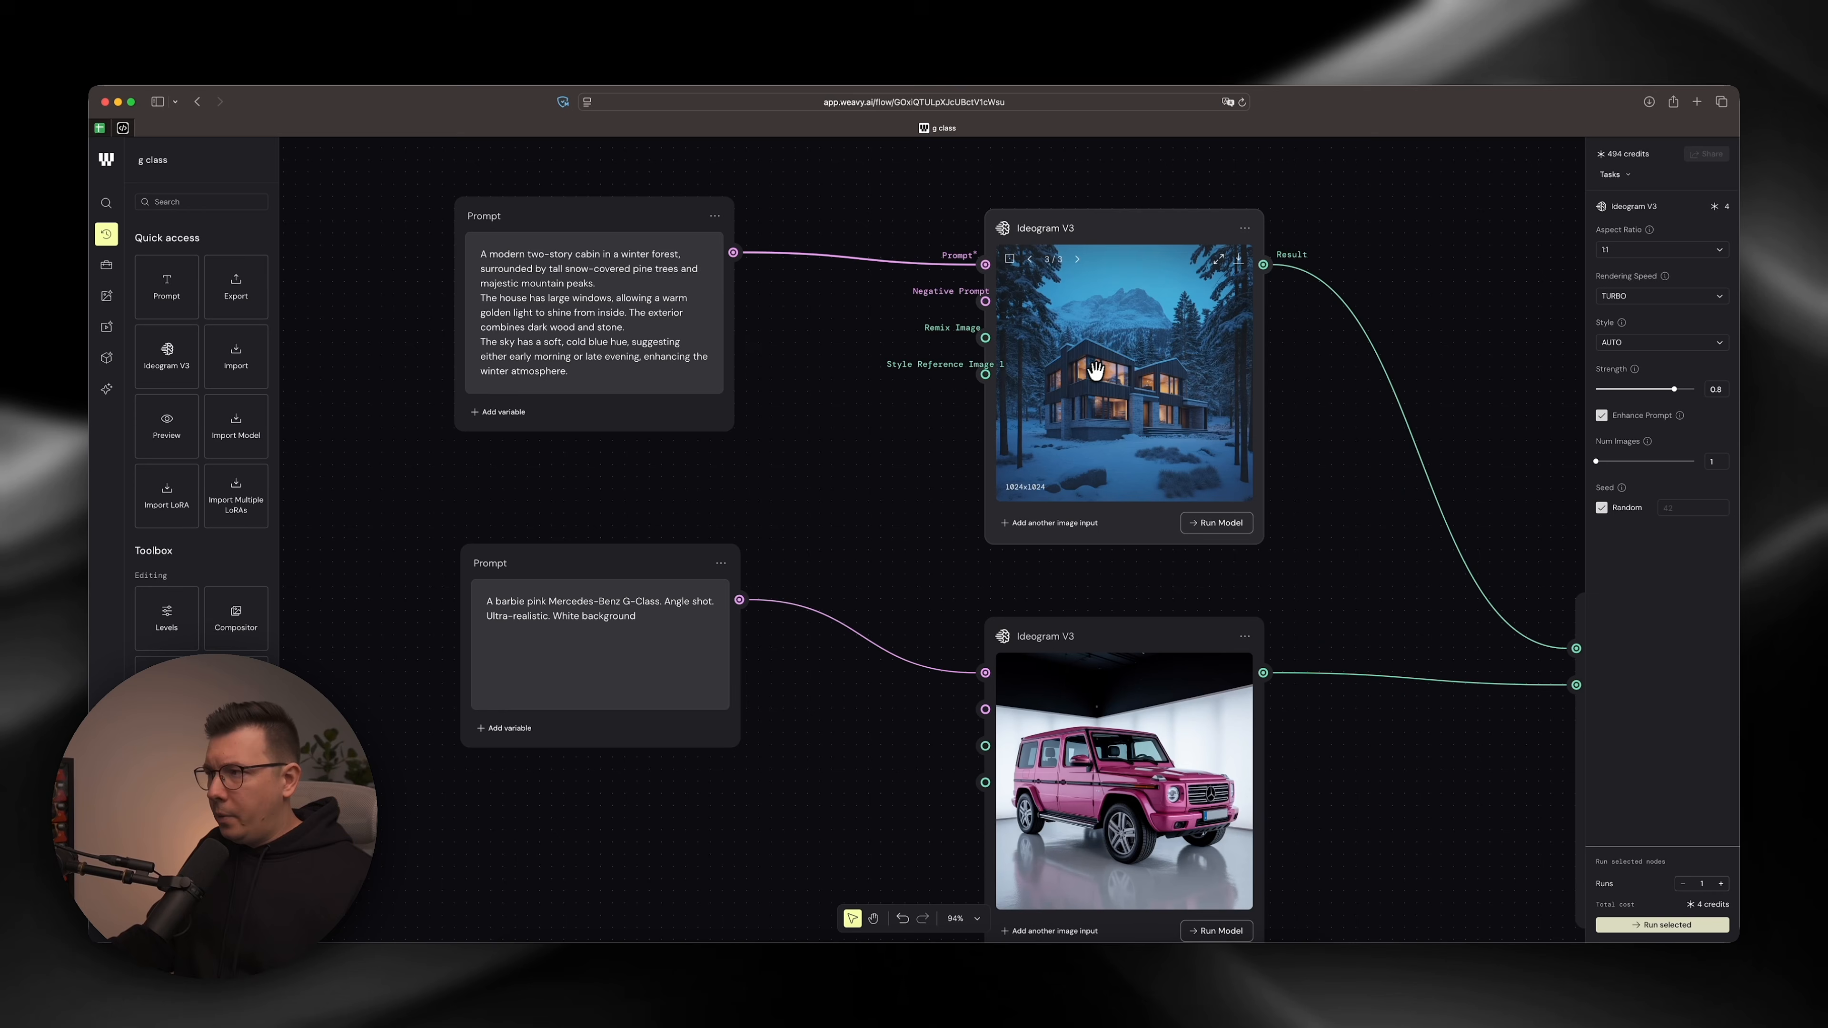
scroll(1126, 362, "right", 3)
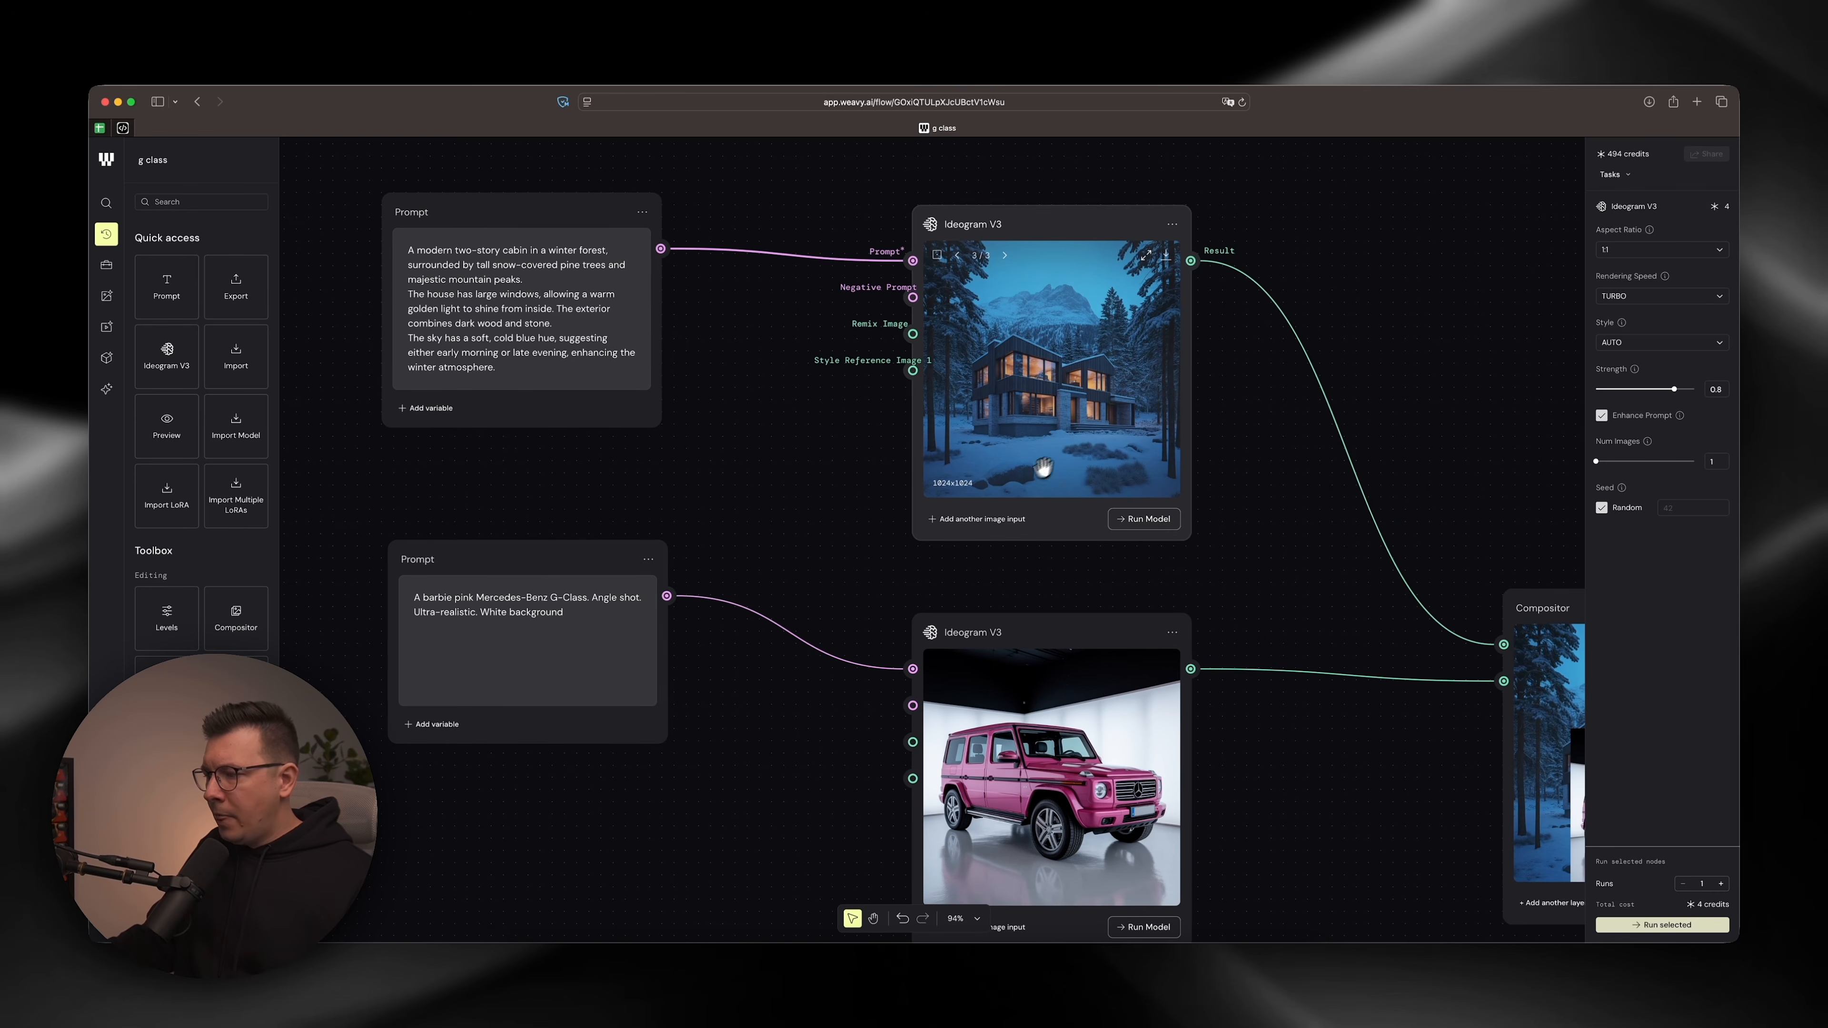
left_click_drag(516, 560, 511, 601)
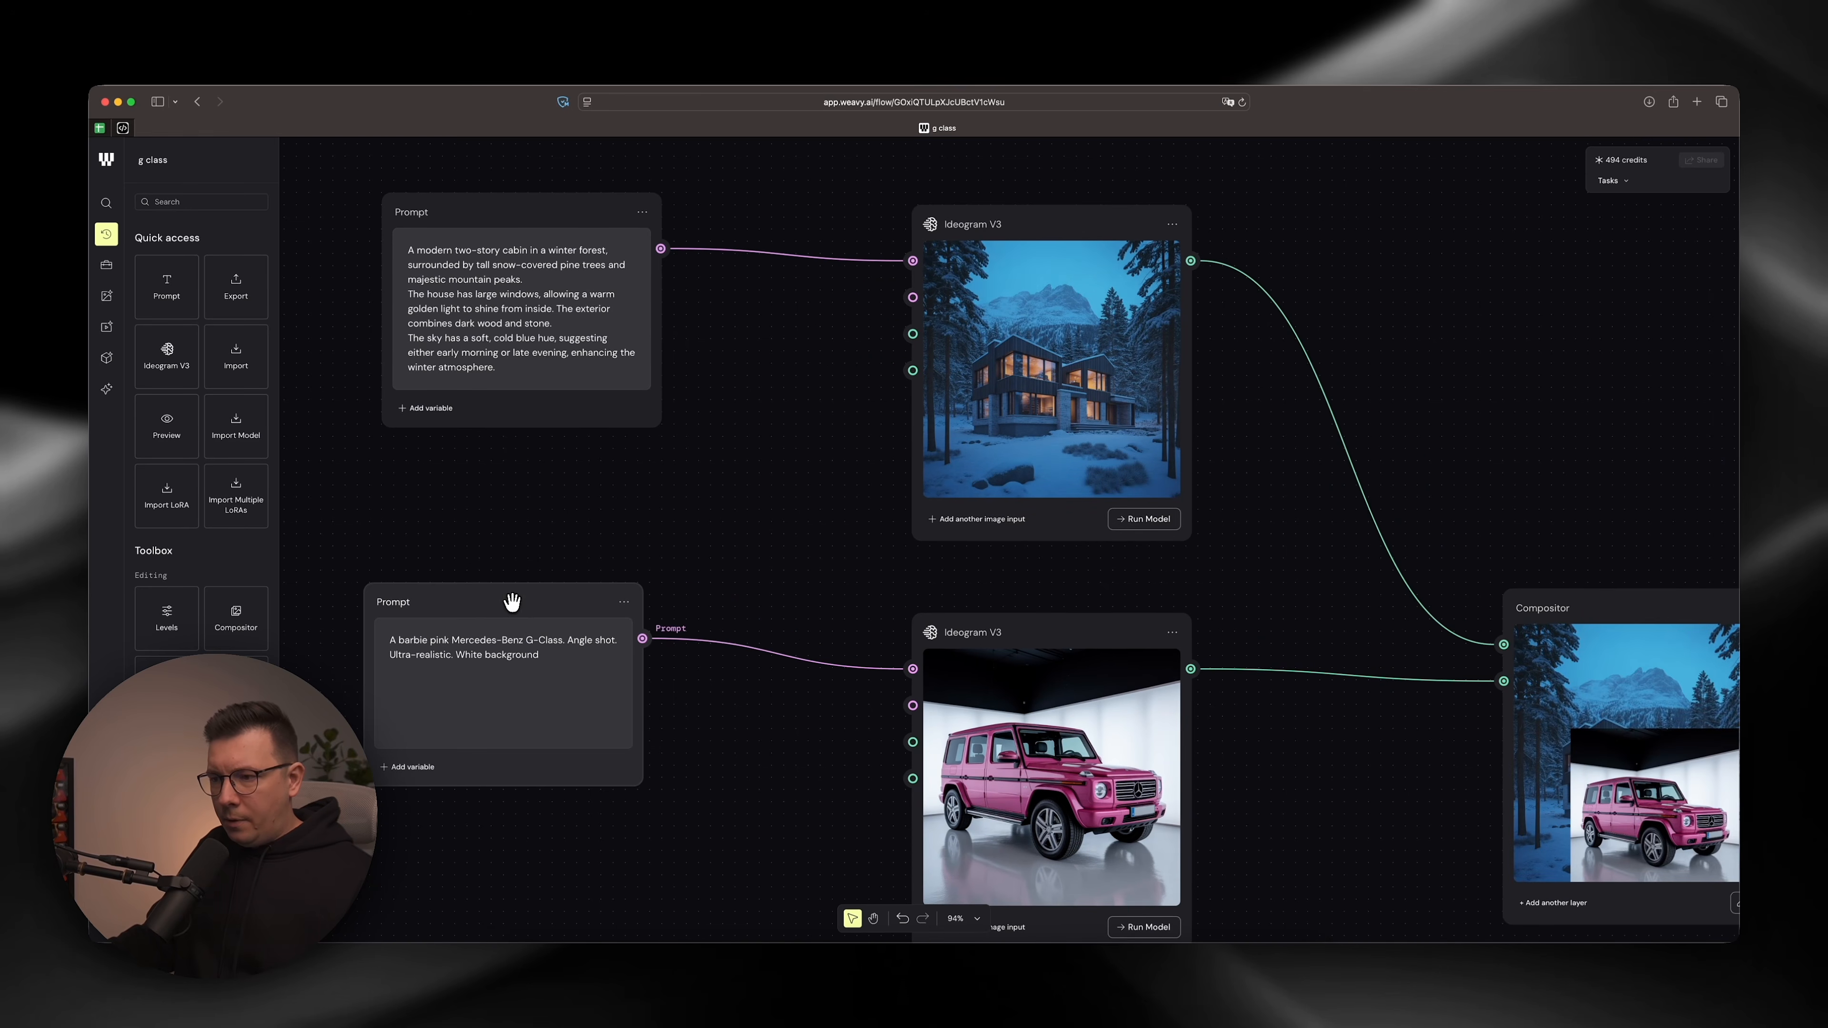
Browse the generated pink G-Class images in the car's Ideogram V3 node and display the seaside road version in the Compositor.
scroll(905, 589, "right", 5)
scroll(867, 617, "down", 3)
left_click_drag(846, 536, 834, 531)
left_click(758, 552)
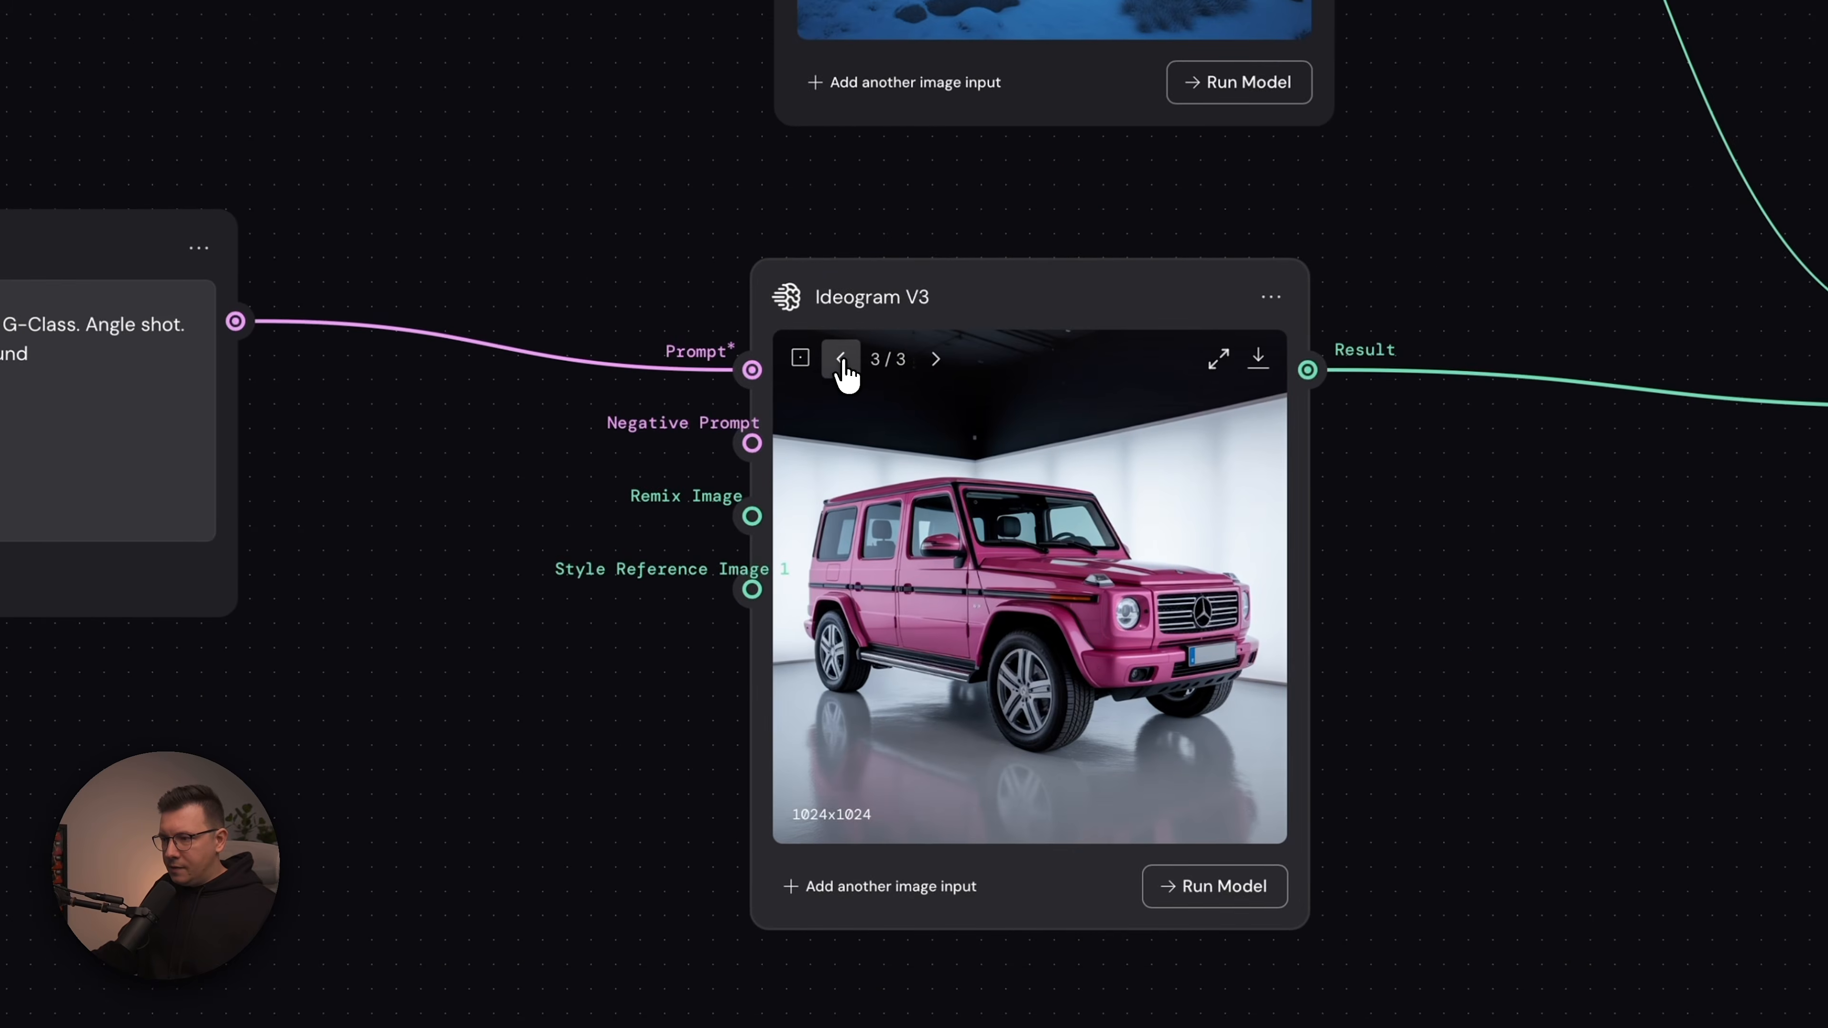
left_click(844, 364)
left_click(933, 360)
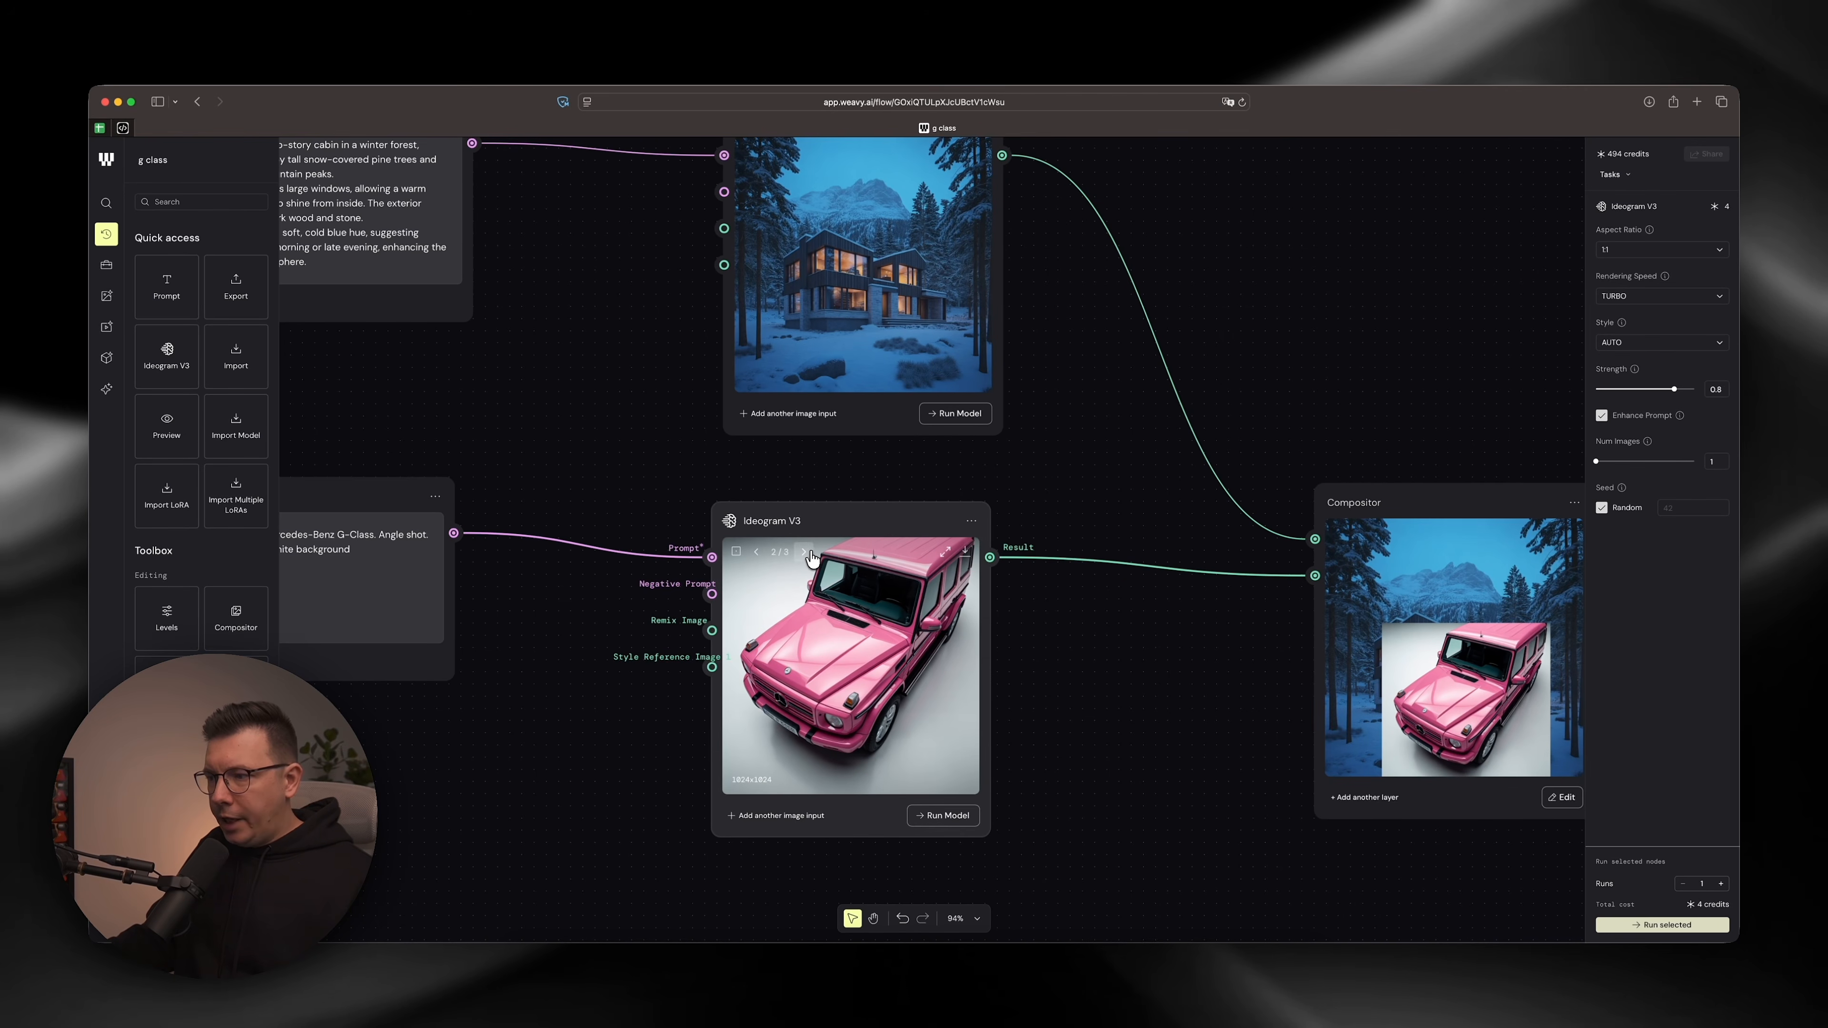
scroll(811, 558, "left", 3)
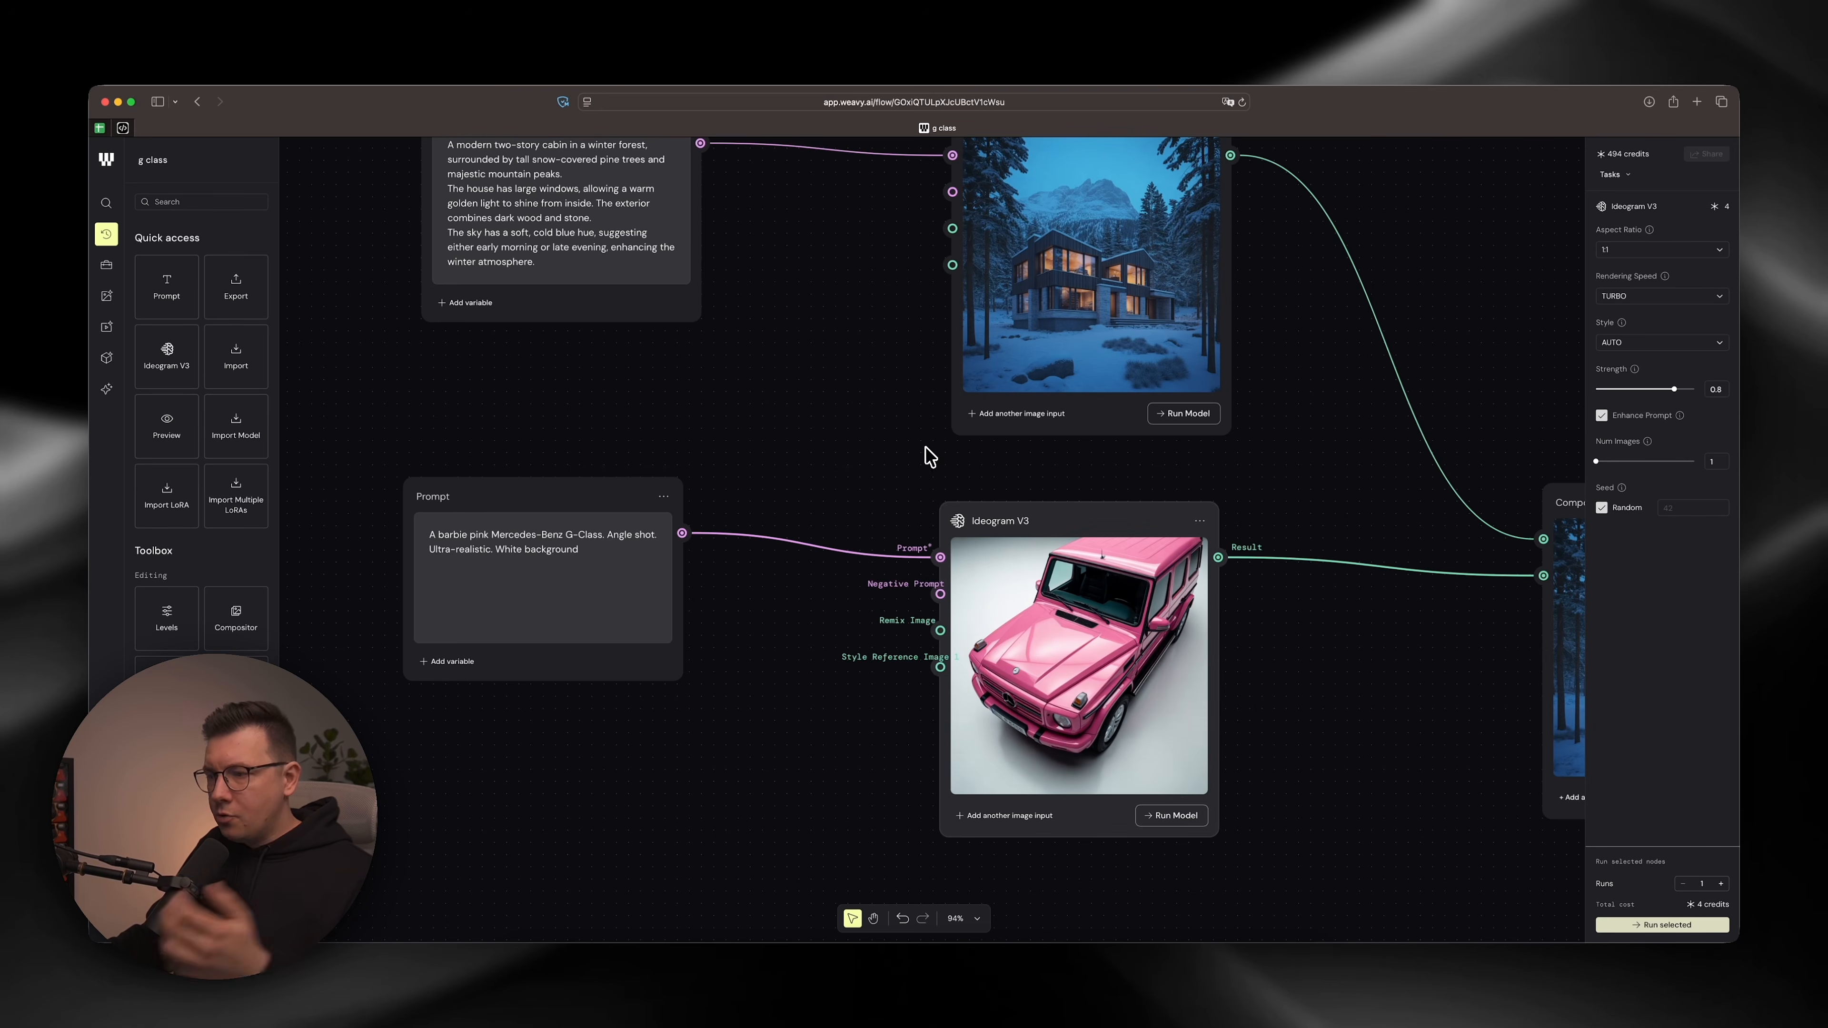
scroll(863, 482, "right", 3)
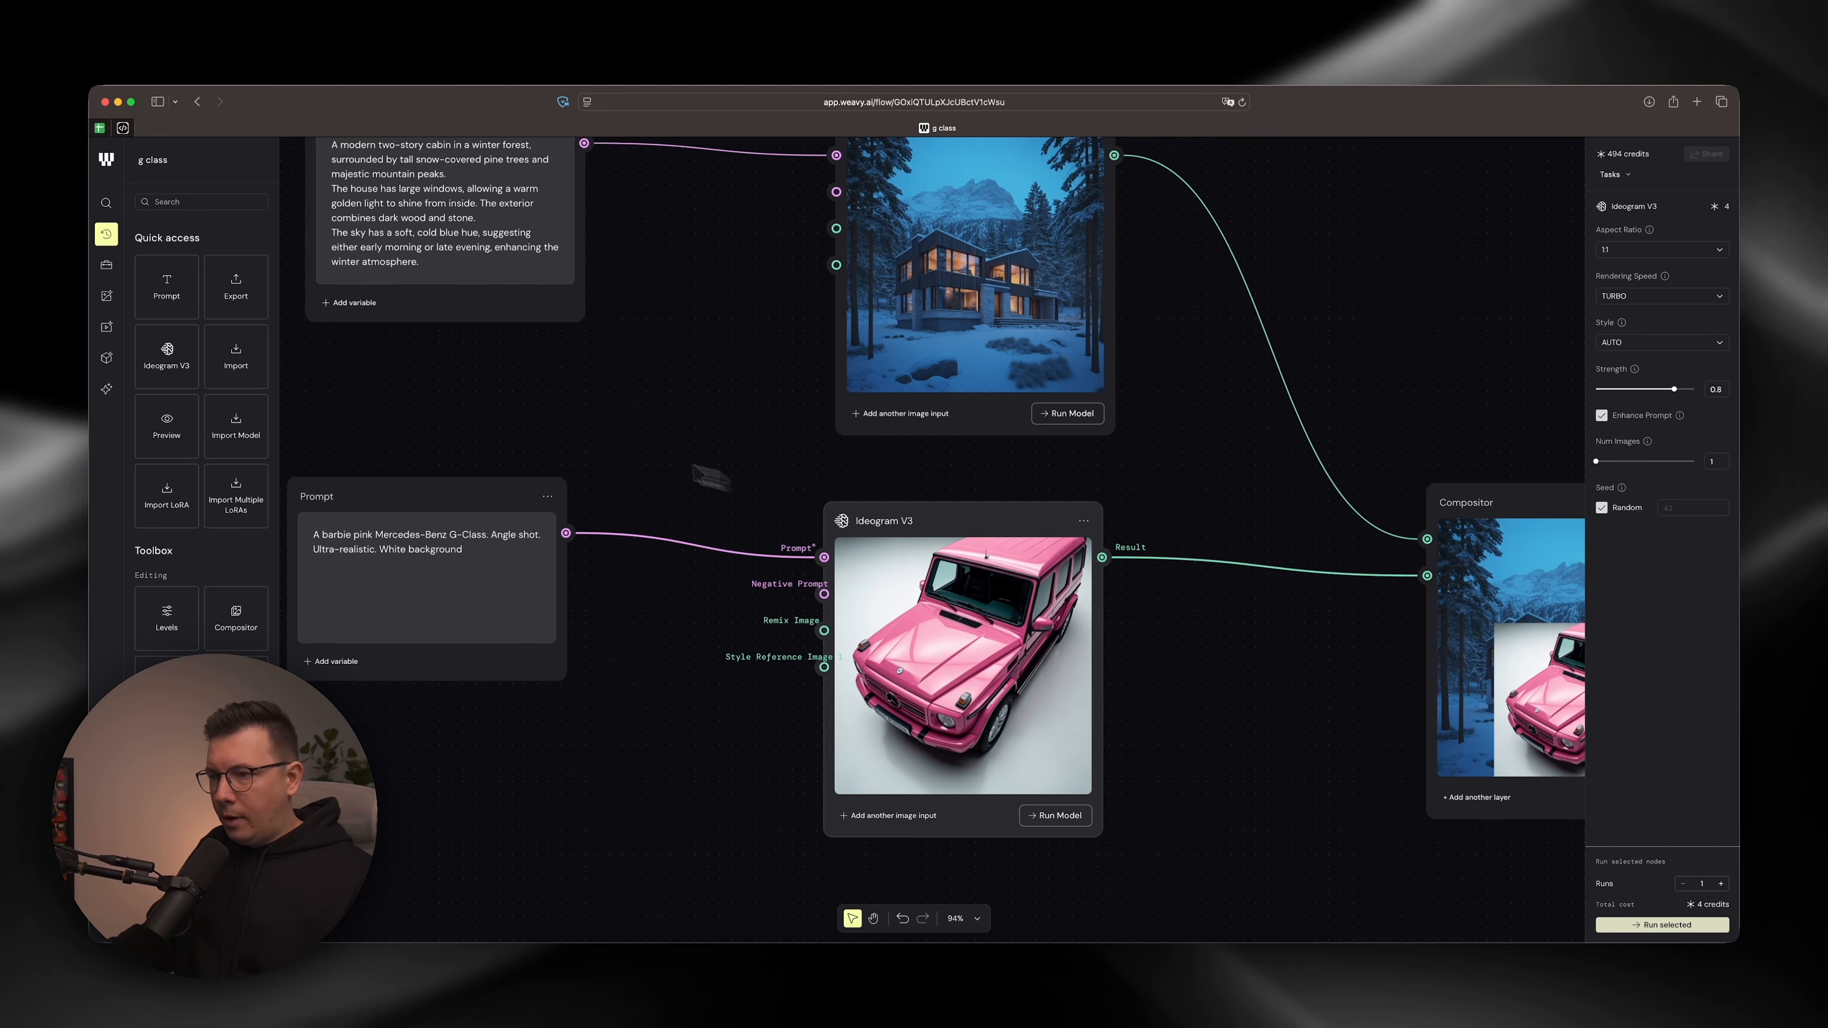
scroll(926, 498, "right", 7)
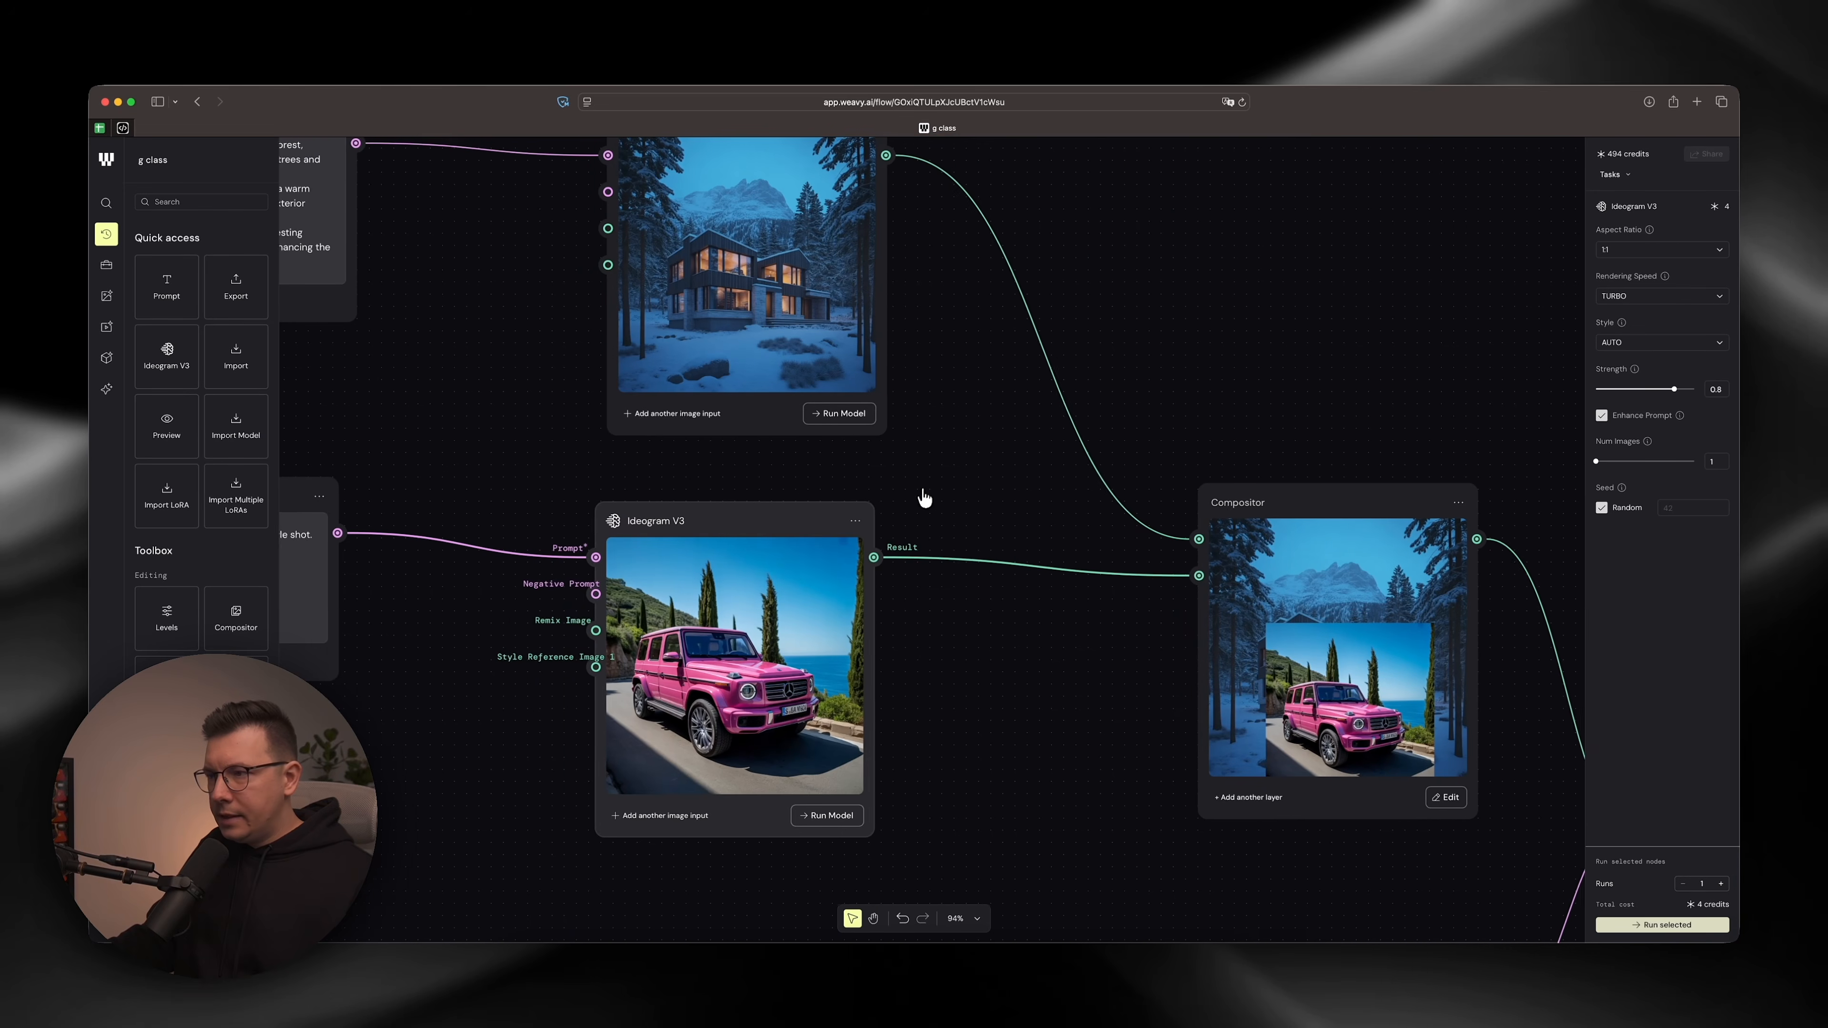
Open the Compositor for editing, move the car image layer to about X 53, Y -241, and return to the workflow.
mouse_move(642, 580)
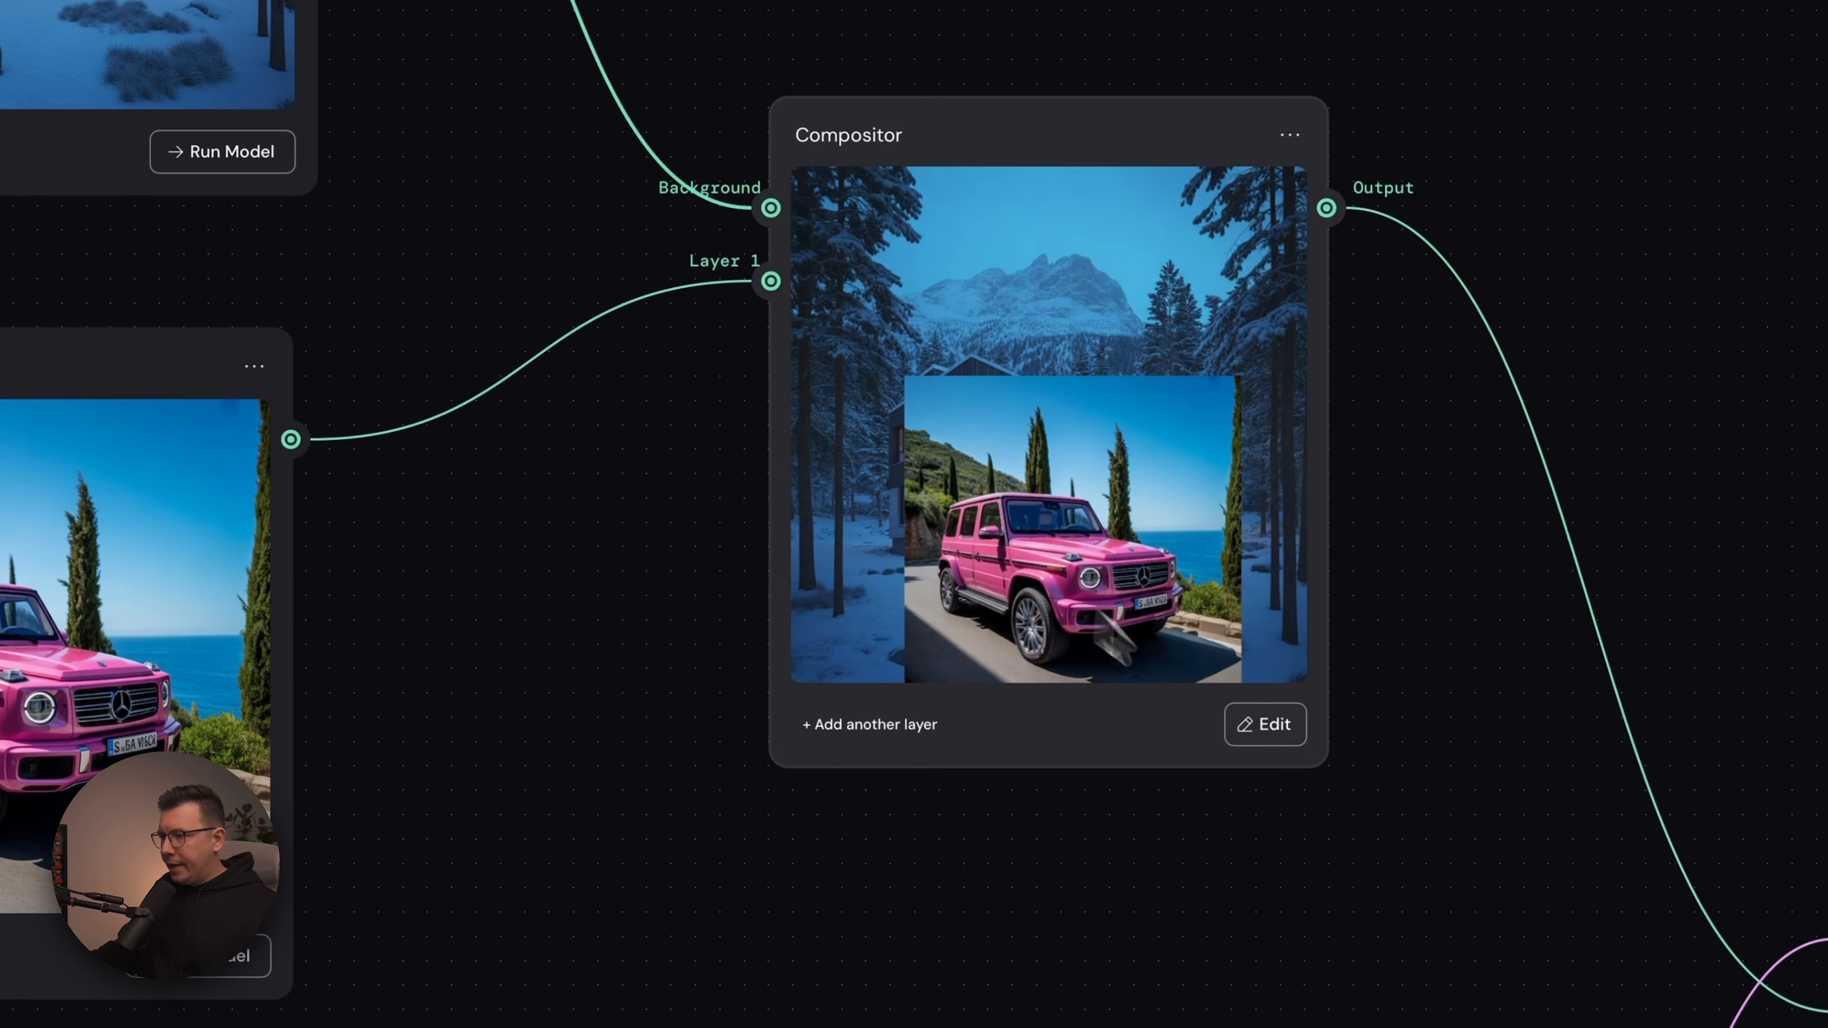
left_click(1248, 731)
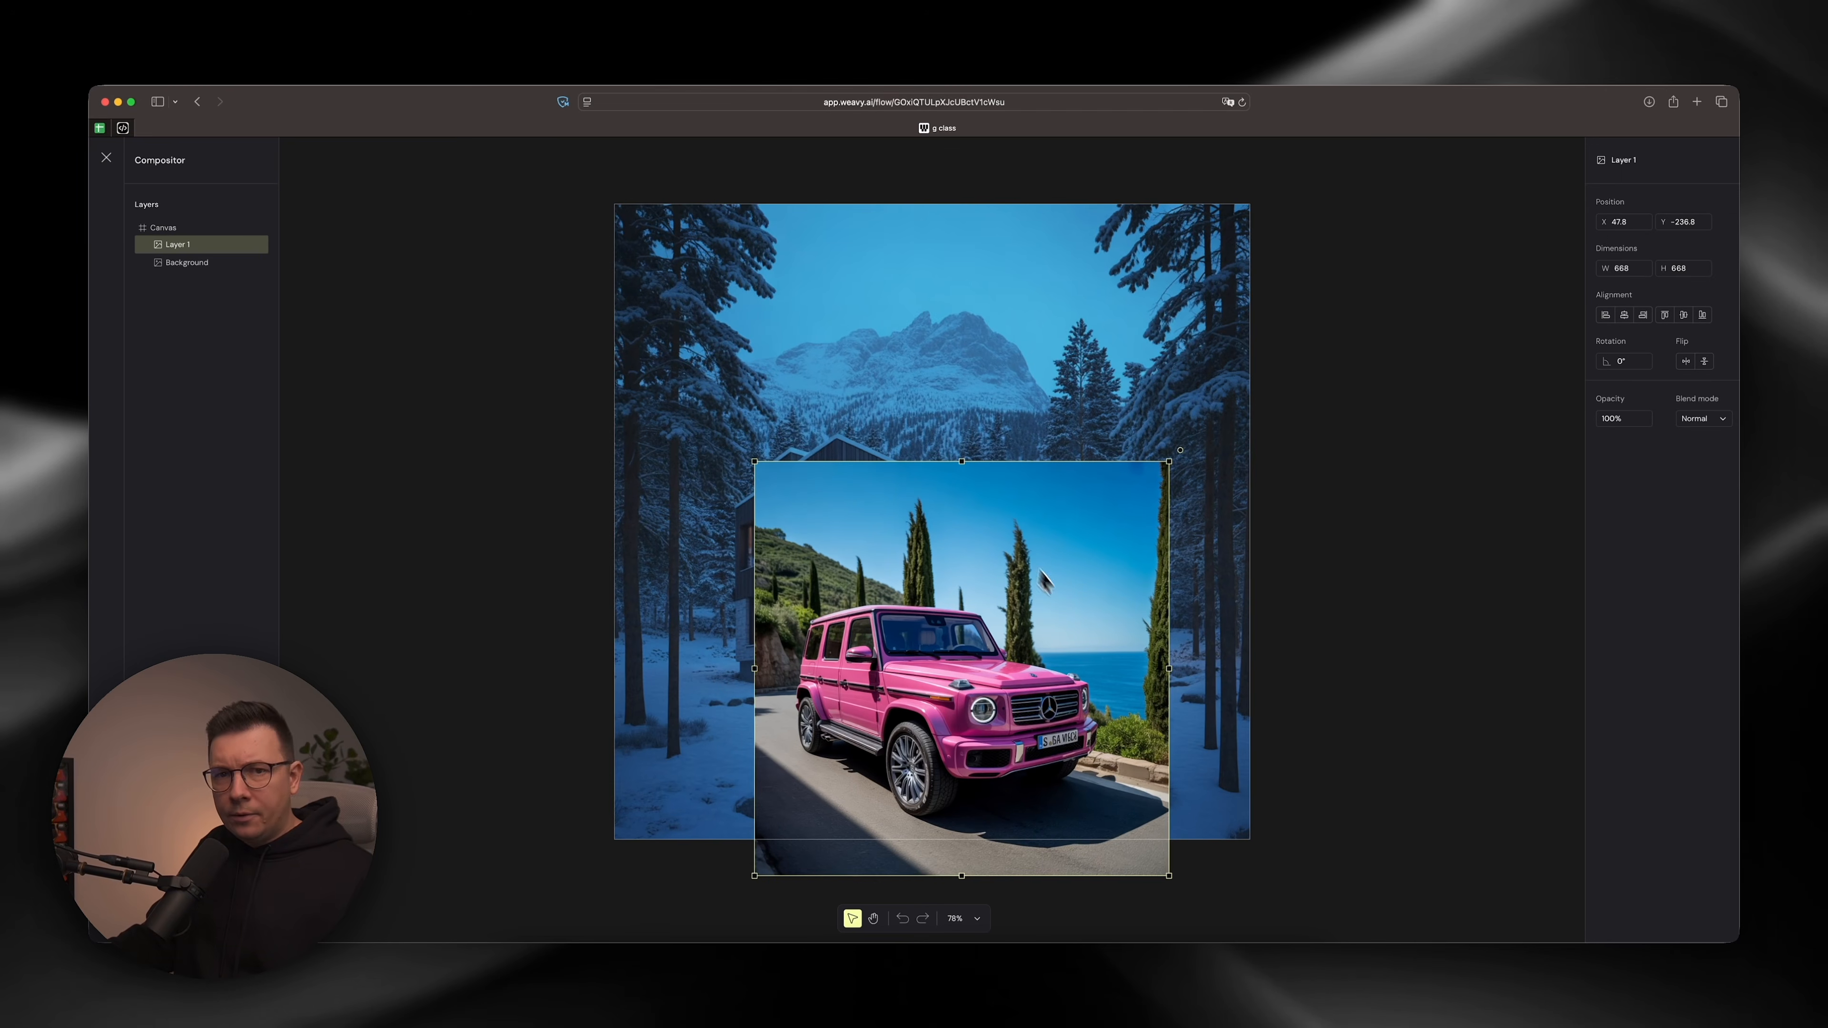
mouse_move(946, 565)
left_mouse_down()
mouse_move(928, 558)
mouse_move(963, 578)
left_mouse_up()
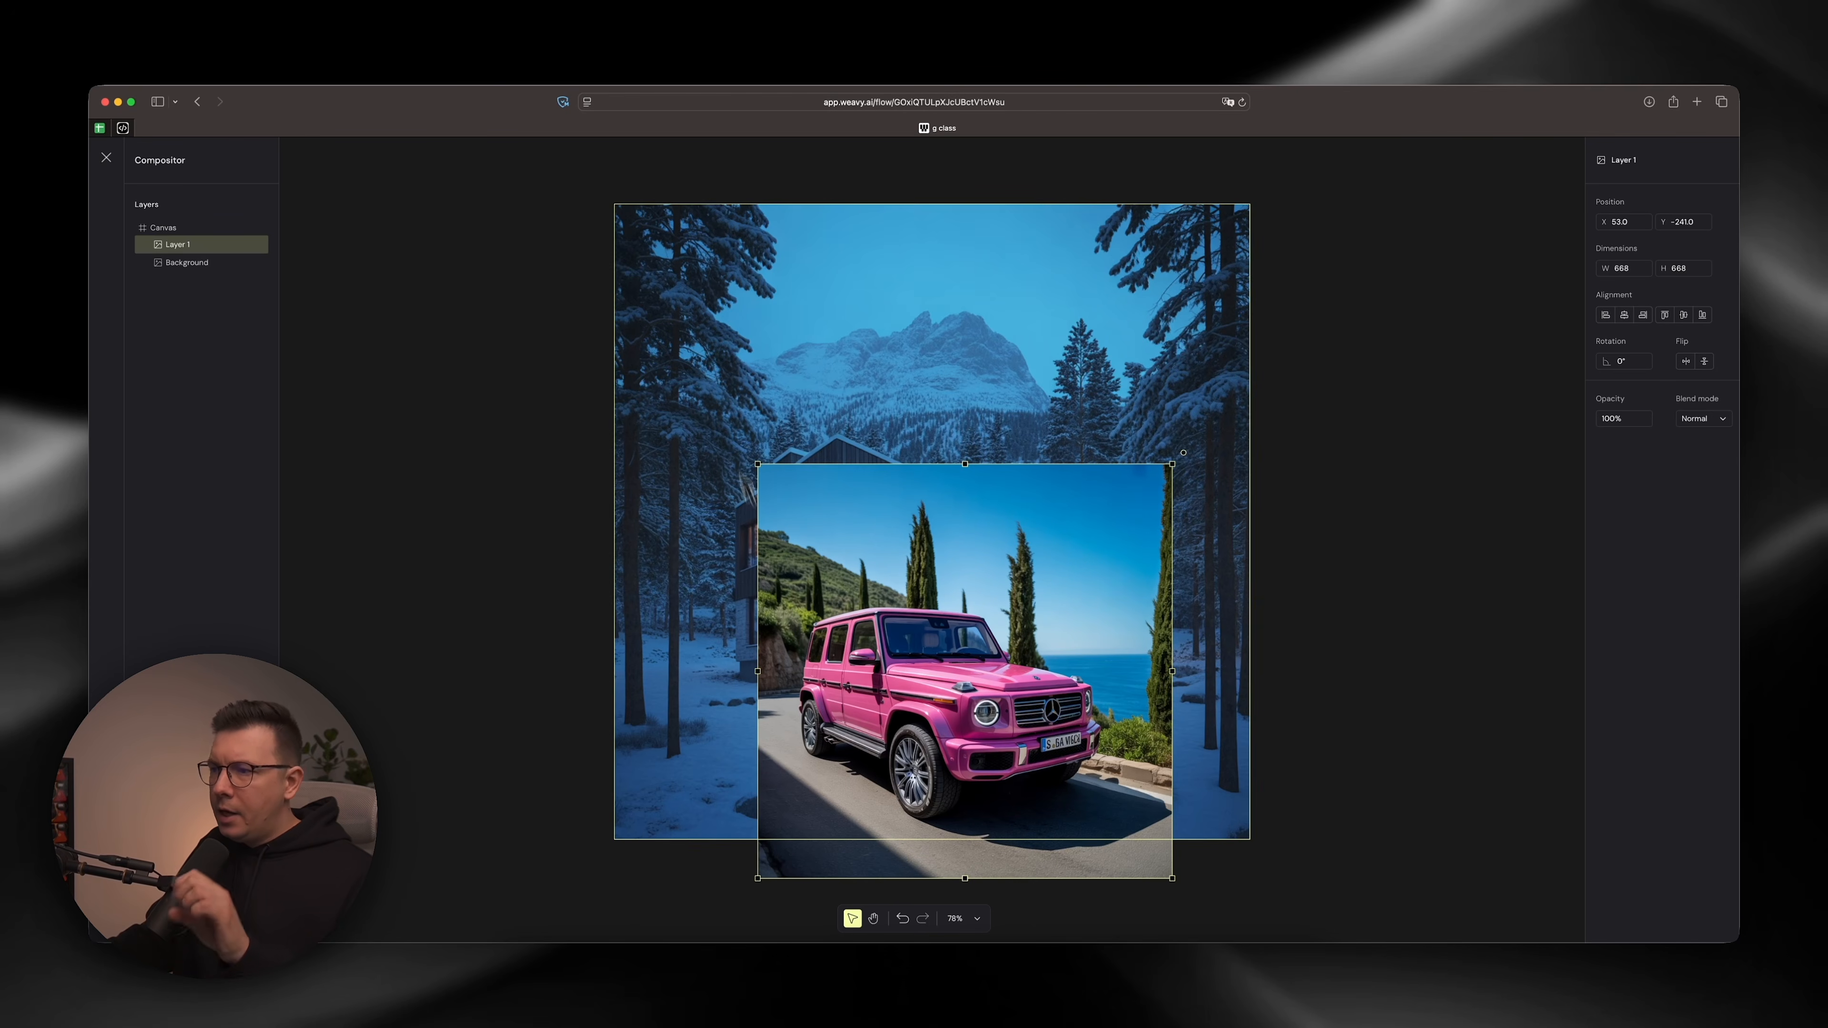
left_click(107, 163)
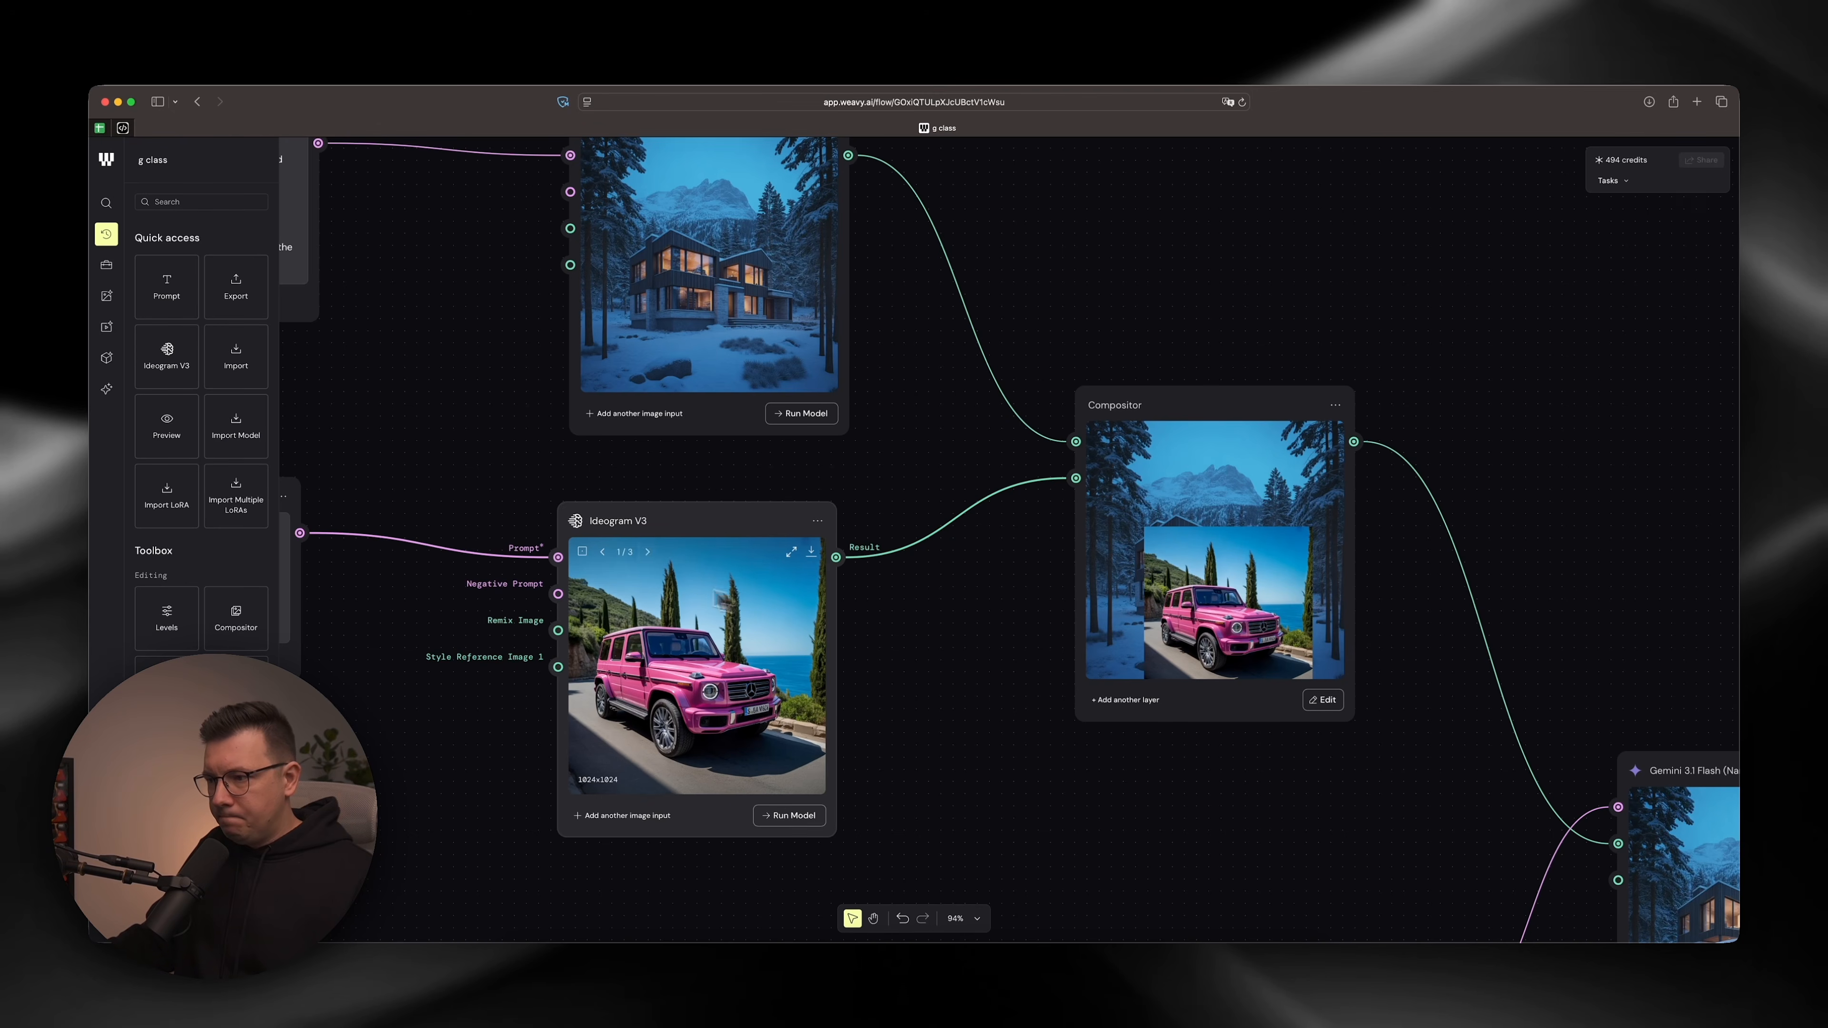
Switch the car's Ideogram V3 node to its third generated image, the G-Class in the white studio.
left_click(648, 552)
left_click(648, 552)
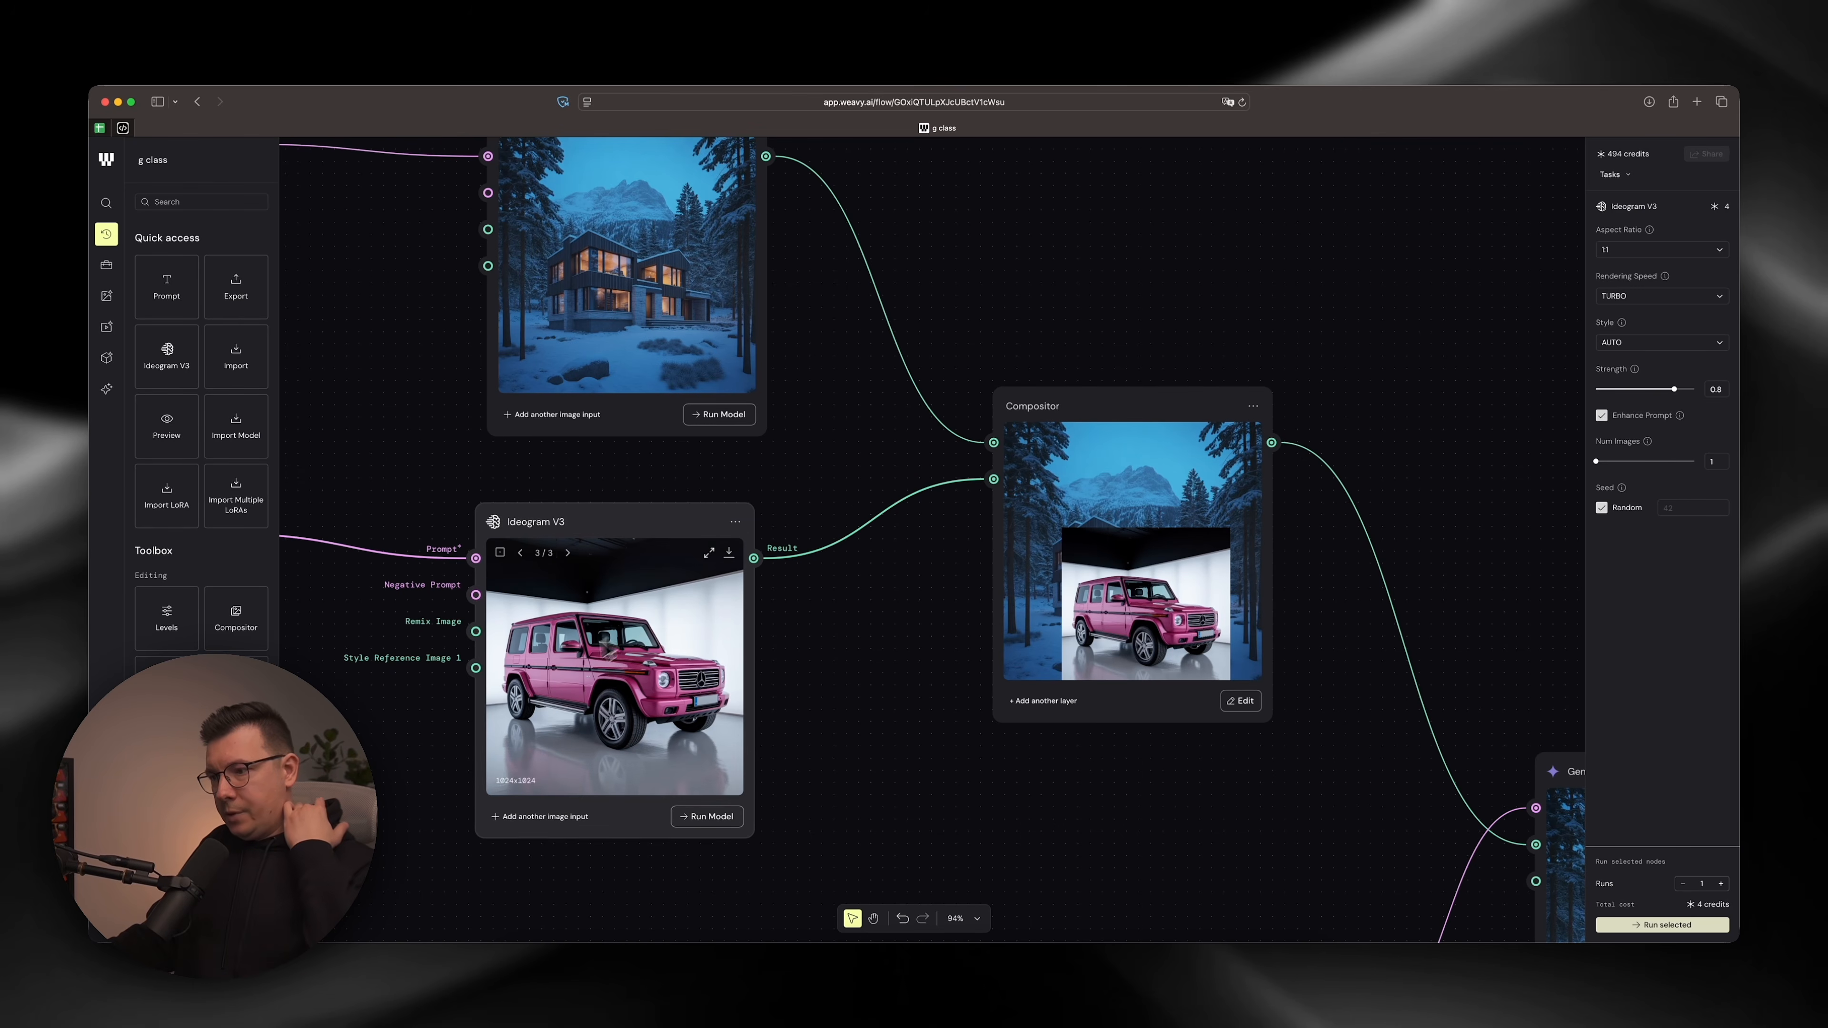
Move the Gemini 3.1 Flash (Nano Banana 2) node slightly up and left between the Compositor and Crop nodes.
scroll(795, 478, "right", 2)
scroll(794, 478, "right", 2)
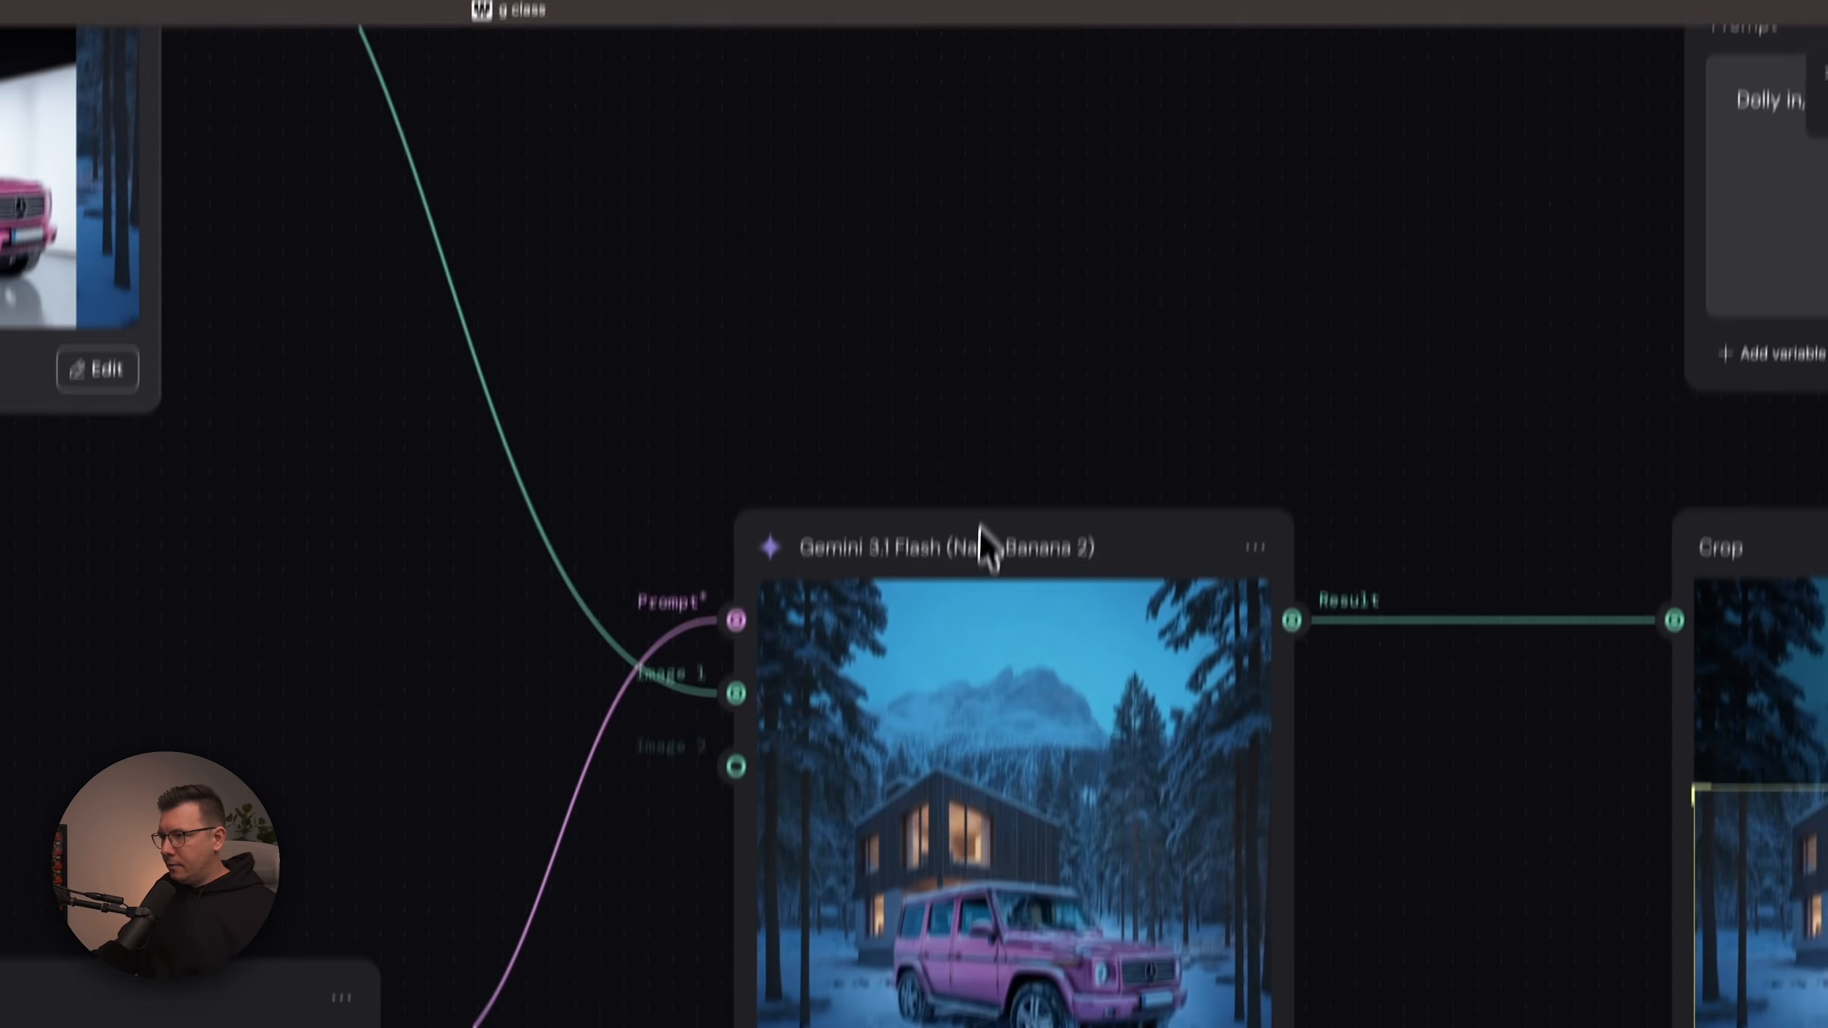
left_click_drag(986, 548, 931, 476)
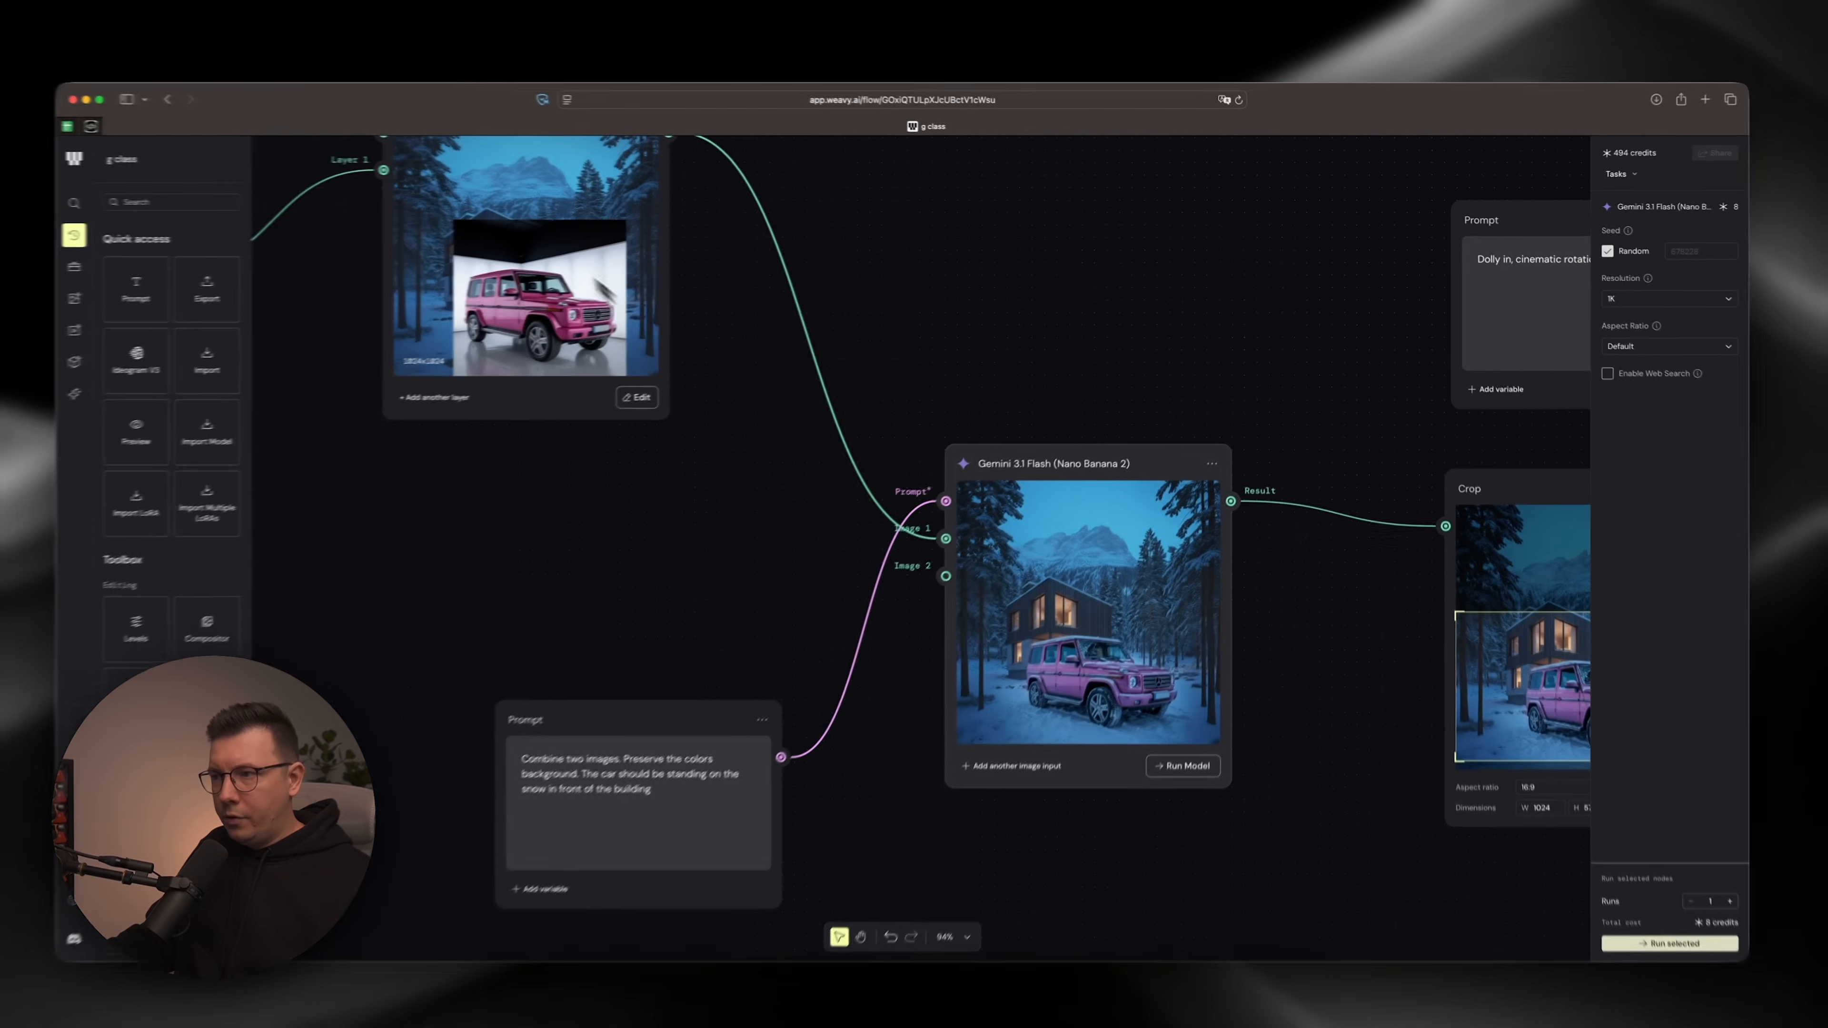
left_click_drag(1099, 461, 1081, 435)
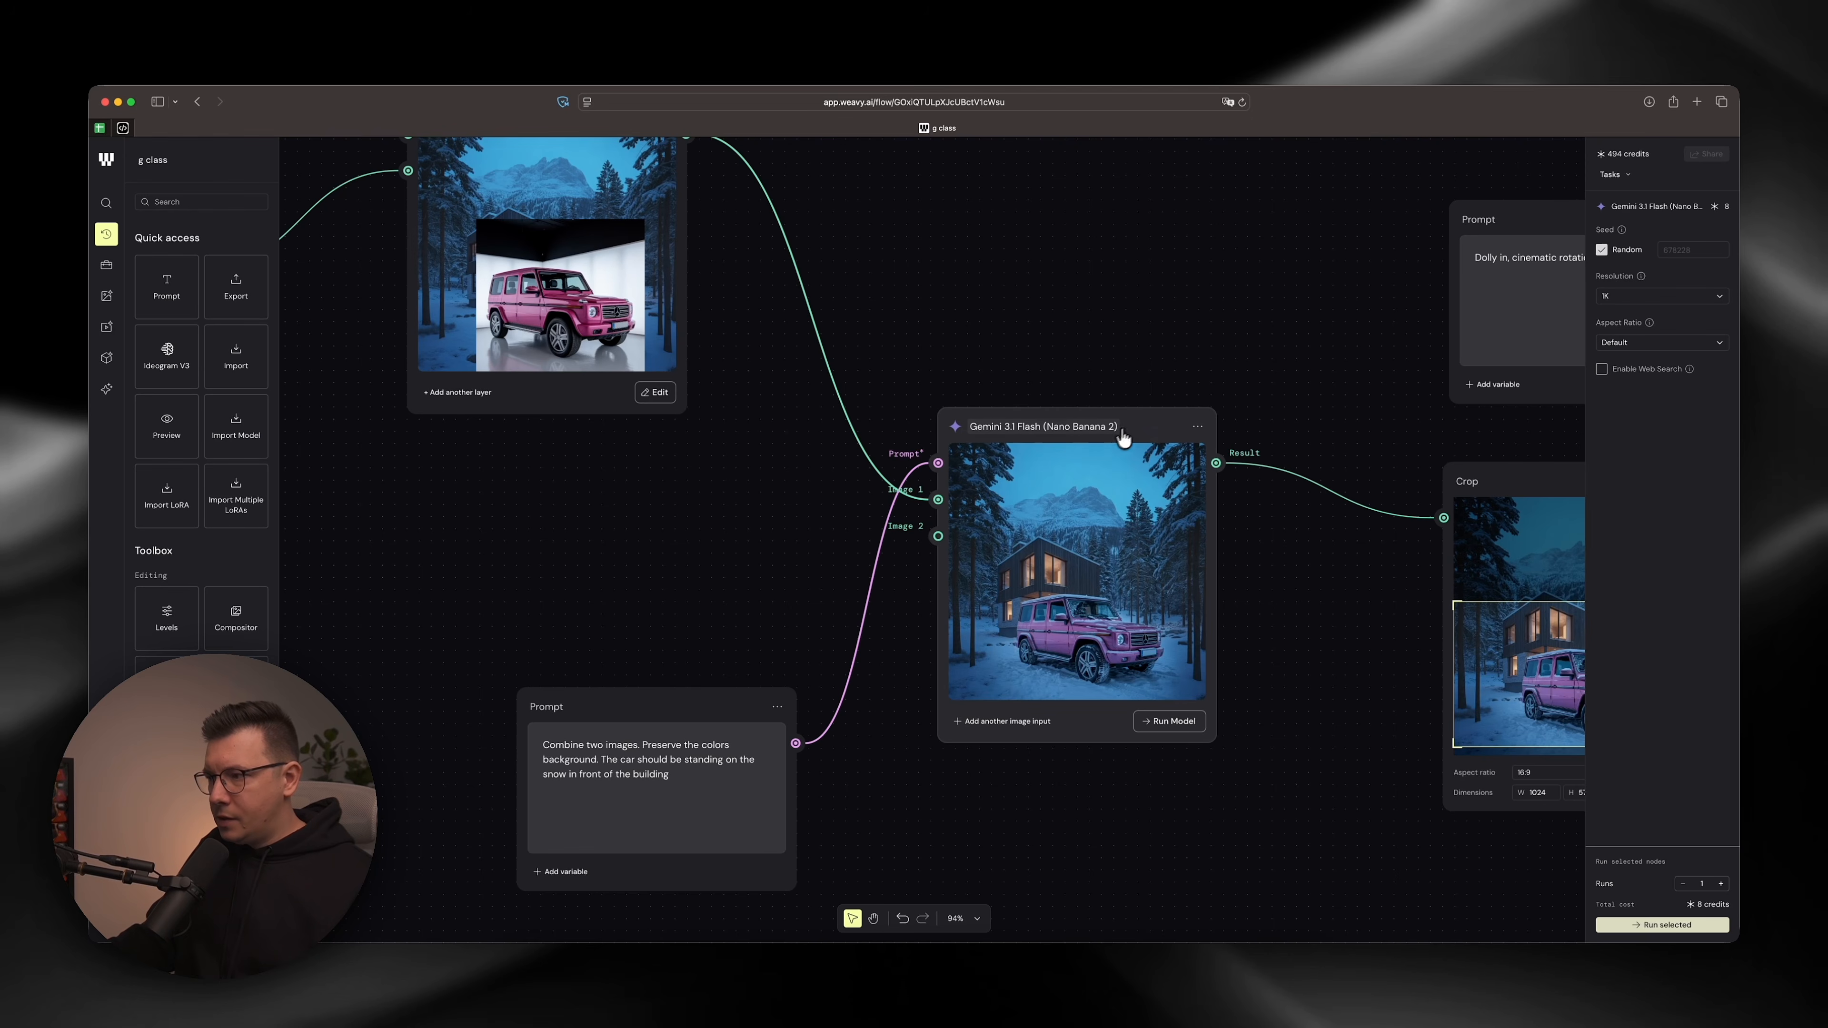
Inspect the Gemini 3.1 Flash node's combined image of the G-Class in front of the cabin up close.
mouse_move(1125, 472)
scroll(1136, 574, "up", 1)
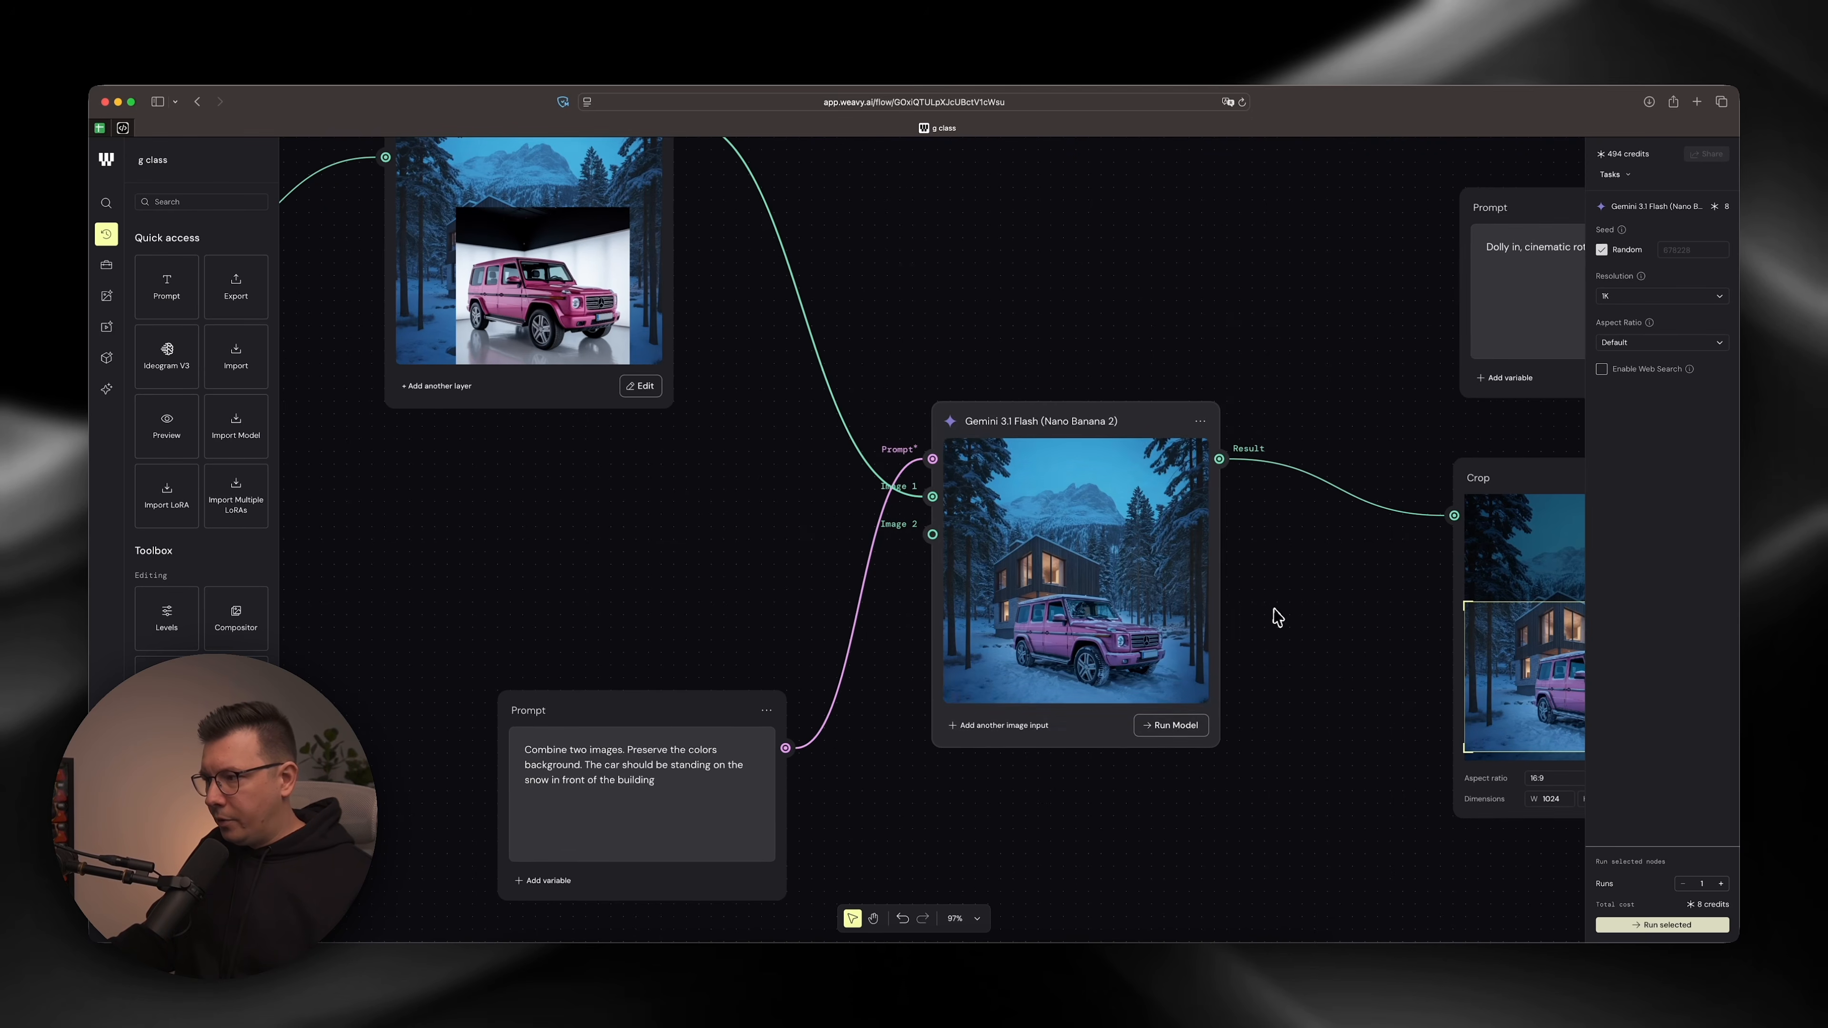
left_click(1275, 612)
scroll(1122, 634, "up", 6)
scroll(1000, 574, "up", 1)
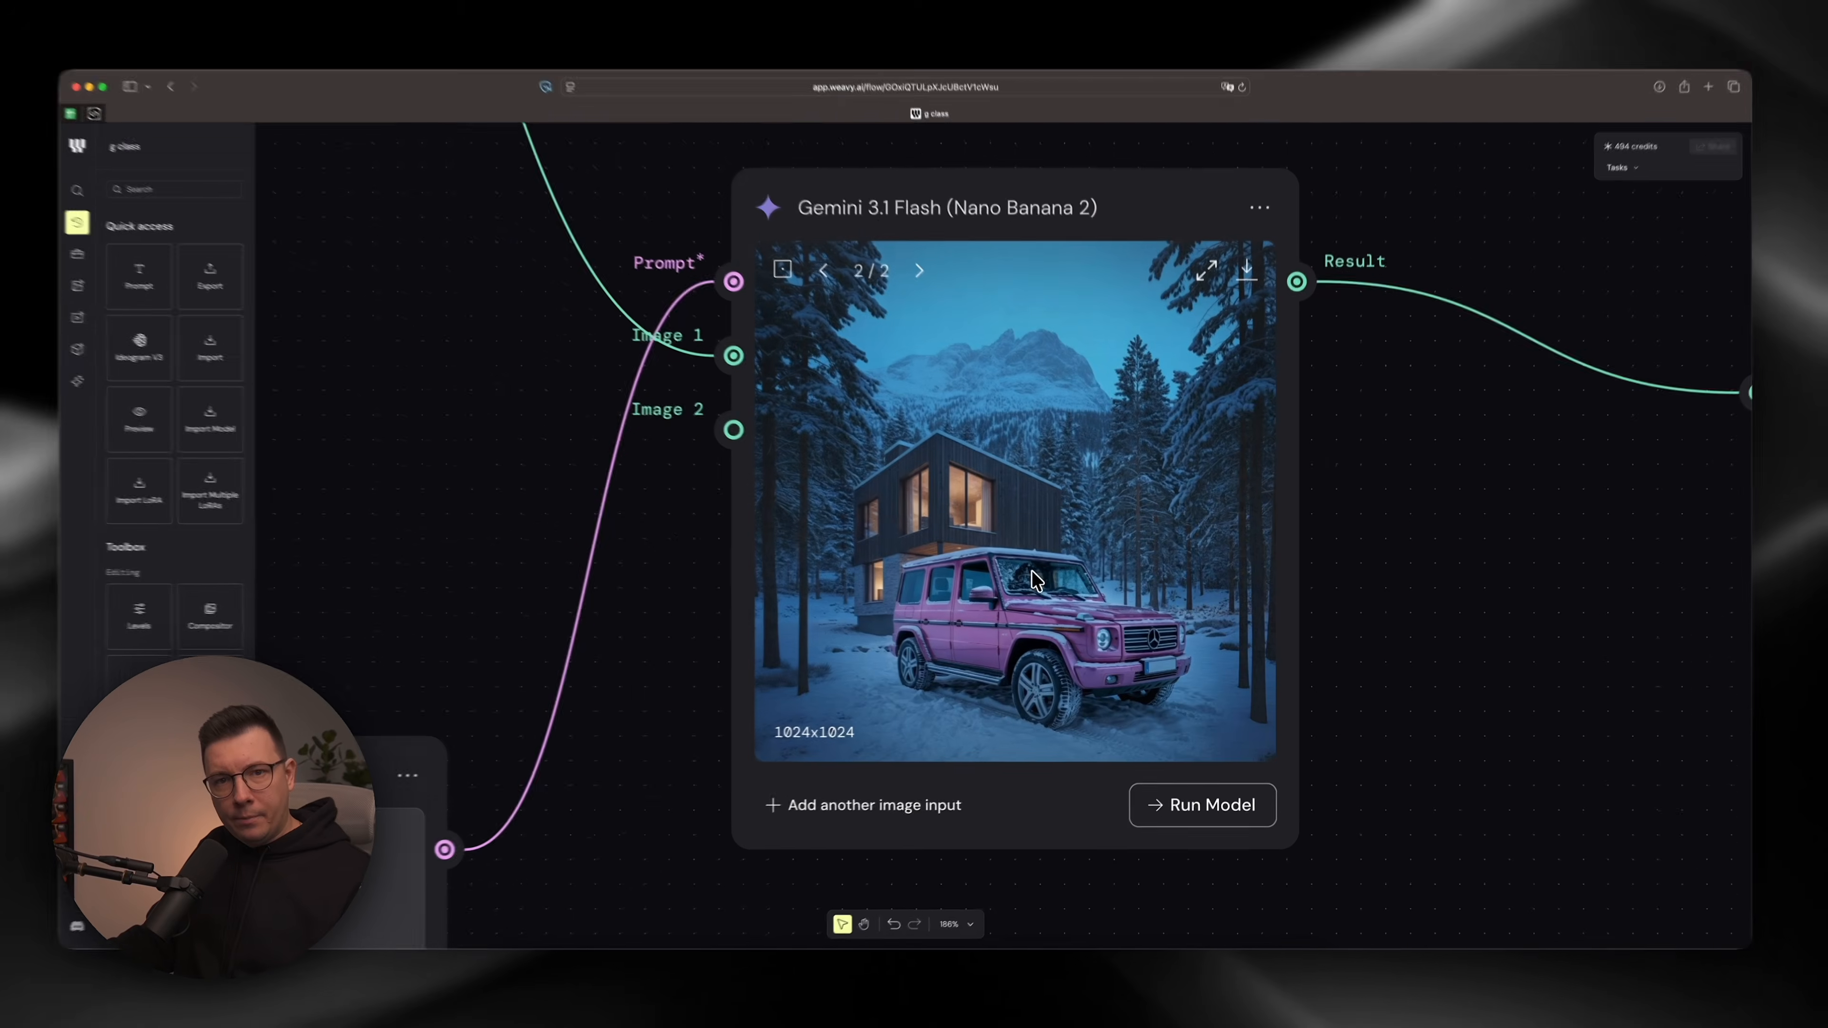
scroll(1050, 536, "down", 8)
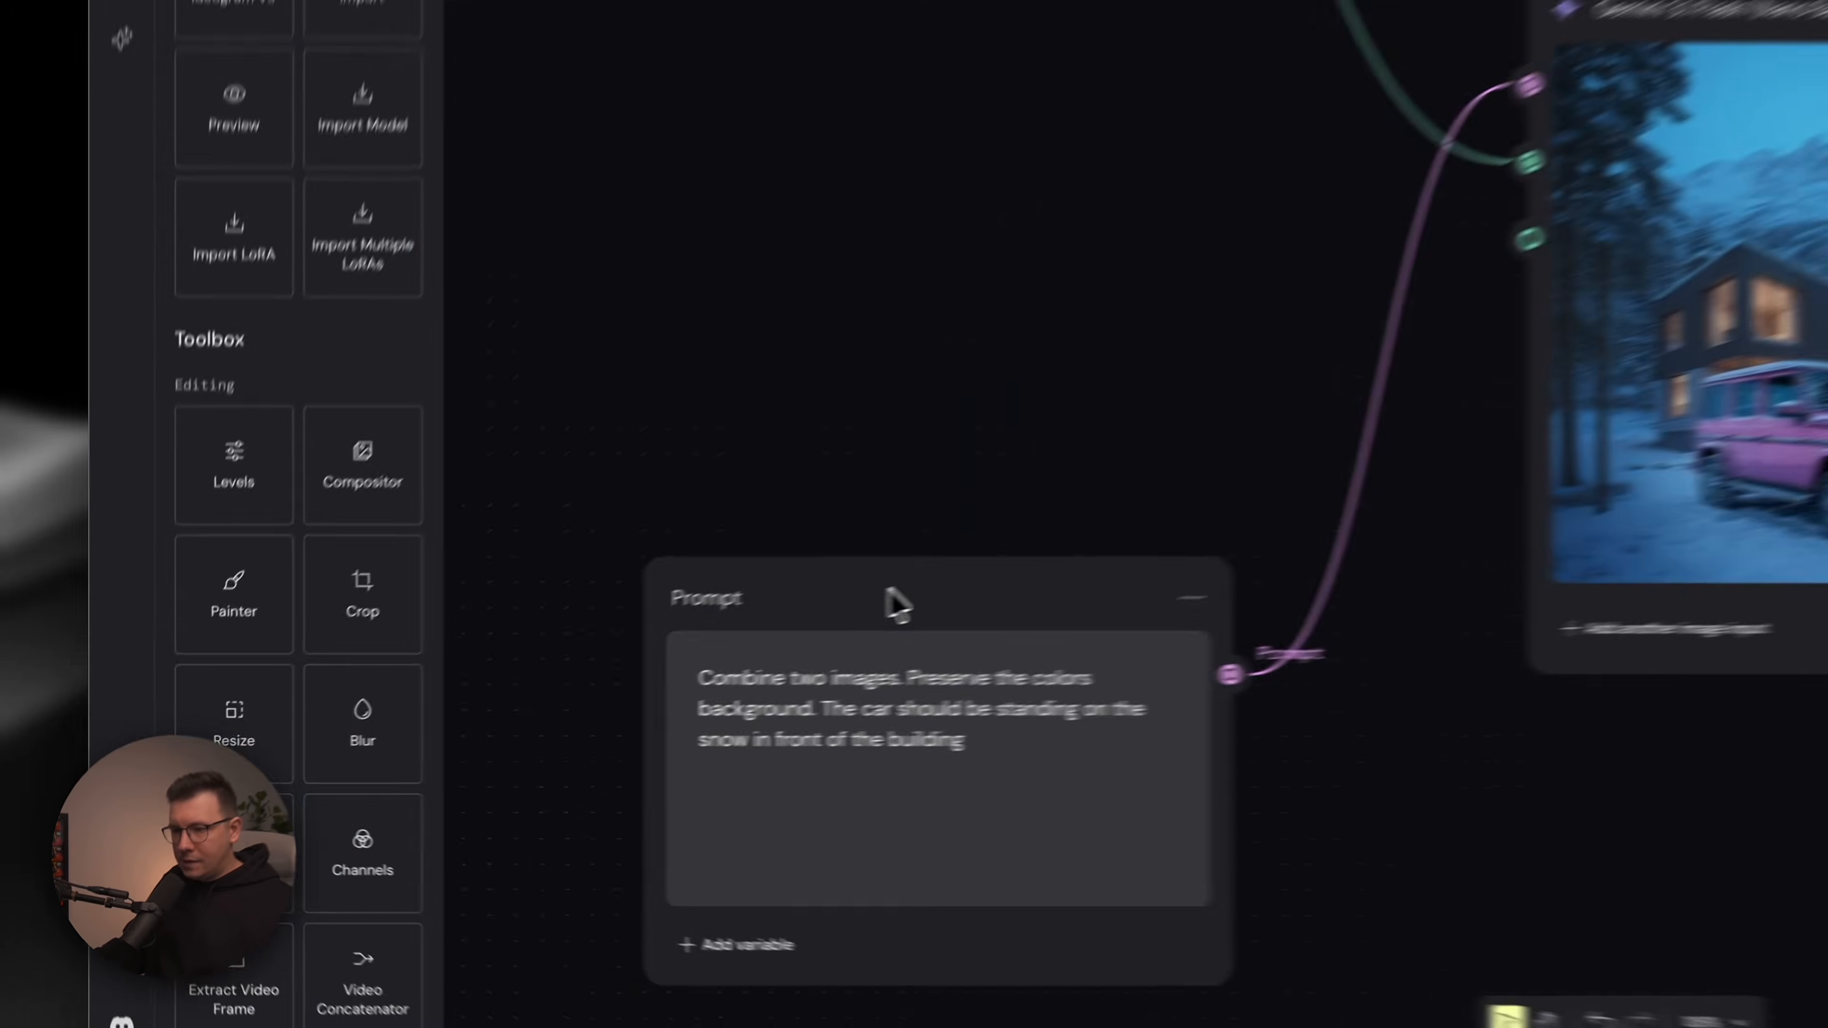
Shift the "Combine two images" prompt node slightly up and compare the Gemini node's two generated images, leaving the second one selected.
left_click_drag(524, 683, 496, 635)
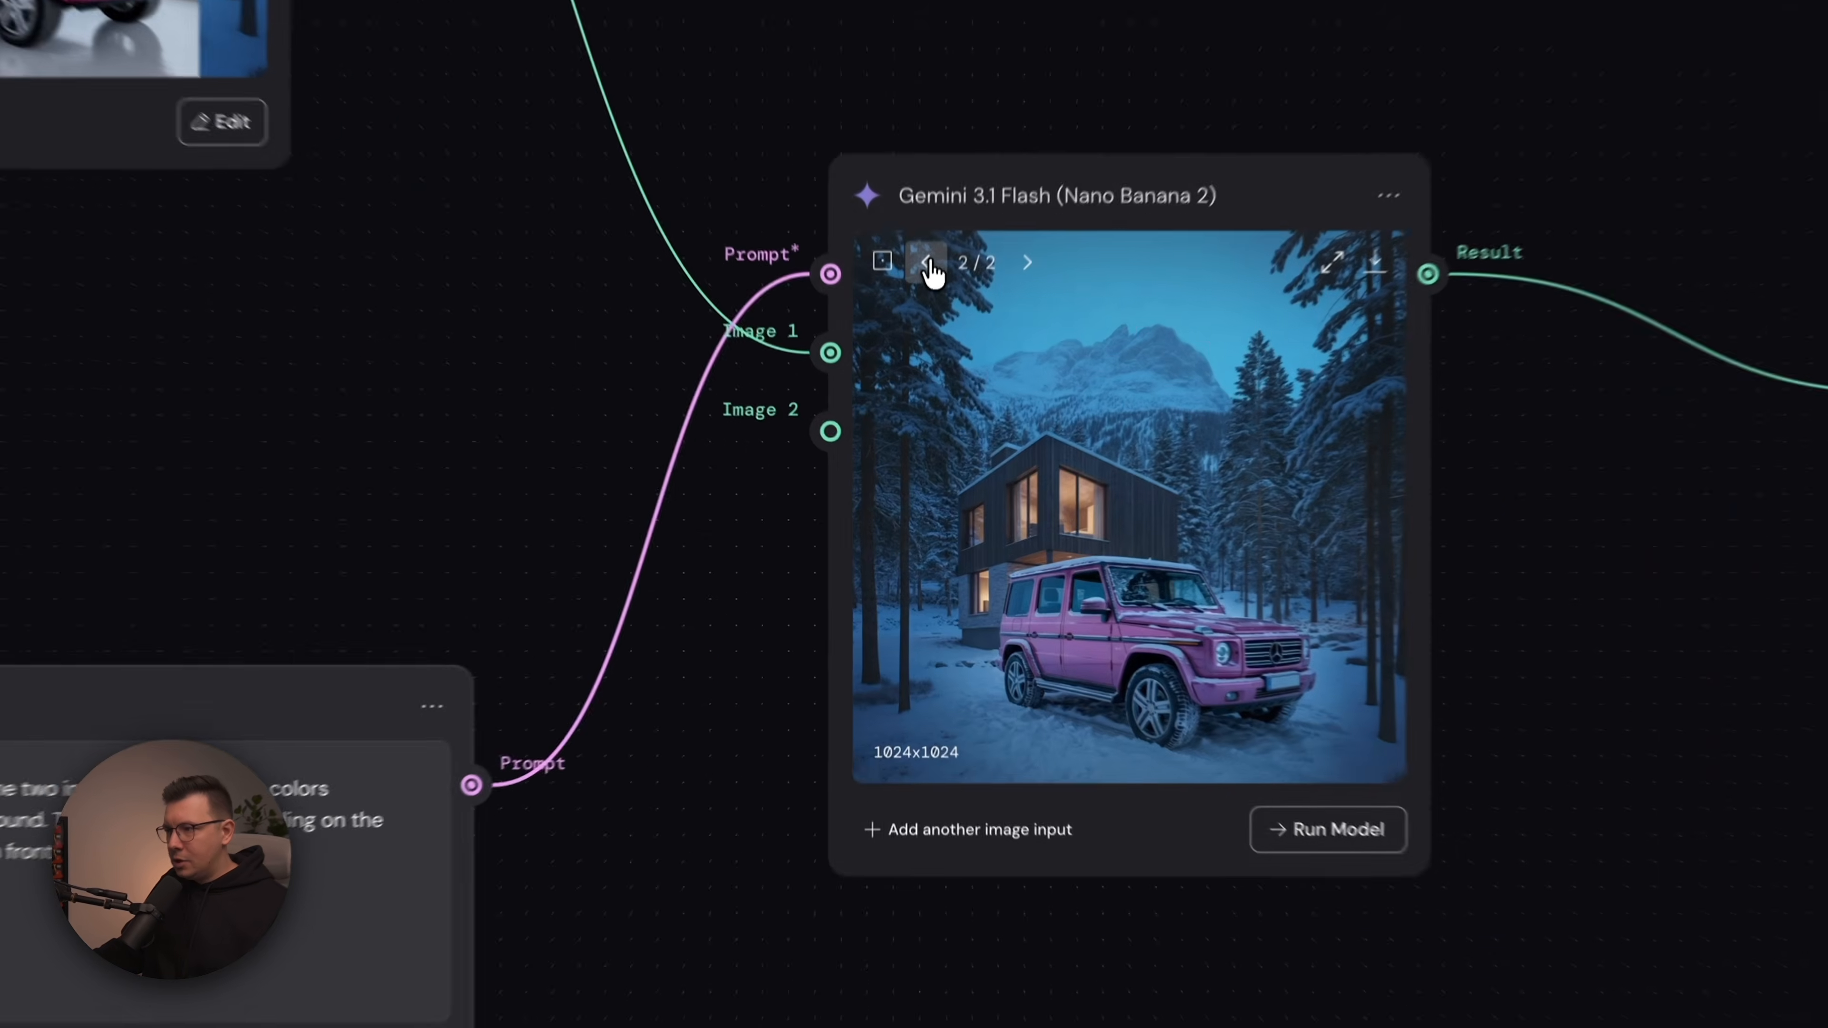
left_click(913, 407)
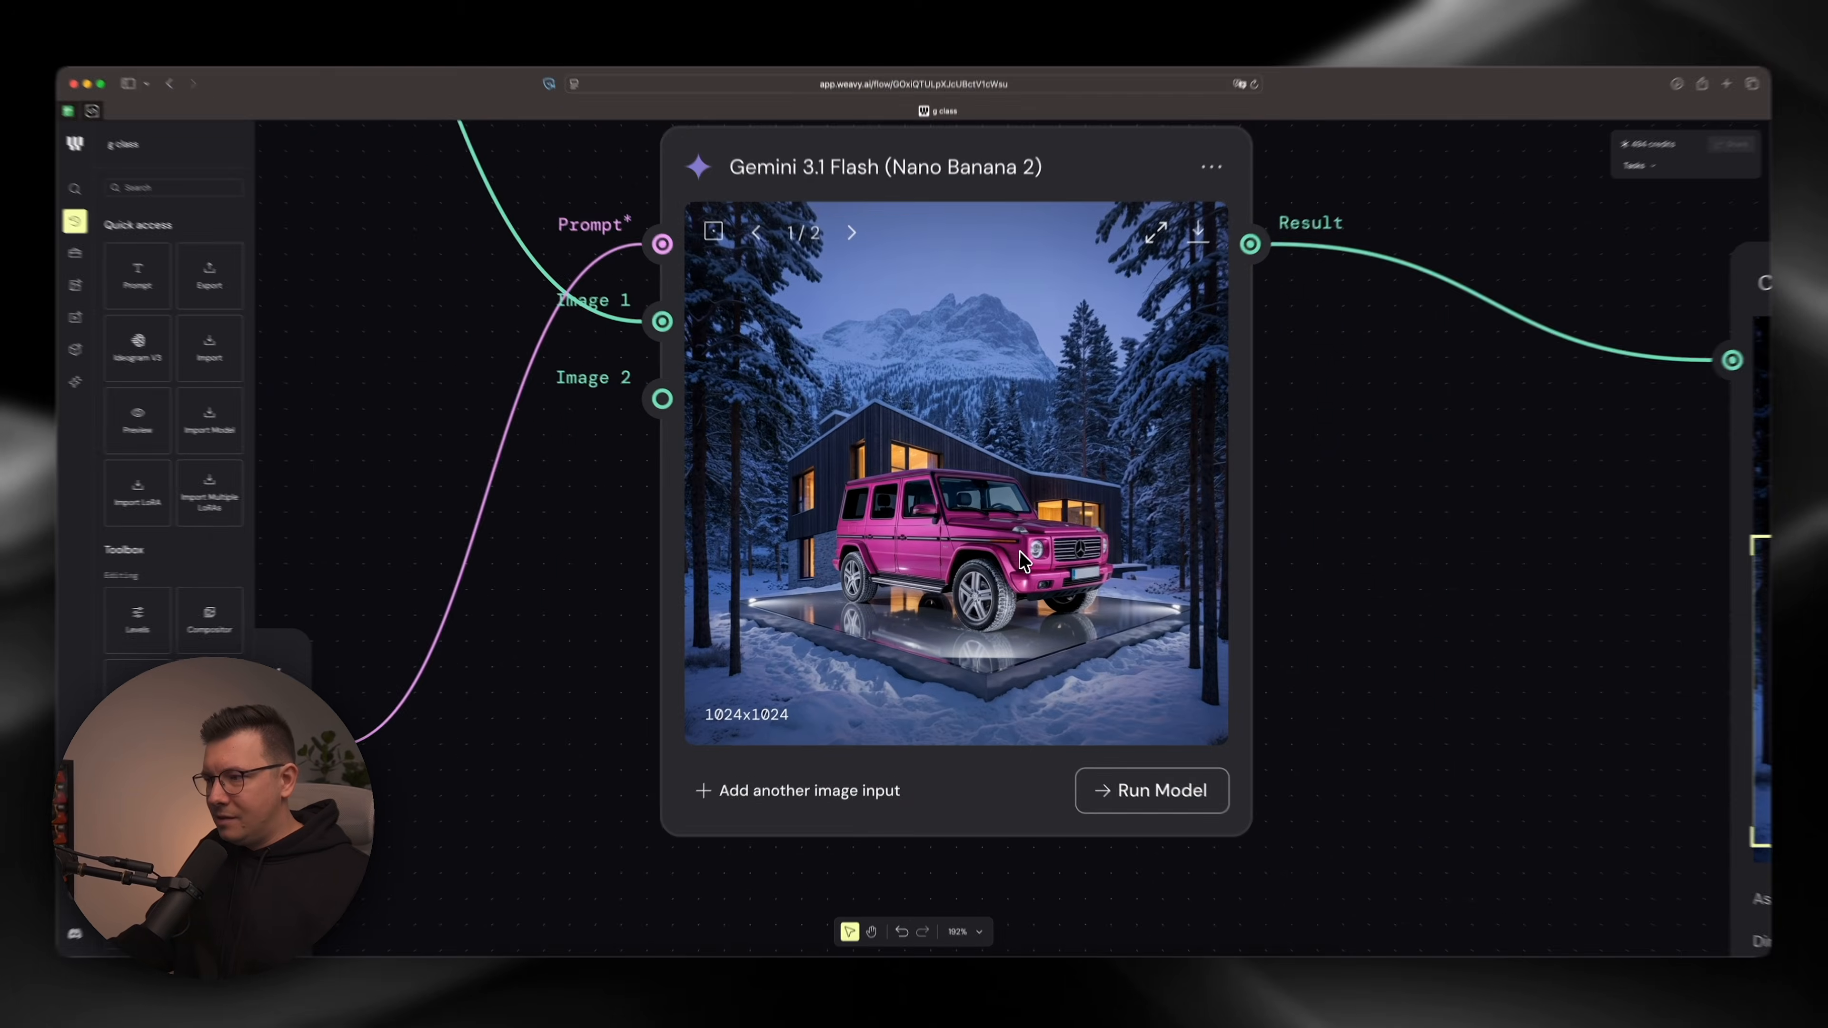
scroll(1019, 550, "down", 3)
left_click(890, 312)
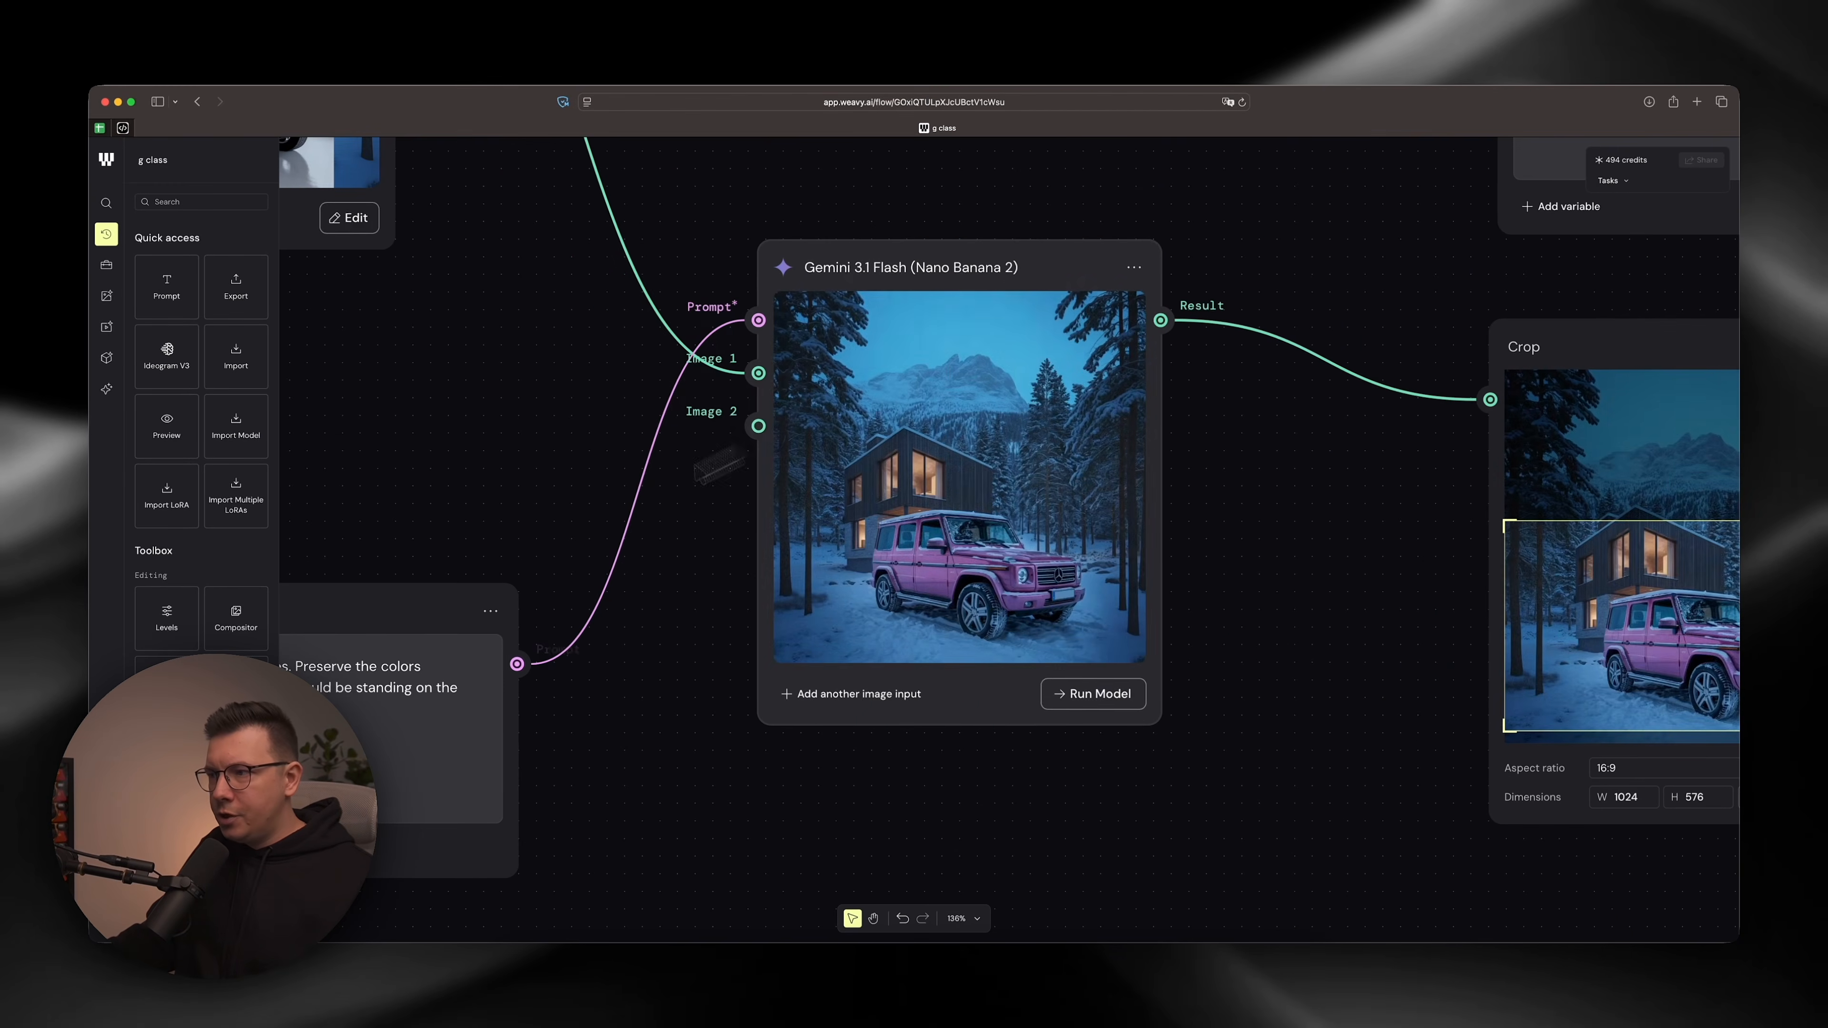
Follow the Gemini node's Result connection to the Crop node and move the Crop node slightly down and left.
scroll(517, 722, "up", 3)
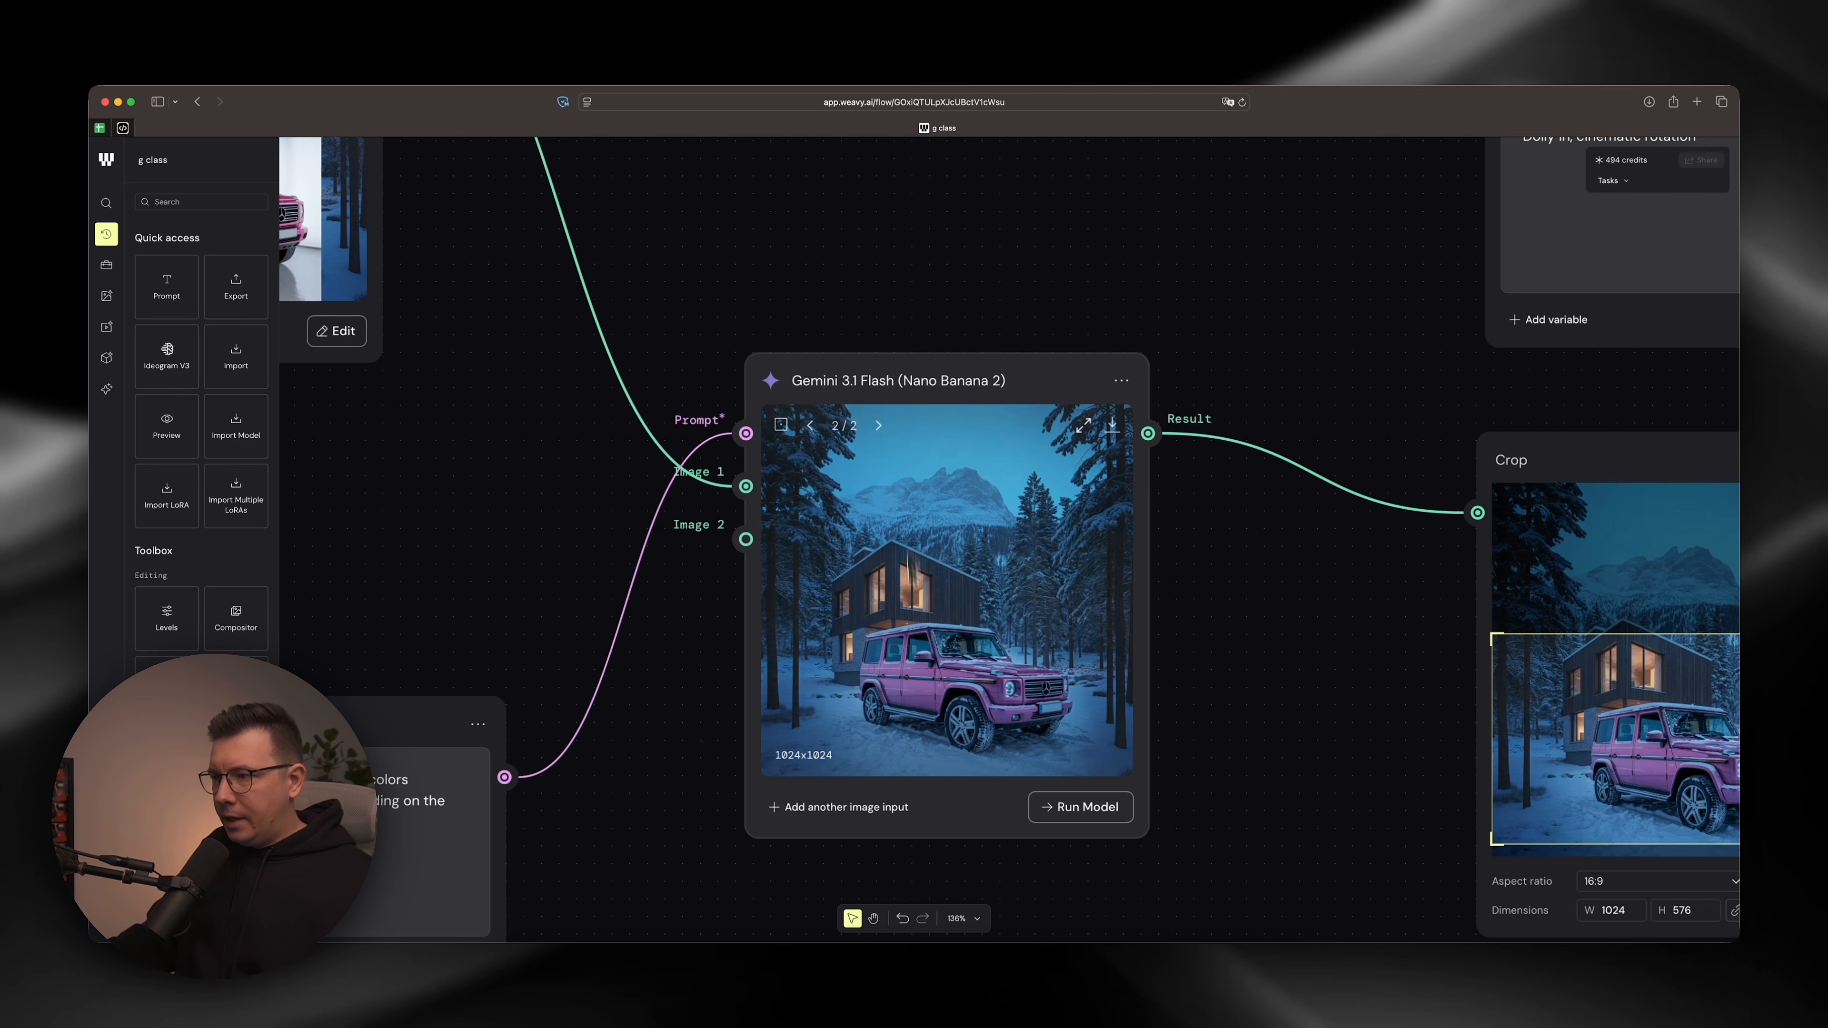
scroll(935, 598, "down", 2)
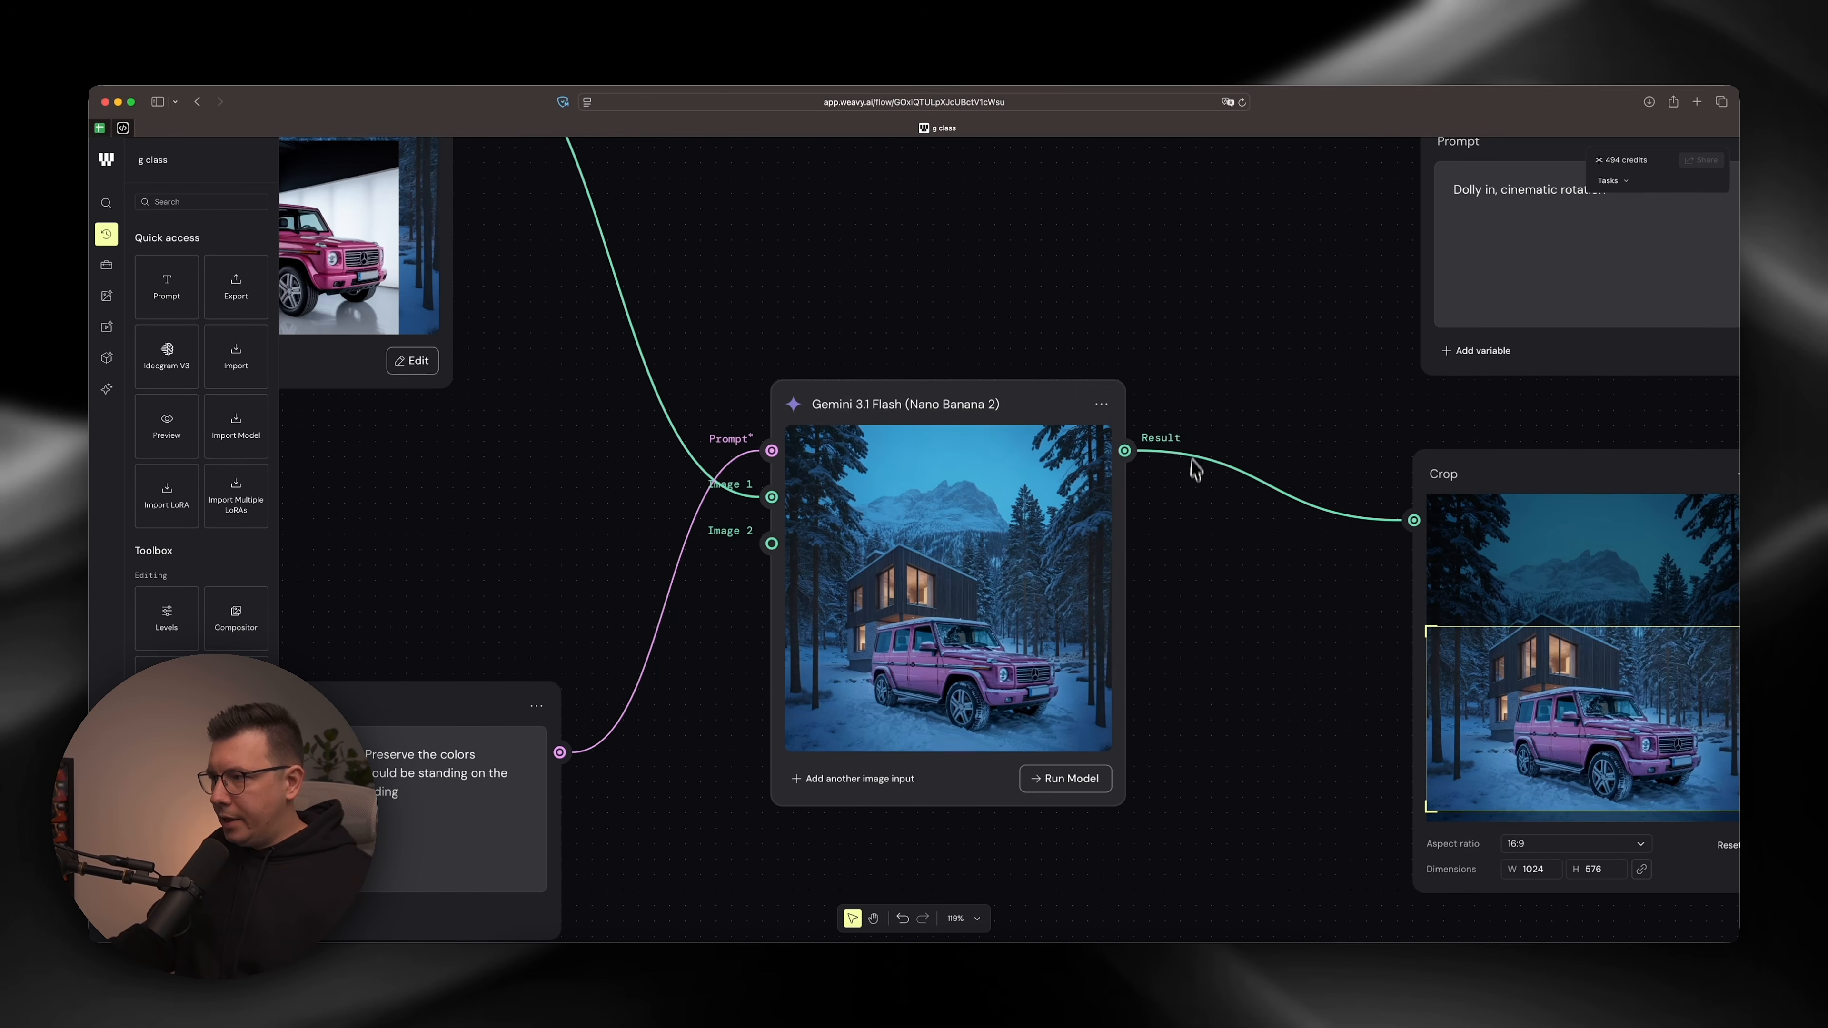
scroll(1209, 510, "right", 10)
scroll(1209, 510, "down", 2)
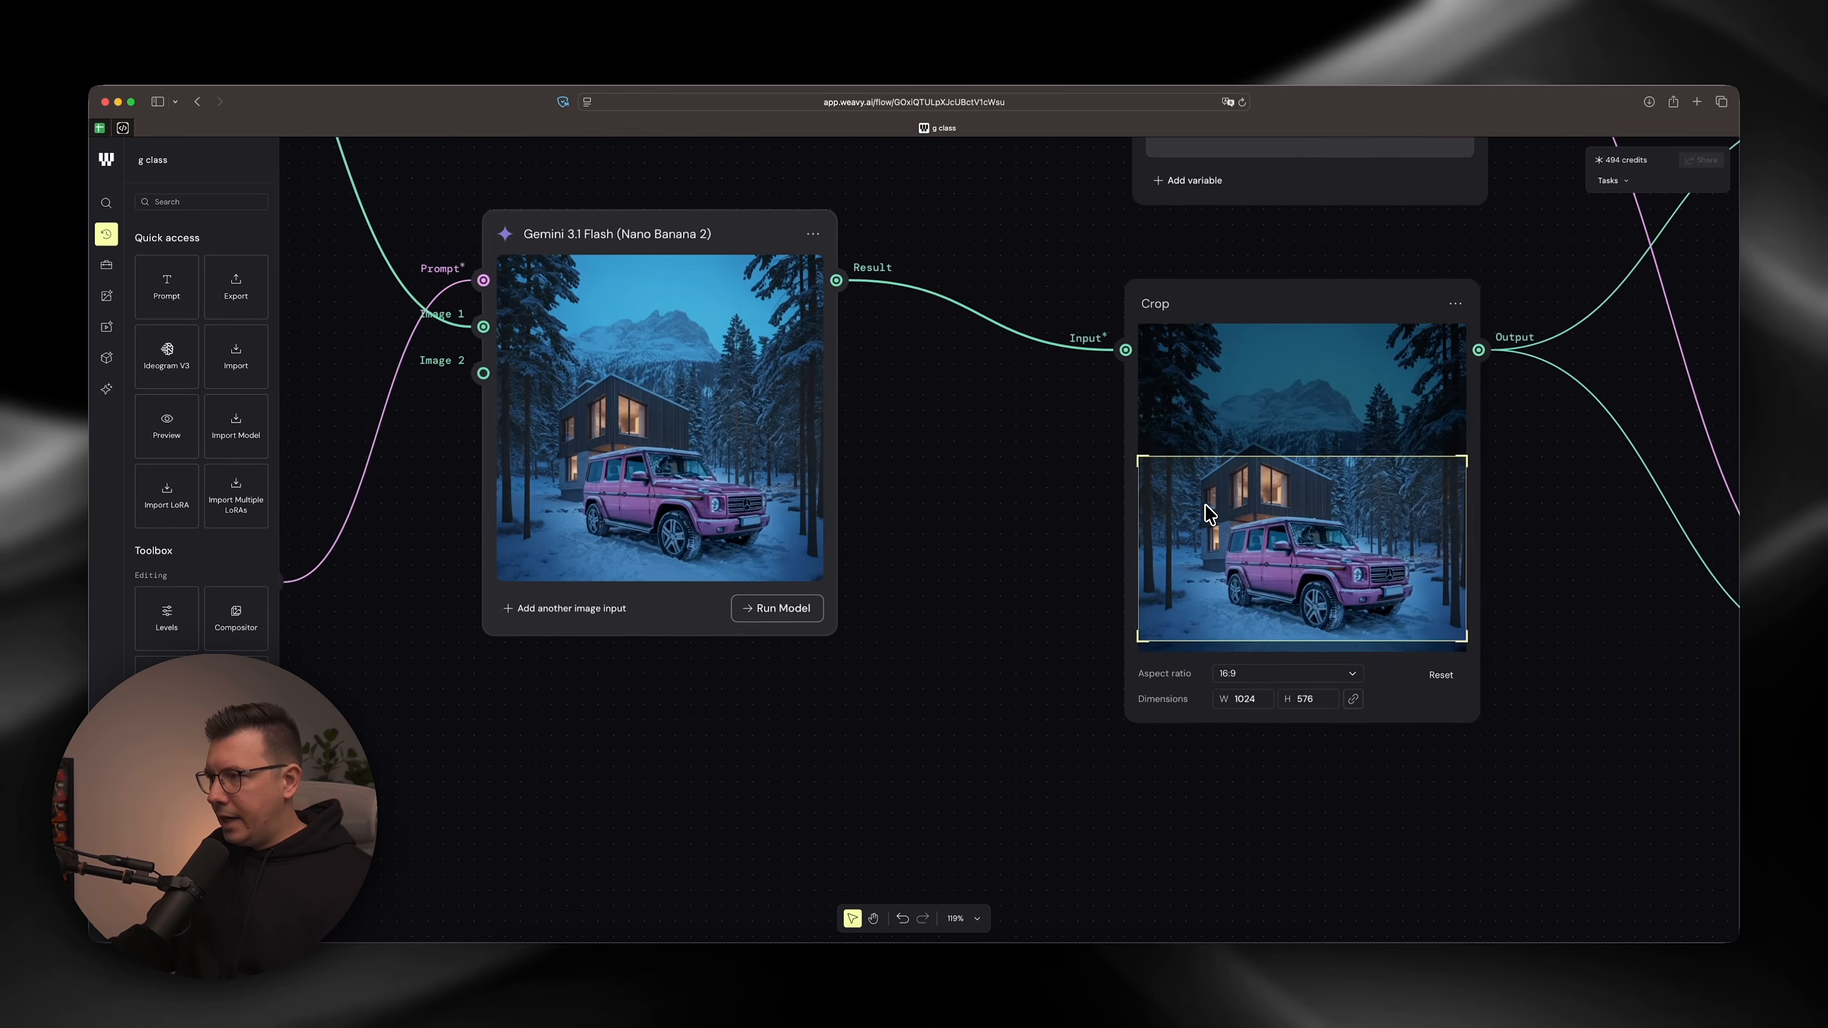
left_click_drag(885, 328, 872, 365)
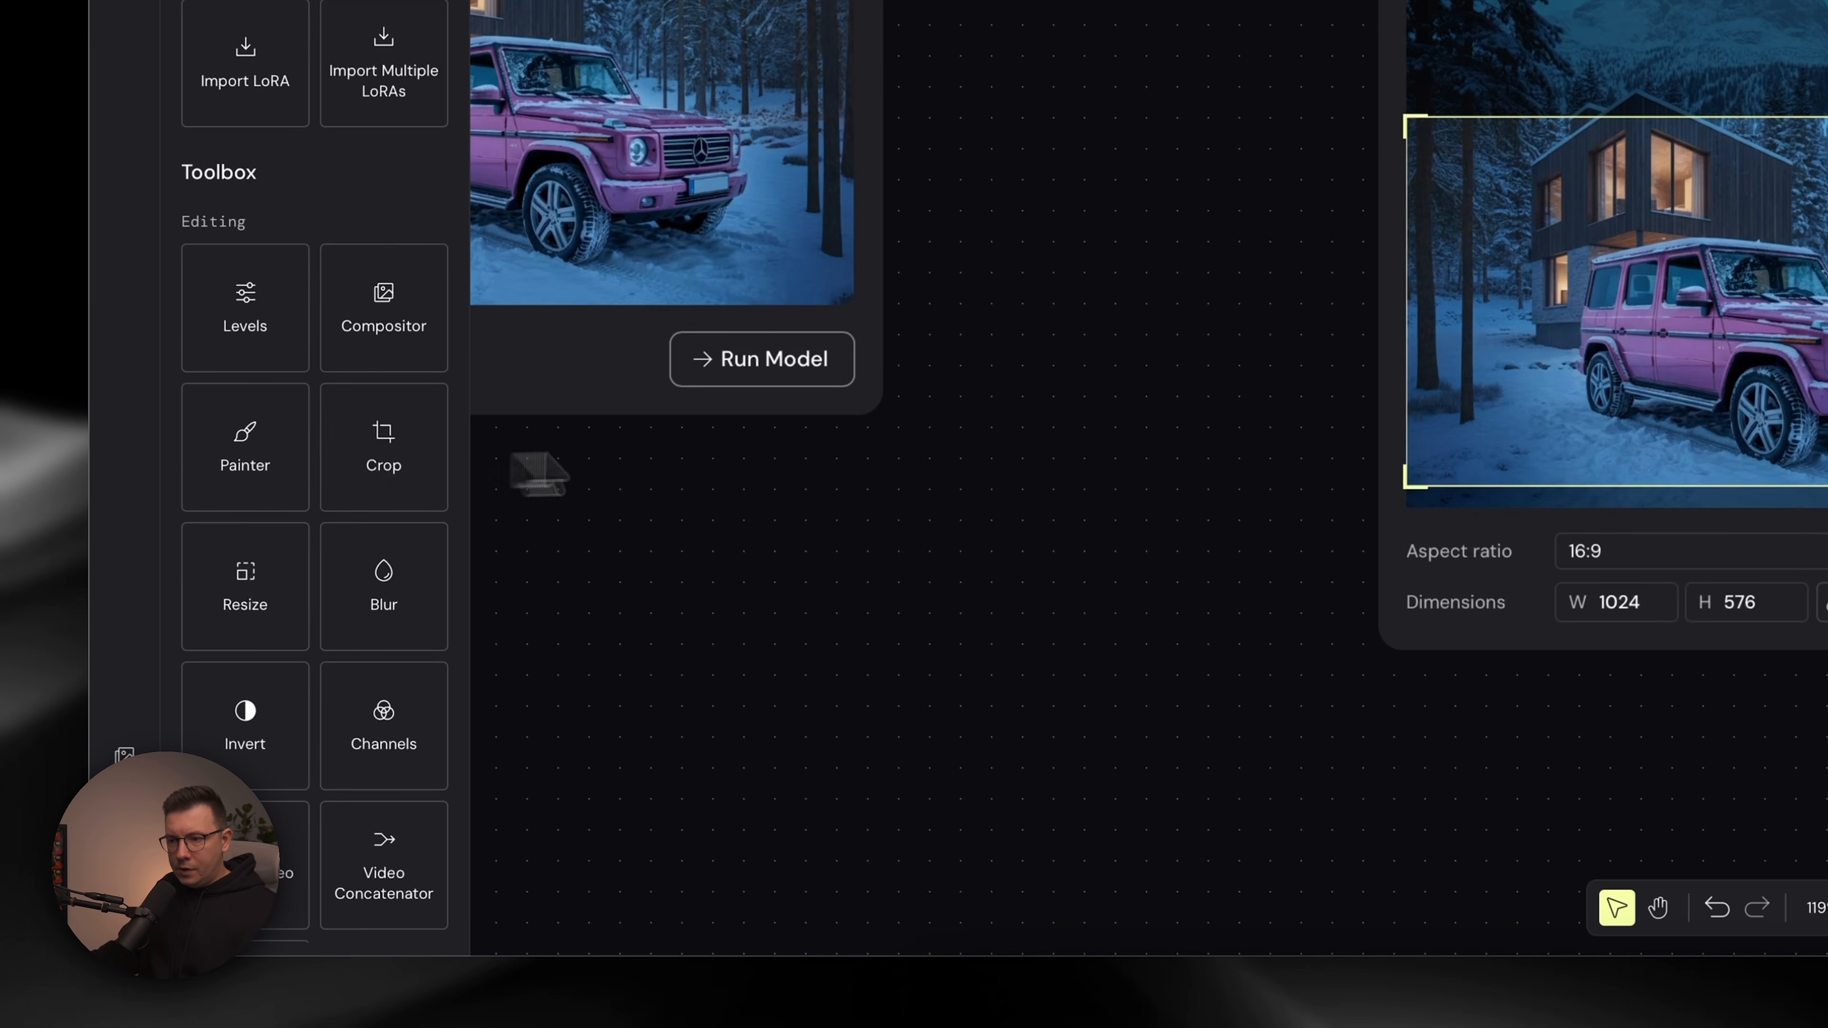
Adjust the vertical position of the Crop node's 16:9 crop area around the pink G-Class and the cabin.
scroll(648, 799, "down", 4)
left_click_drag(383, 446, 1032, 666)
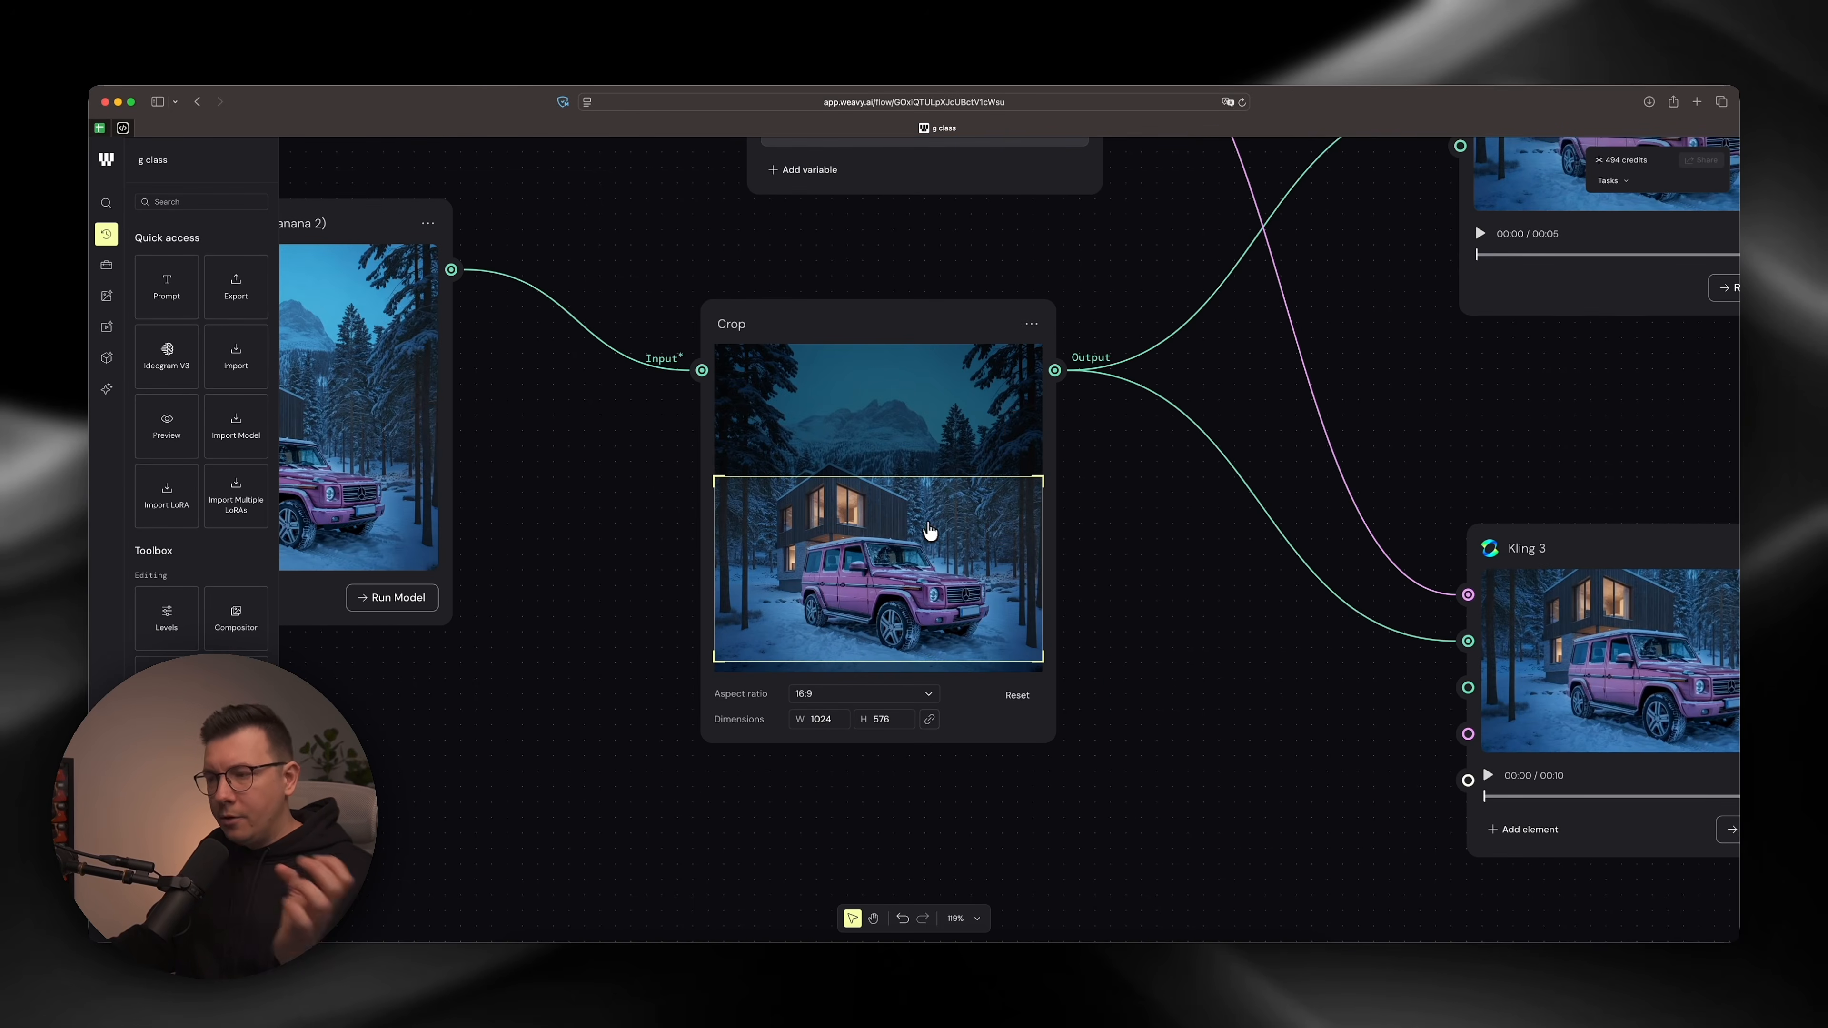
scroll(930, 531, "up", 1)
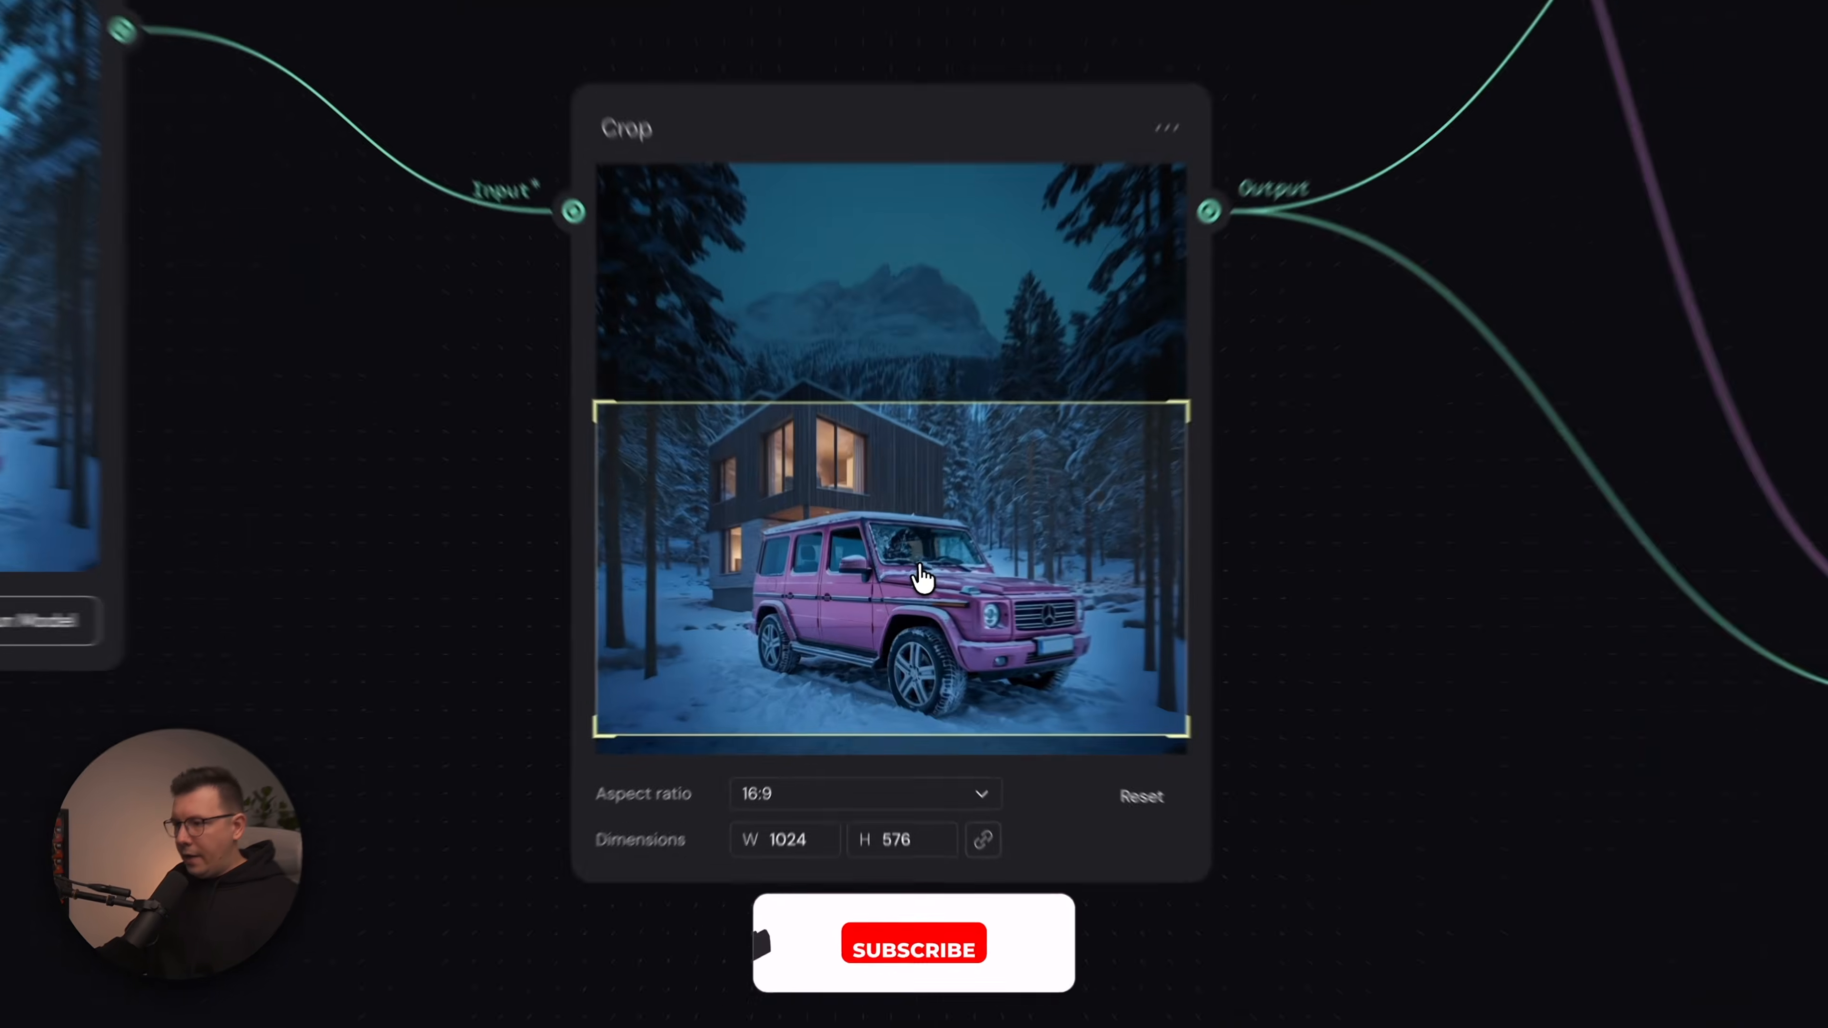
left_click_drag(895, 581, 894, 544)
left_click_drag(924, 469, 919, 560)
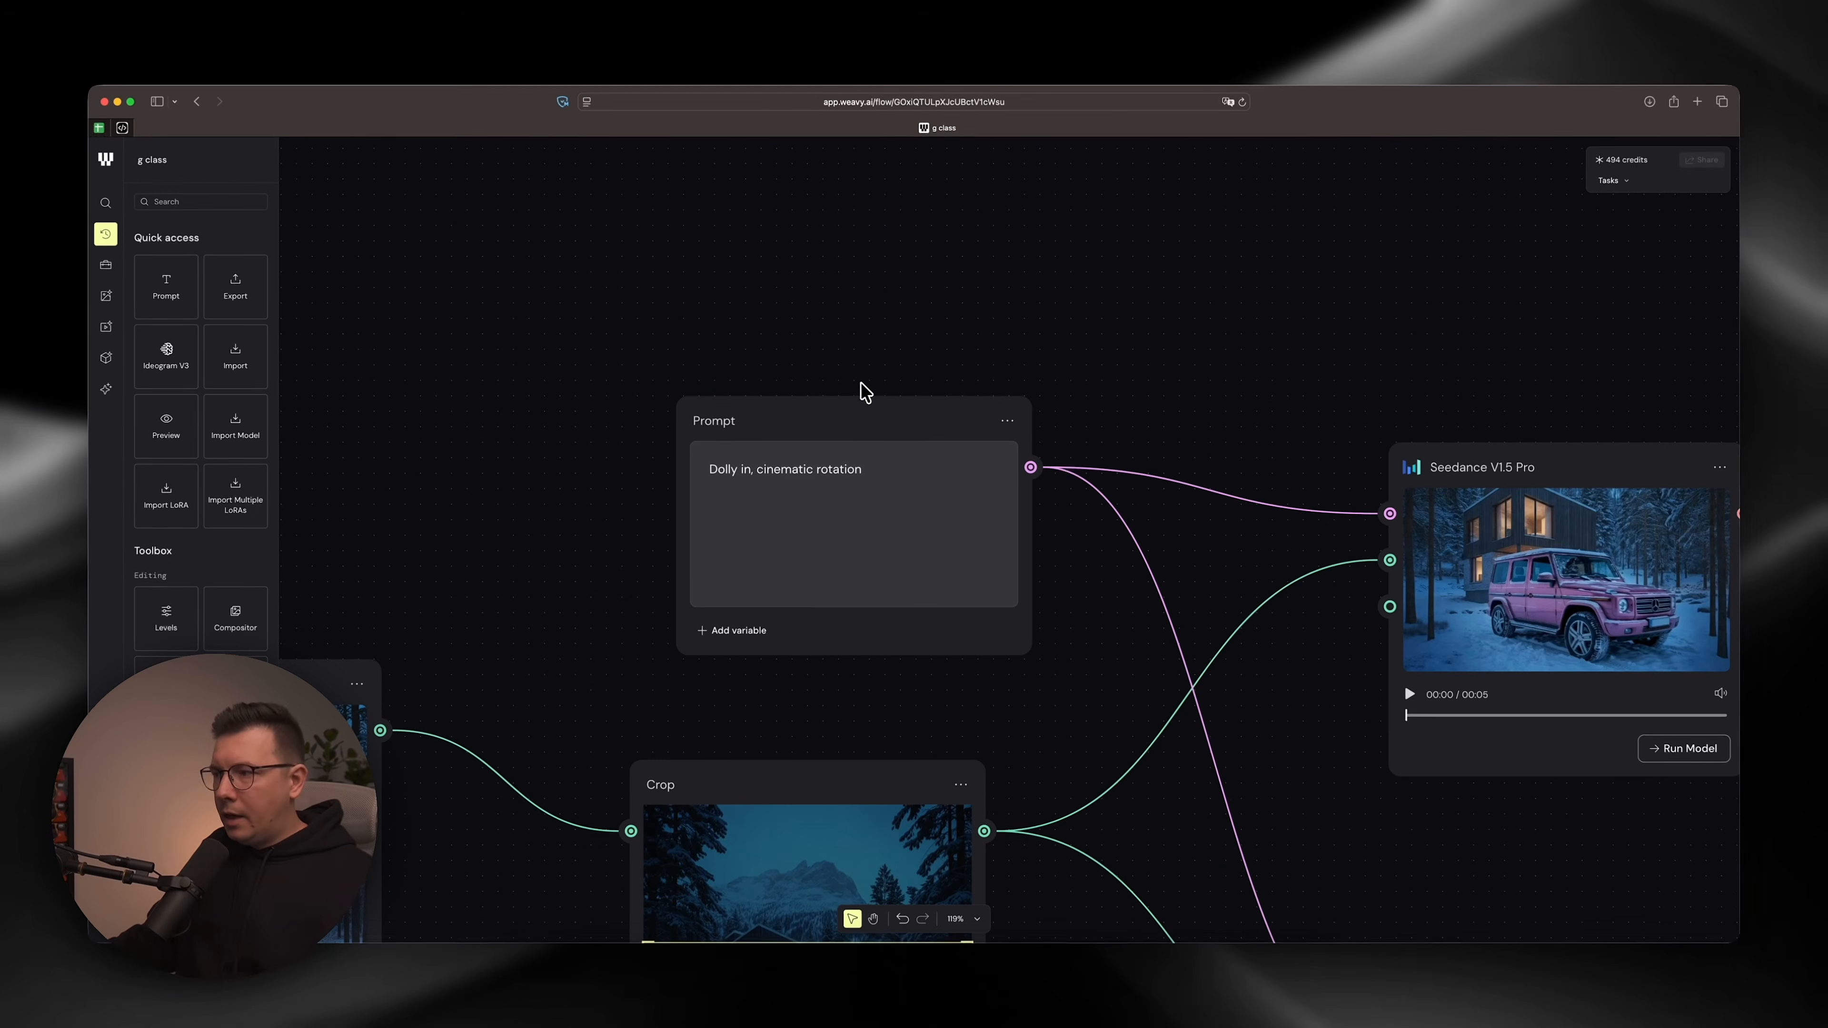
Move the "Dolly in, cinematic rotation" prompt node that feeds the Seedance V1.5 Pro and Kling 3 video nodes.
scroll(878, 394, "down", 3)
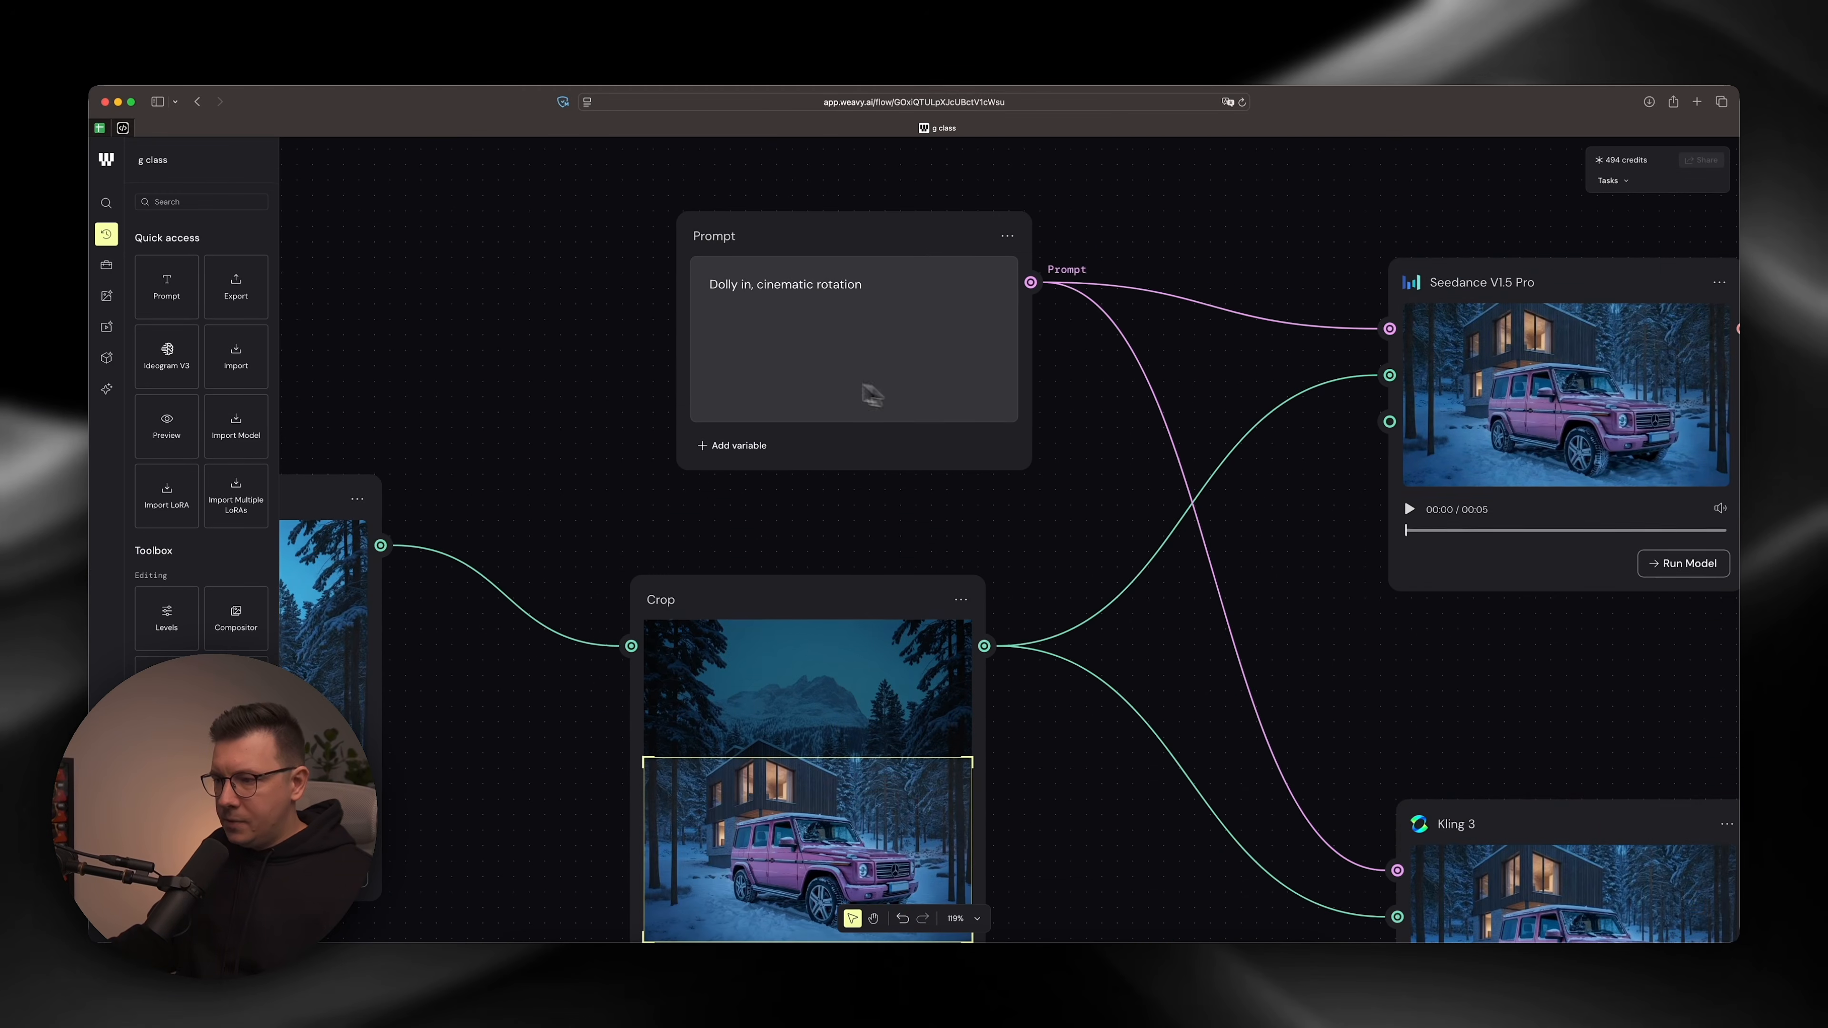
scroll(836, 518, "right", 10)
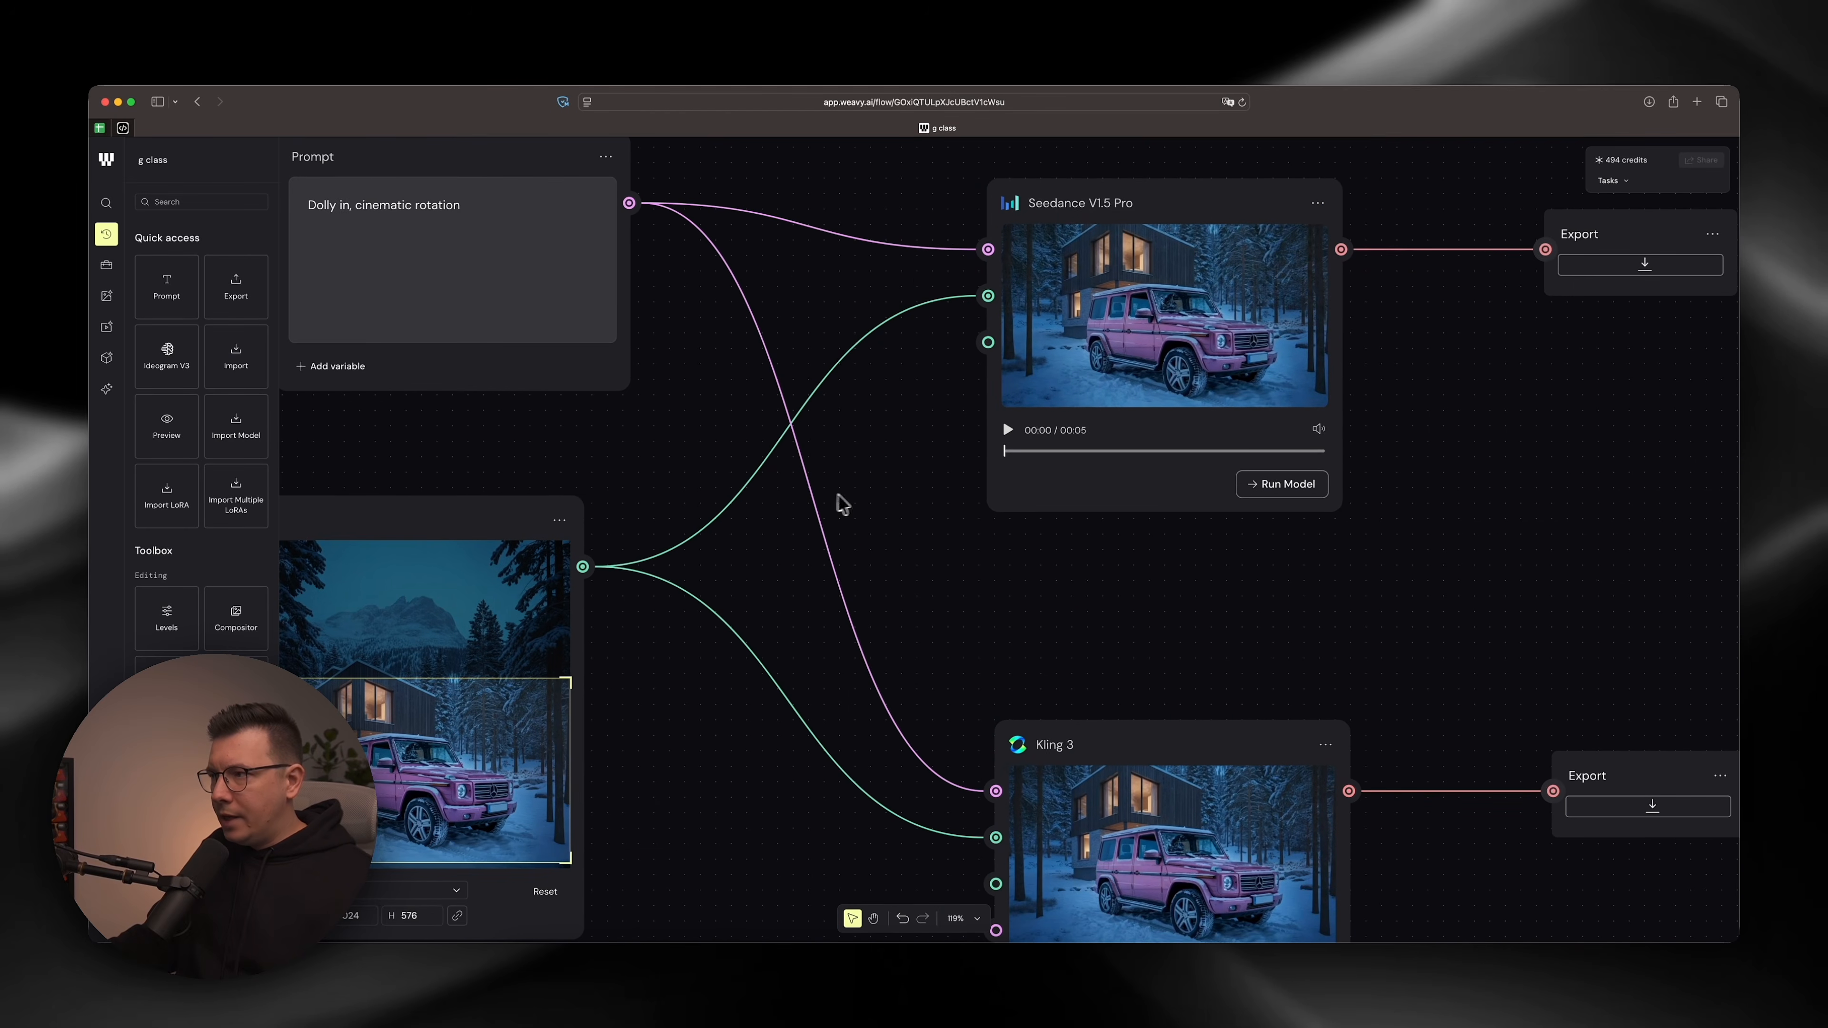
scroll(1054, 216, "down", 3)
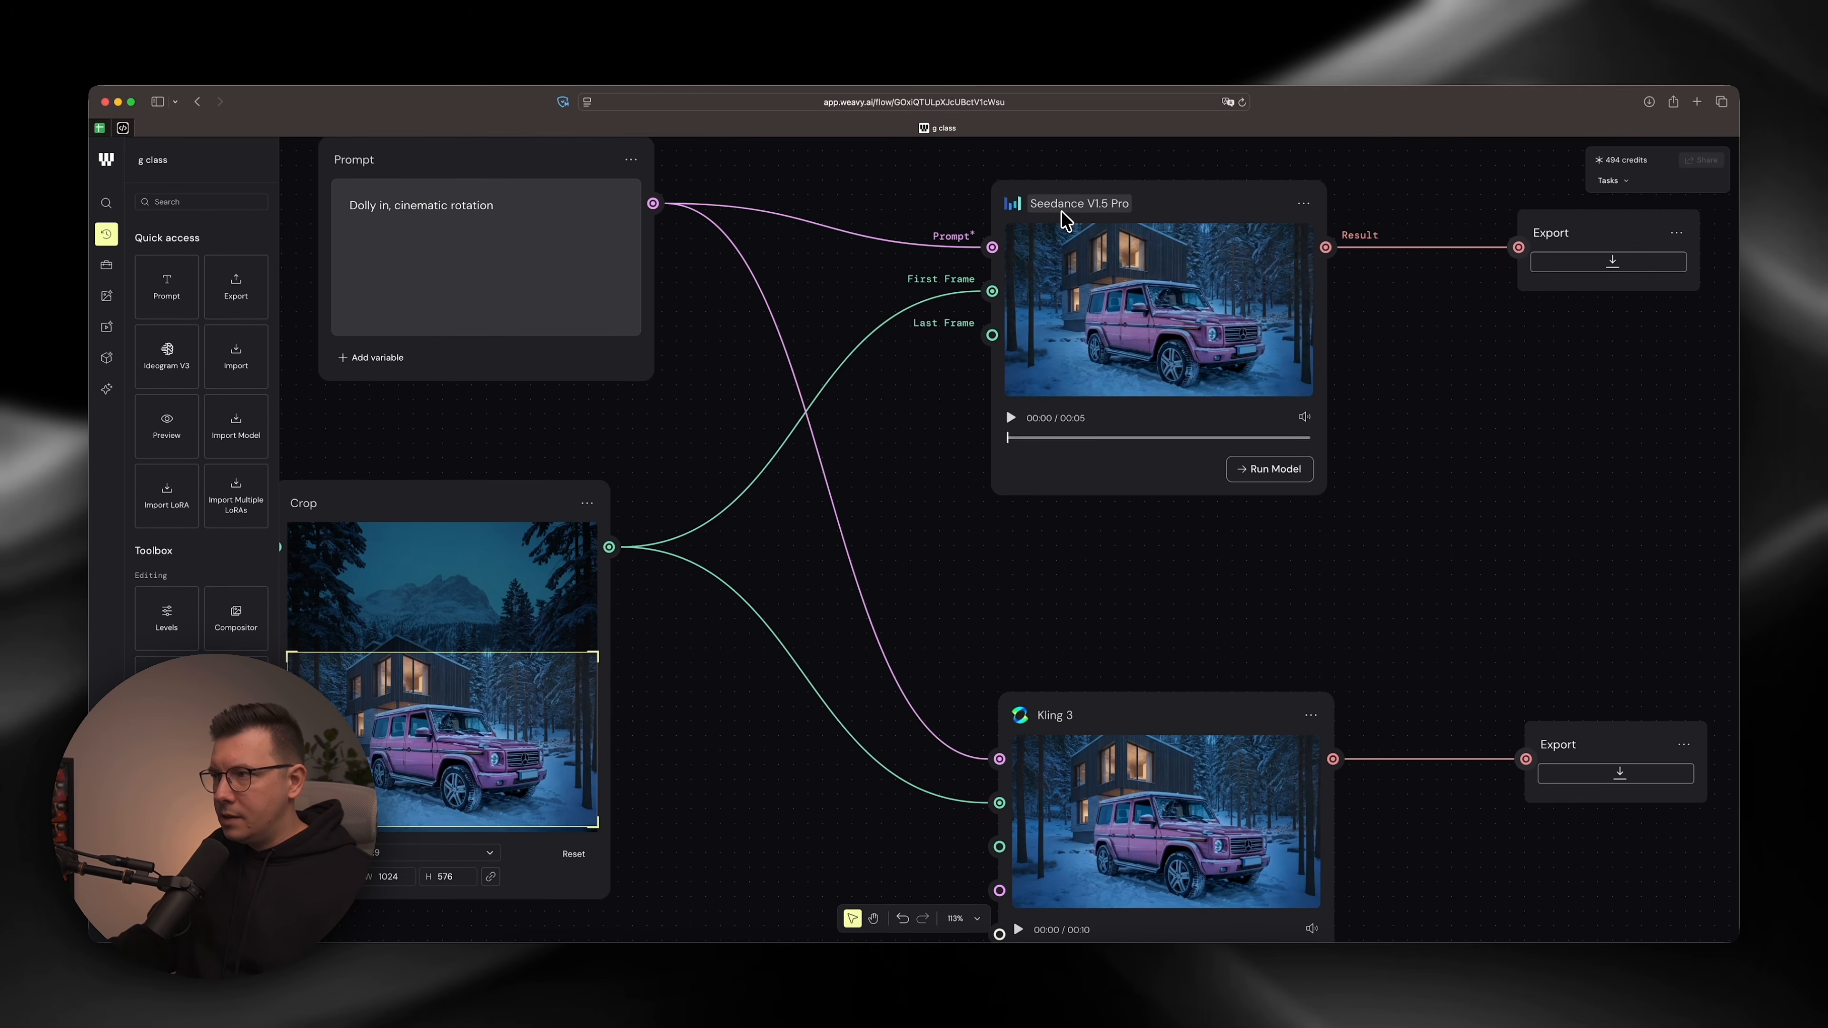
scroll(1115, 288, "down", 3)
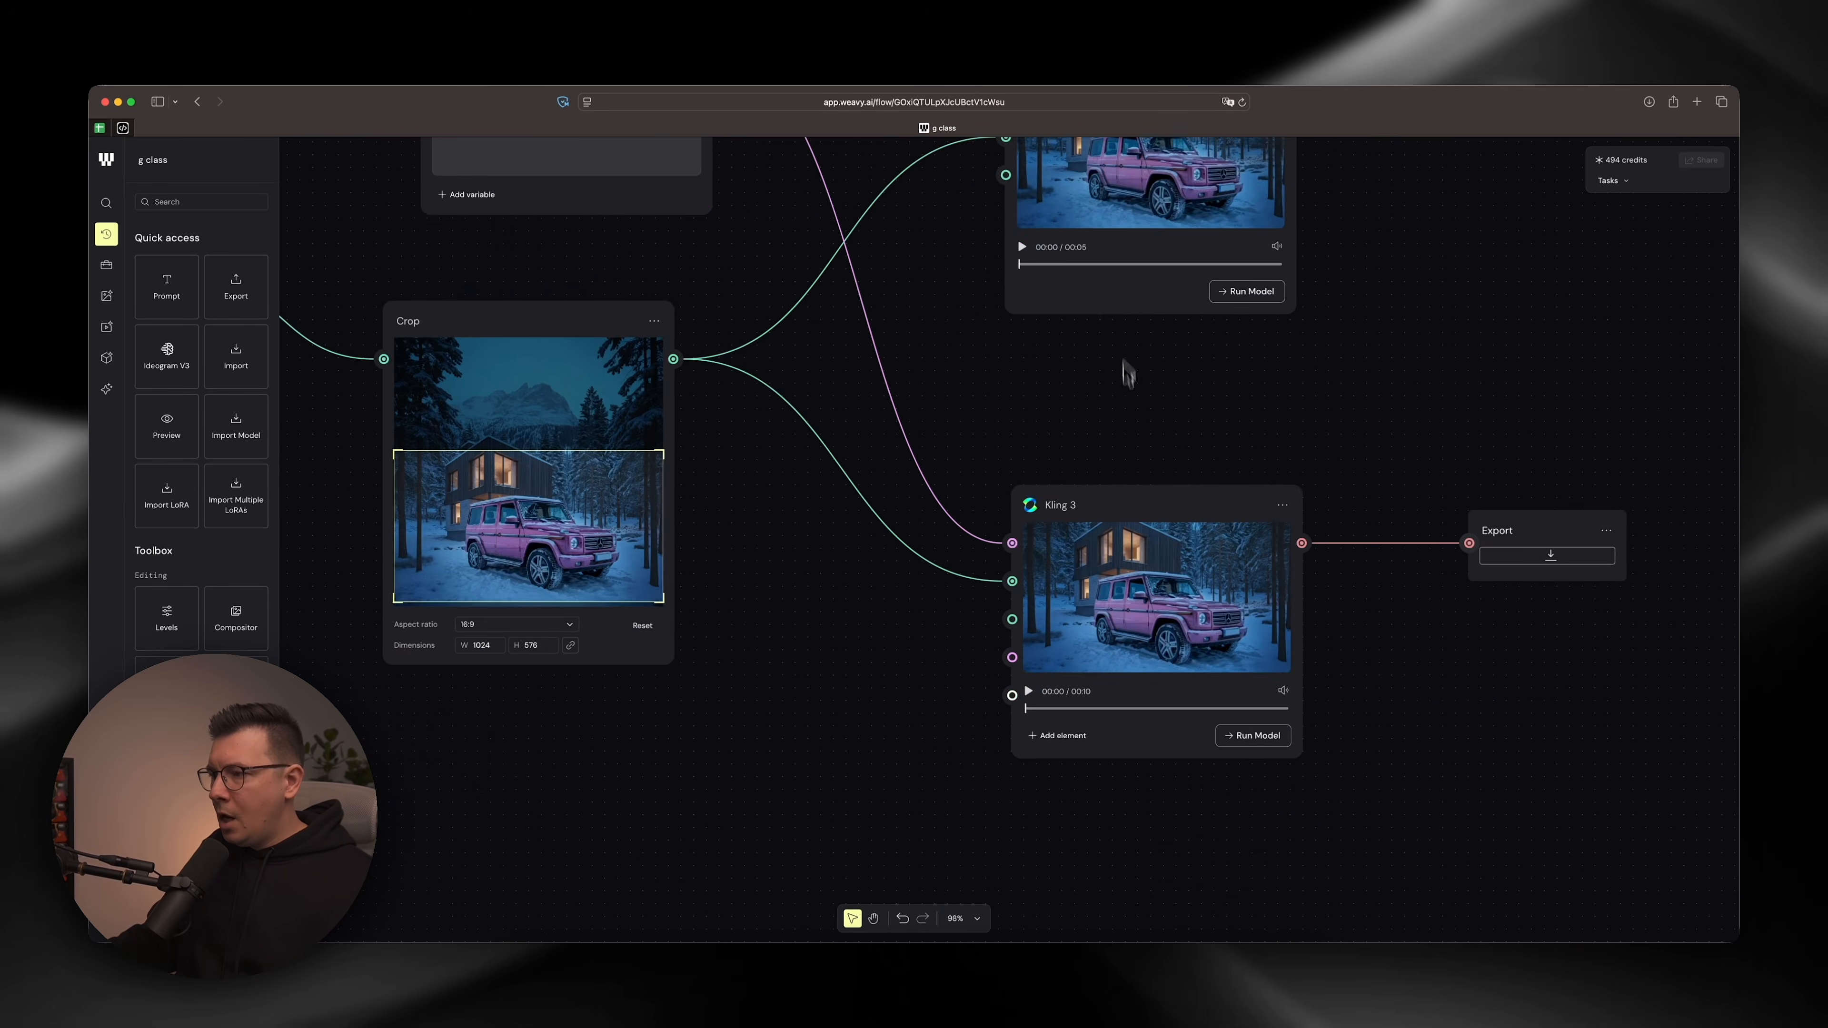
scroll(1090, 515, "up", 8)
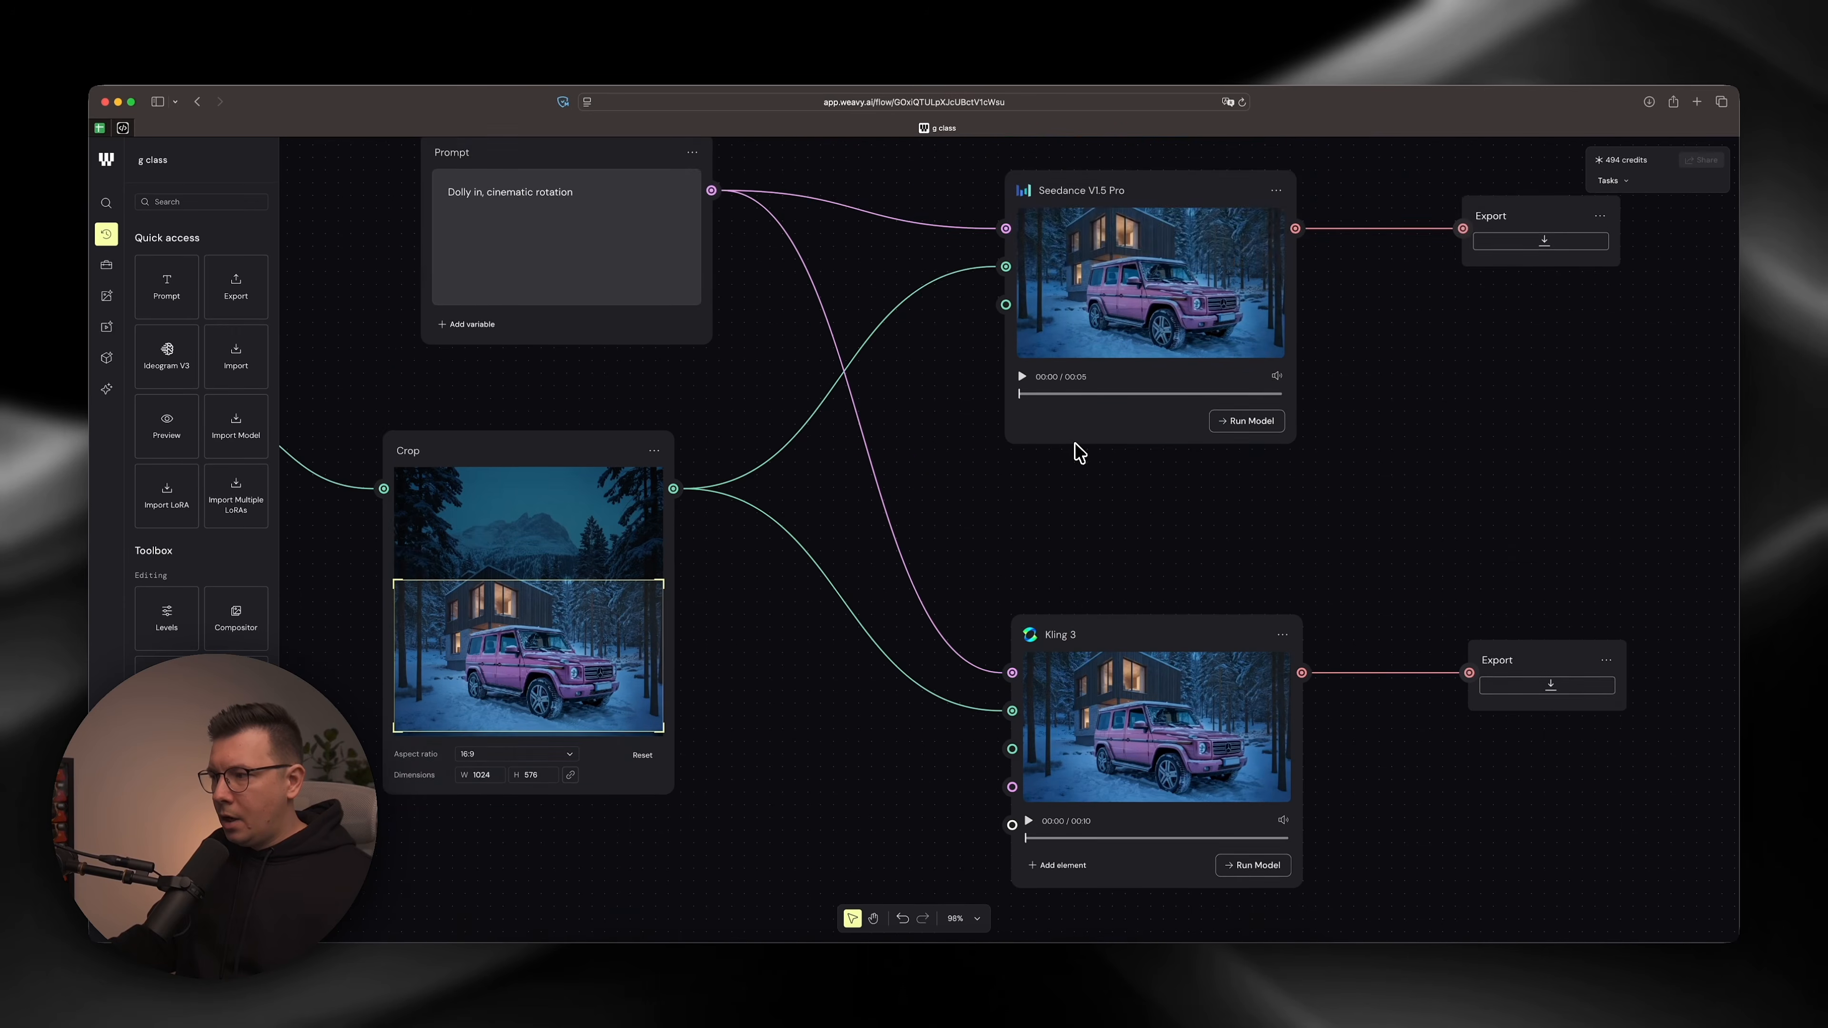
mouse_move(611, 372)
left_mouse_down()
mouse_move(620, 278)
mouse_move(694, 367)
mouse_move(599, 359)
left_mouse_up()
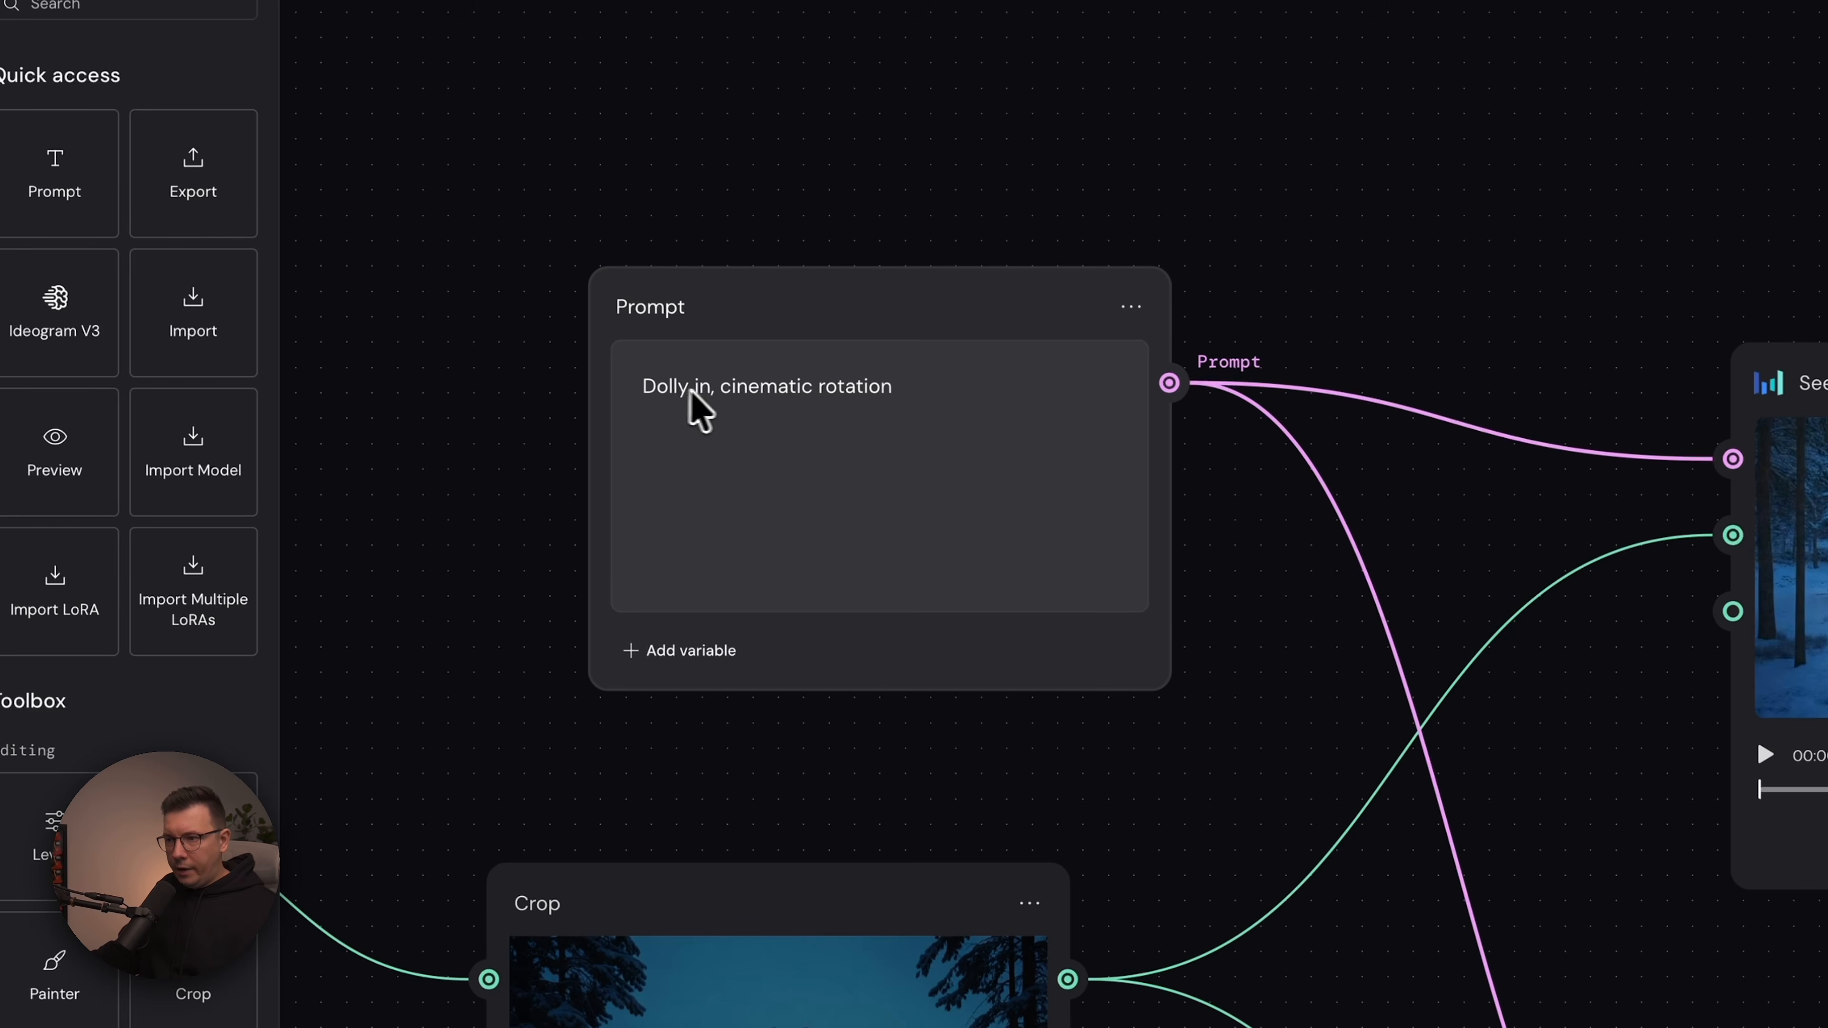
left_click_drag(930, 323, 922, 212)
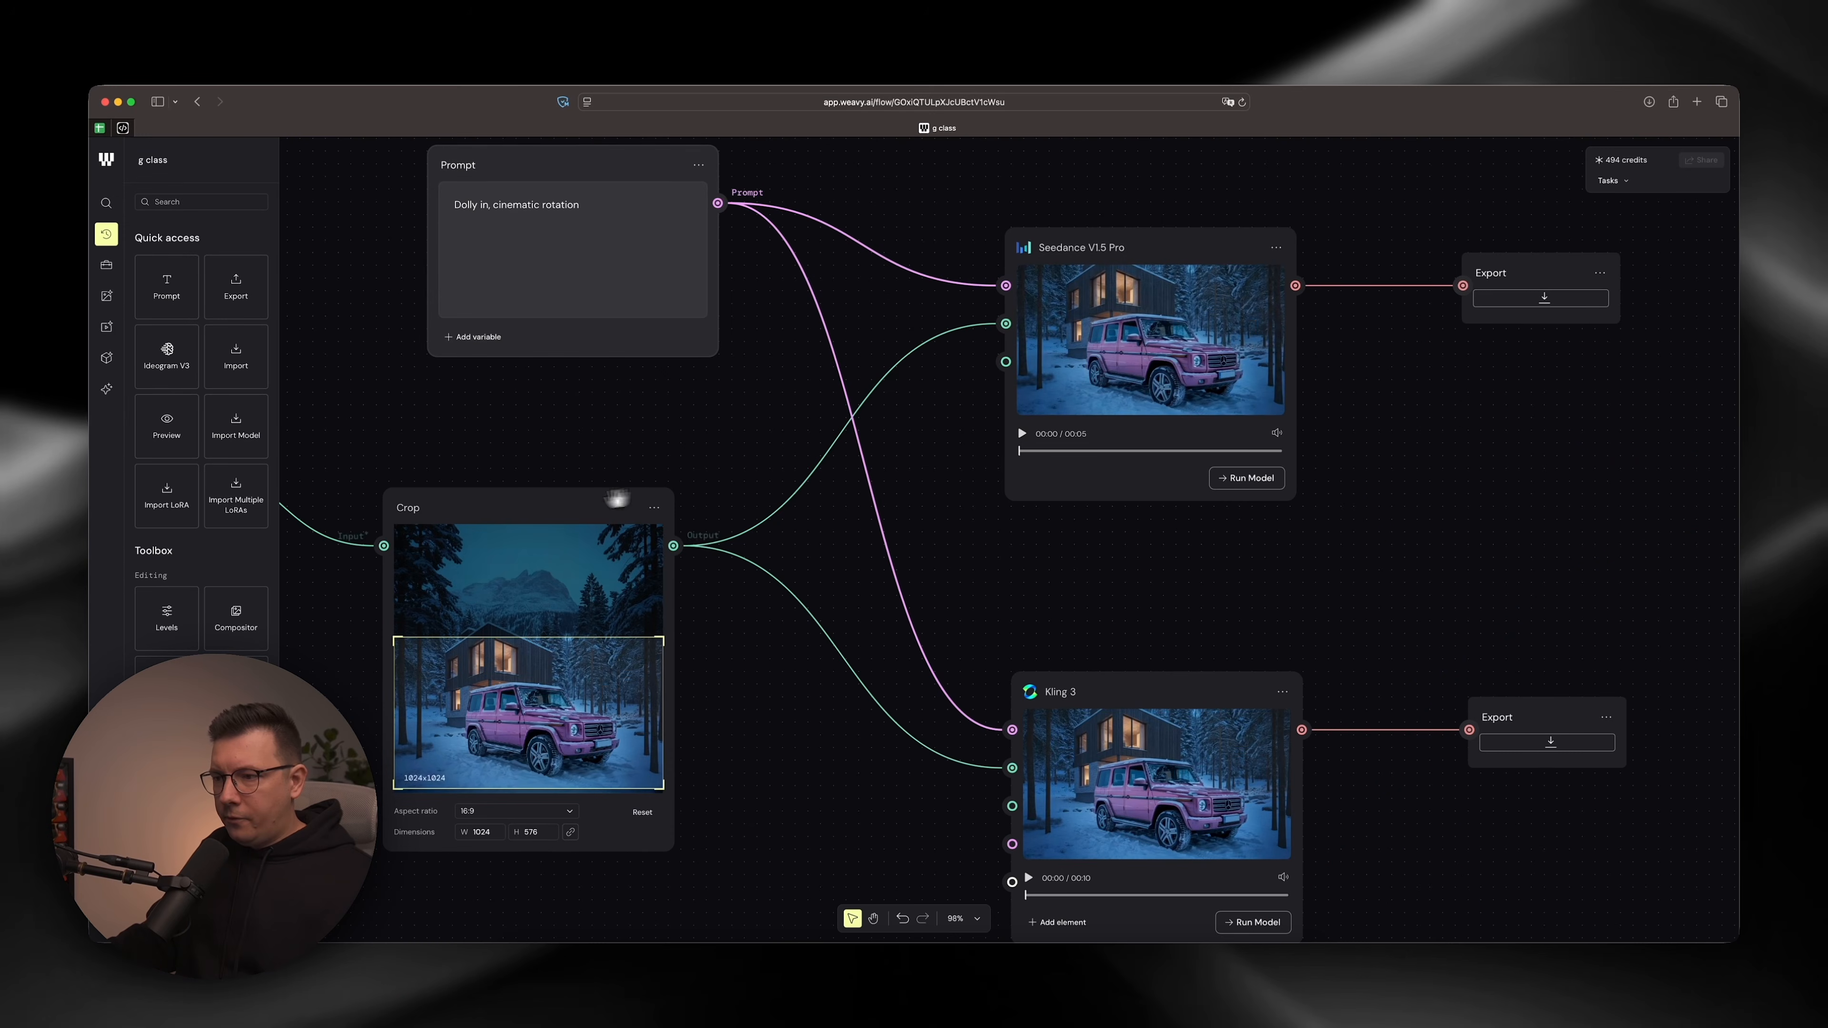
Align the two video nodes by moving Seedance V1.5 Pro slightly up and right and Kling 3 up directly beneath it.
left_click_drag(1169, 234, 1178, 231)
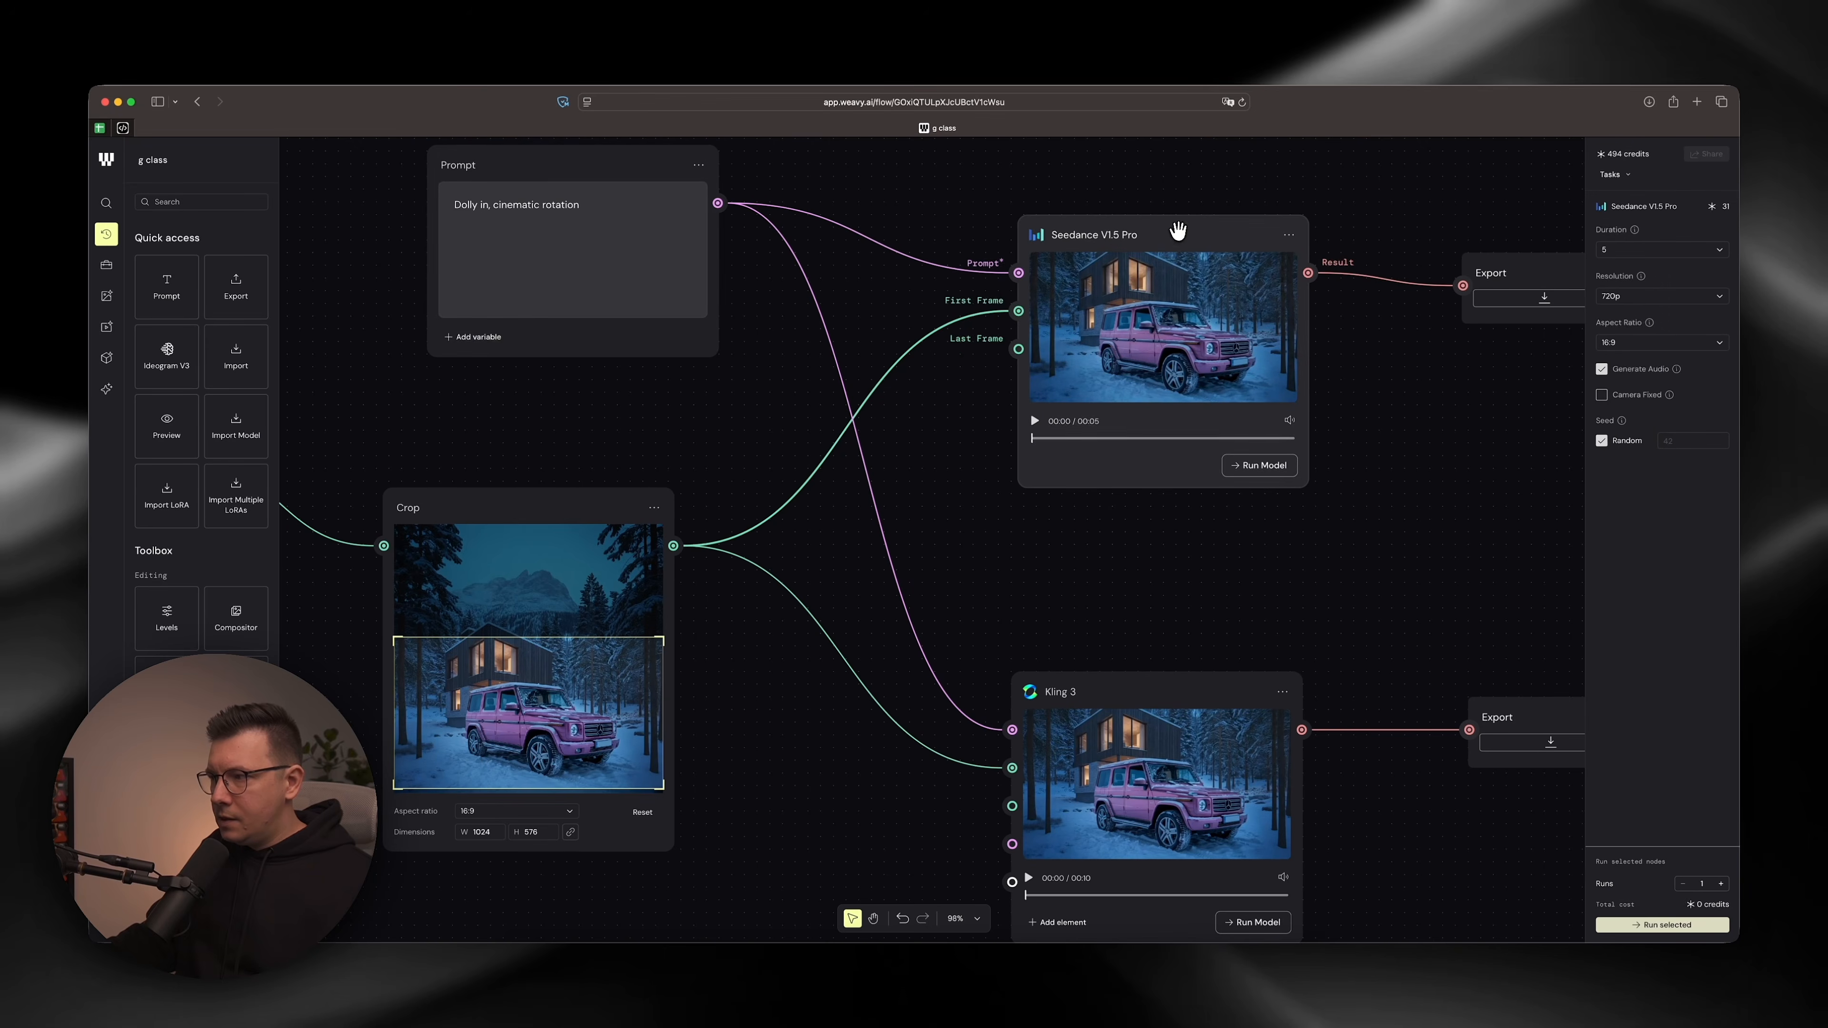
left_click_drag(1130, 689, 1150, 611)
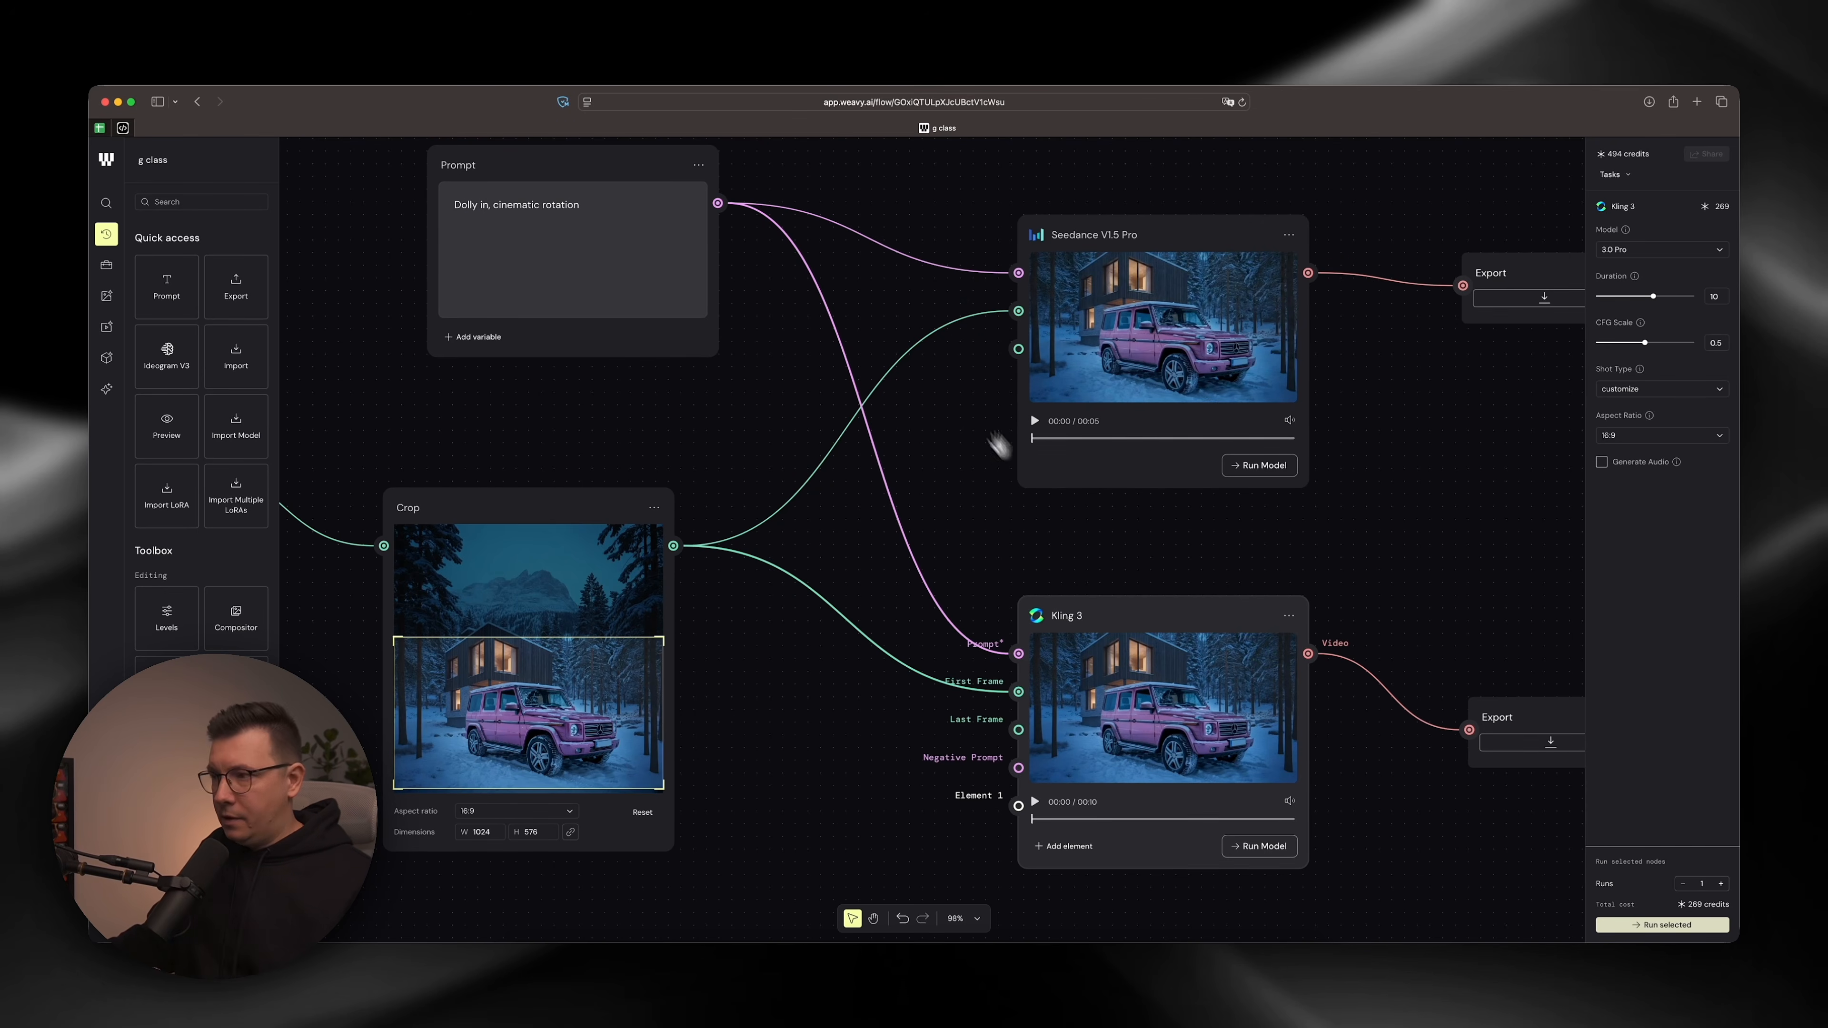
Shift the "Dolly in, cinematic rotation" prompt node left so it lines up above the Crop node.
scroll(1032, 519, "down", 5)
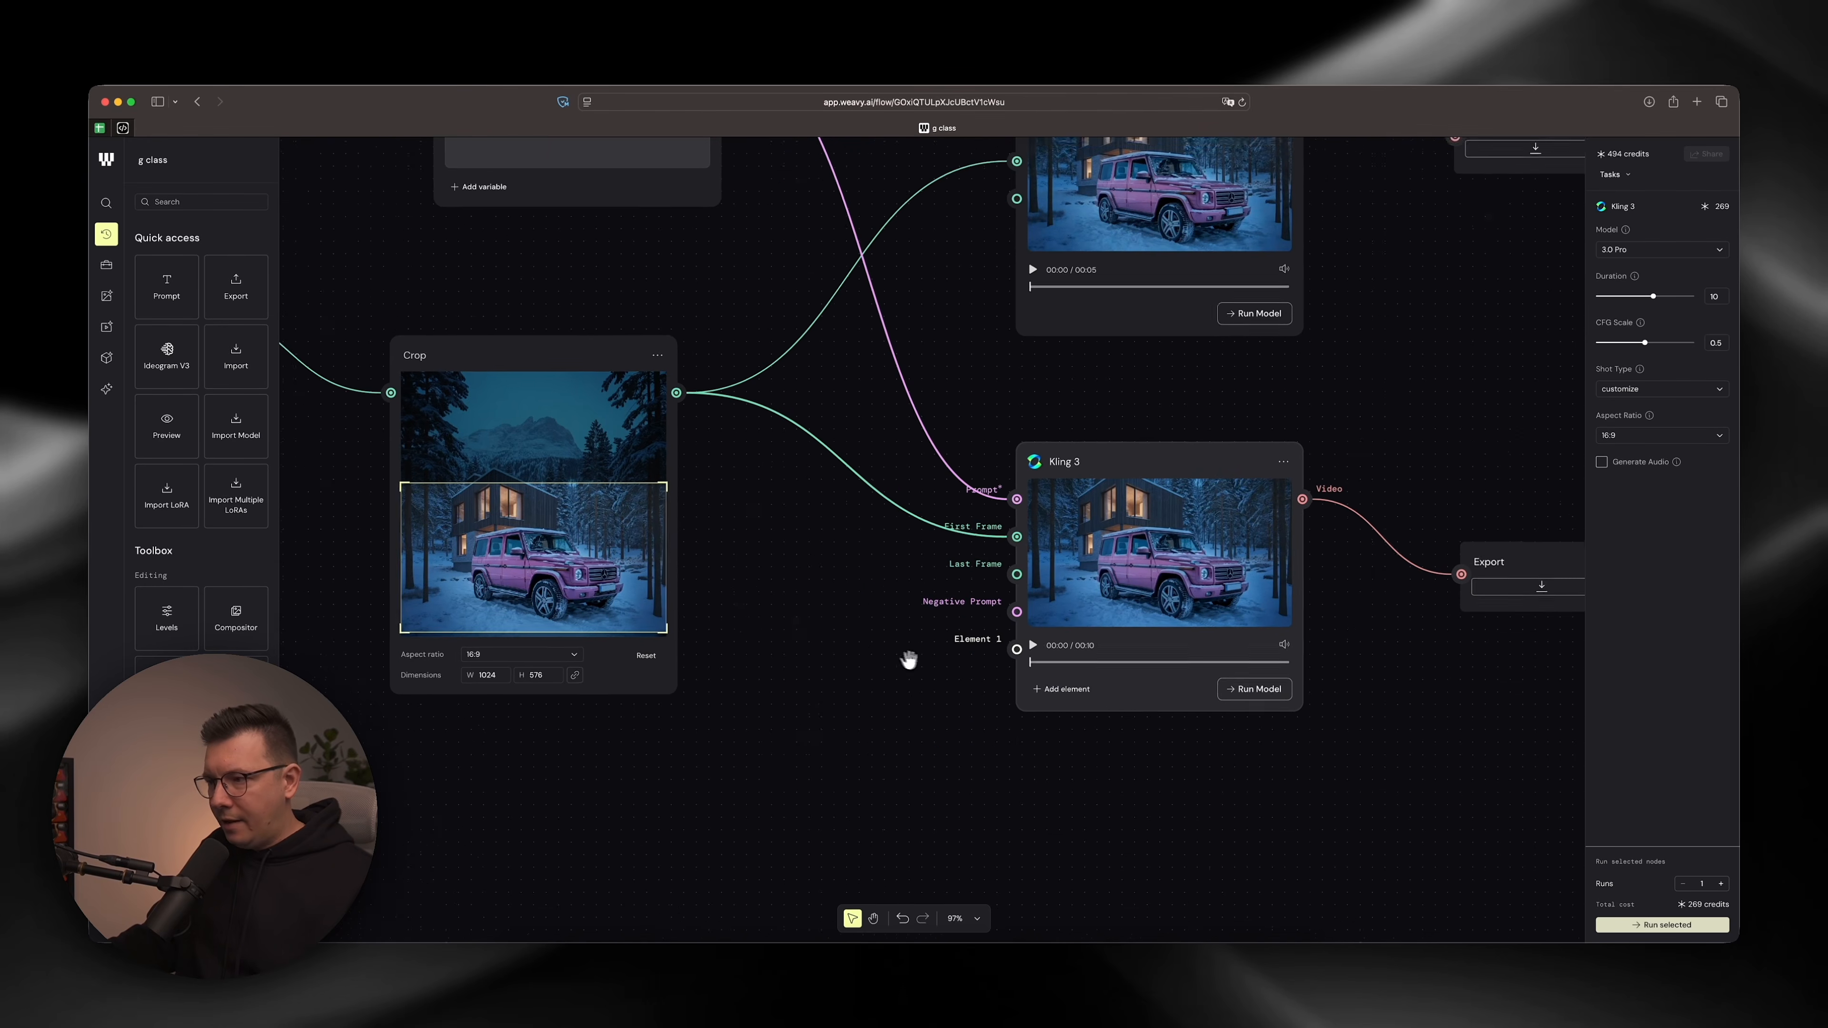
scroll(905, 653, "down", 3)
scroll(835, 609, "down", 4)
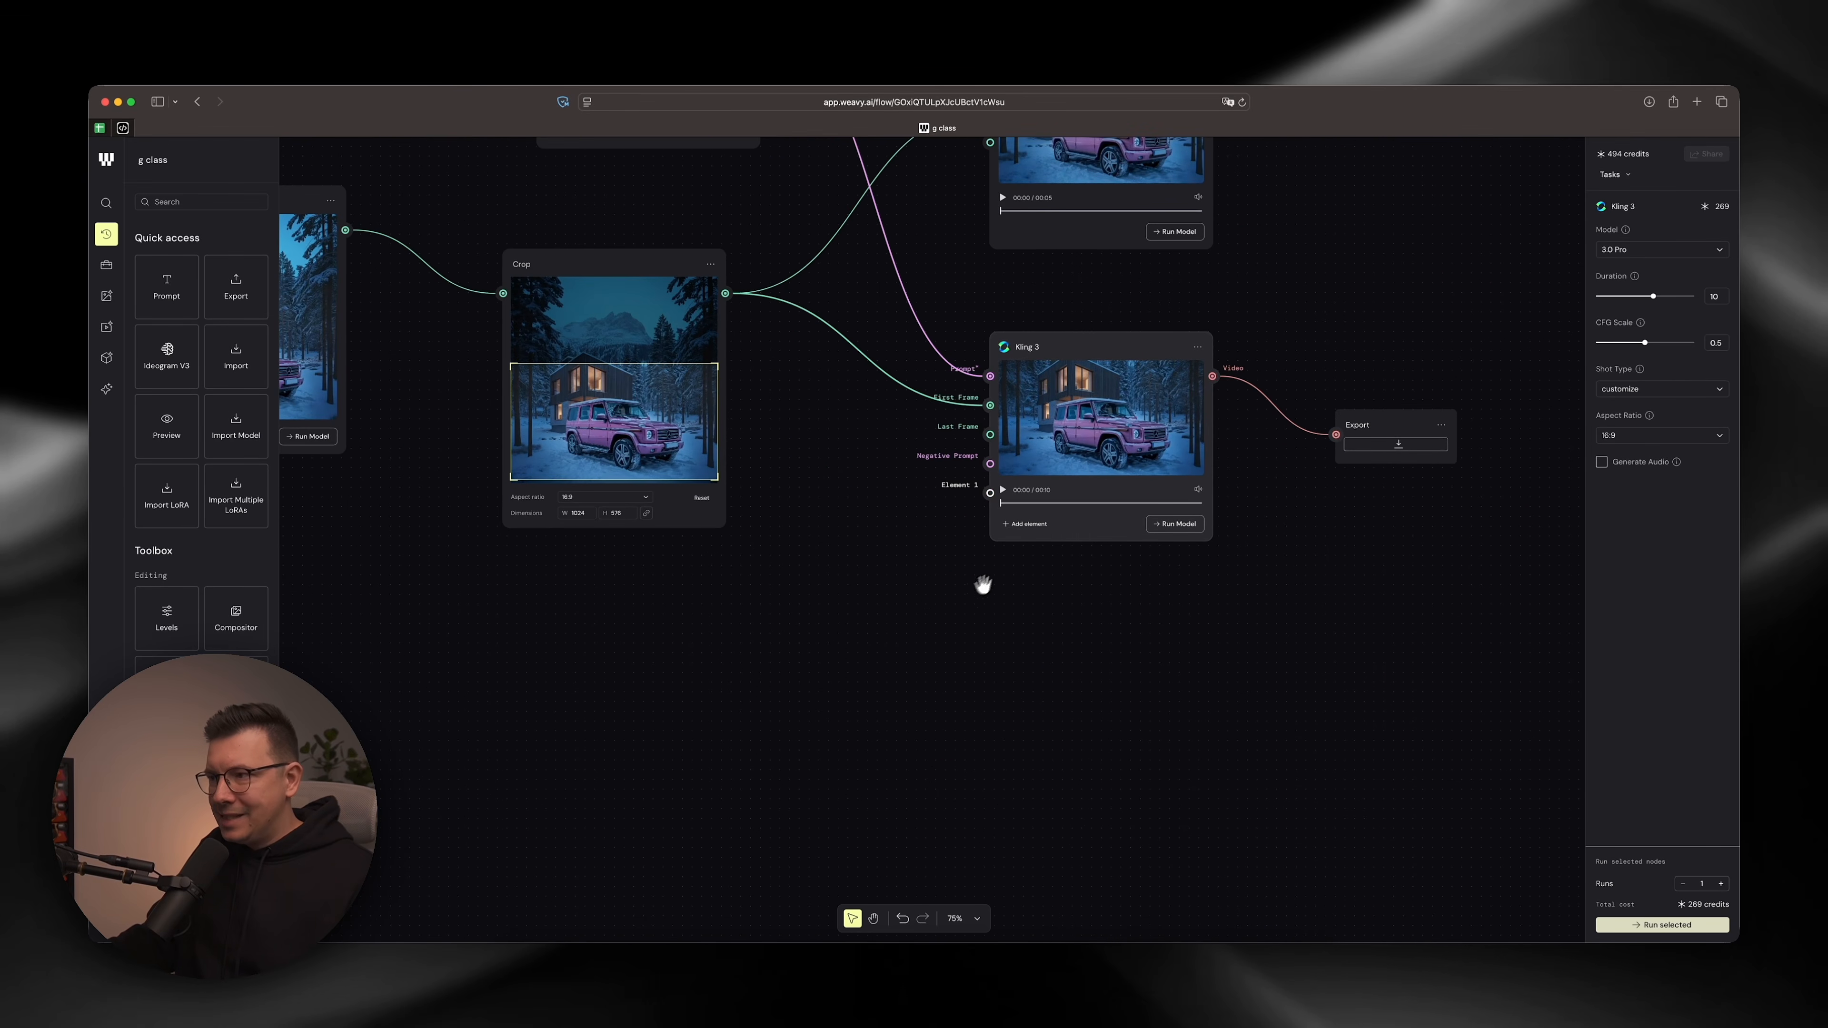
scroll(967, 604, "up", 1)
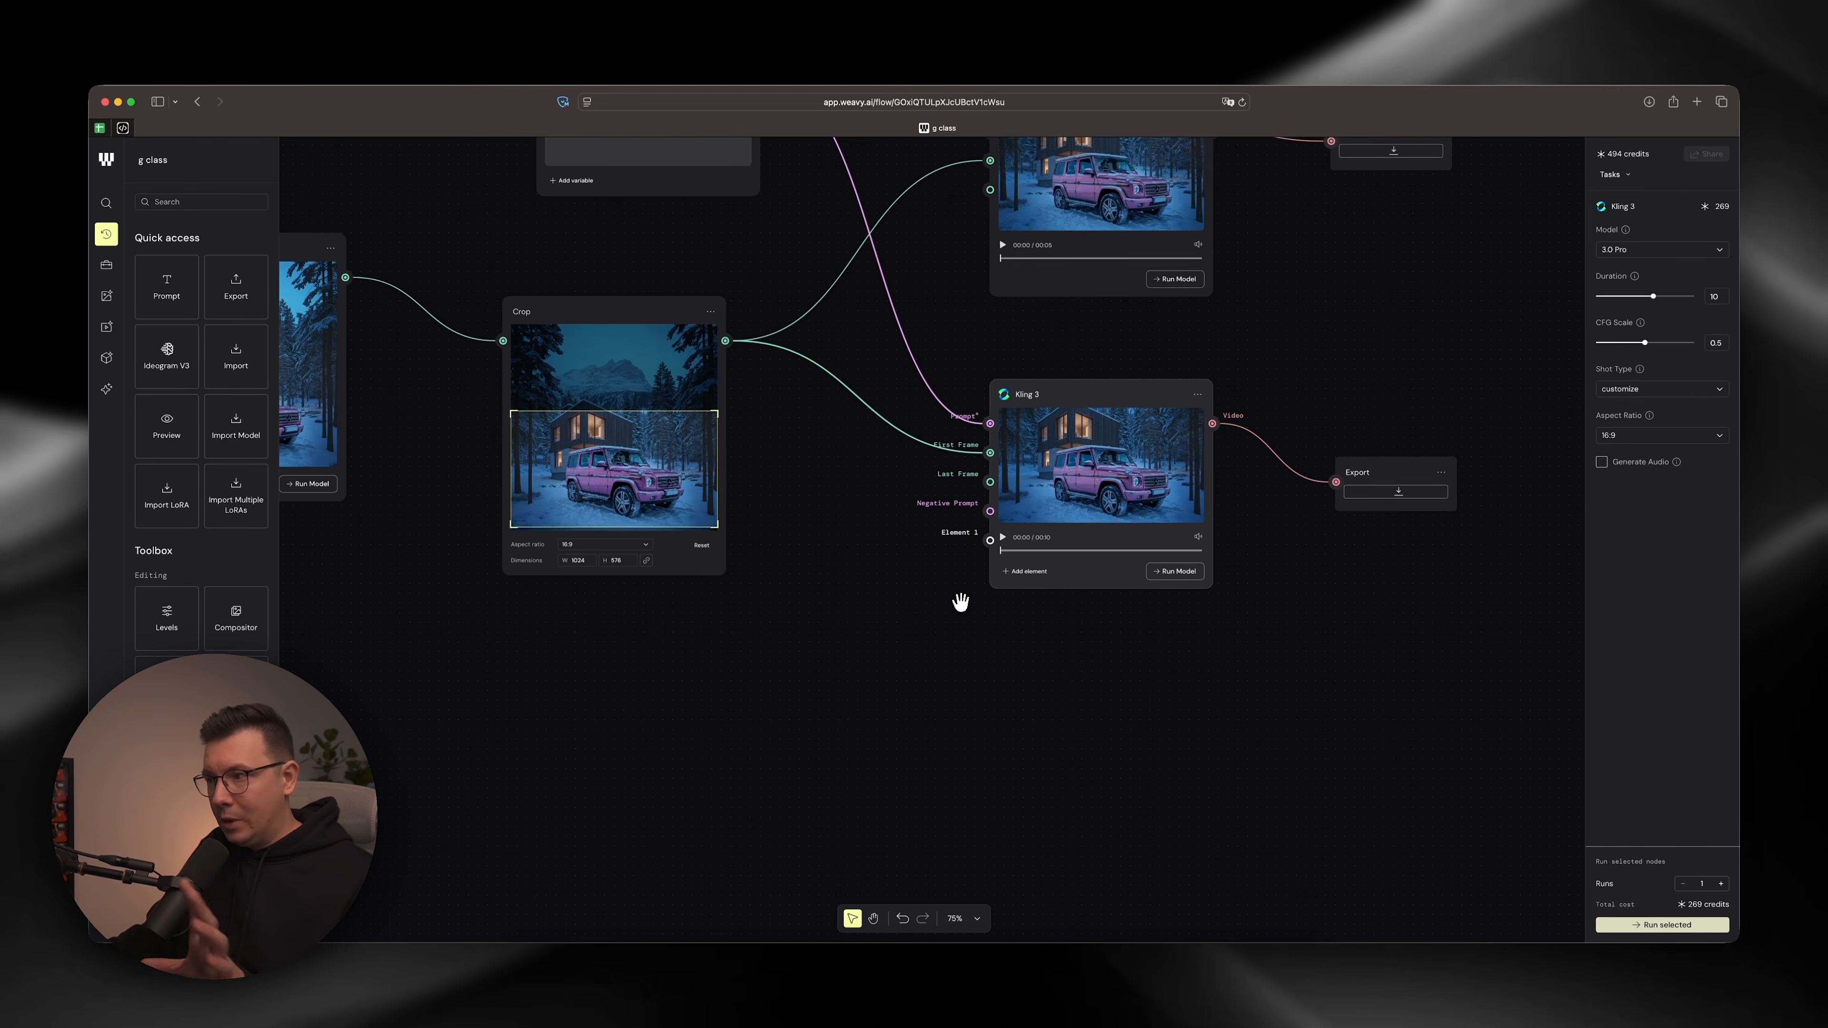
scroll(893, 468, "up", 3)
left_click_drag(622, 211, 627, 228)
Play the Seedance V1.5 Pro and Kling 3 videos to compare their camera movement, pausing and replaying the Seedance one.
scroll(1016, 363, "right", 5)
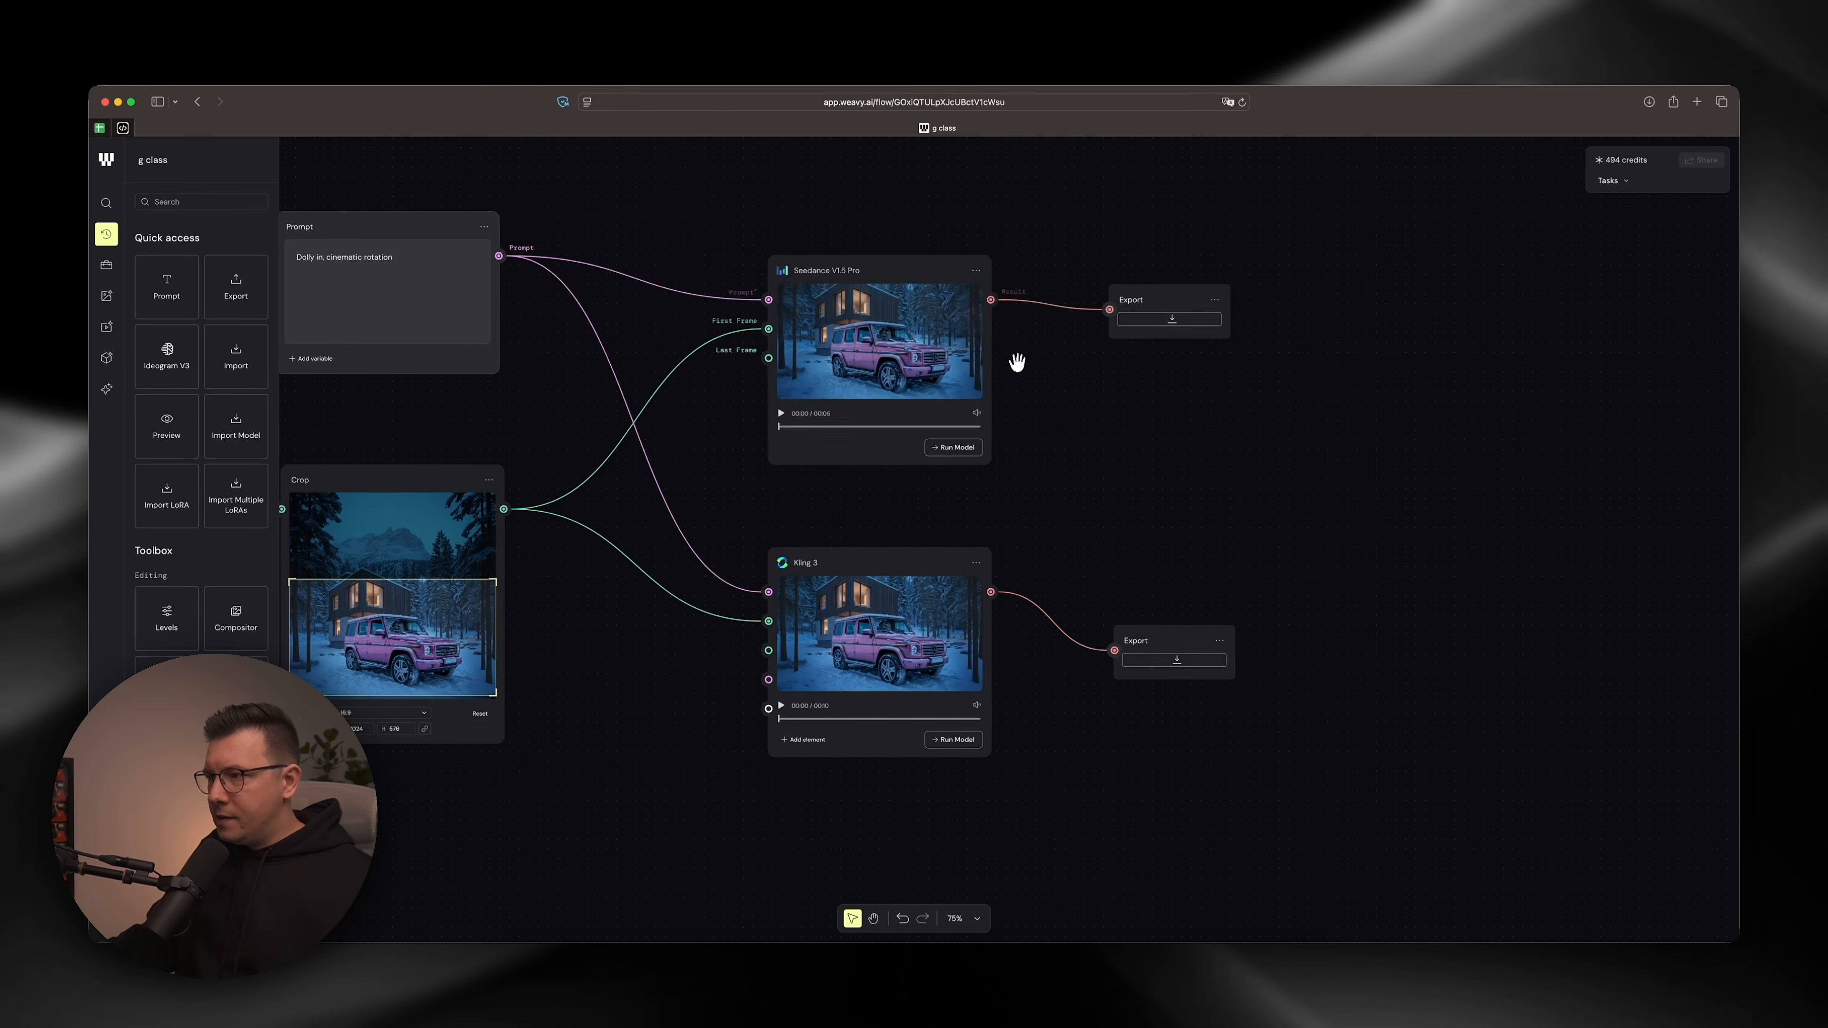
scroll(859, 358, "up", 1)
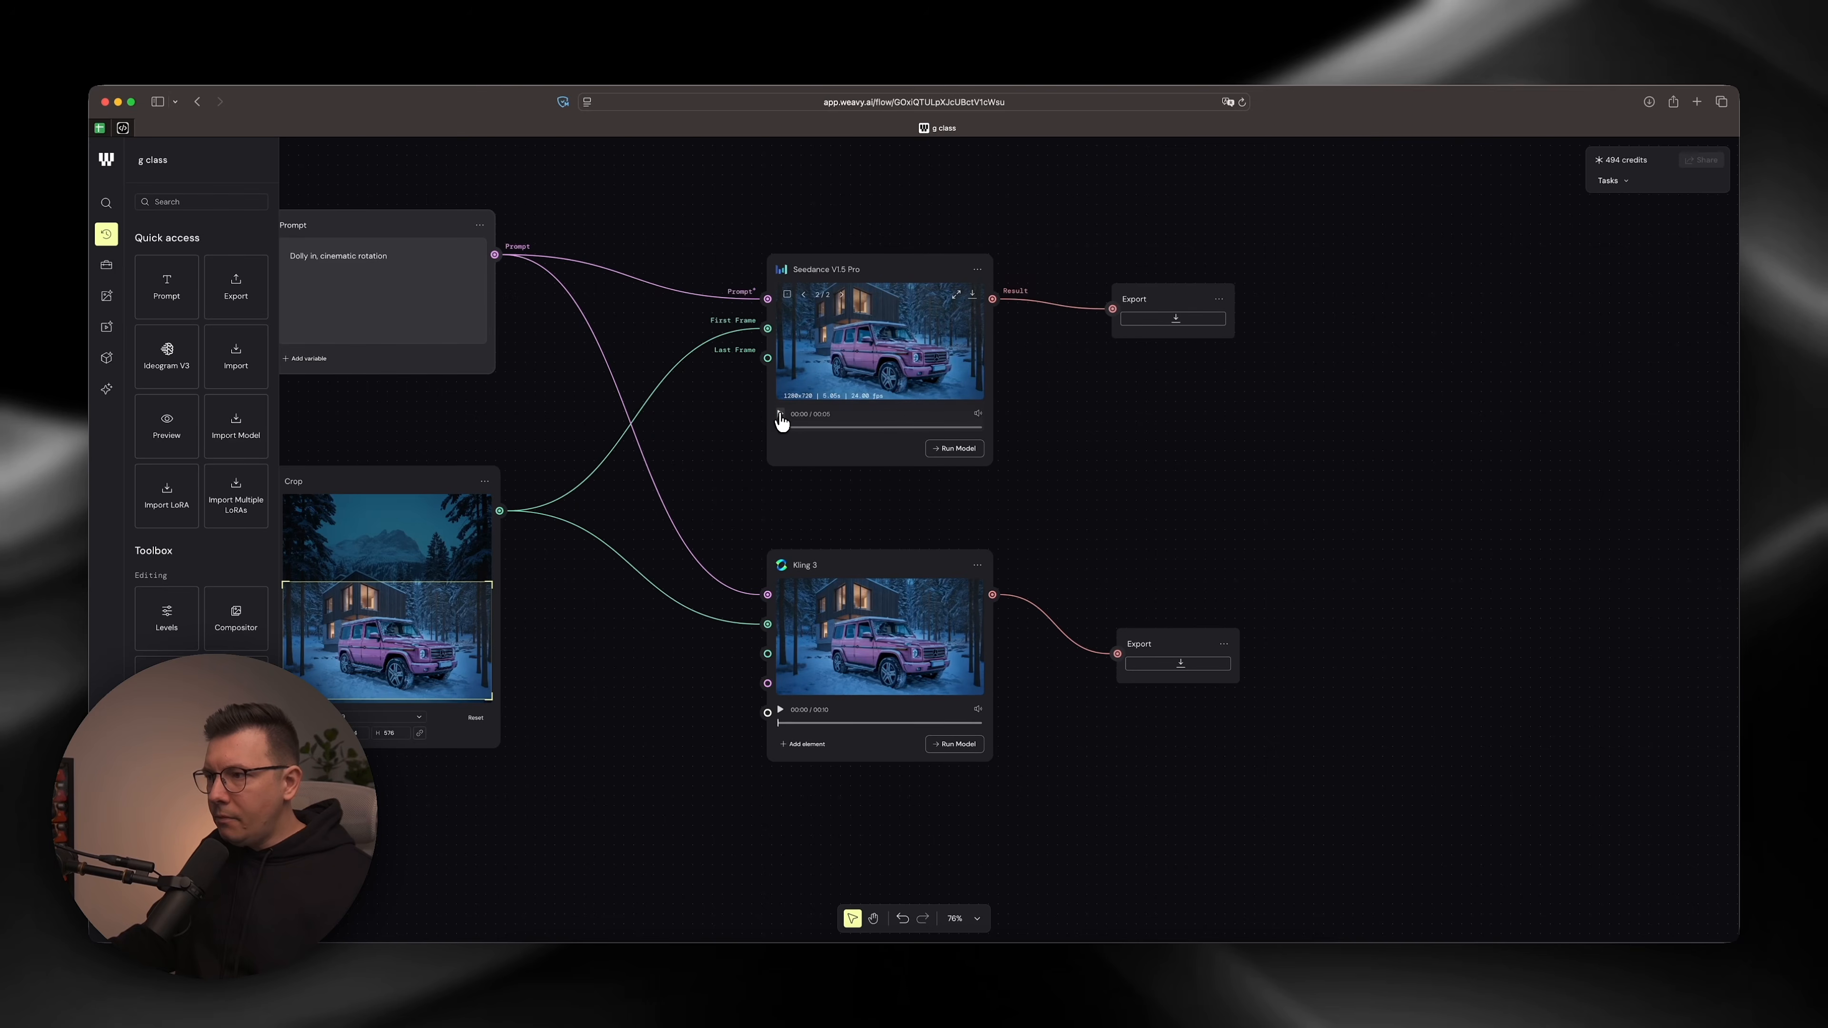
left_click(779, 414)
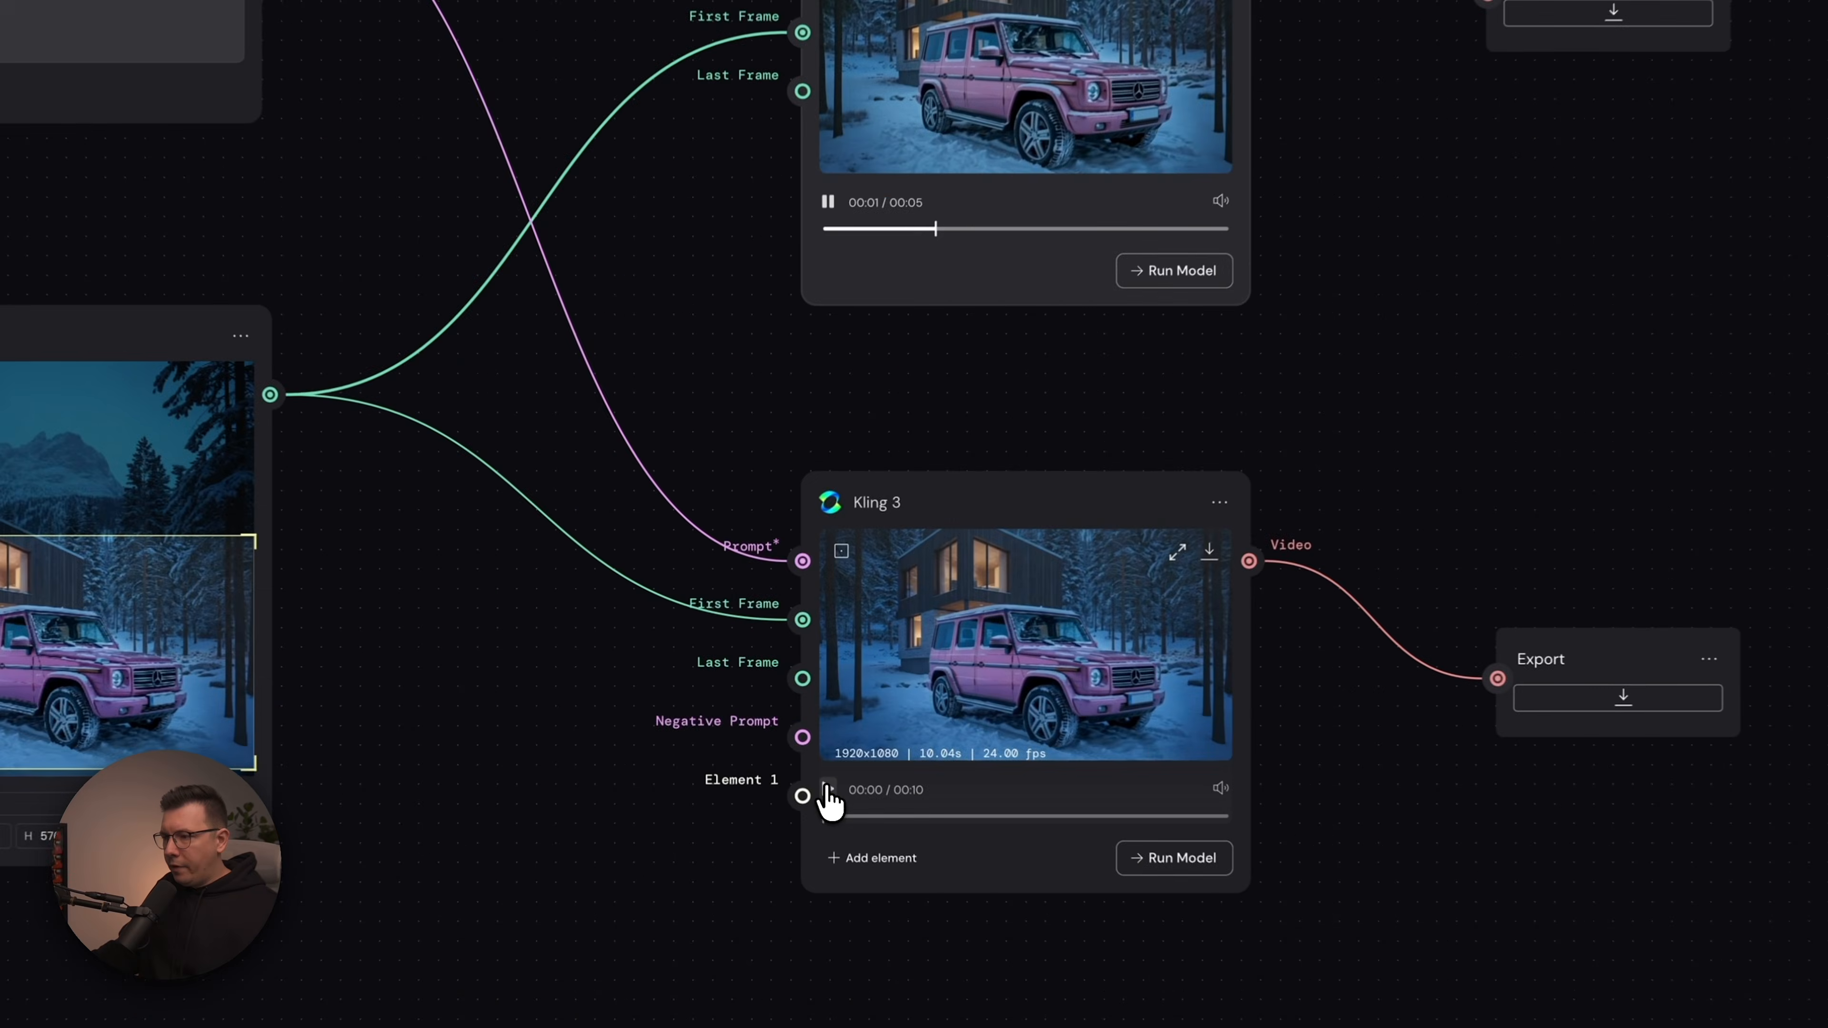
left_click(780, 709)
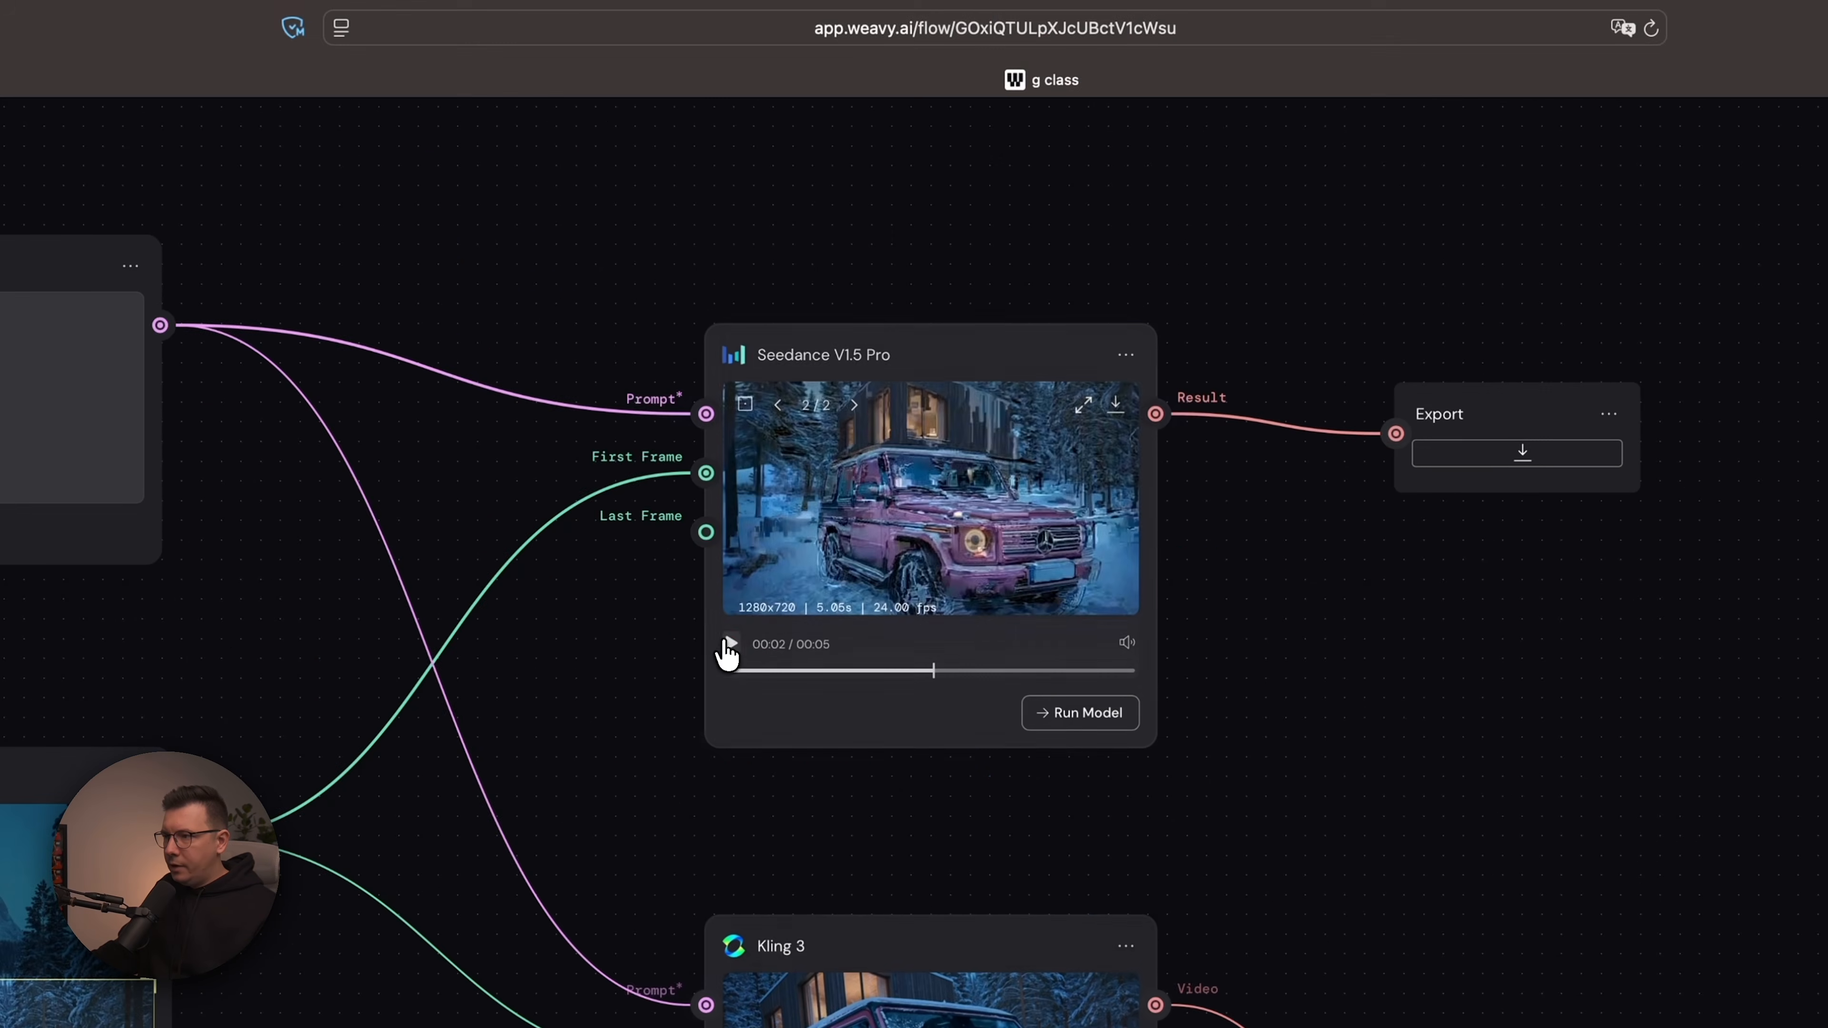
left_click(728, 644)
left_click(731, 643)
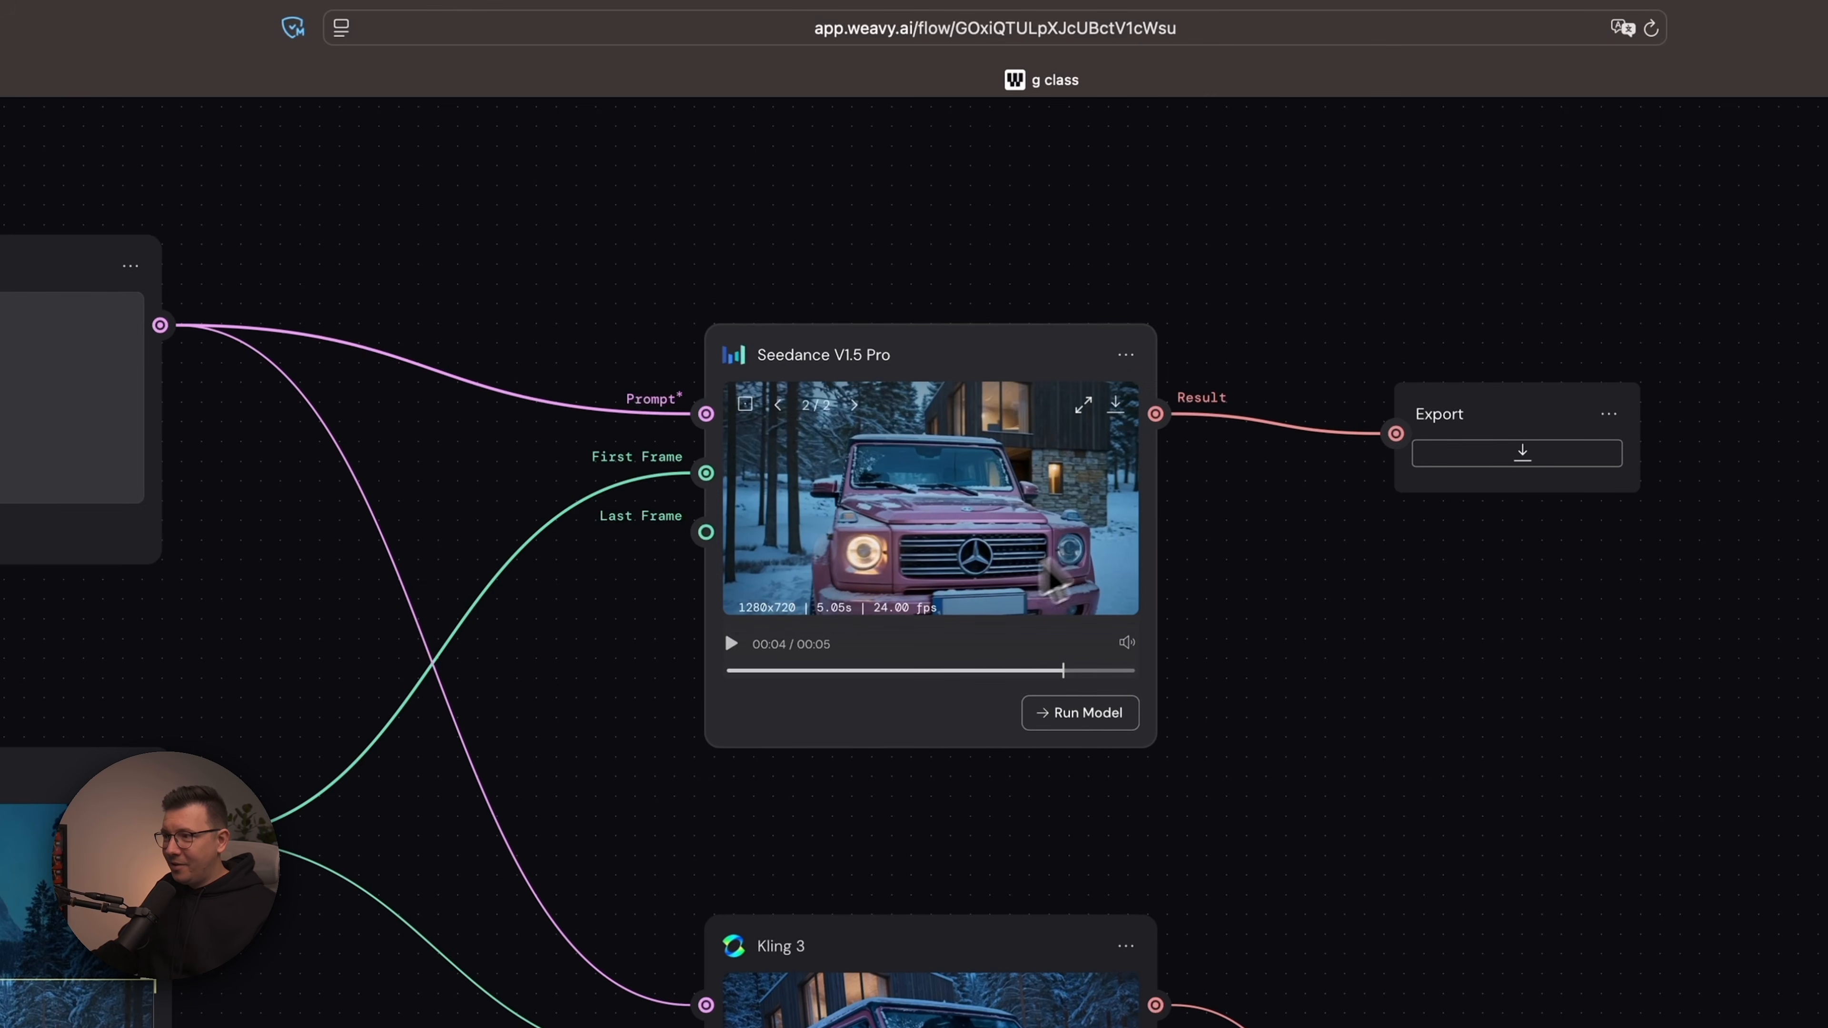
left_click(731, 643)
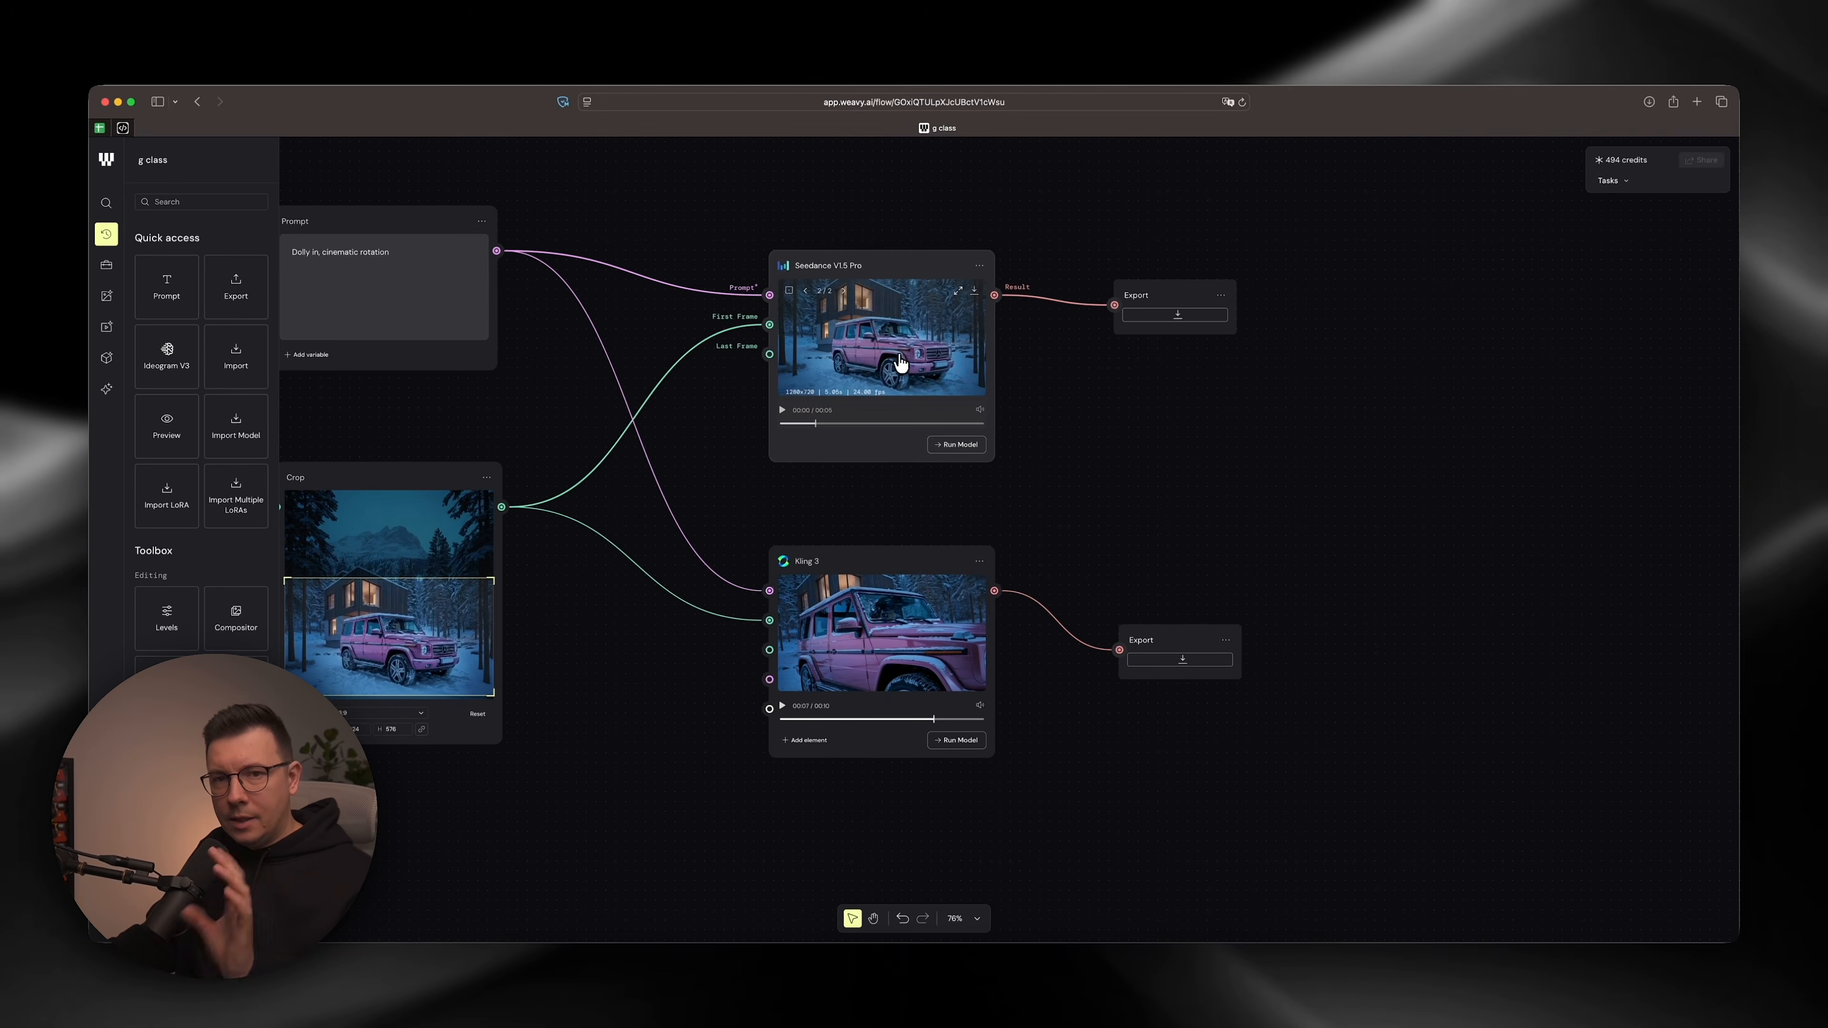
Try to pull a new connection from the Seedance V1.5 Pro node's Result output onto the empty canvas.
scroll(1049, 403, "right", 2)
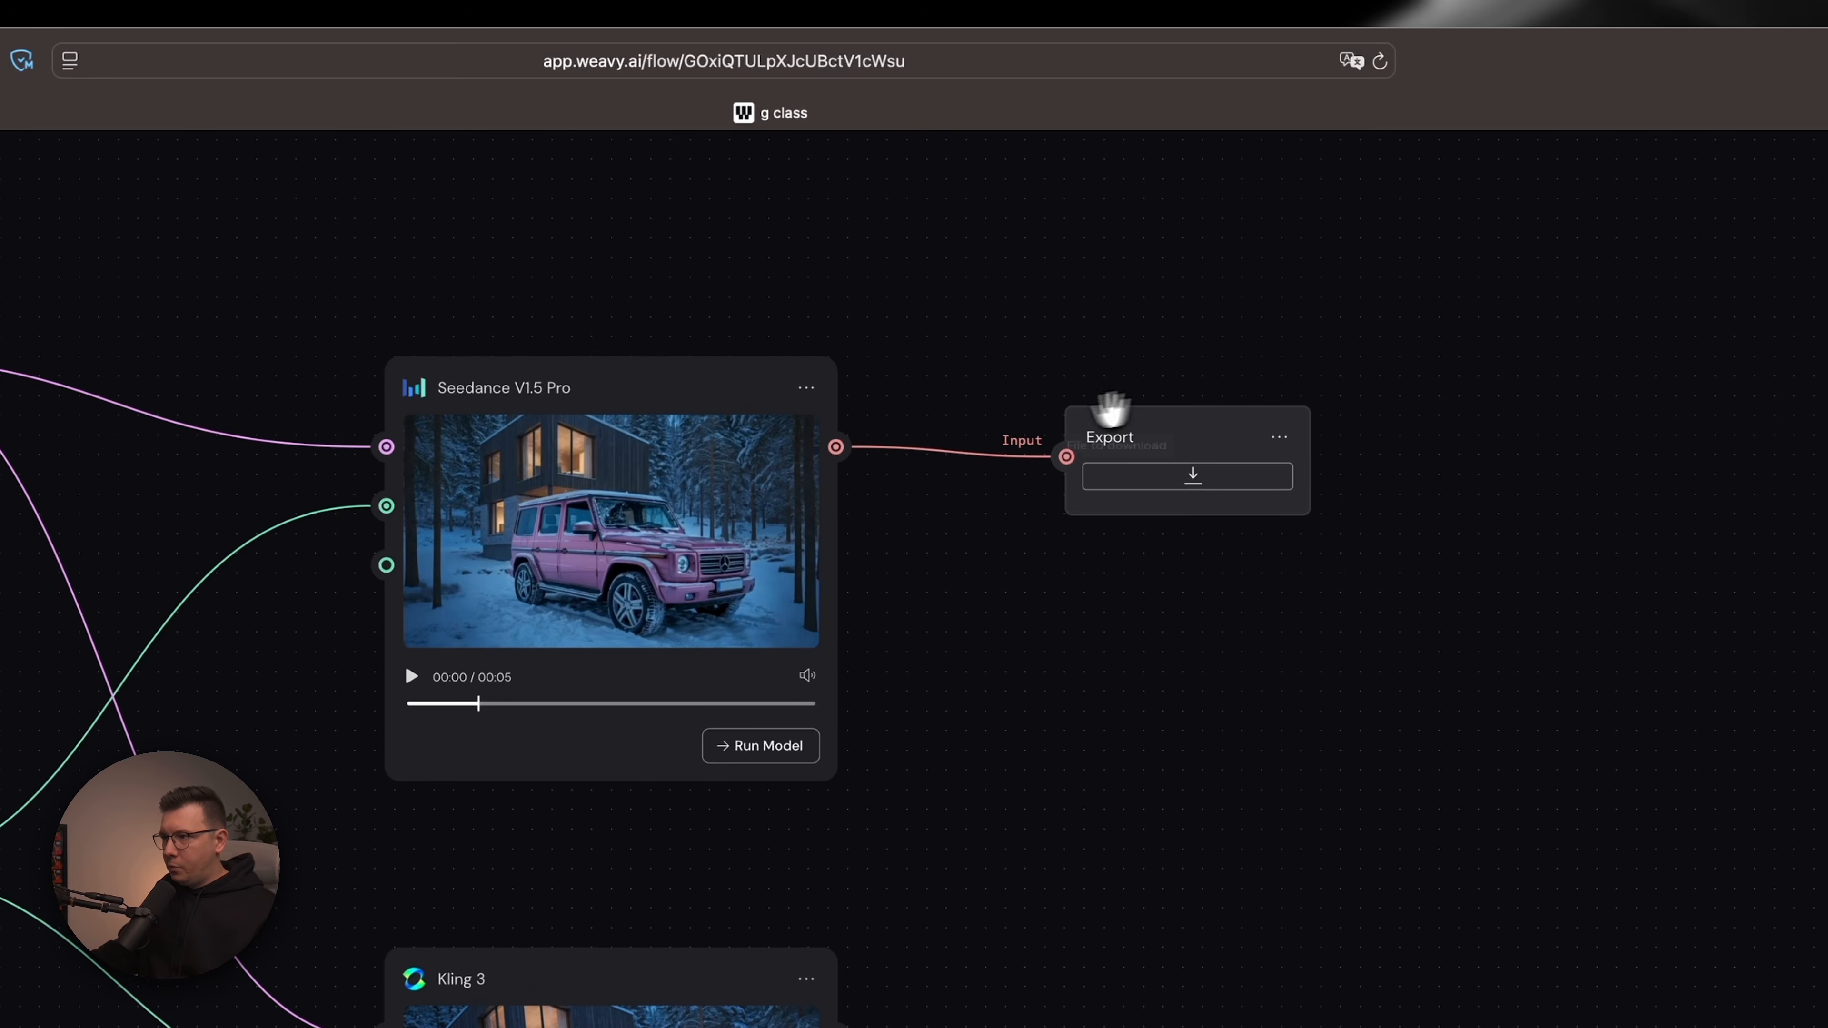
left_click_drag(835, 446, 1074, 682)
left_click(1067, 594)
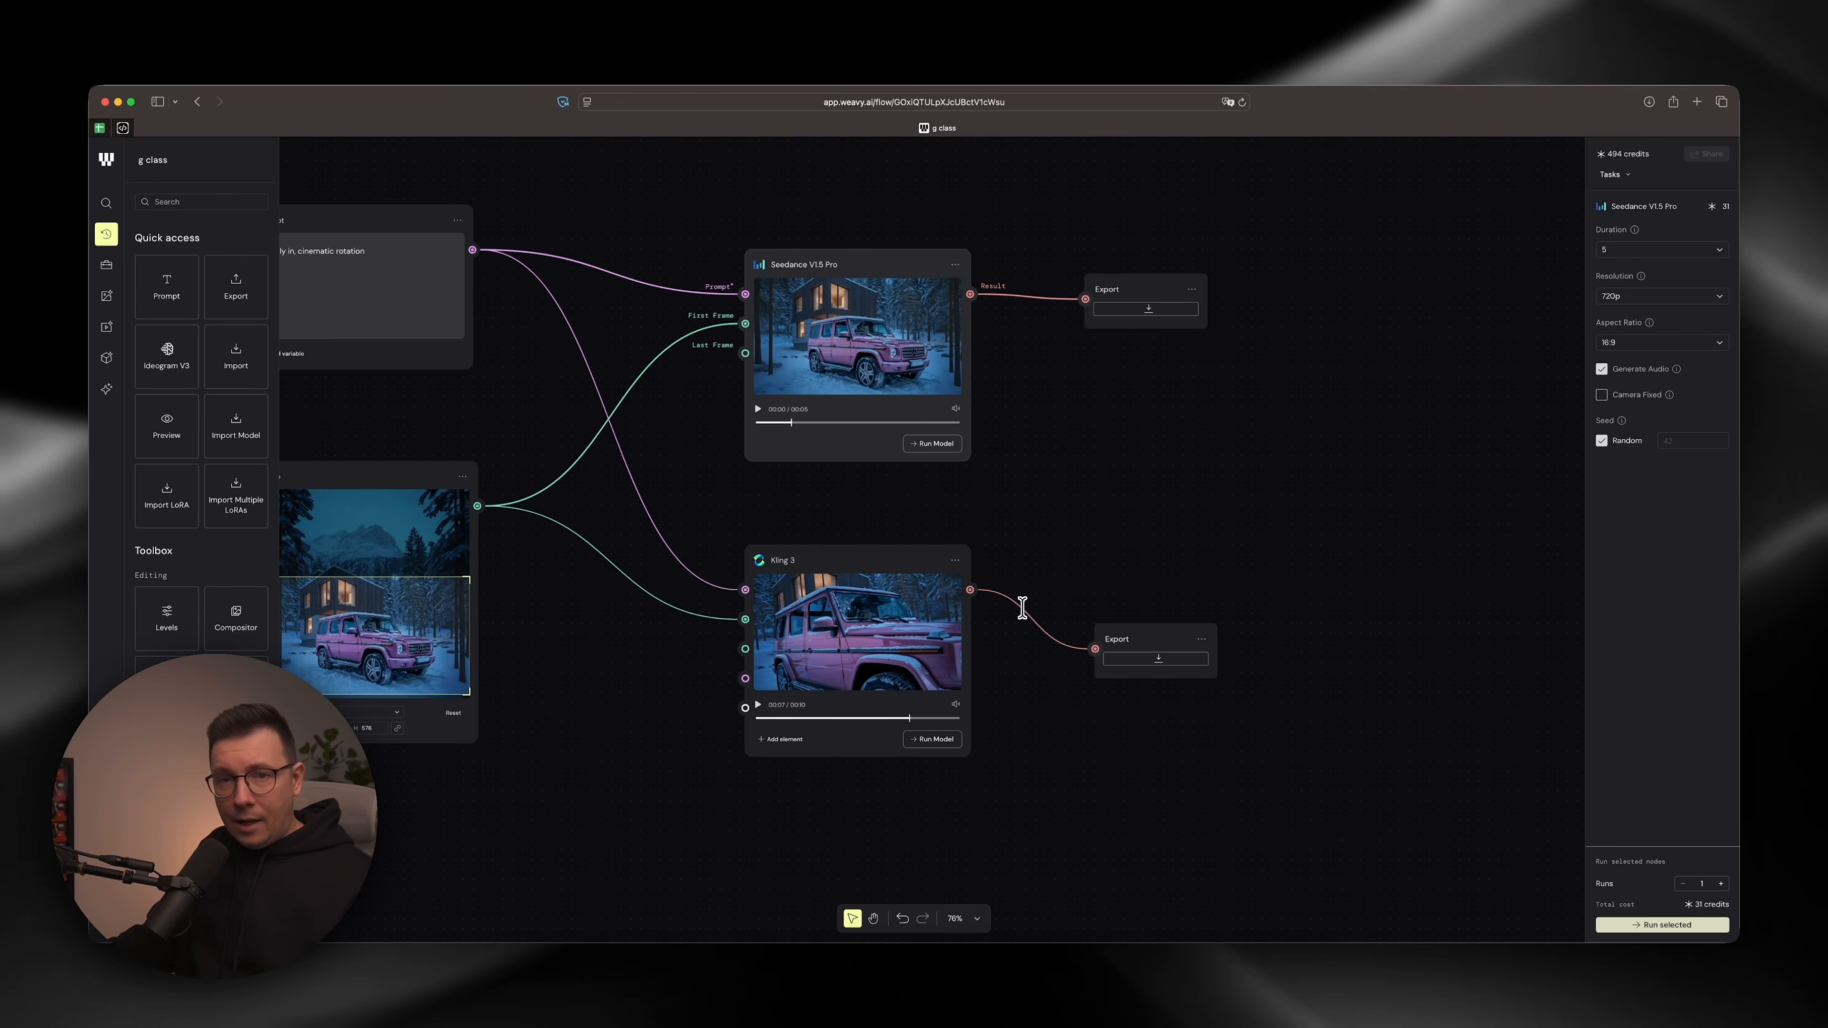
Switch to the Figma design file and select the ImageWithFallback layer inside the Luxury Car Hero Section.
left_click(920, 973)
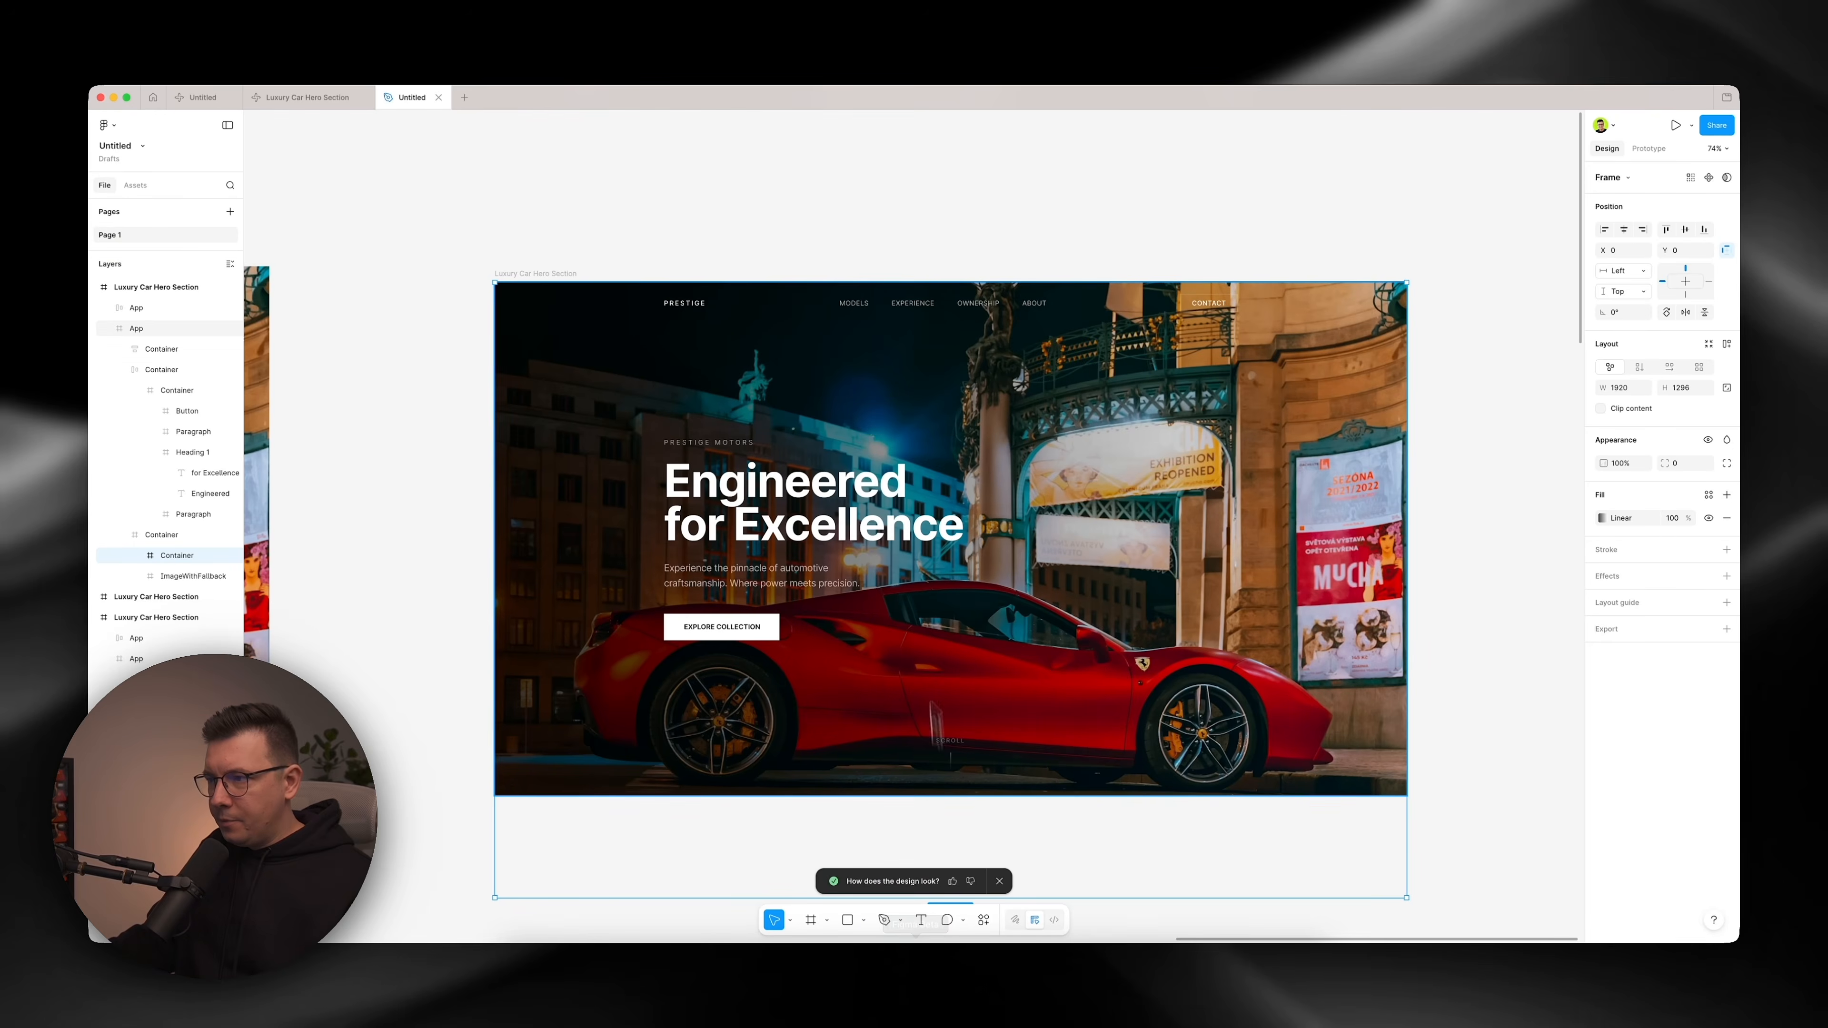
scroll(855, 233, "right", 1)
left_click(1050, 442)
scroll(1112, 475, "left", 1)
left_click(1108, 430)
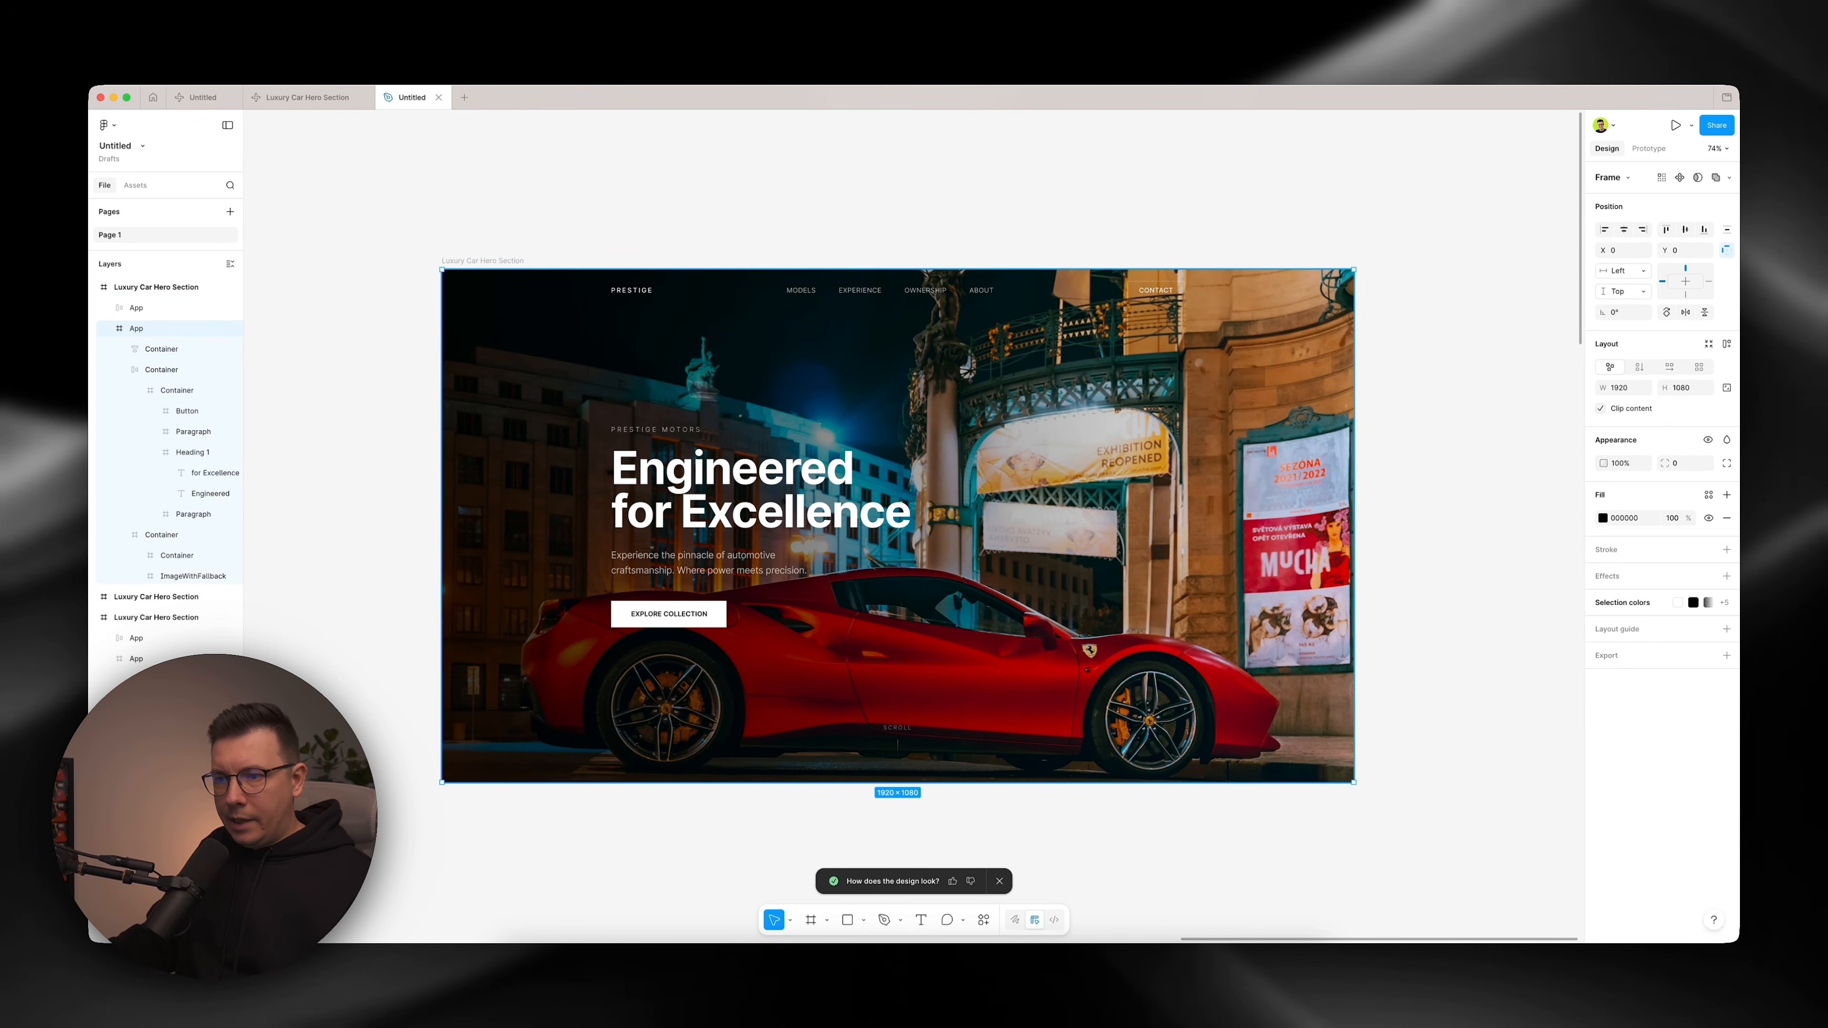
left_click(592, 388)
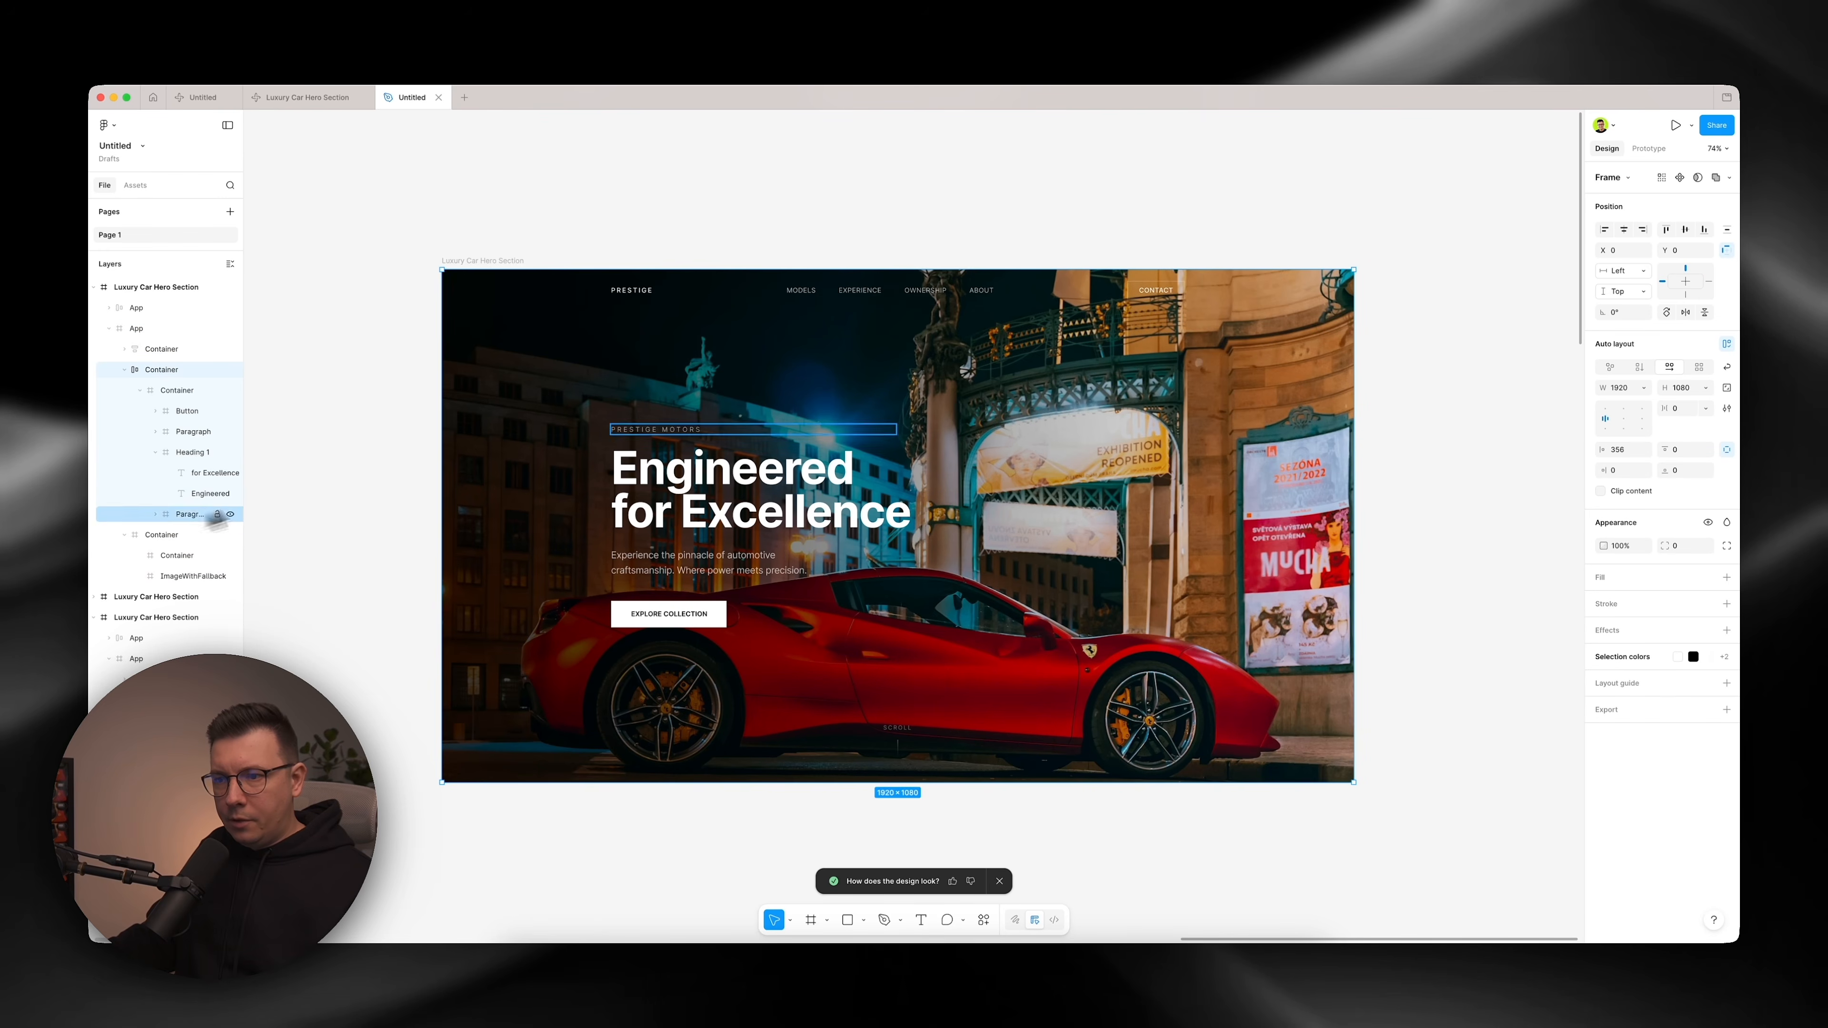
left_click(173, 576)
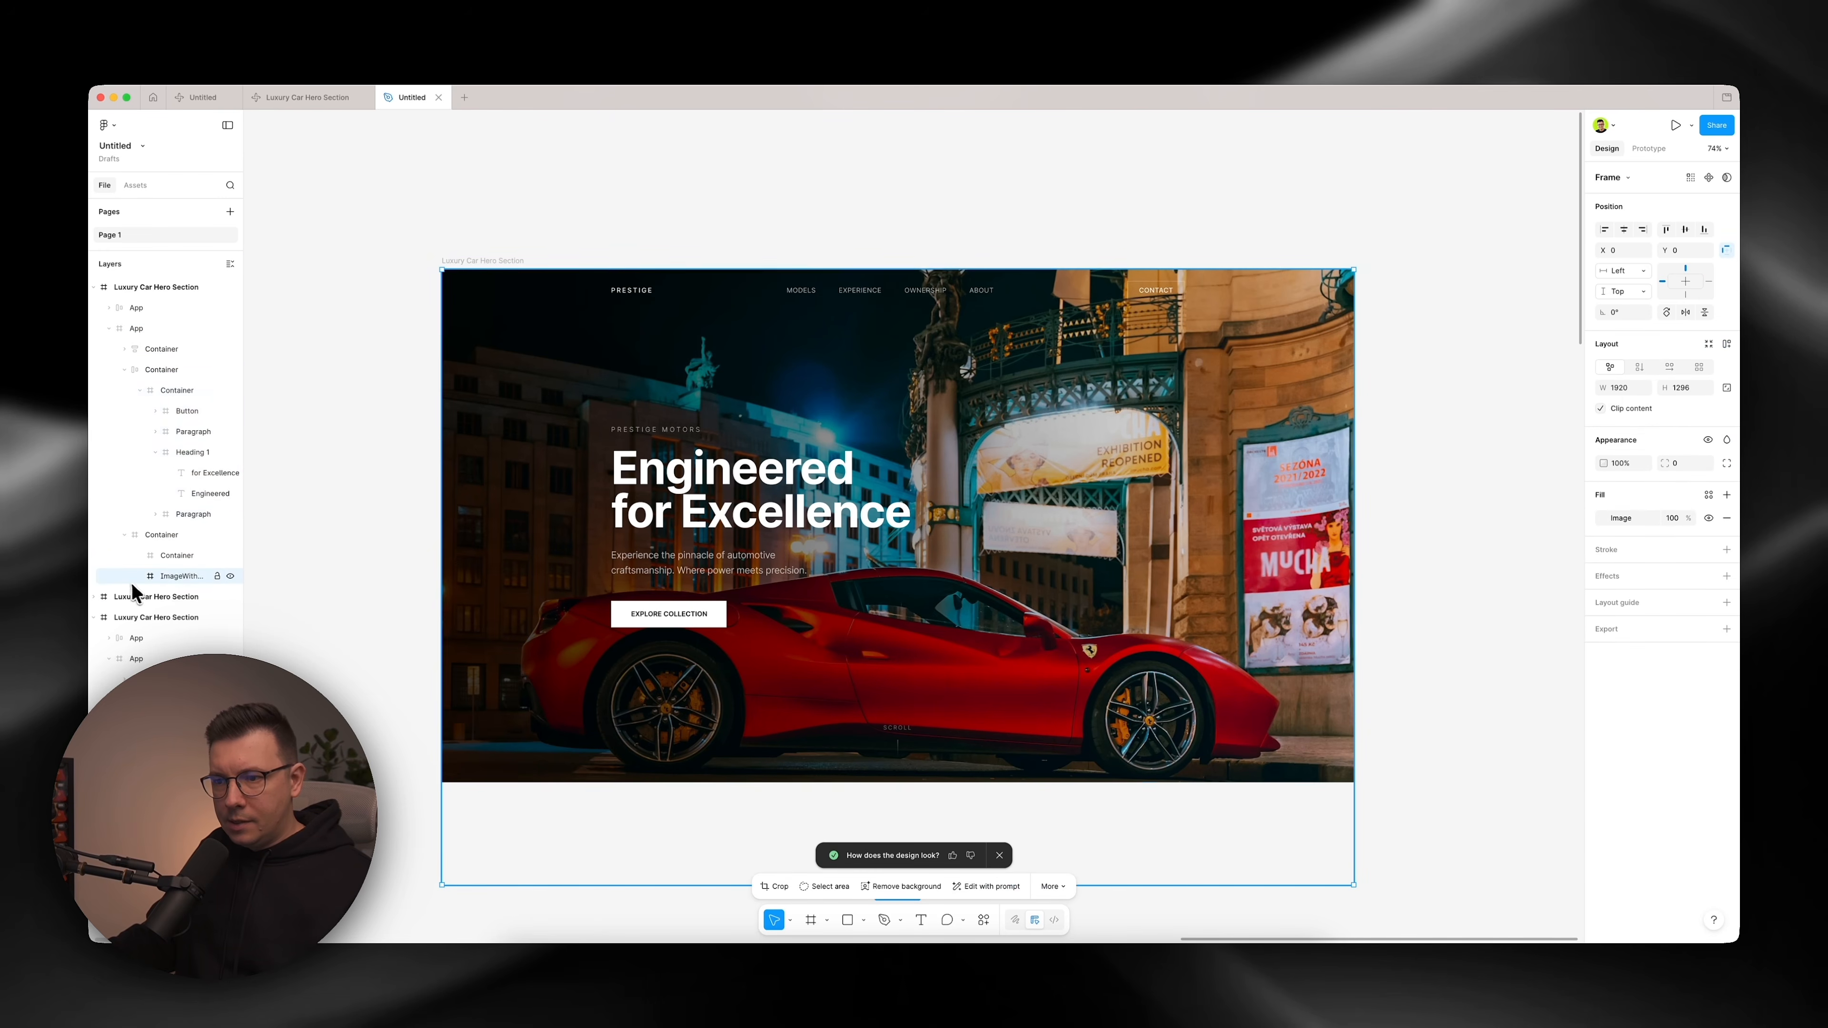
Identify the hero's background by hiding and showing the ImageWithFallback layer and checking the gradient Container above it.
left_click(229, 576)
left_click(229, 576)
left_click(229, 576)
left_click(229, 576)
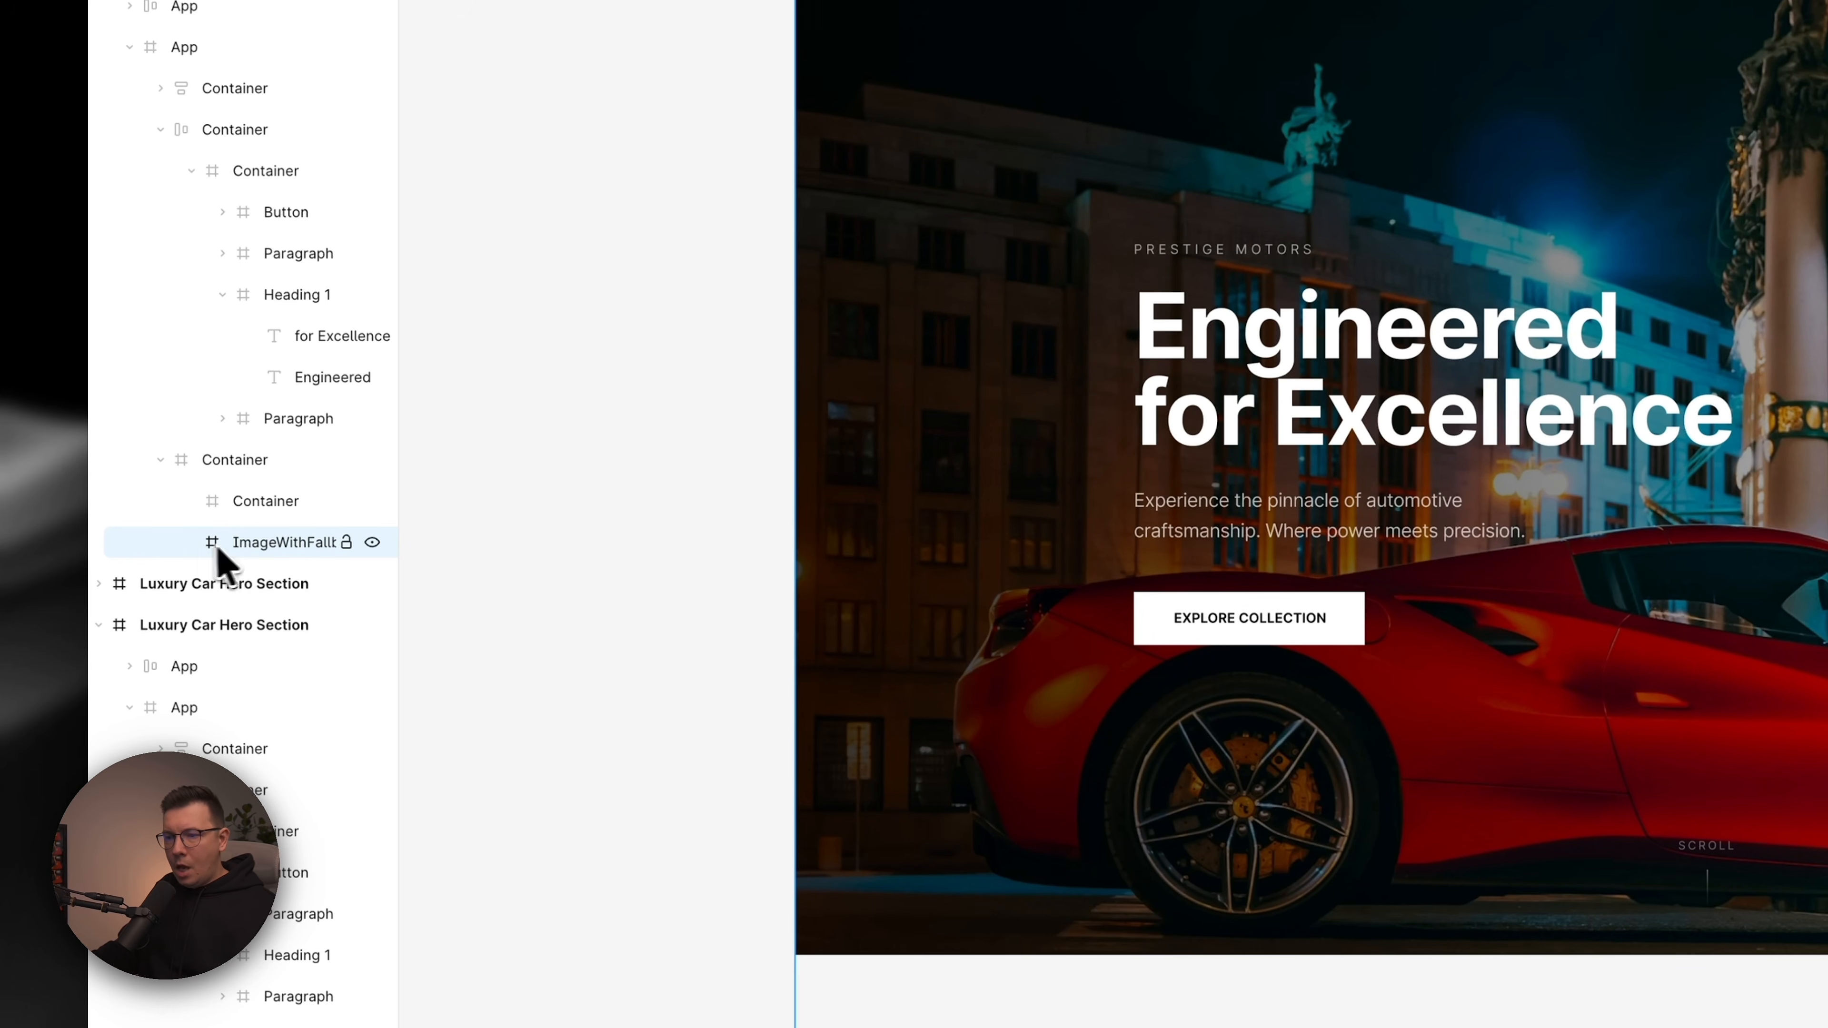
double_click(245, 544)
left_click(238, 504)
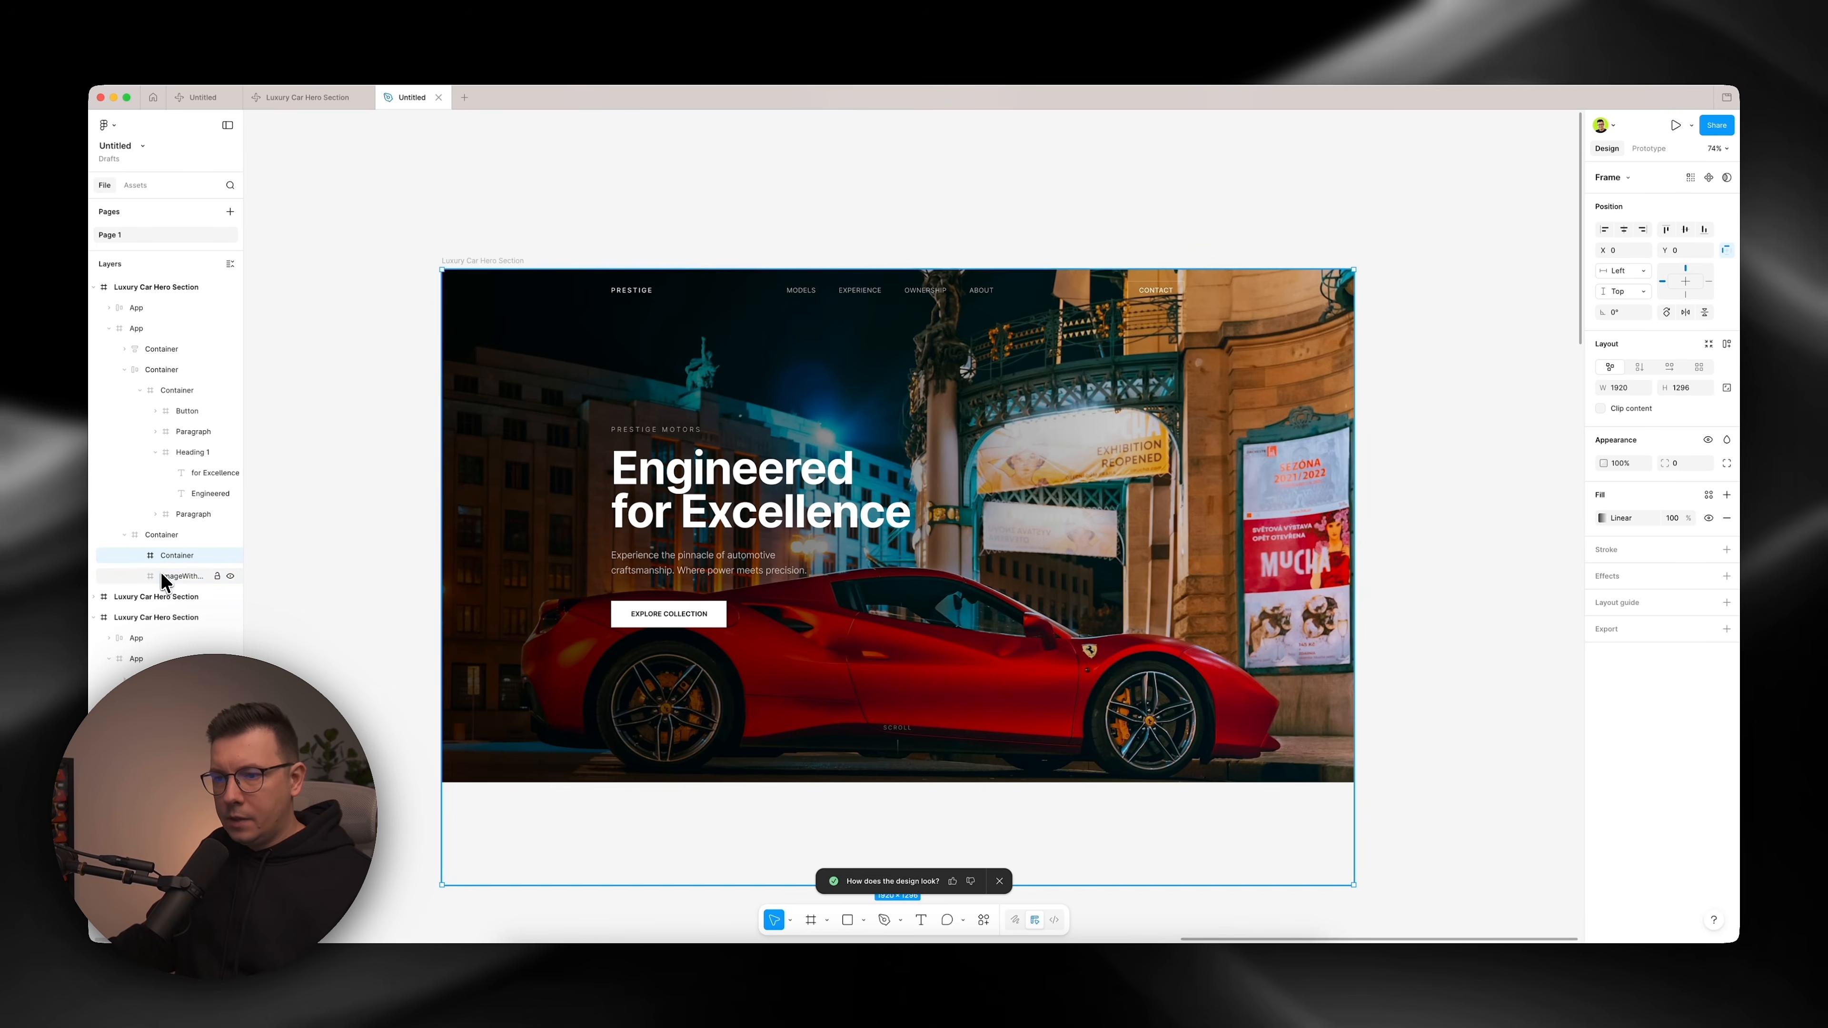
left_click(173, 576)
scroll(1074, 586, "down", 3)
scroll(1074, 587, "up", 3)
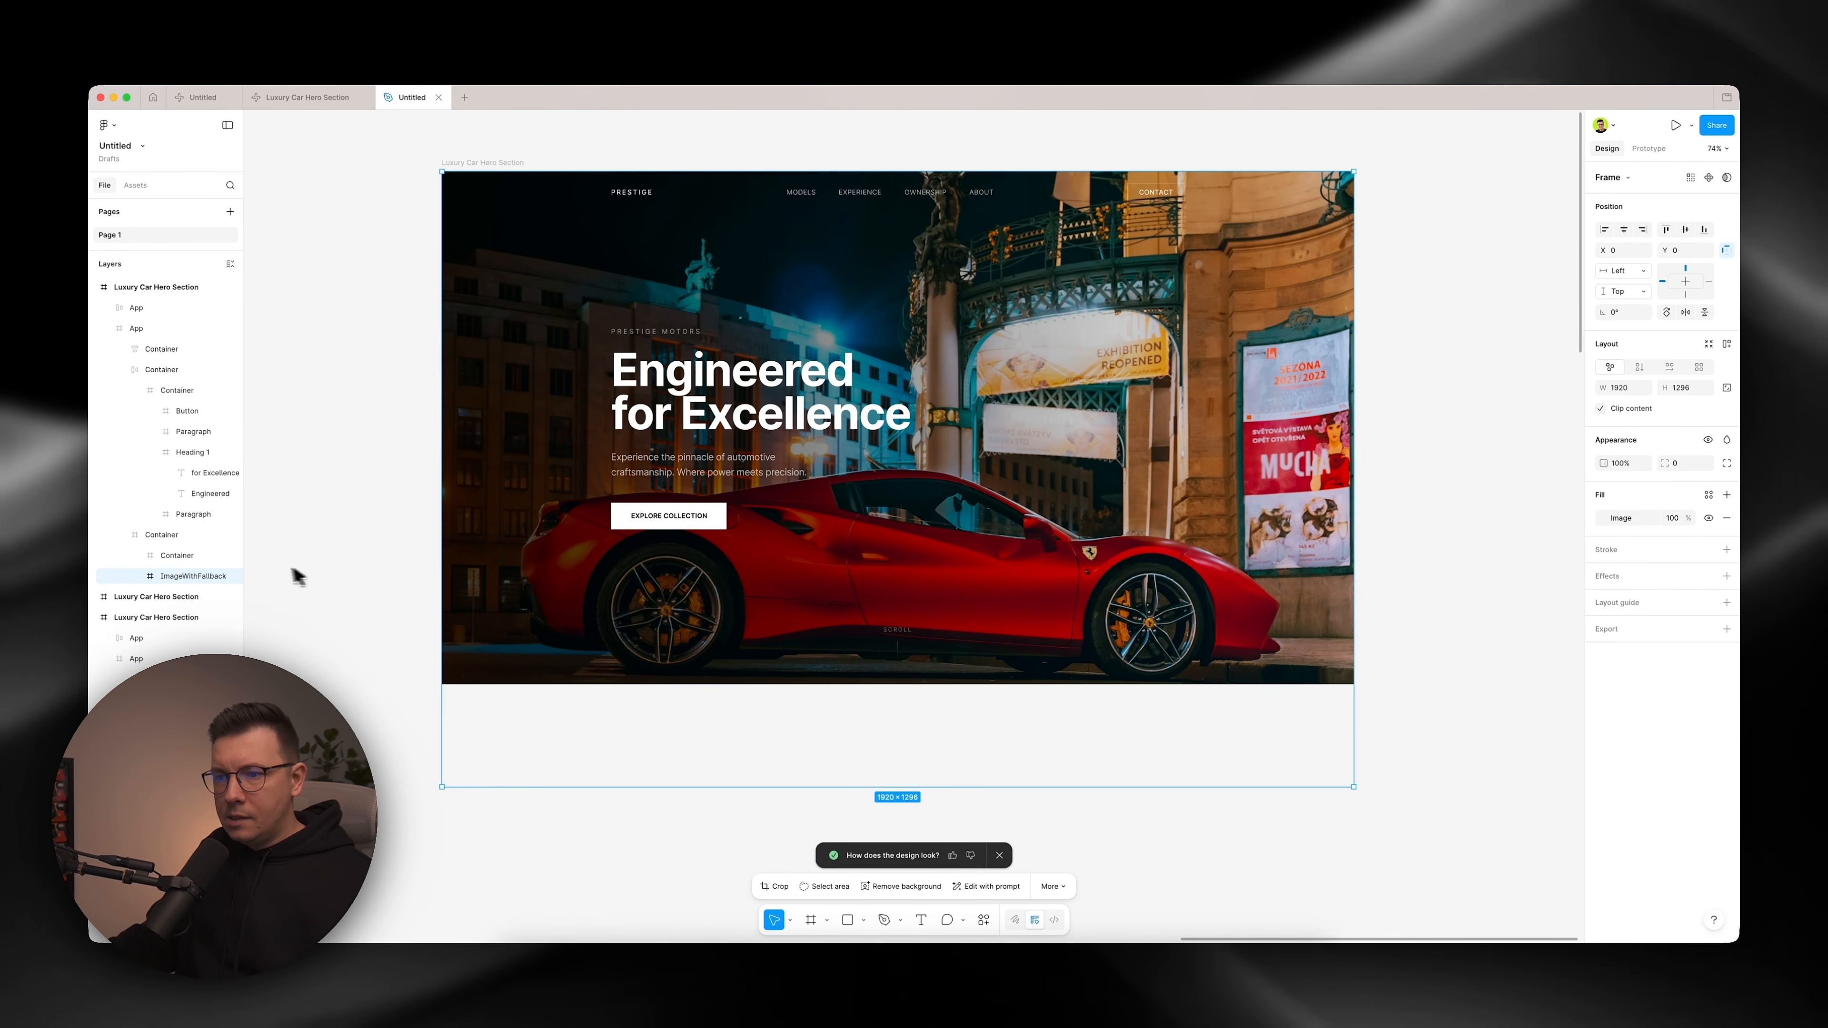
left_click(231, 575)
left_click(231, 576)
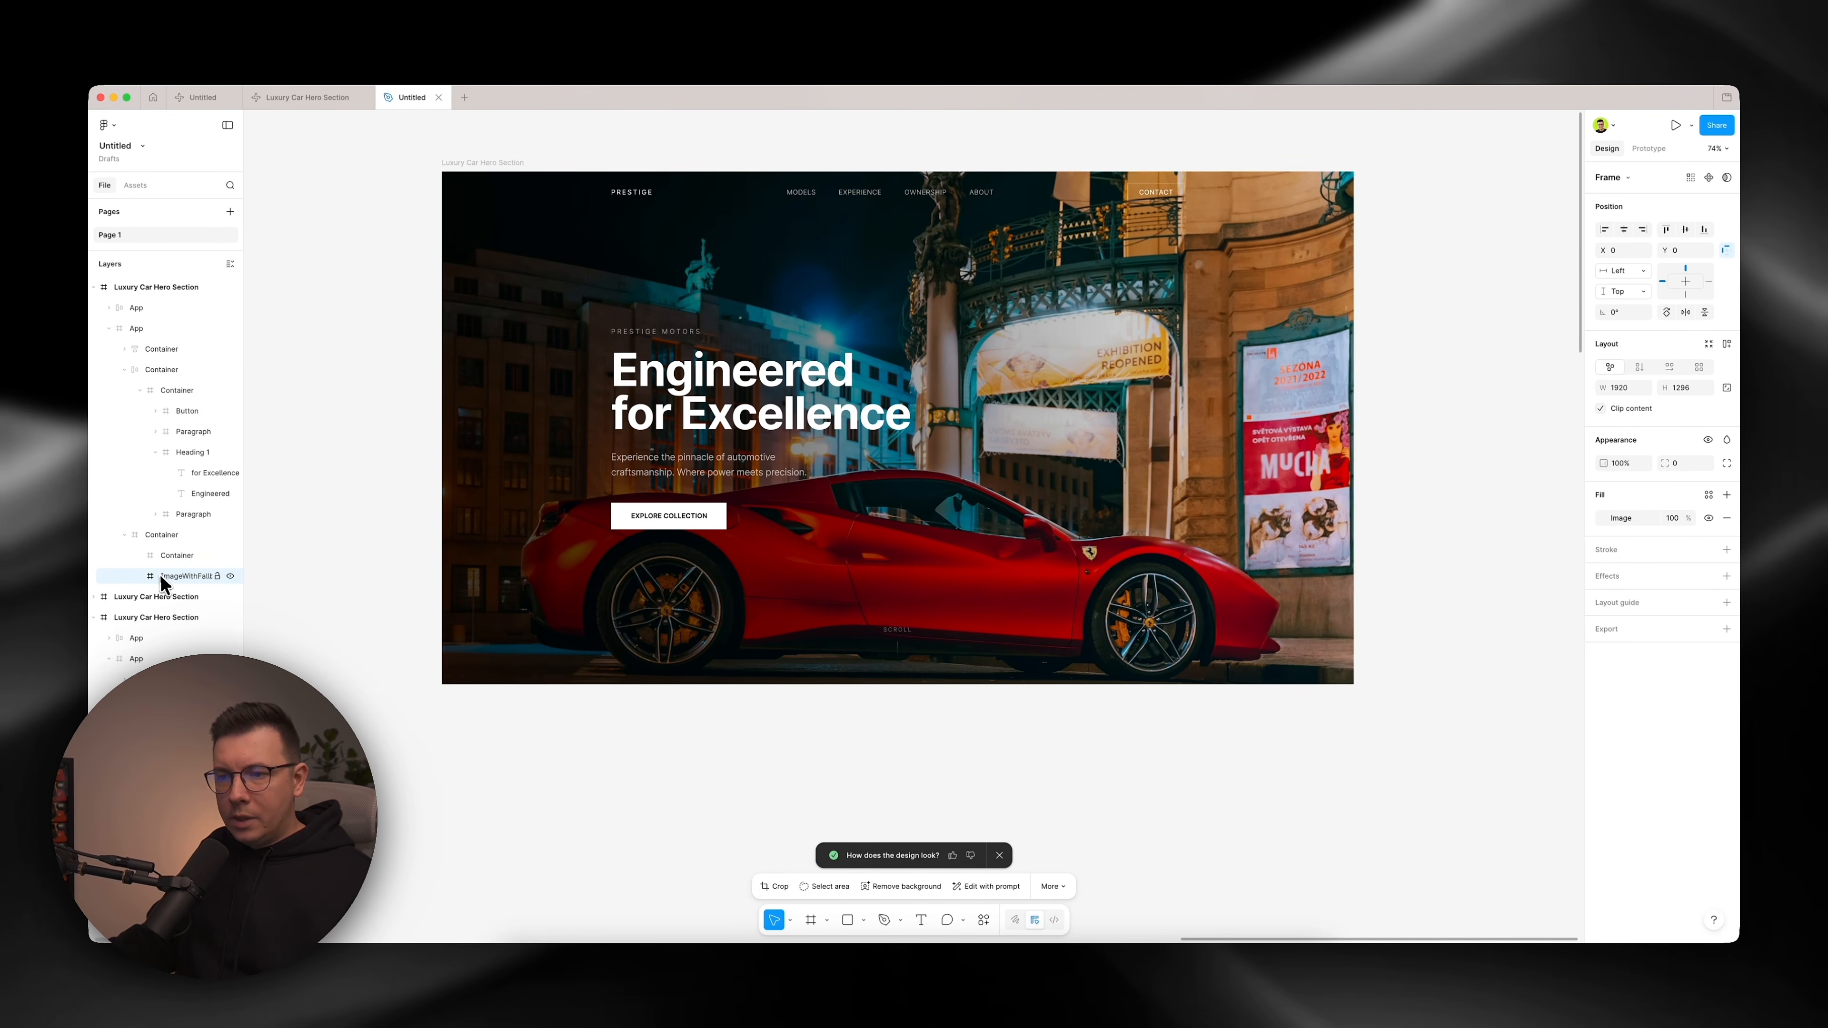
Place the exported G-Class video from the downloads stack on the canvas over the hero's lower edge and shift it right.
left_click(1229, 984)
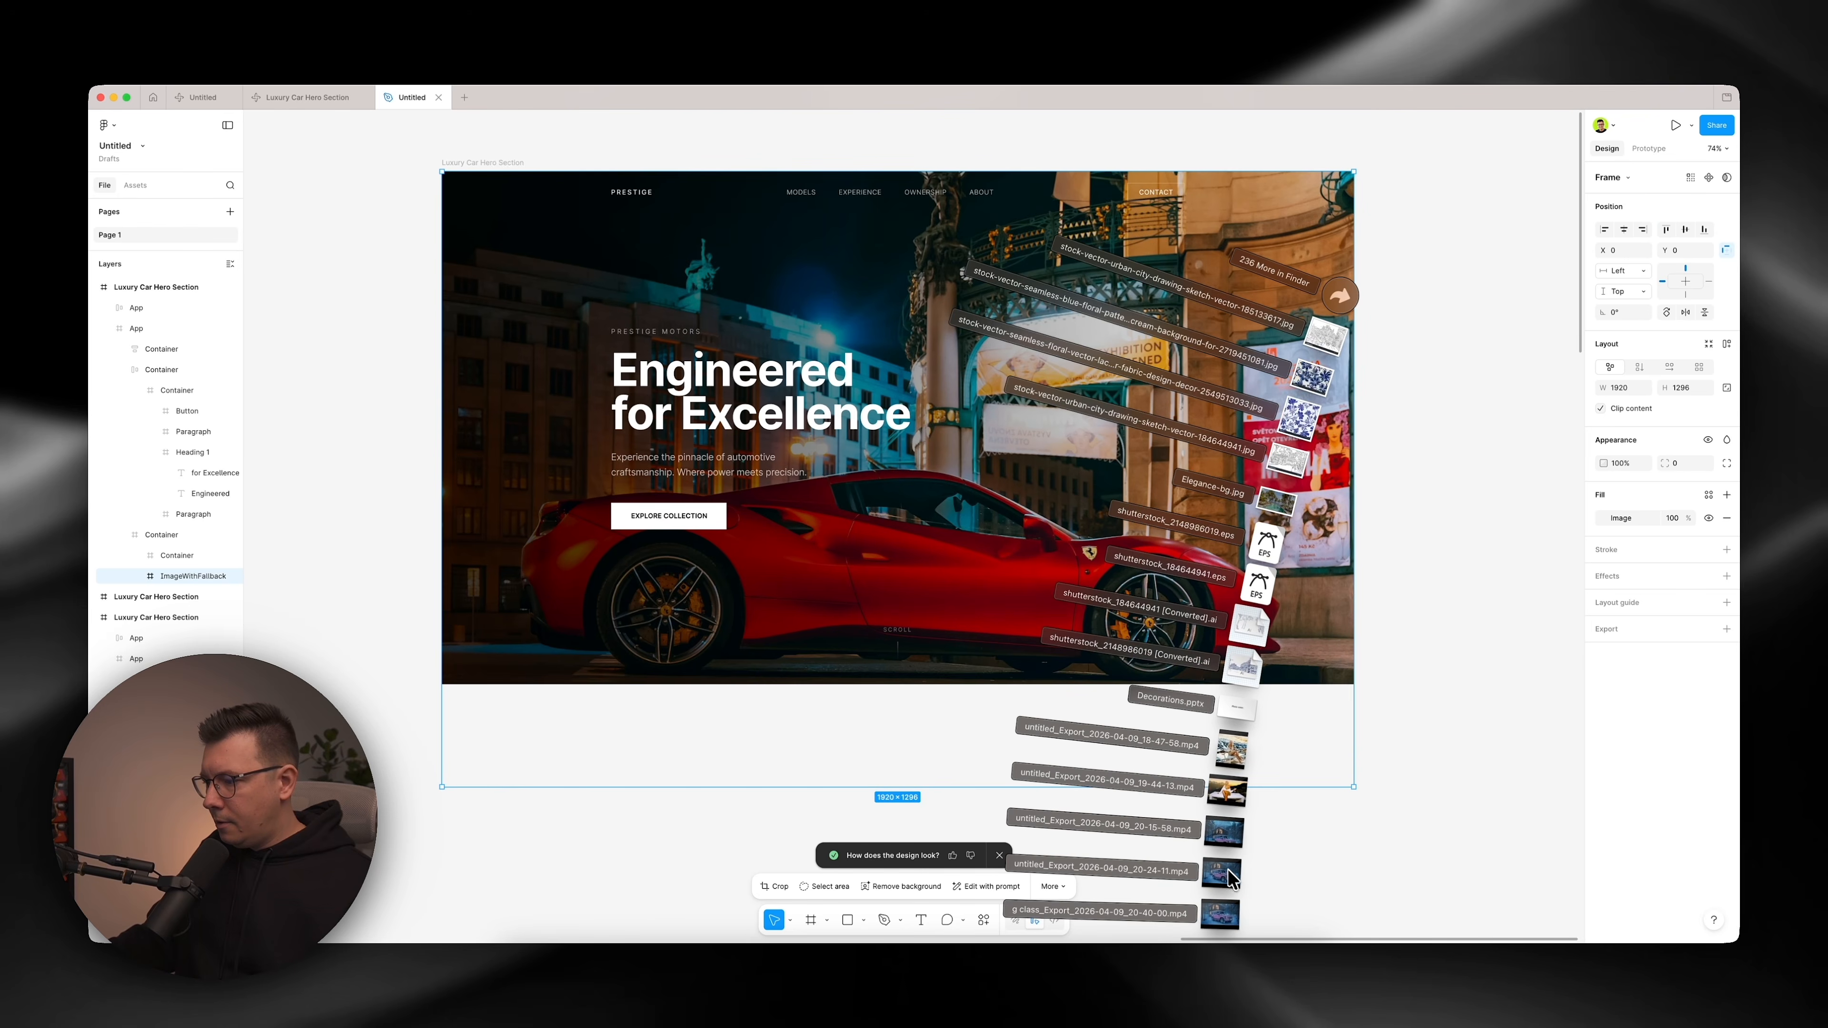
left_click_drag(1235, 911, 747, 665)
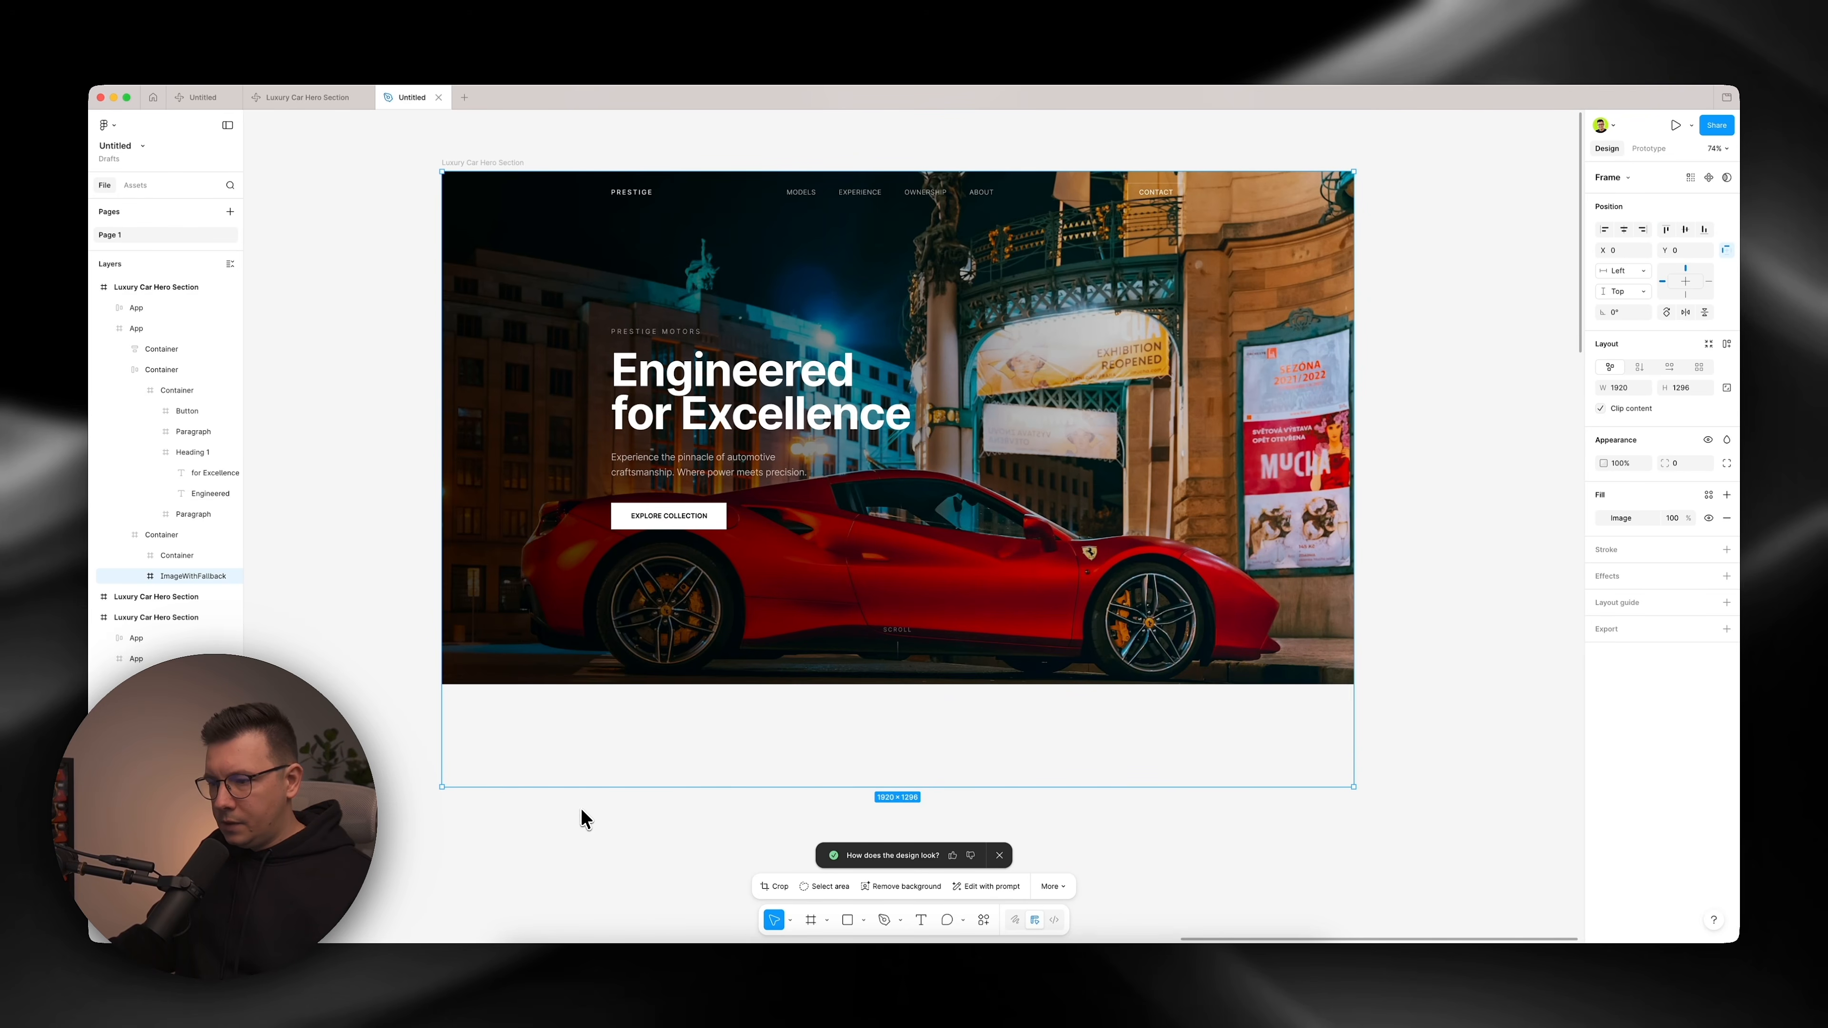
scroll(582, 810, "down", 2)
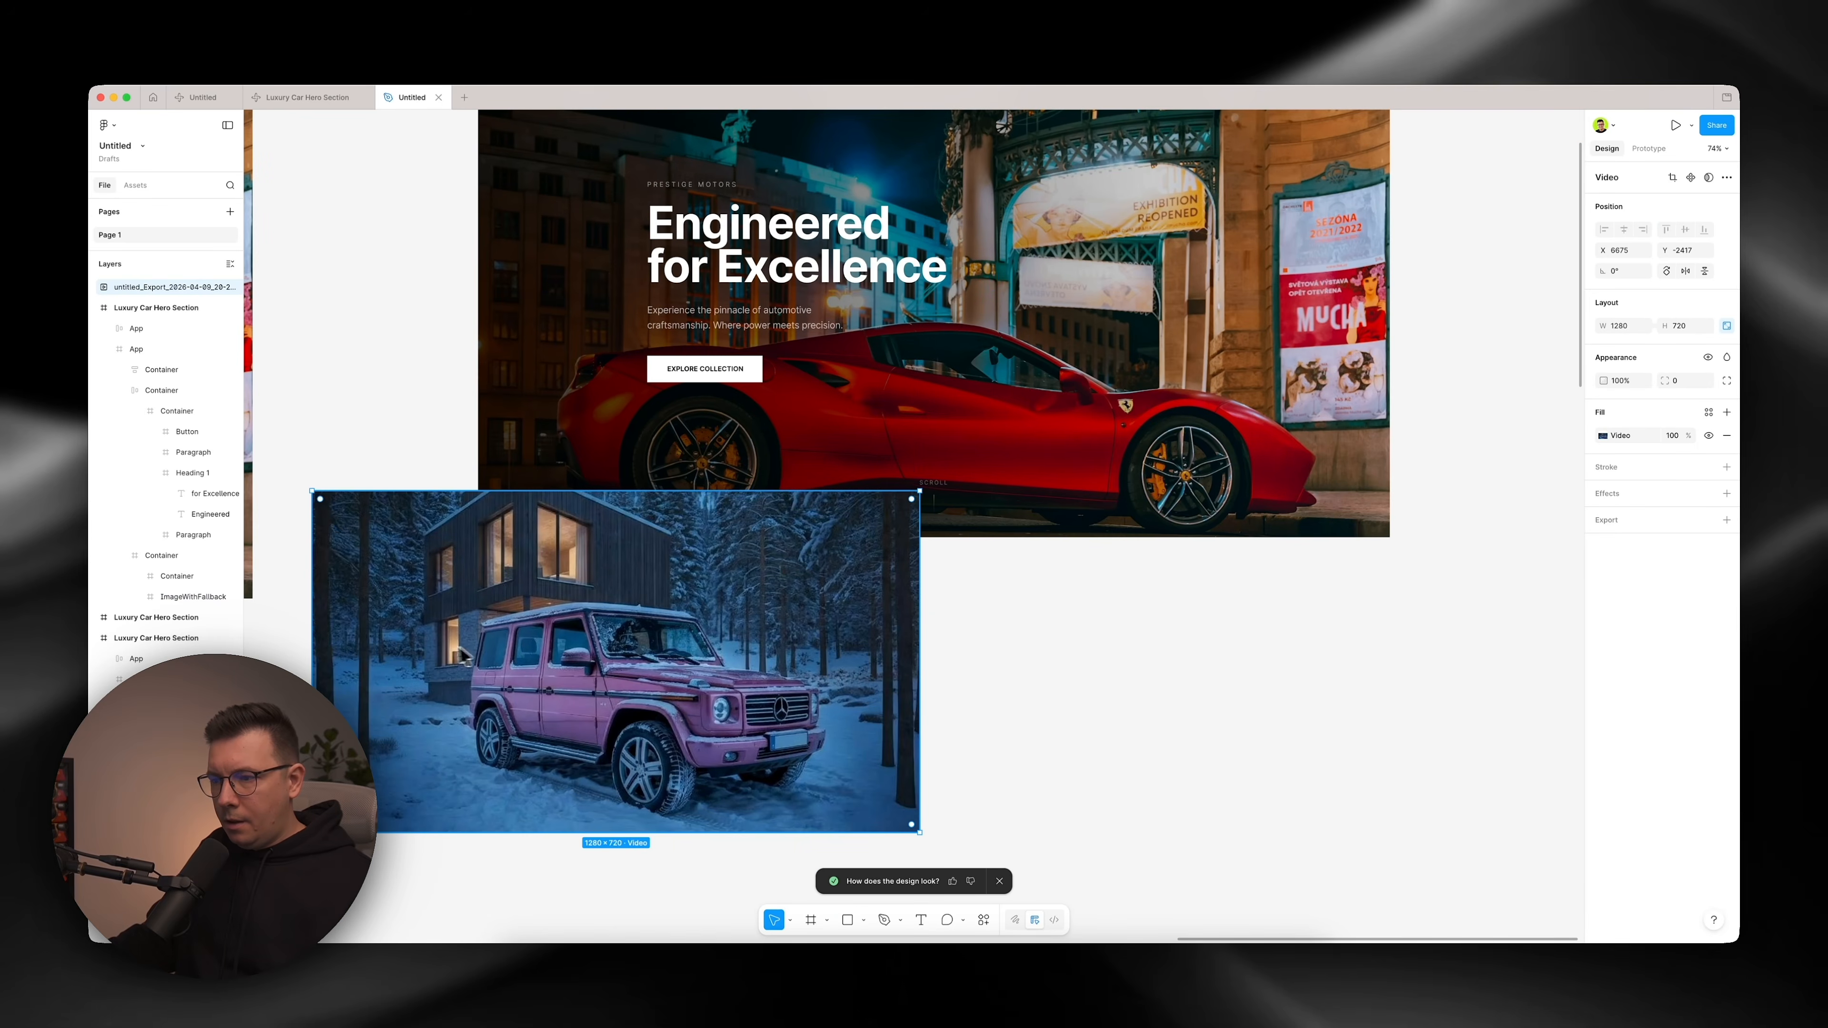
left_click_drag(464, 655, 552, 655)
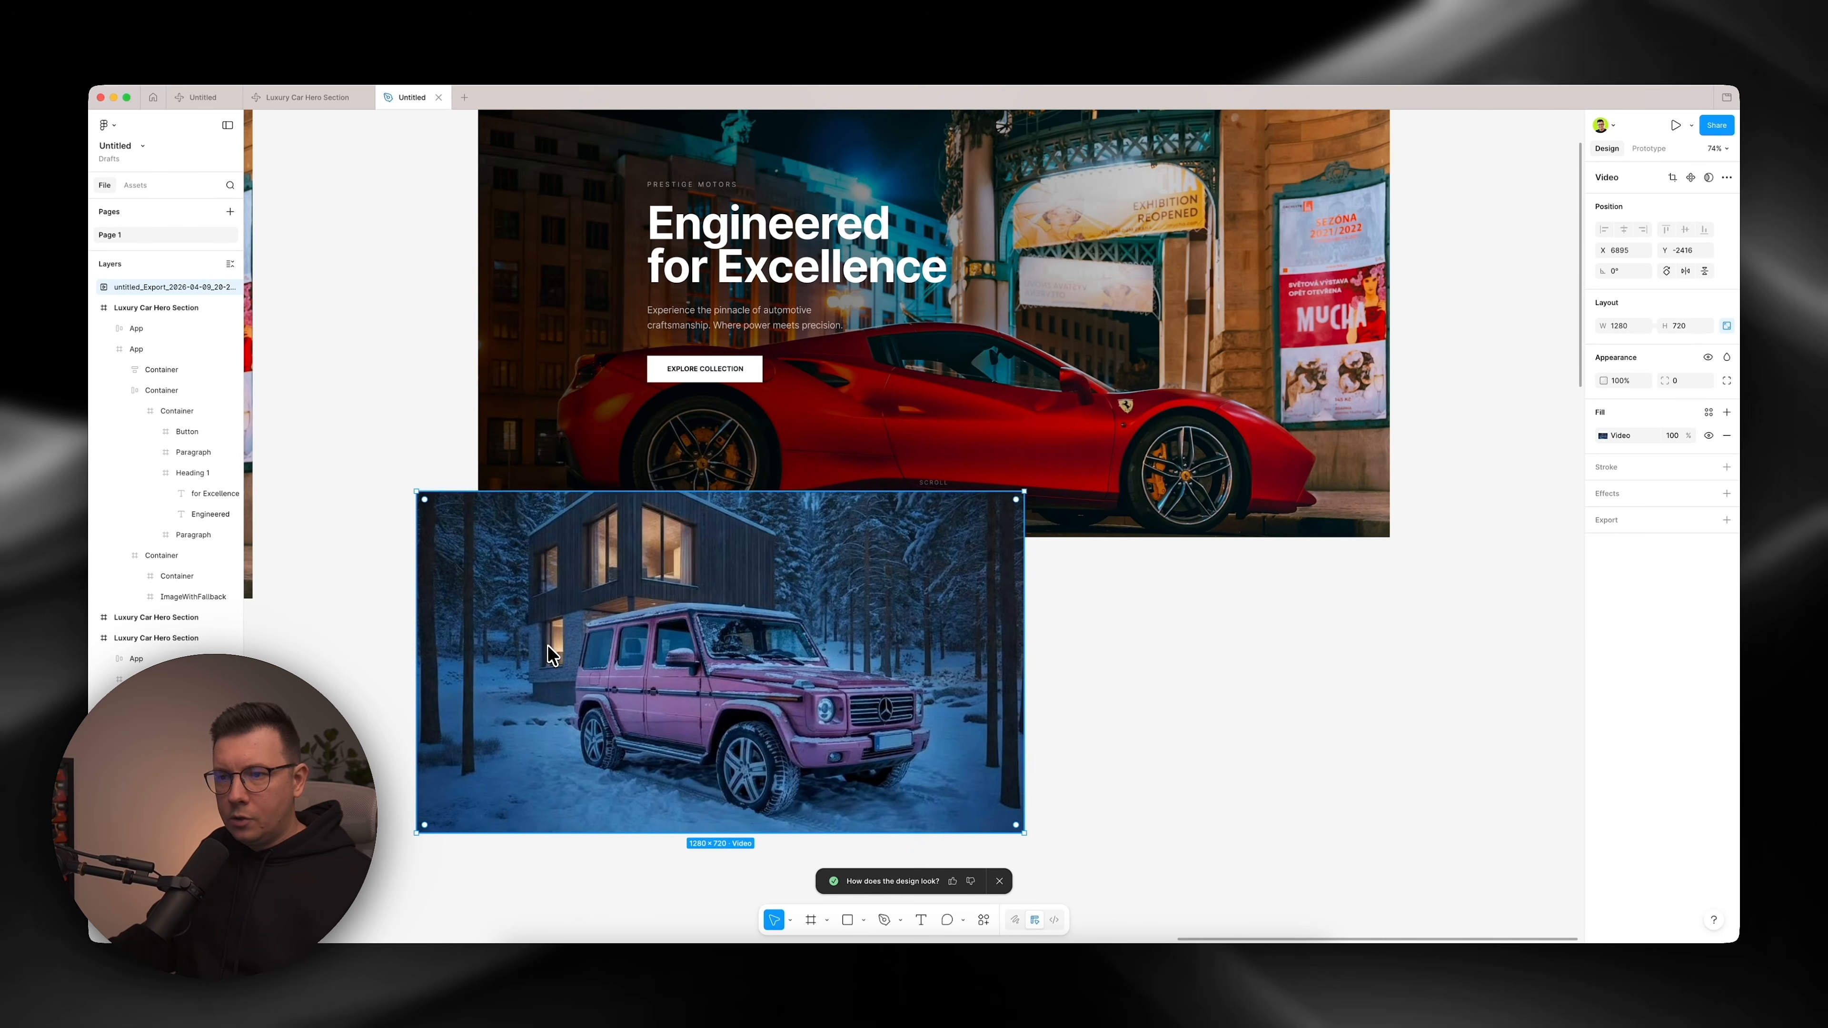
Move the G-Class video from the canvas into the ImageWithFallback layer of the Luxury Car Hero Section.
key("super+x")
left_click(167, 578)
key("super+v")
Position the video over the hero frame and enlarge it to about 1947 × 1095, starting at the frame's left edge.
scroll(928, 504, "up", 1)
left_click_drag(731, 565, 711, 160)
scroll(957, 504, "up", 3)
left_click_drag(949, 468, 931, 376)
left_click_drag(1006, 632, 1310, 790)
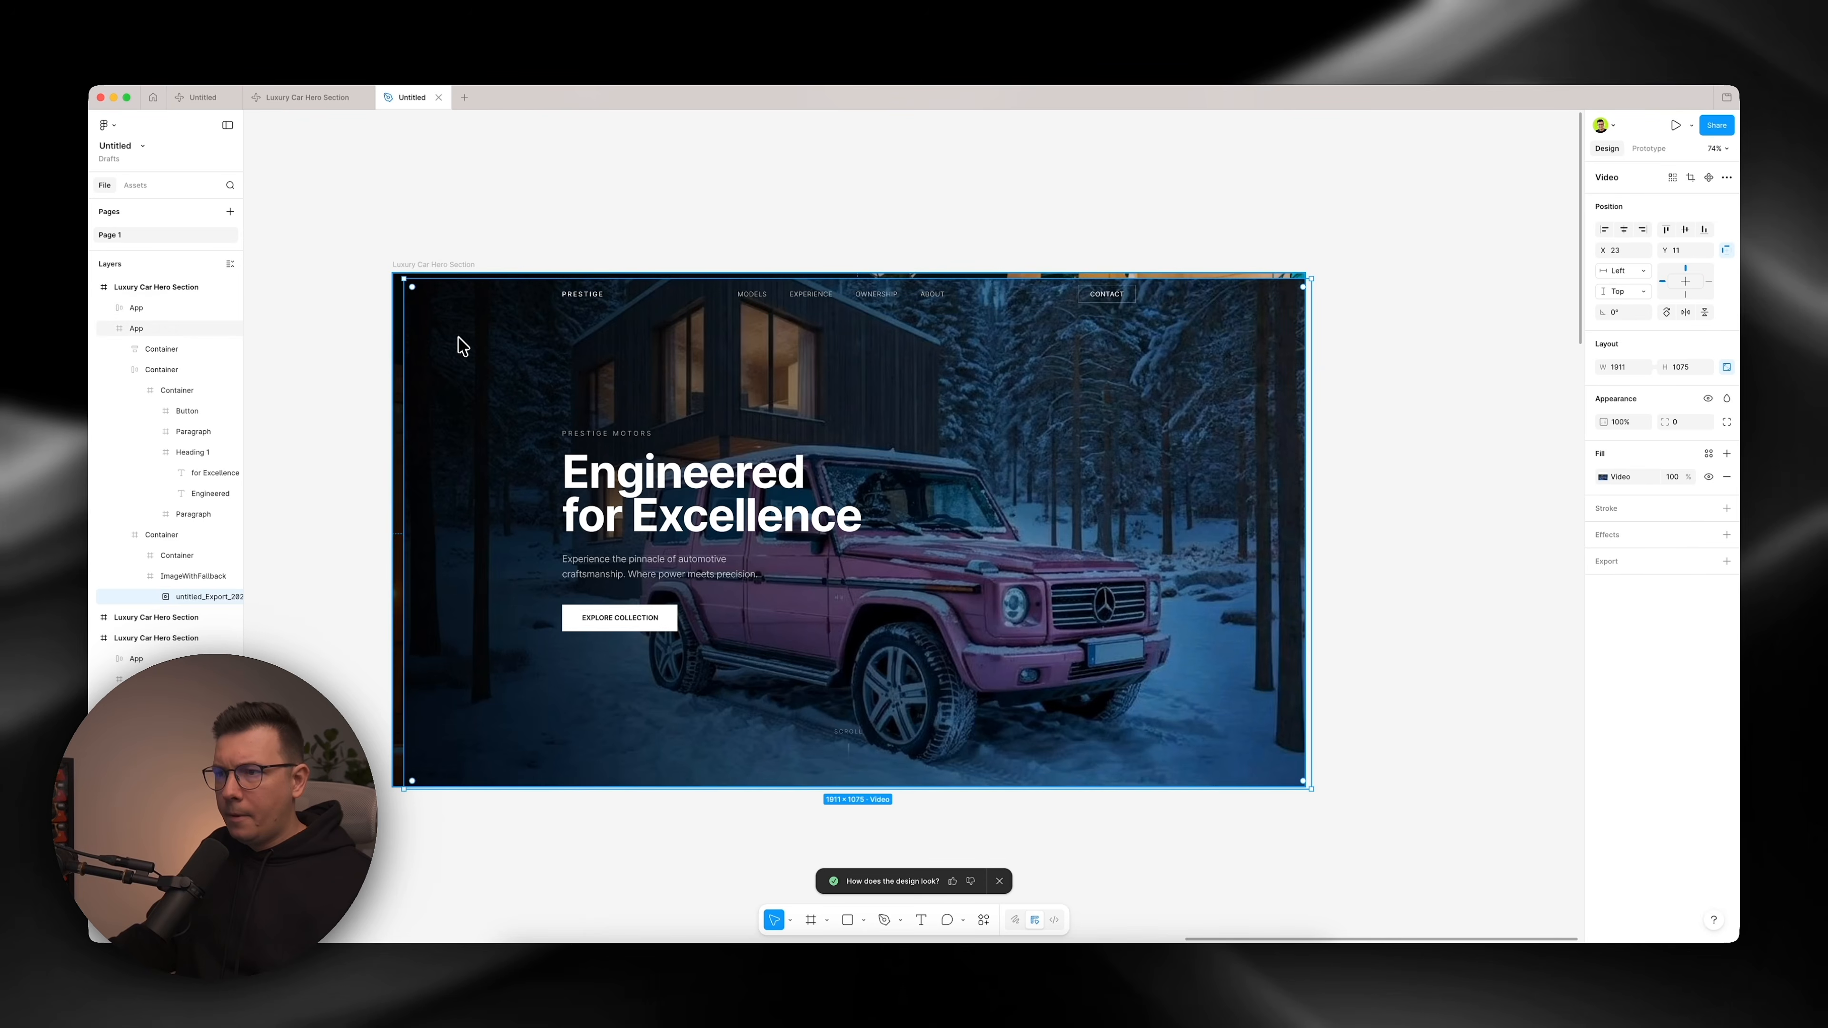
left_click_drag(461, 344, 448, 333)
left_click_drag(1305, 780, 1314, 789)
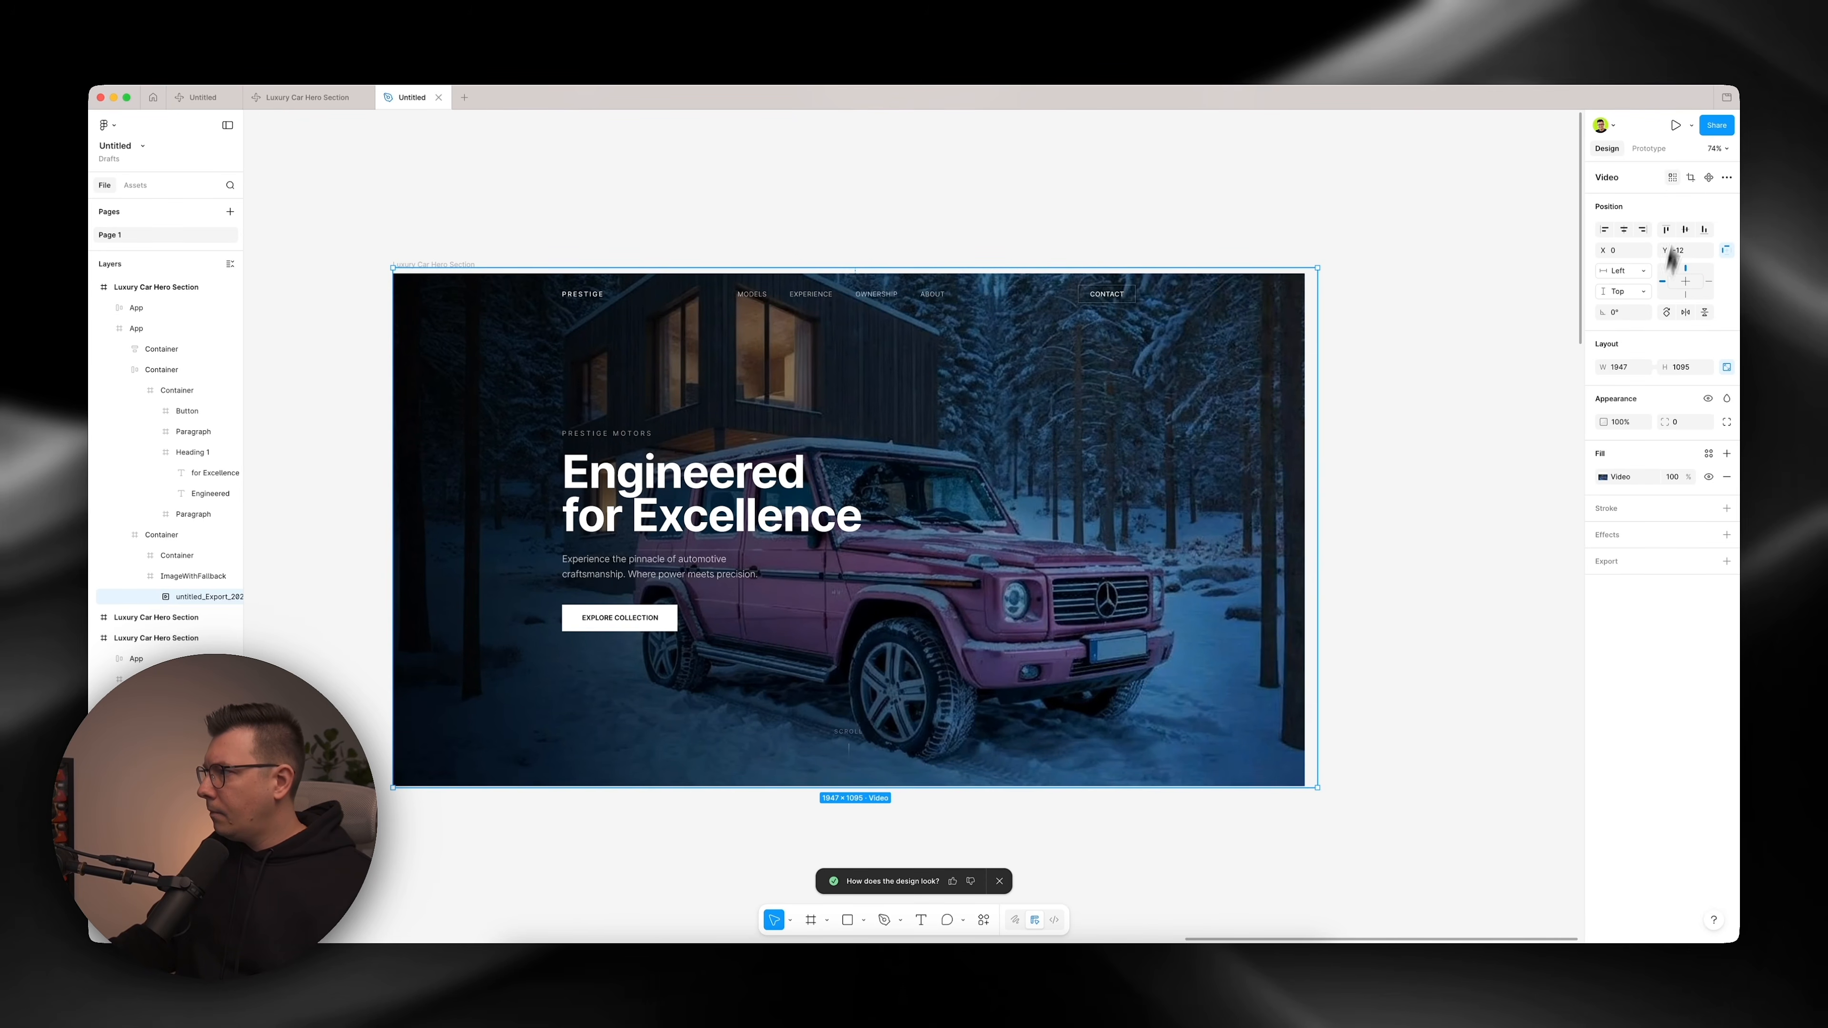
Centre the video in its parent, then align it to the frame's top-left corner at X 0, Y 0 and shrink it to about 1933 × 1087.
left_click(1624, 230)
left_click(1686, 230)
left_click_drag(1163, 471, 1155, 425)
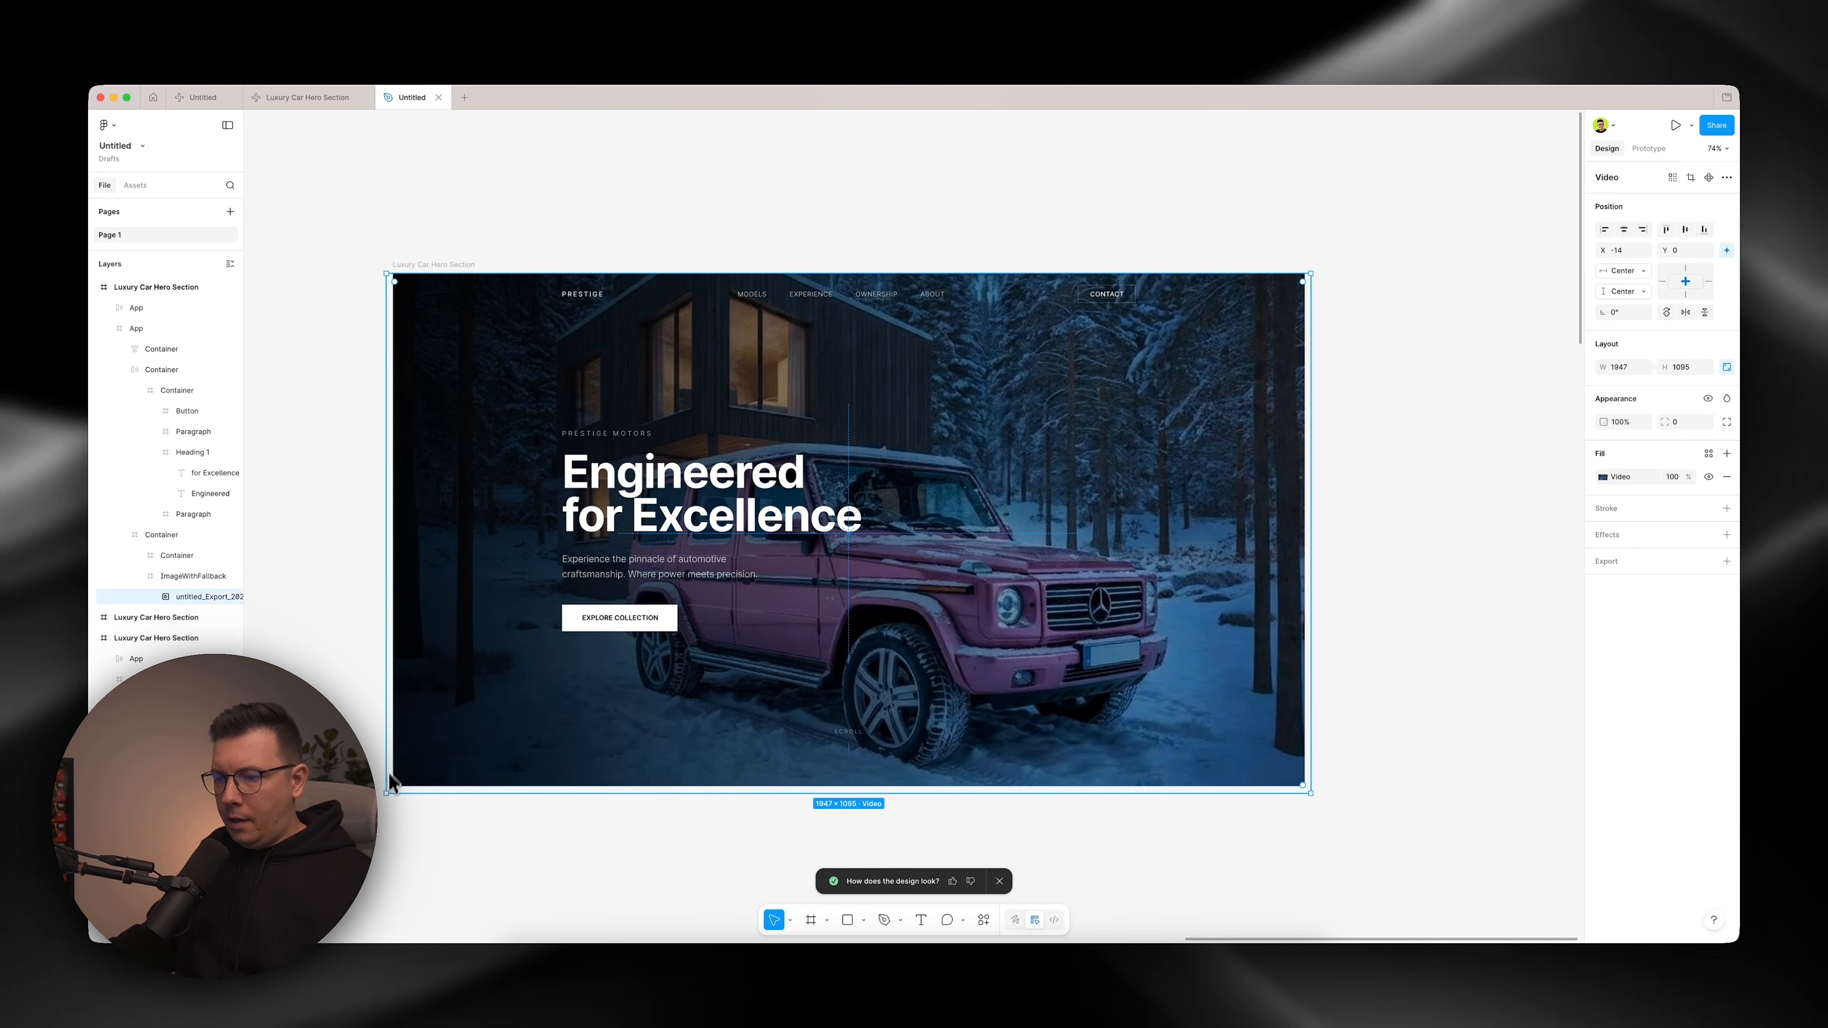
left_click_drag(387, 793, 392, 789)
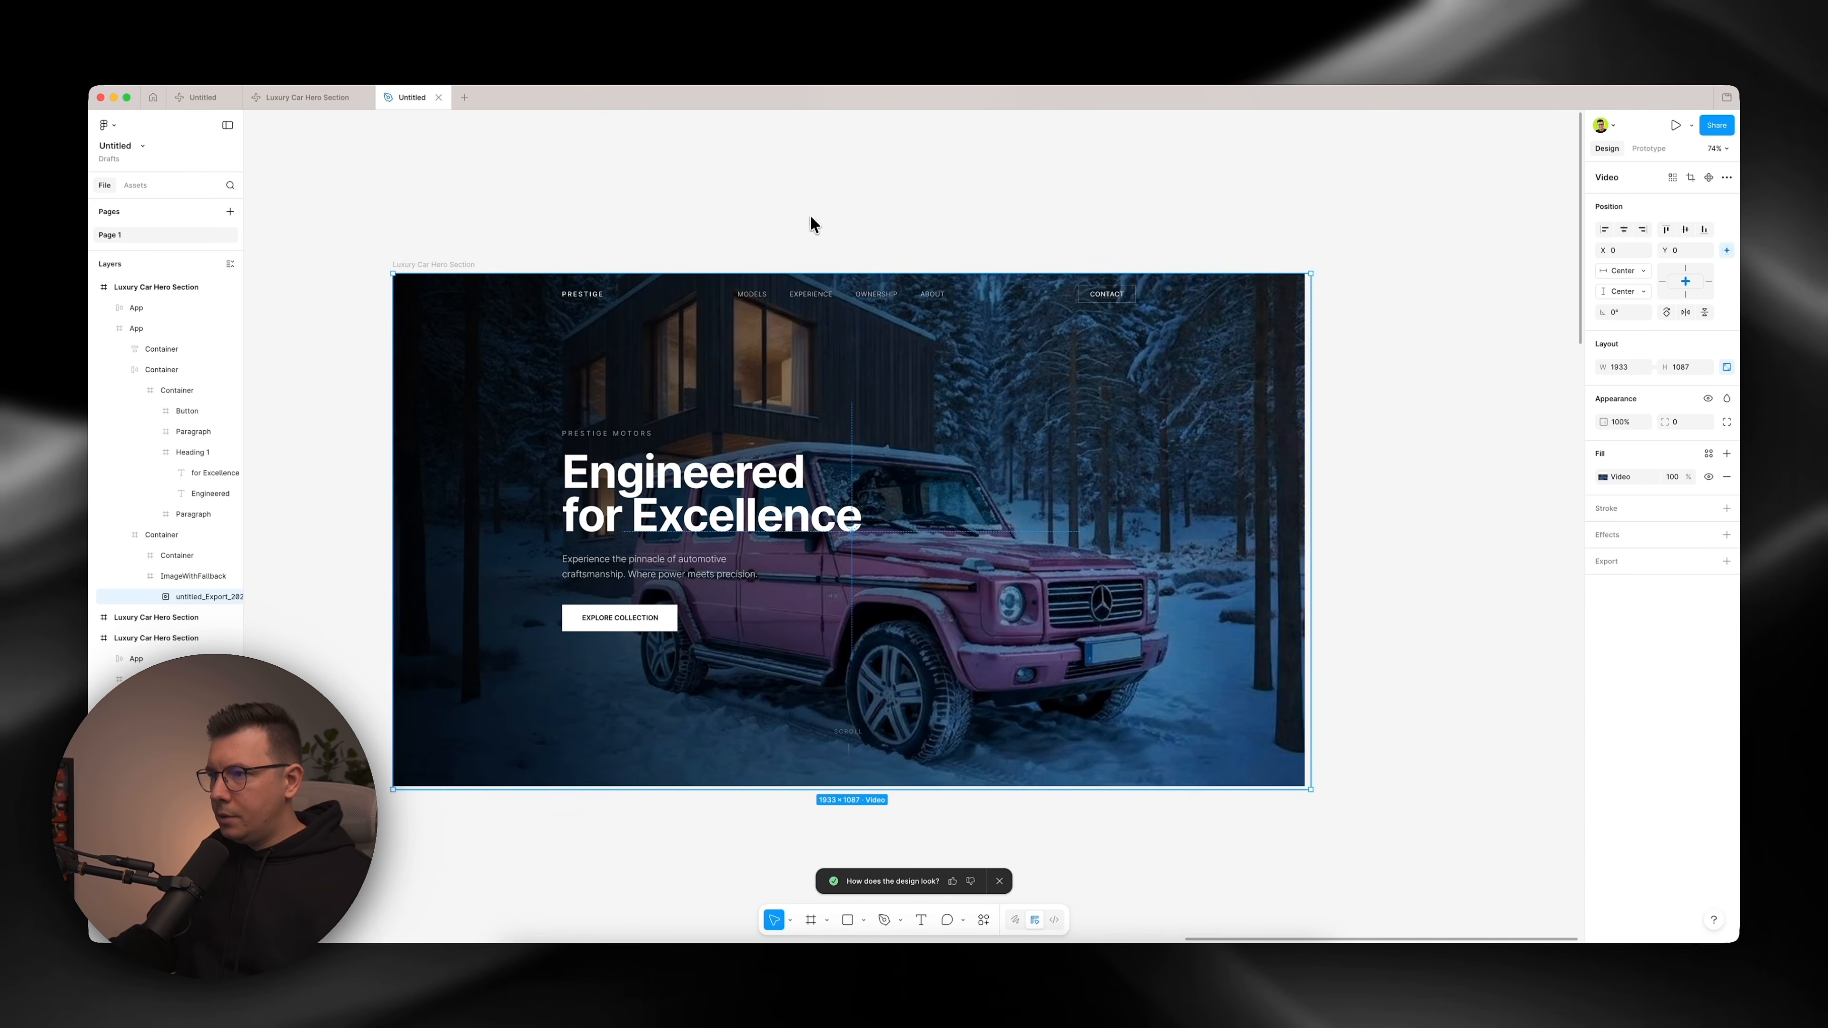
Select the Luxury Car Hero Section frame holding the video and open it in presentation view.
left_click(432, 266)
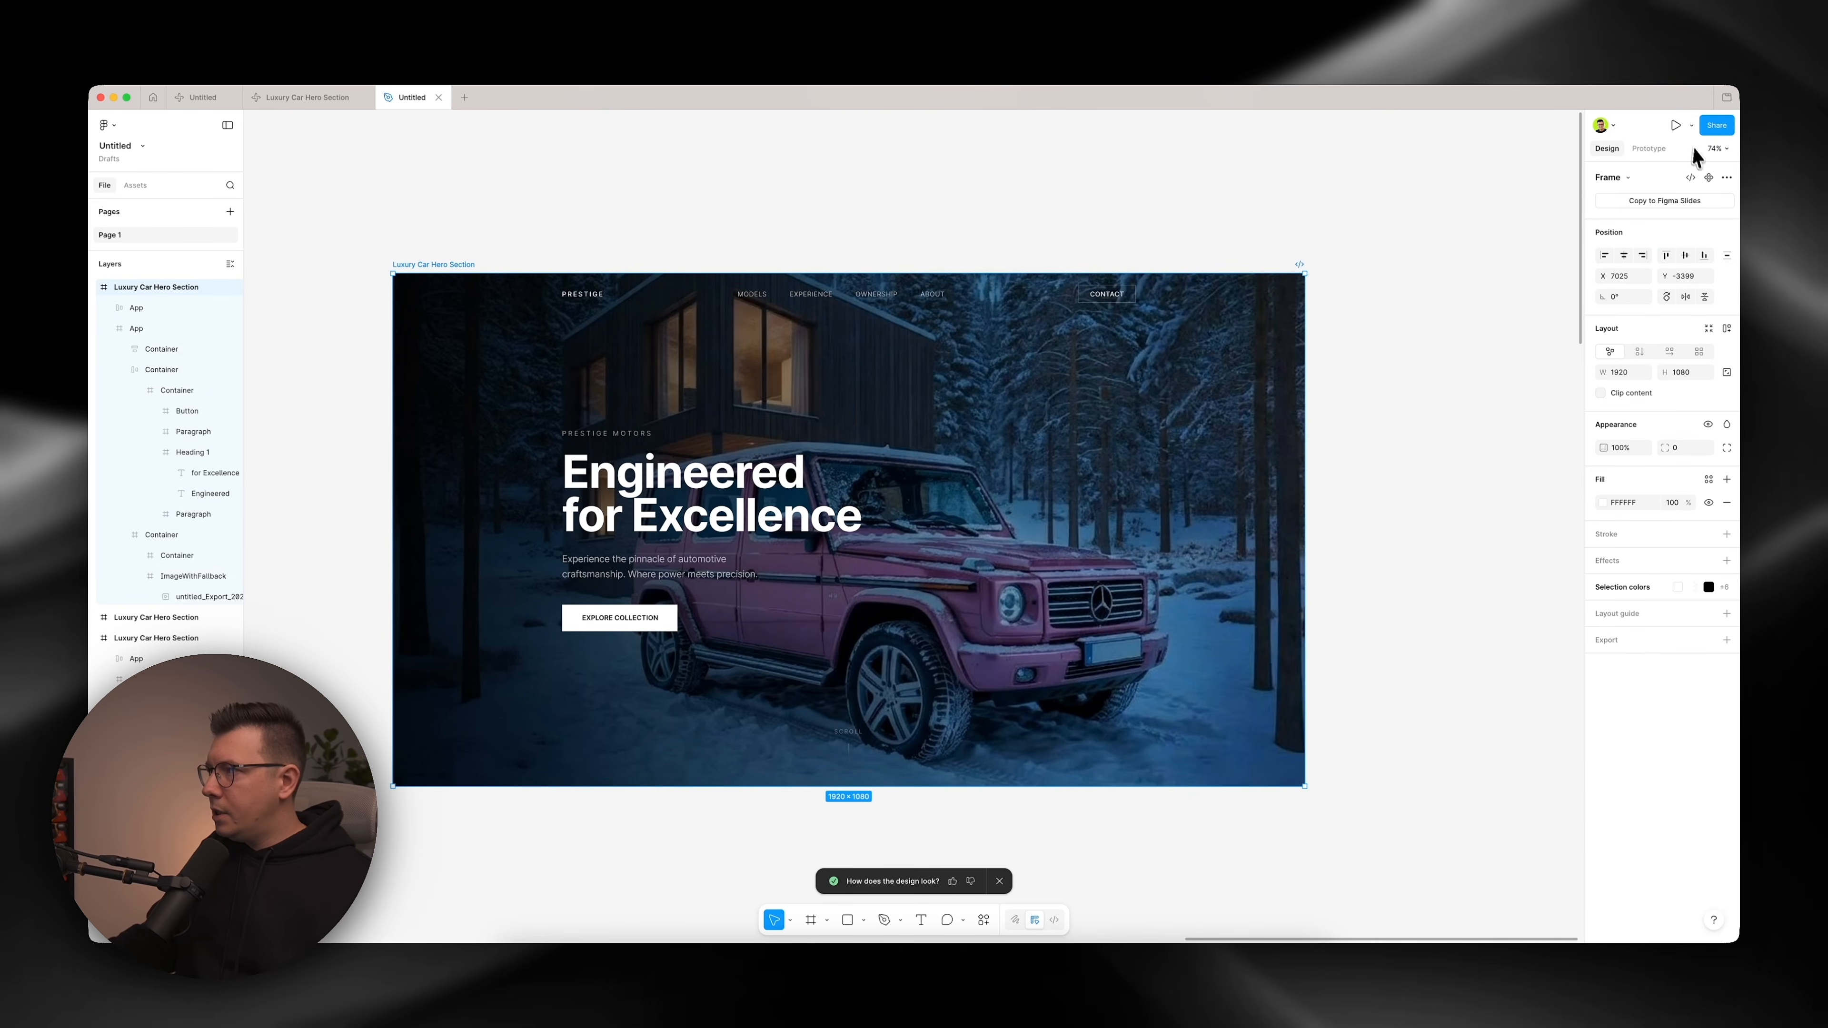
left_click(1677, 124)
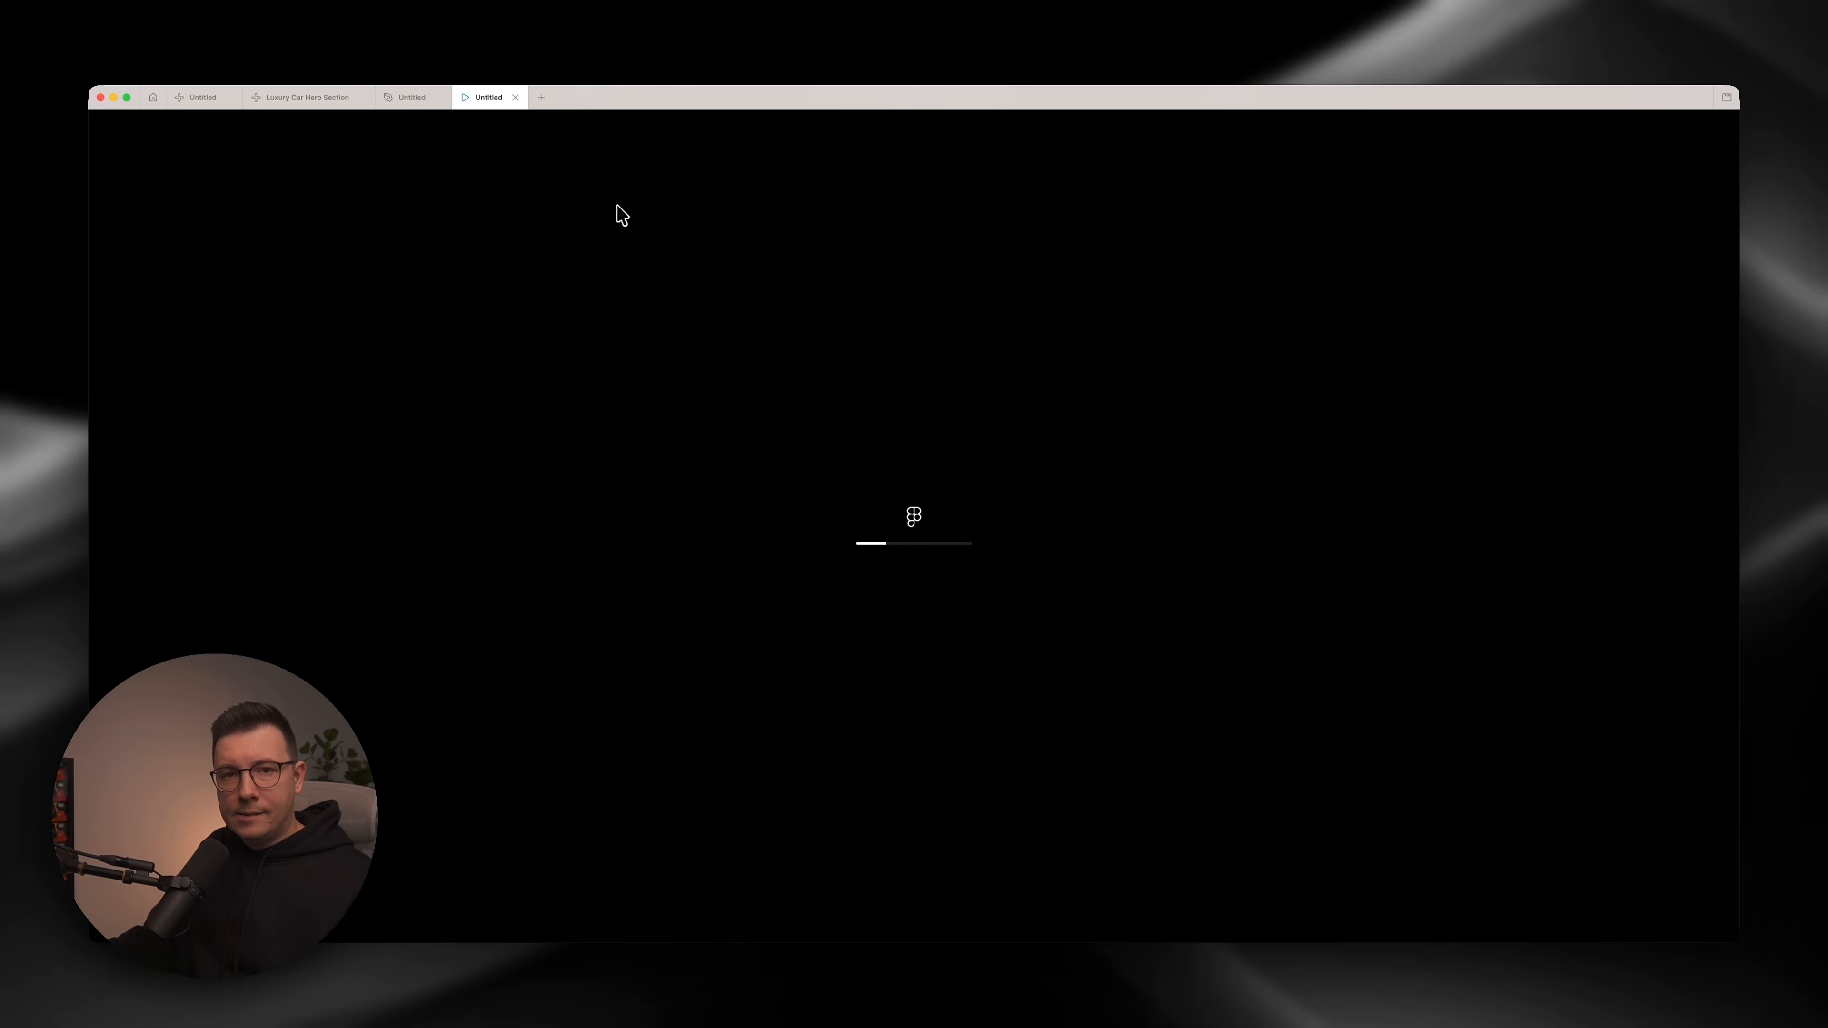